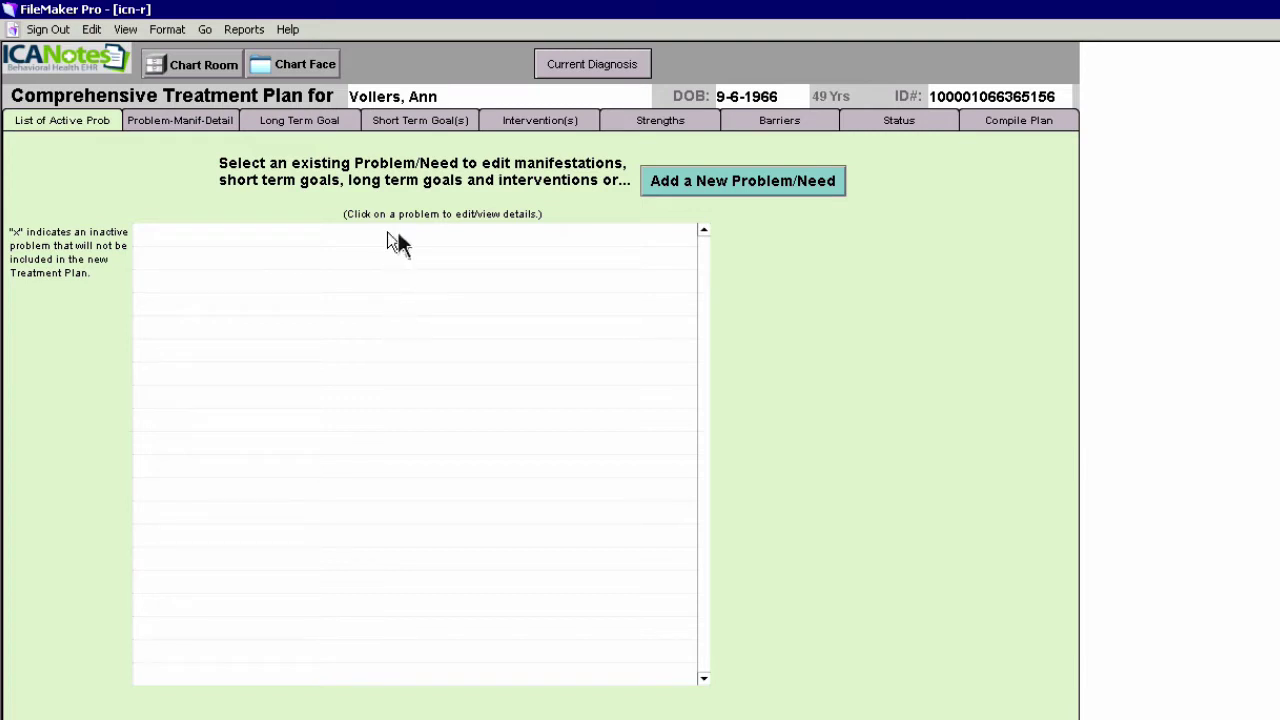
Start a new problem, browse the Nursing, Social and Rehab problem categories, then return to Psych
left_click(737, 185)
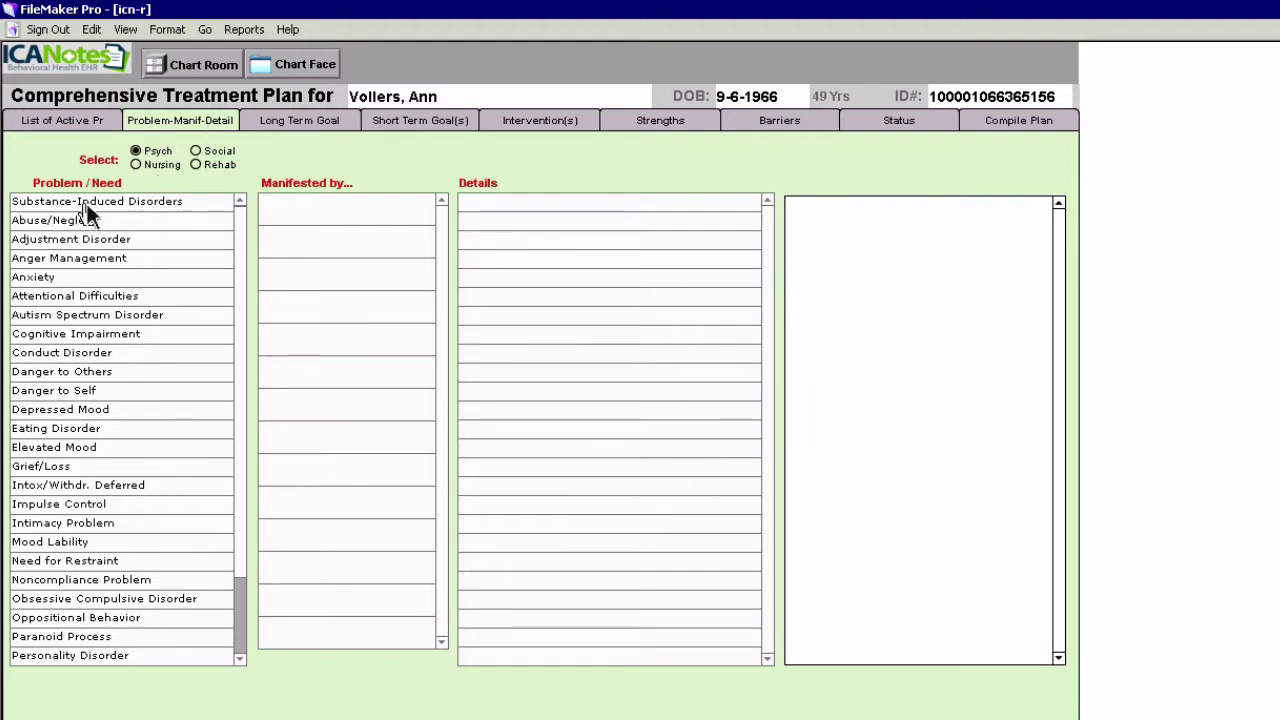
left_click(137, 164)
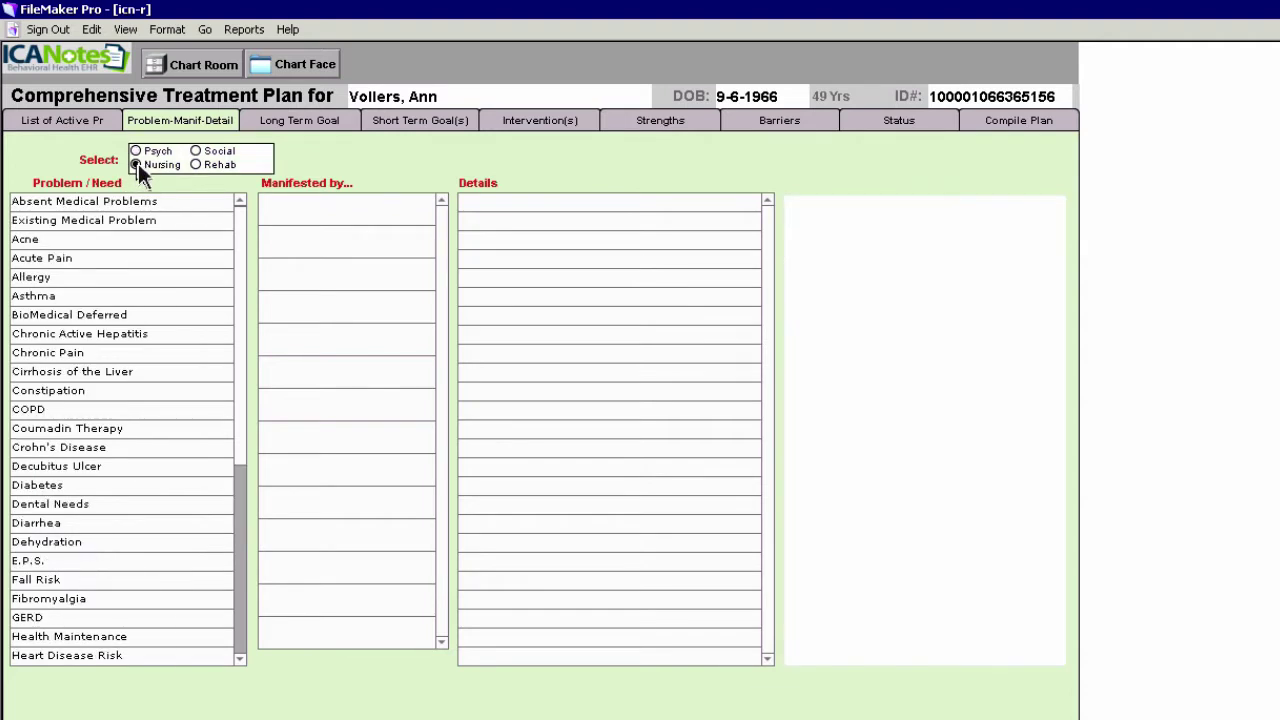
left_click(136, 152)
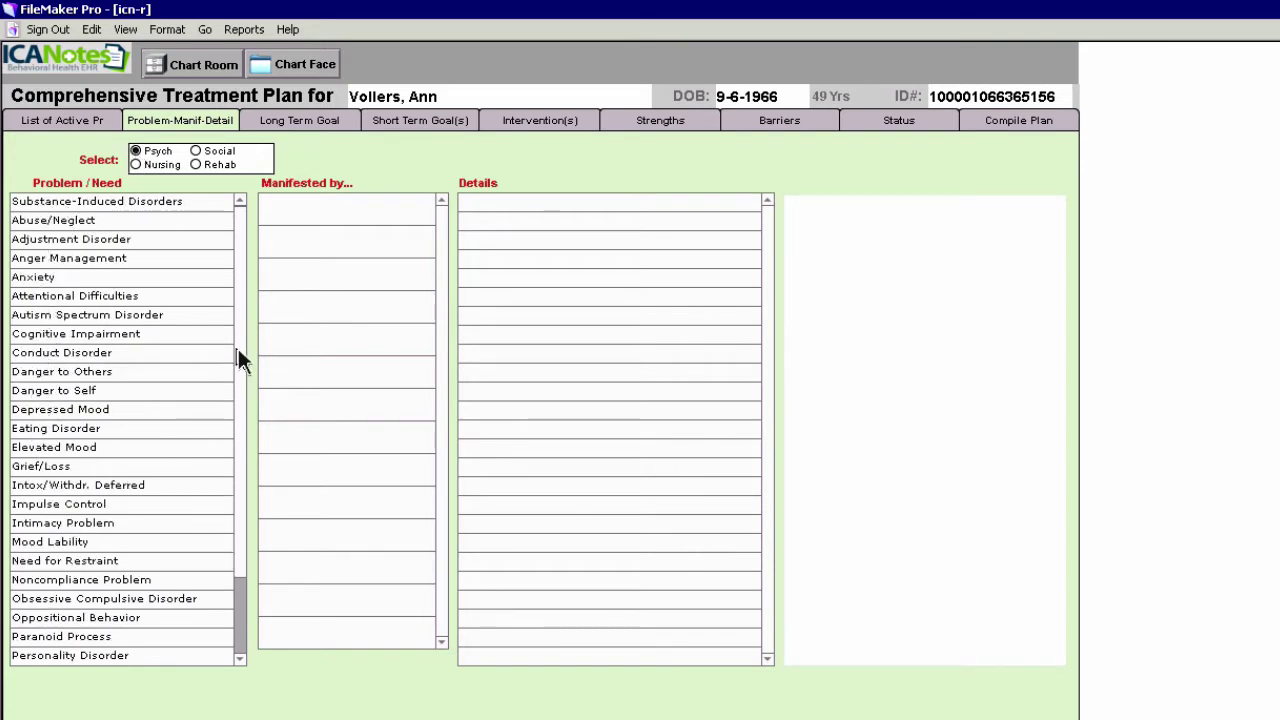
scroll(237, 400, "down", 3)
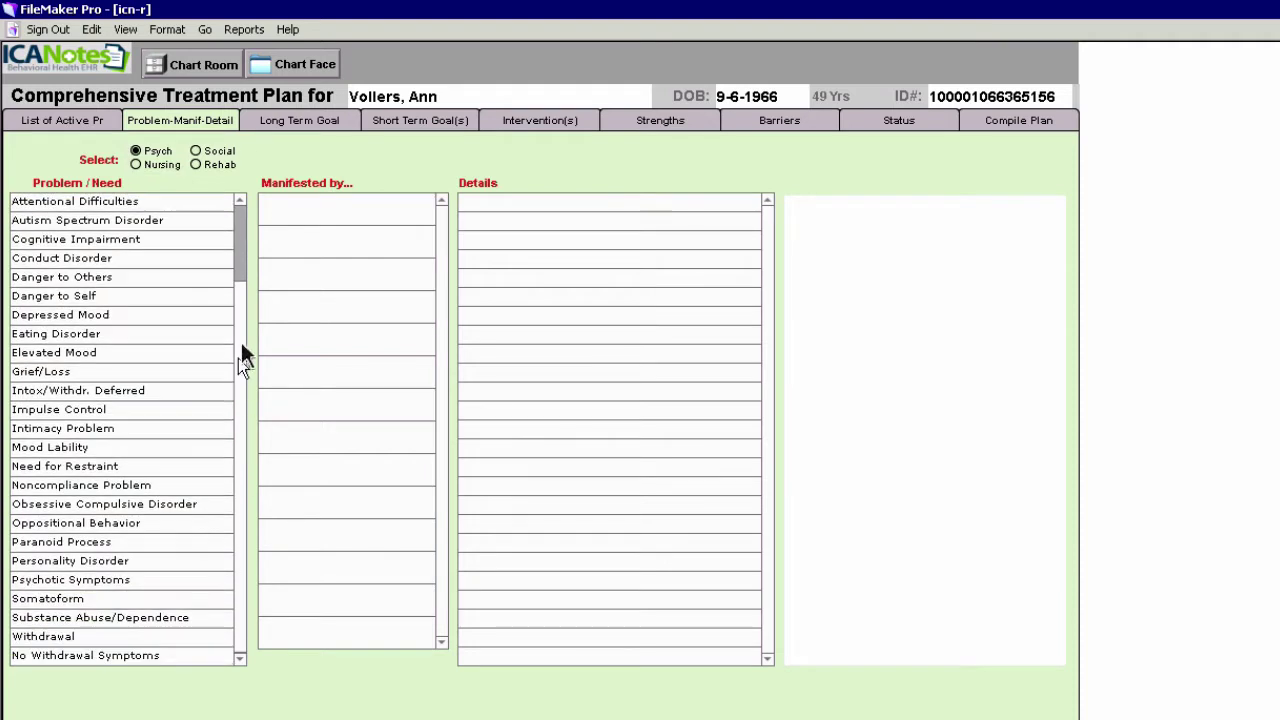
scroll(240, 300, "up", 3)
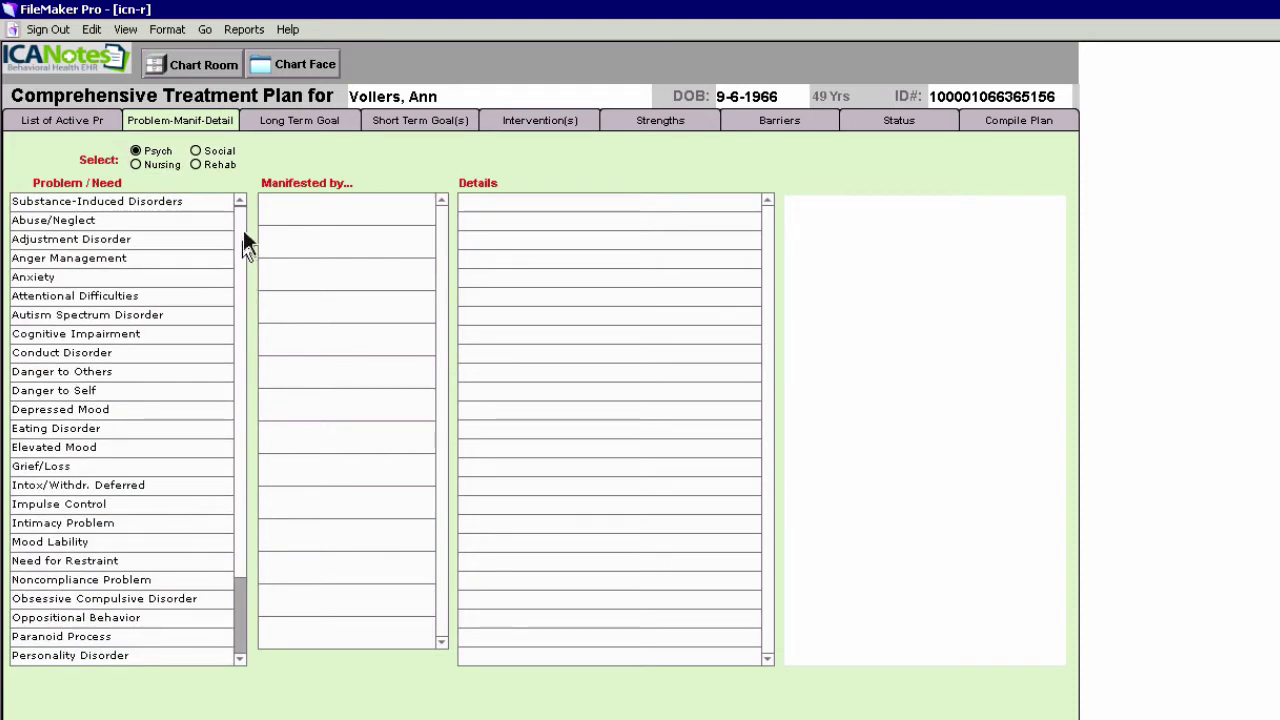
left_click(136, 165)
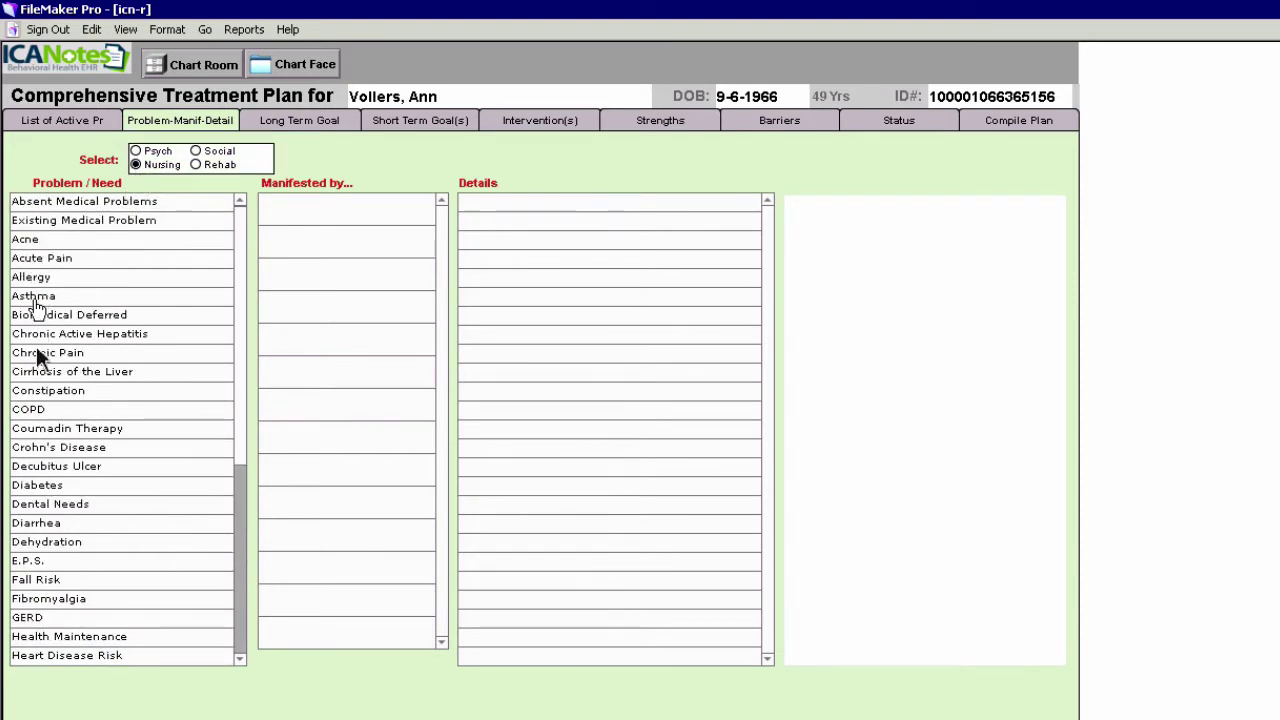
left_click_drag(241, 298, 240, 262)
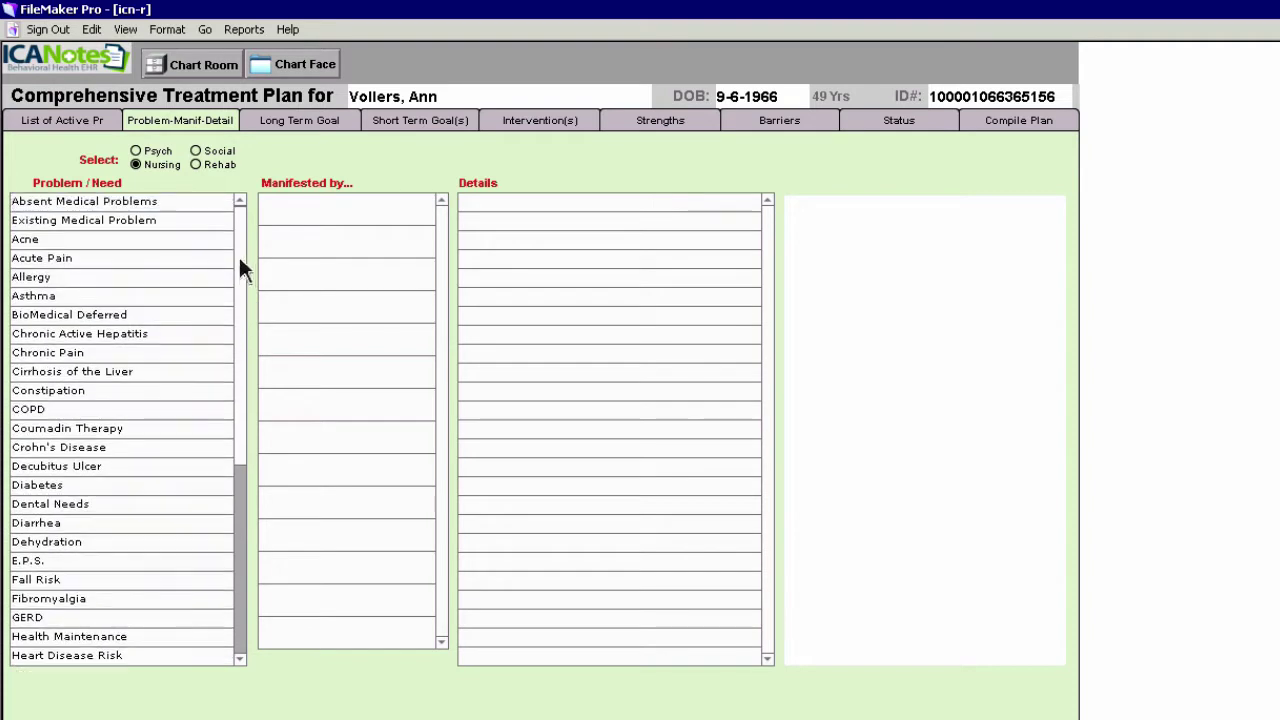
left_click(196, 151)
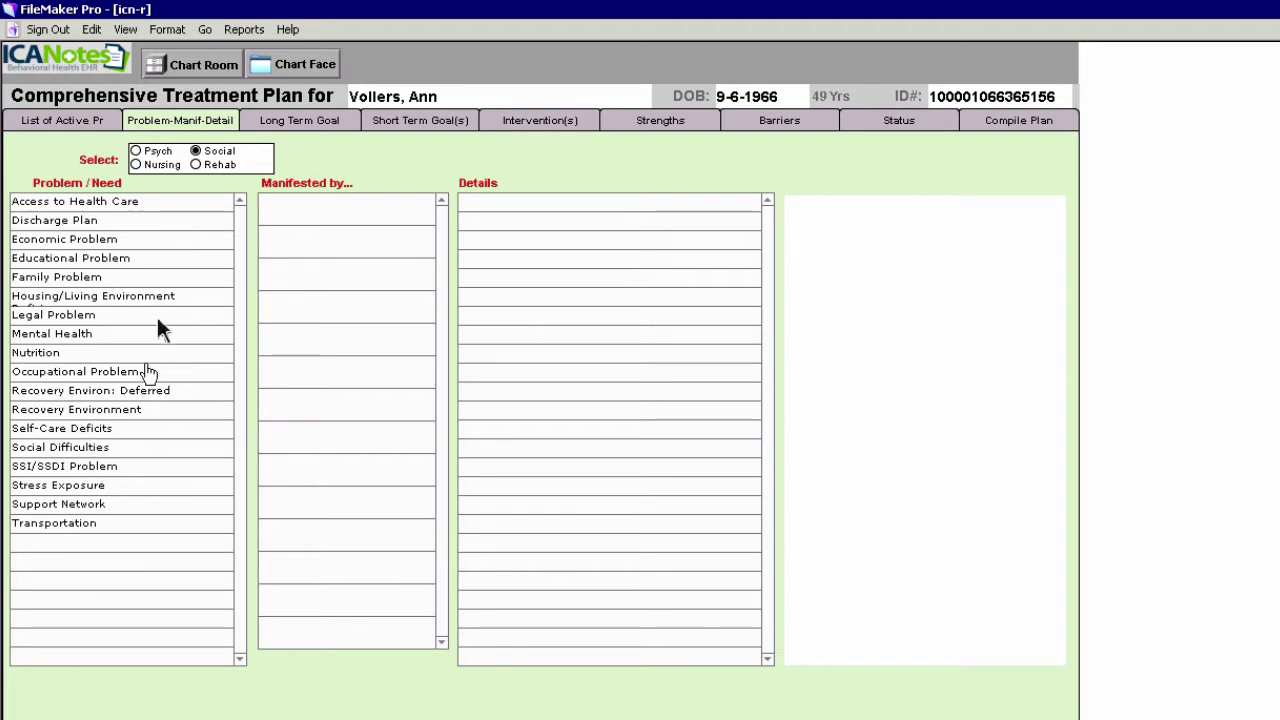
left_click(196, 165)
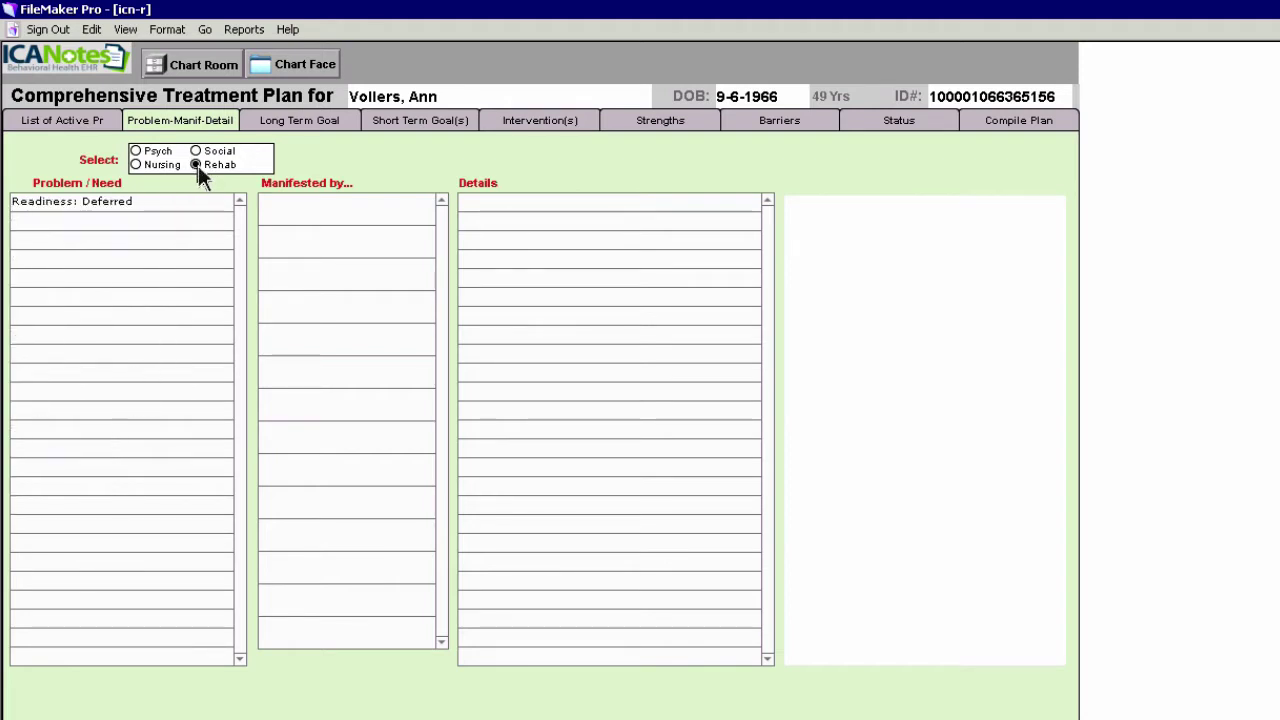
left_click(136, 150)
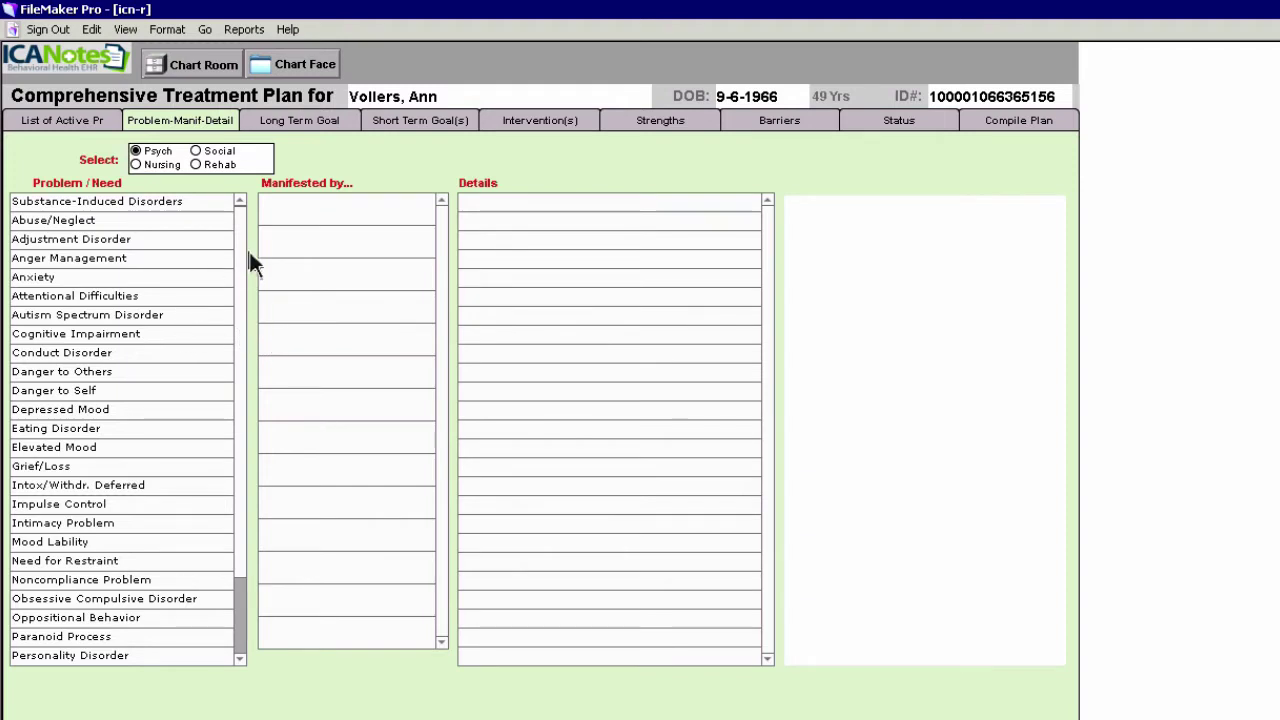
left_click_drag(243, 249, 240, 386)
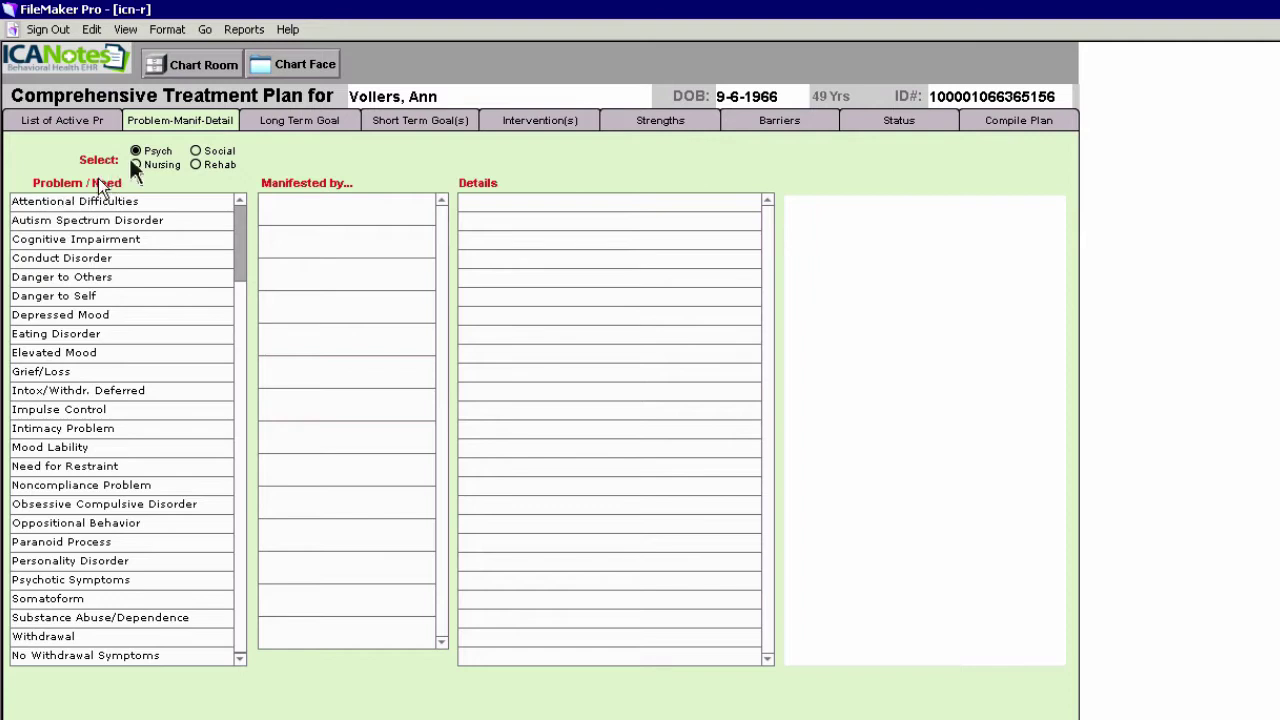
left_click(241, 281)
left_click(238, 447)
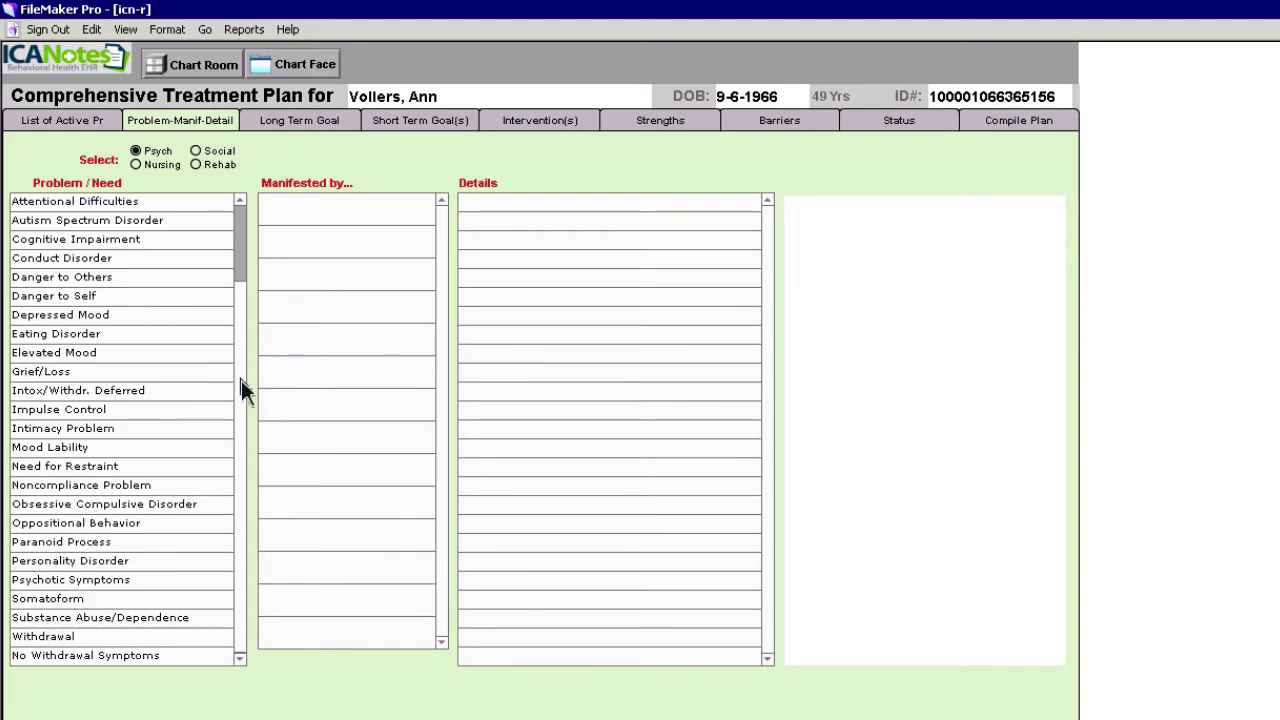
scroll(241, 380, "up", 3)
scroll(246, 290, "up", 2)
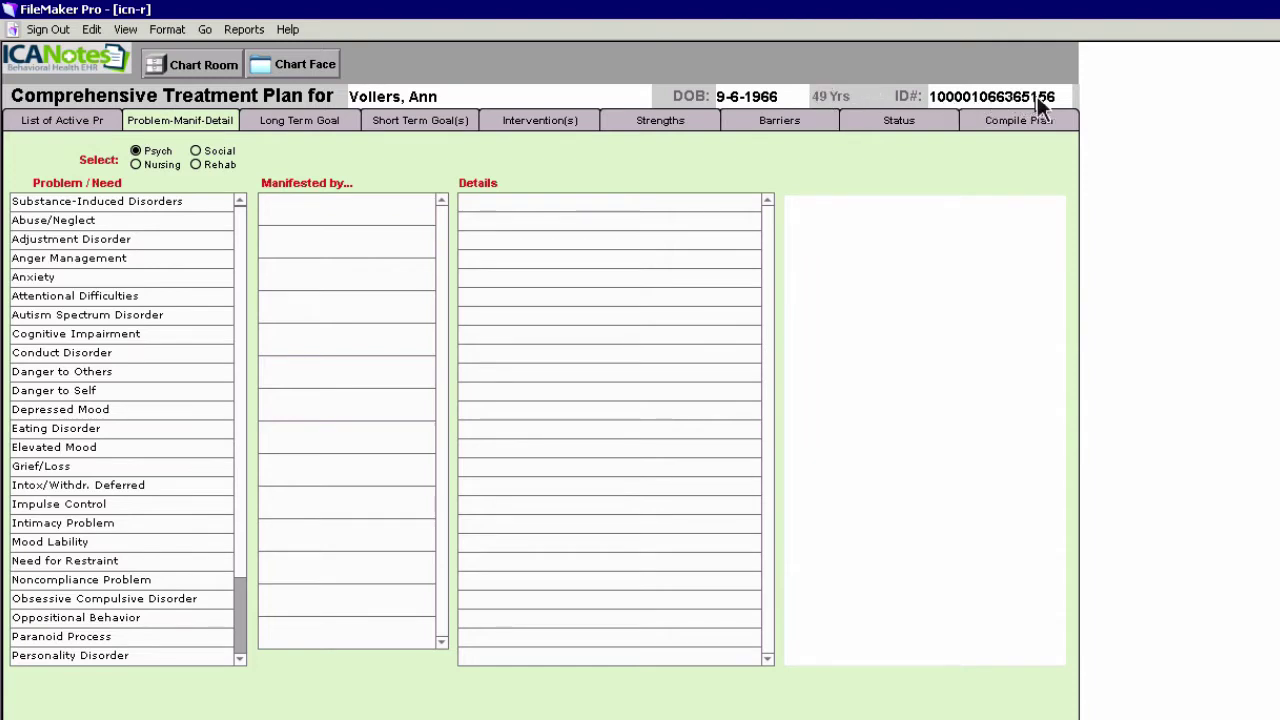
left_click(136, 151)
Add Depressed Mood, evidenced by thoughts of death, suicide or self-injury experienced almost daily
left_click(37, 411)
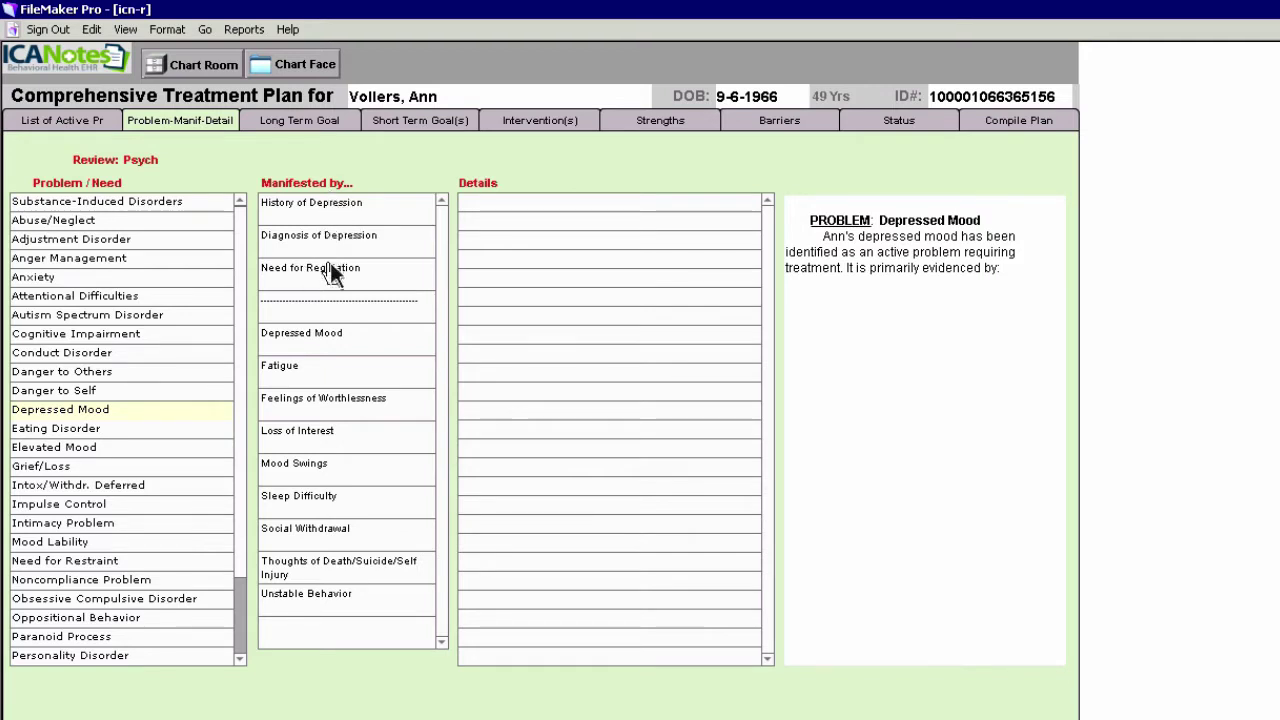
left_click(330, 572)
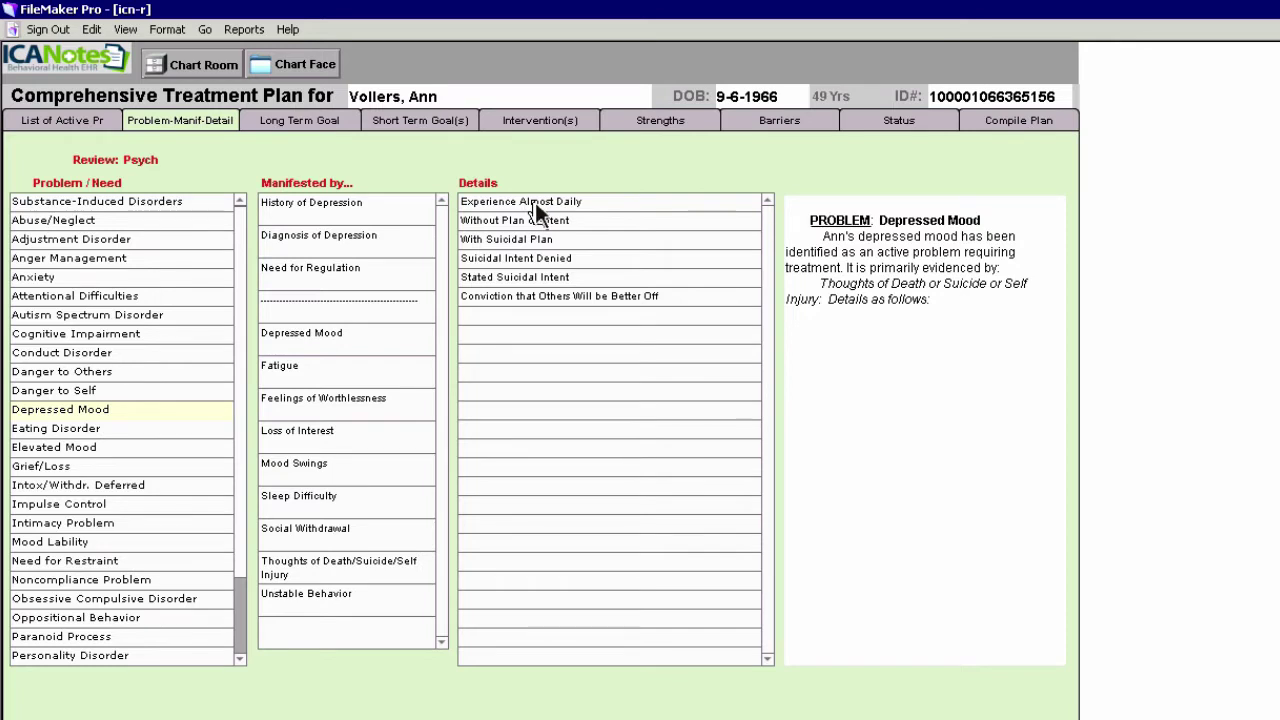
left_click(536, 205)
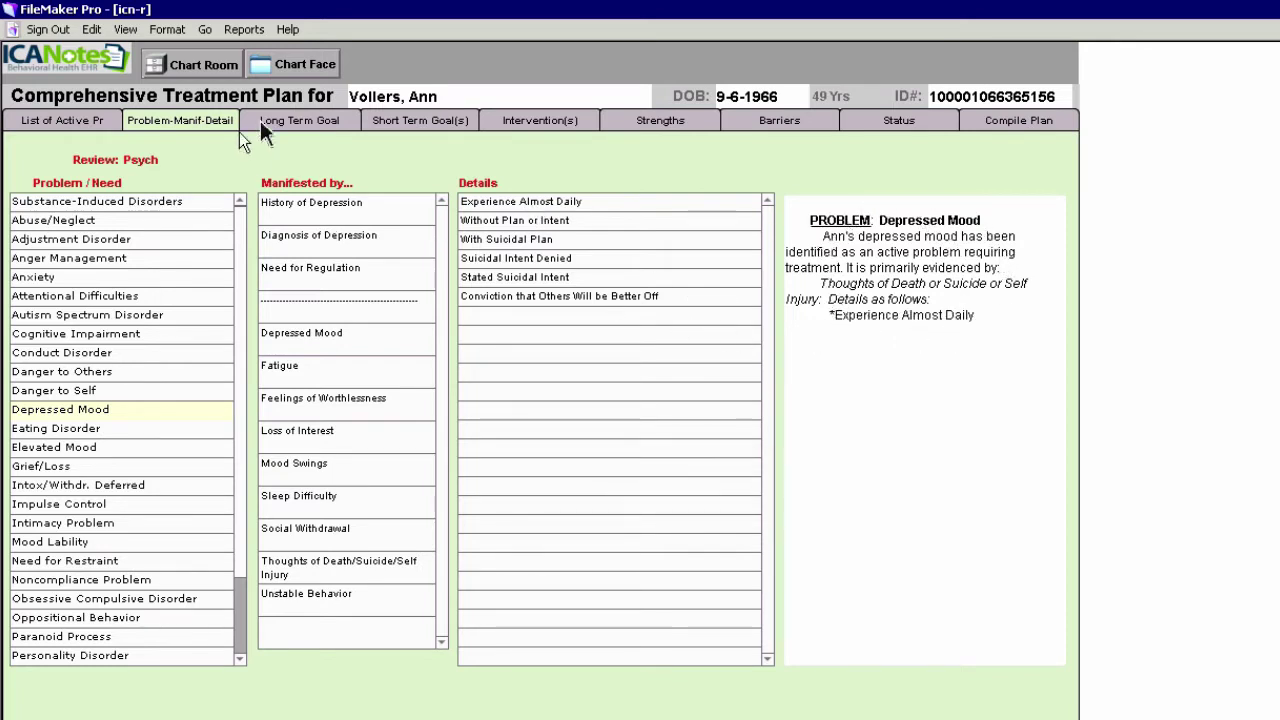
left_click(295, 120)
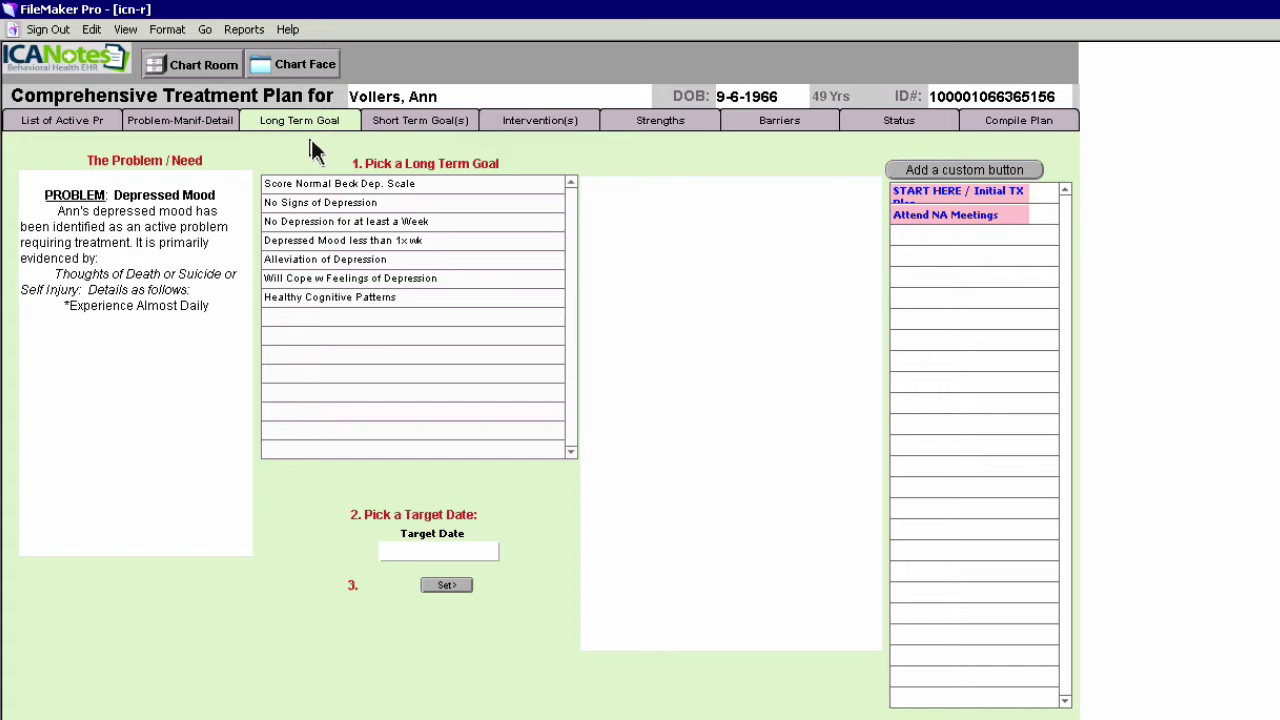
Choose 'Will Cope w Feelings of Depression' as the long-term goal
left_click(352, 281)
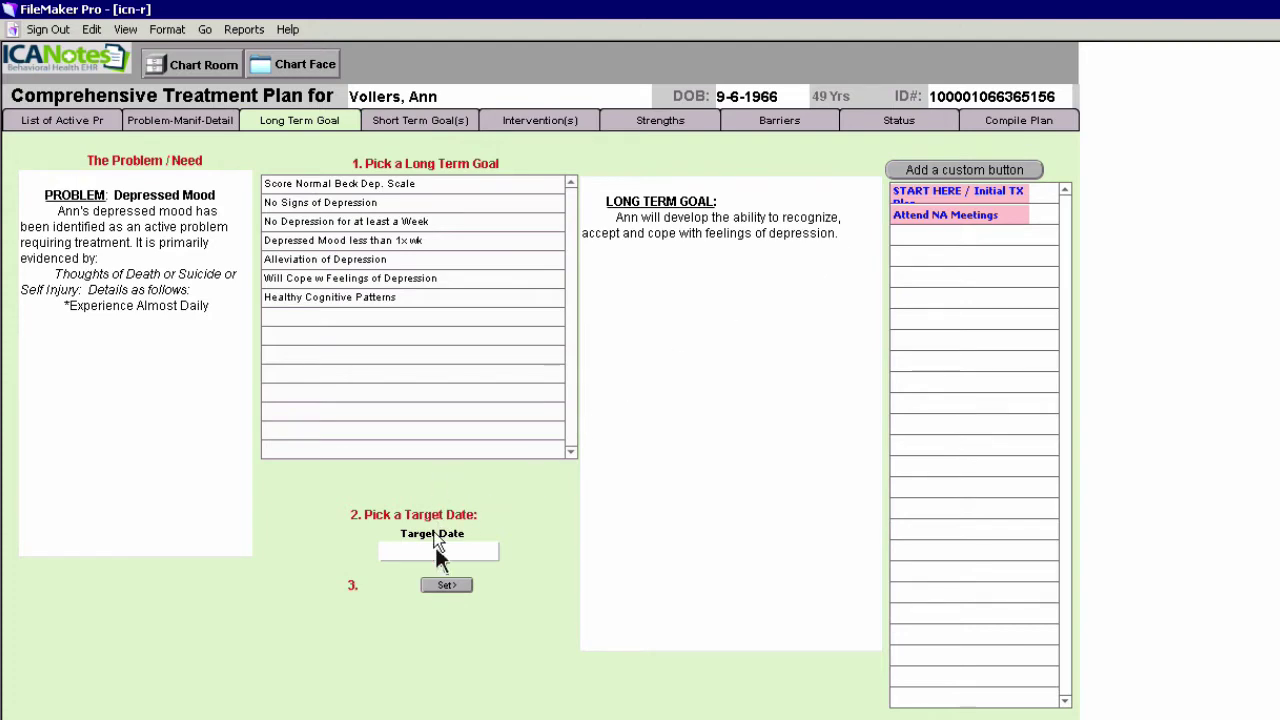
Set the depression-coping long-term goal's target date to 8/26/2016
left_click(438, 550)
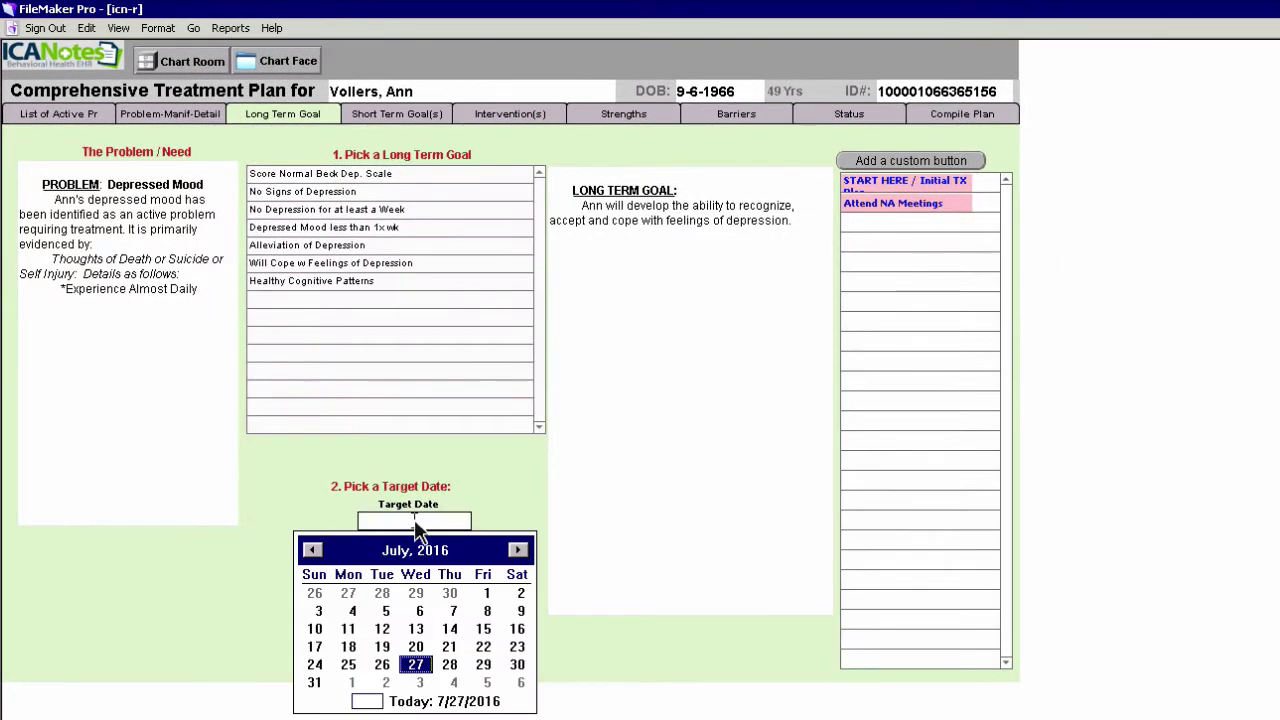
left_click(518, 551)
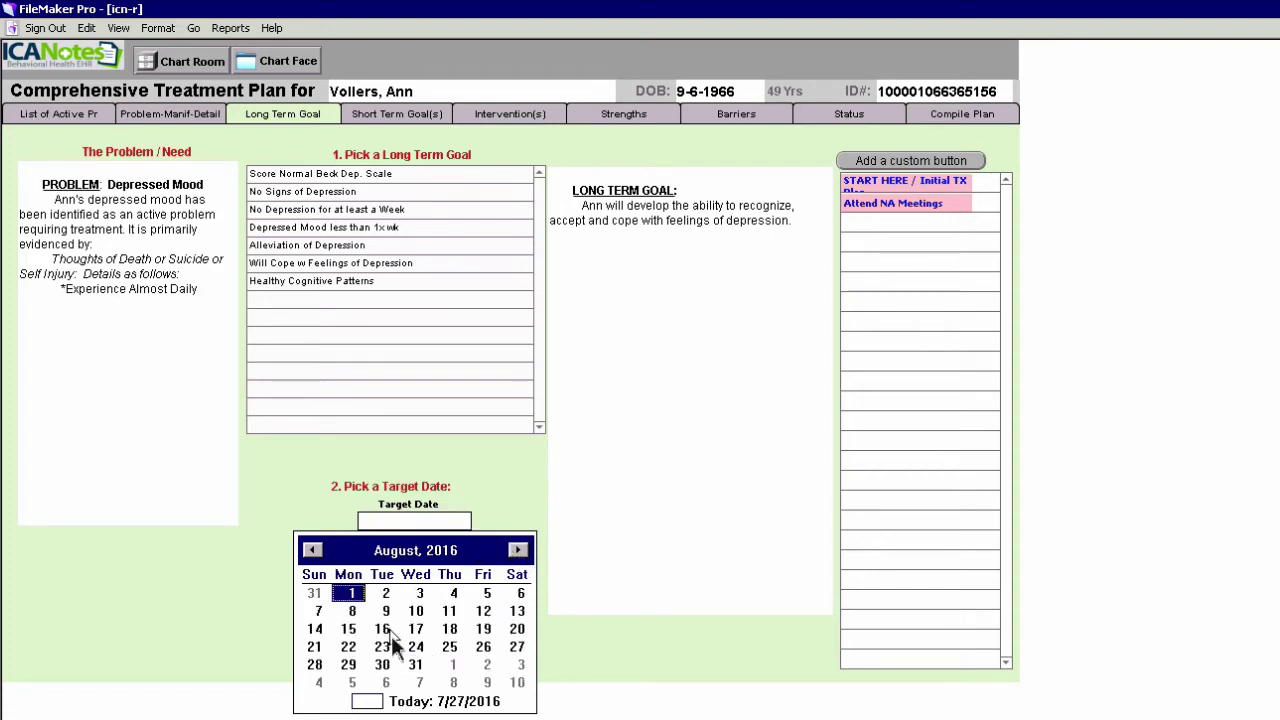
left_click(486, 647)
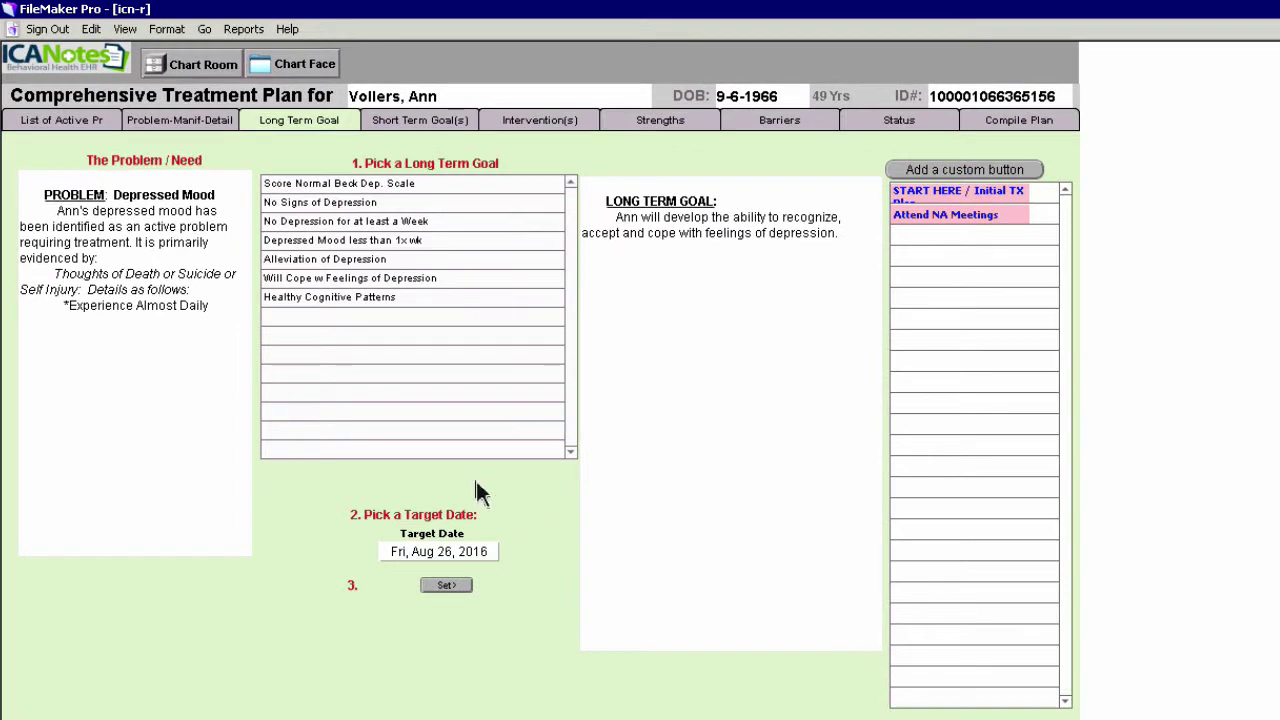
left_click(440, 586)
left_click(450, 588)
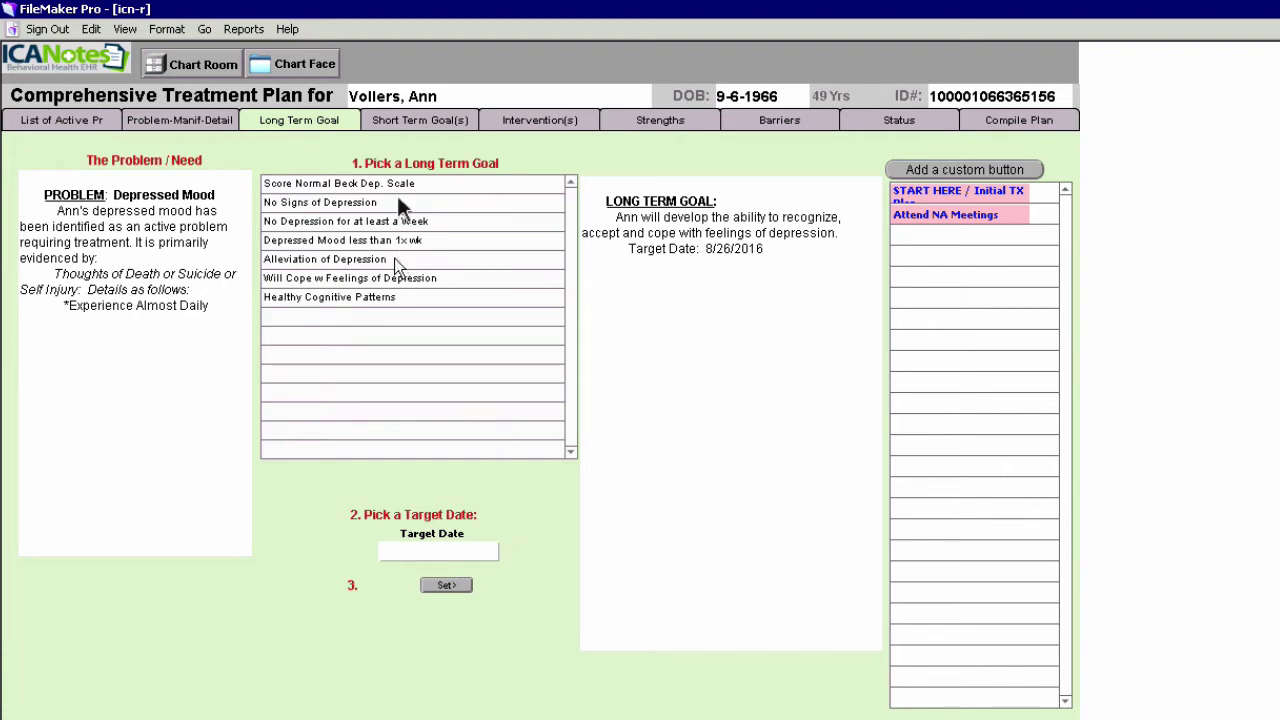
Add the Report Thoughts of Death short-term goal with frequency As occurs, target 7/27/2016
left_click(434, 121)
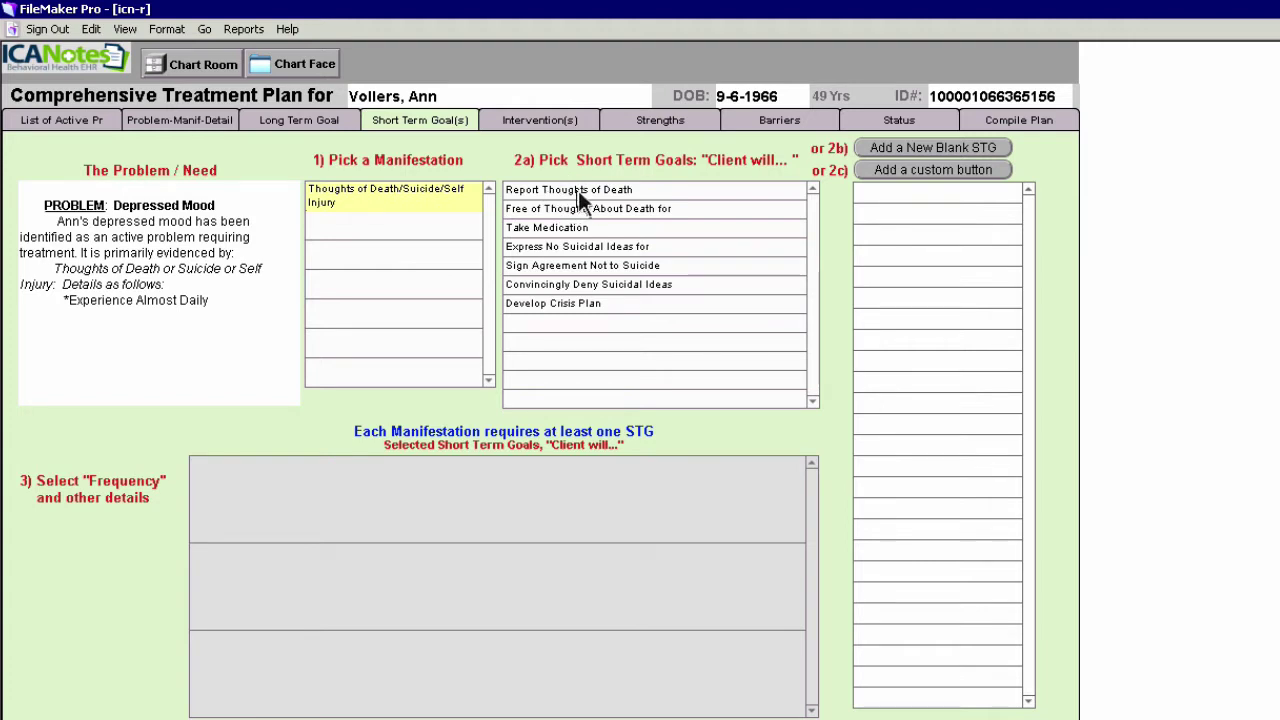
left_click(579, 192)
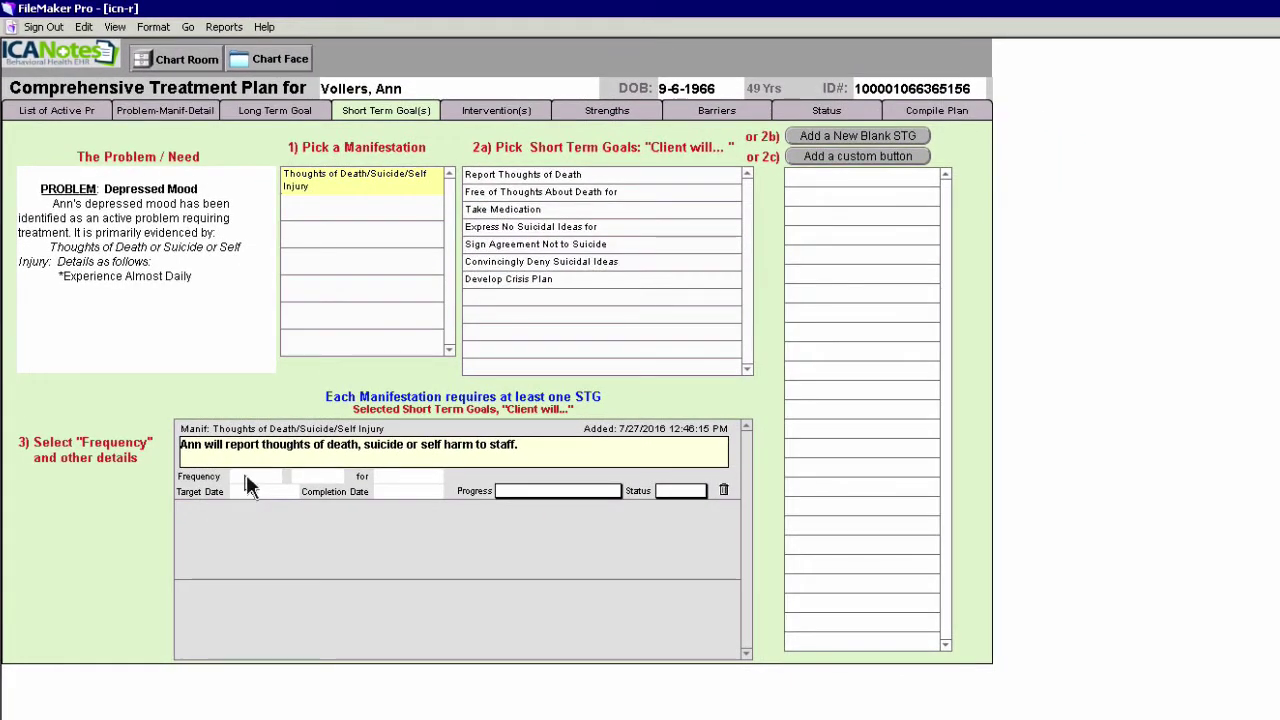
left_click(246, 475)
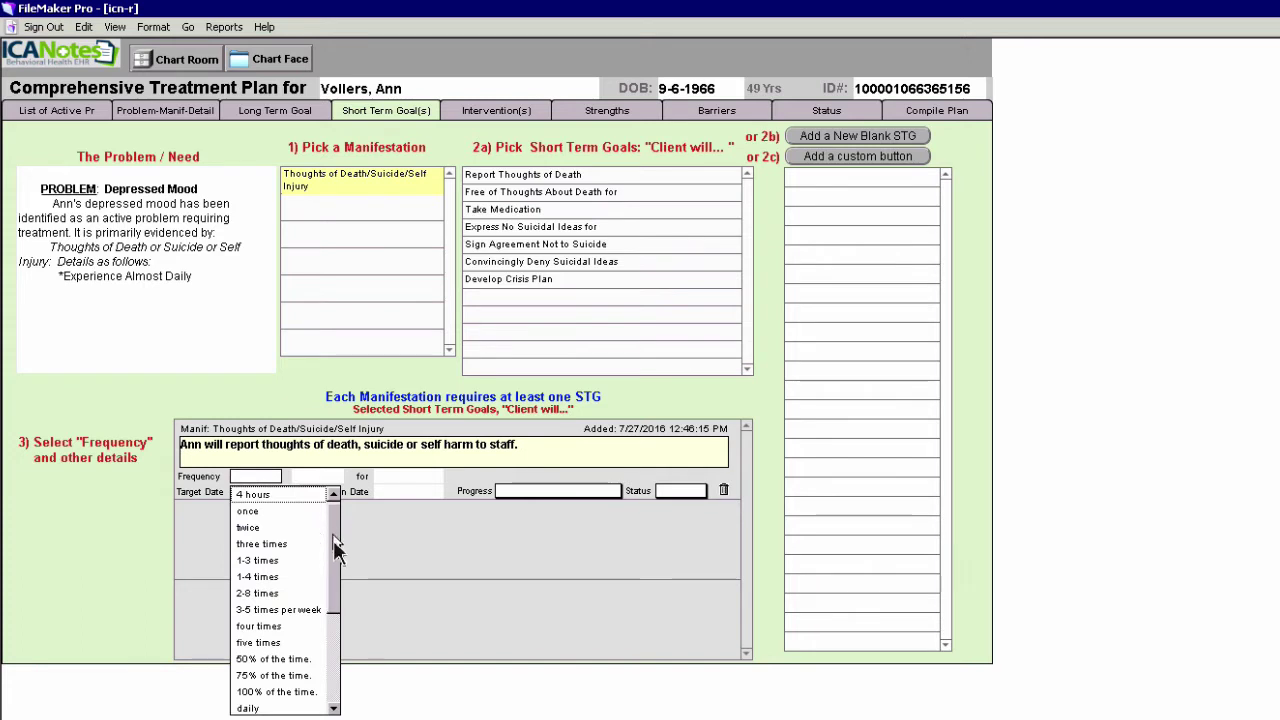
left_click_drag(336, 548, 336, 636)
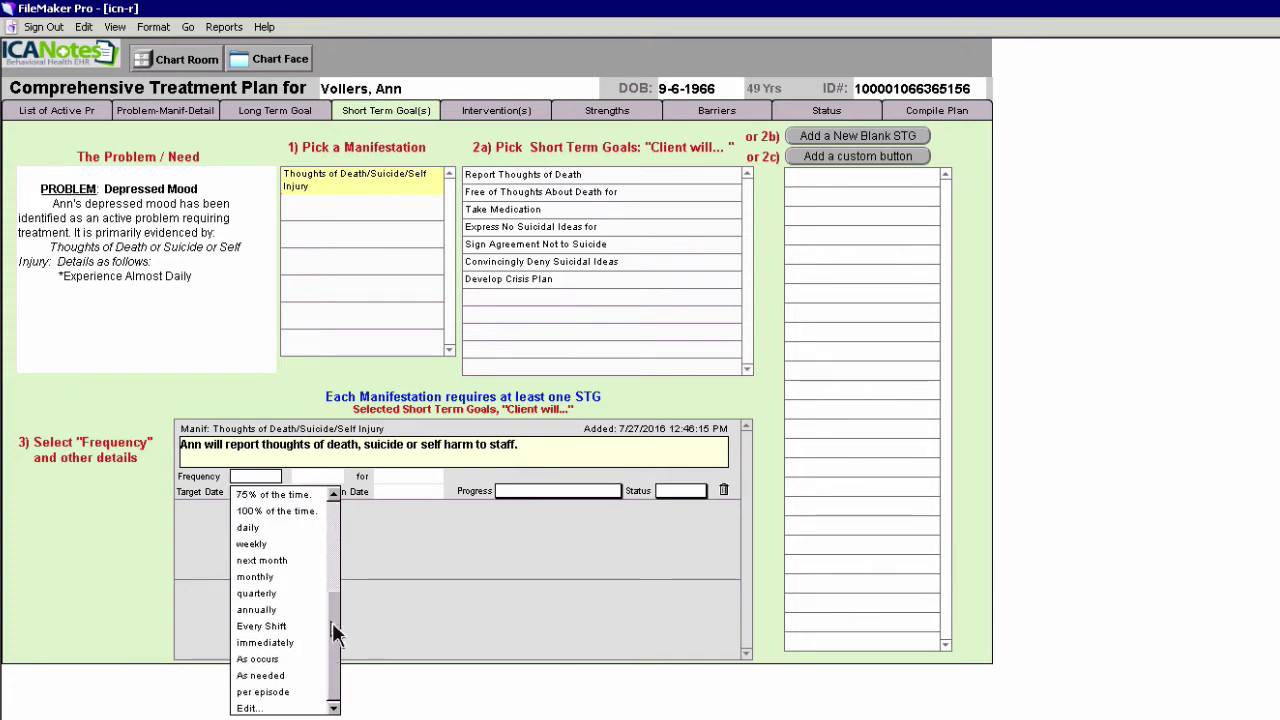
left_click(268, 660)
left_click(252, 557)
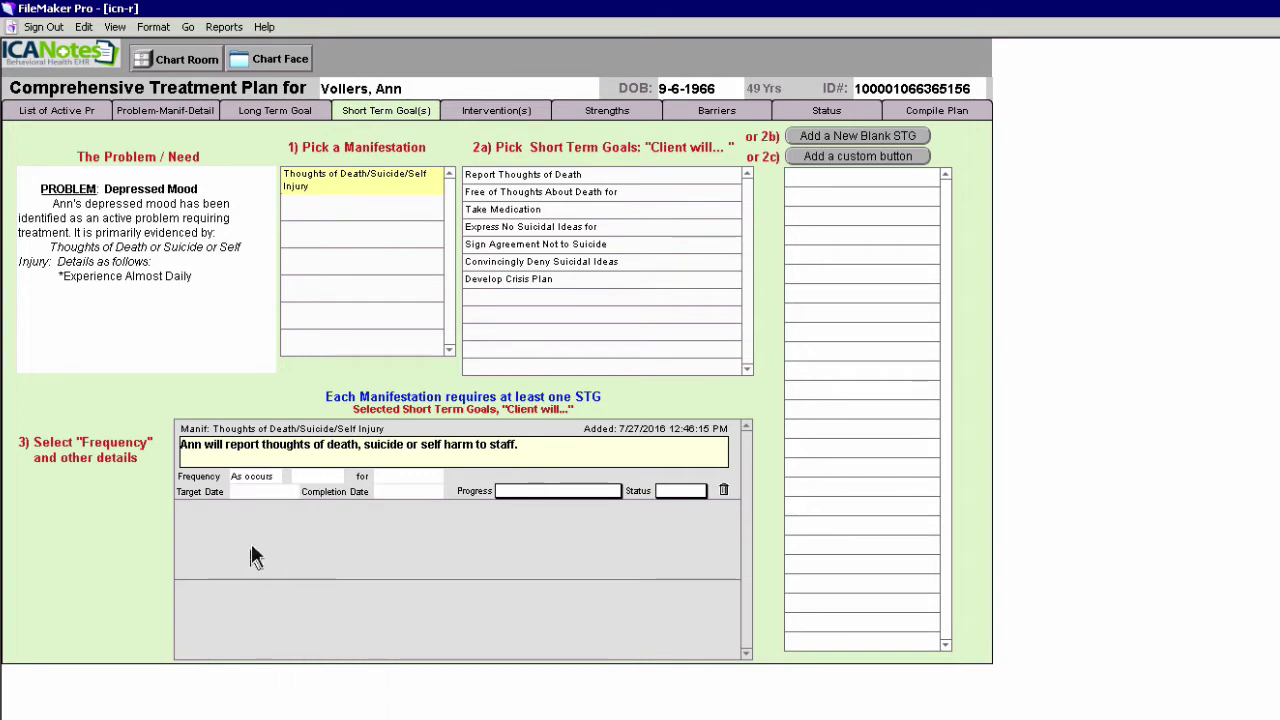
left_click(254, 491)
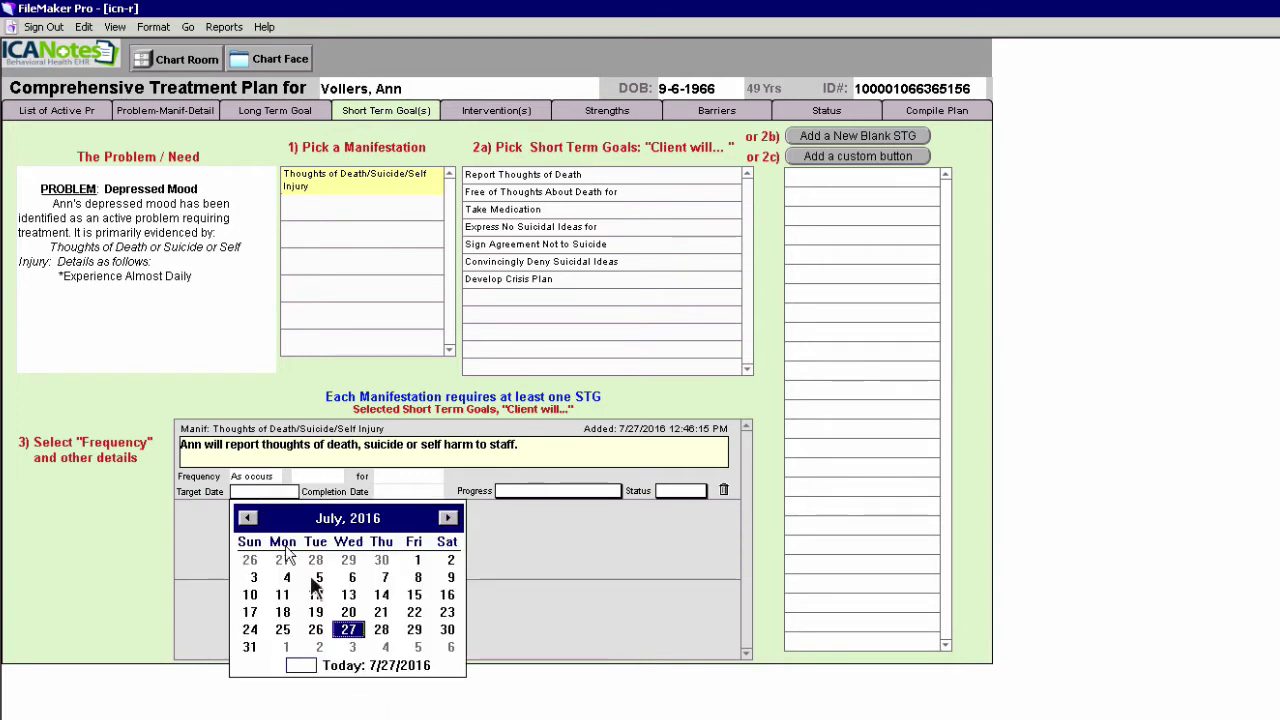
left_click(348, 630)
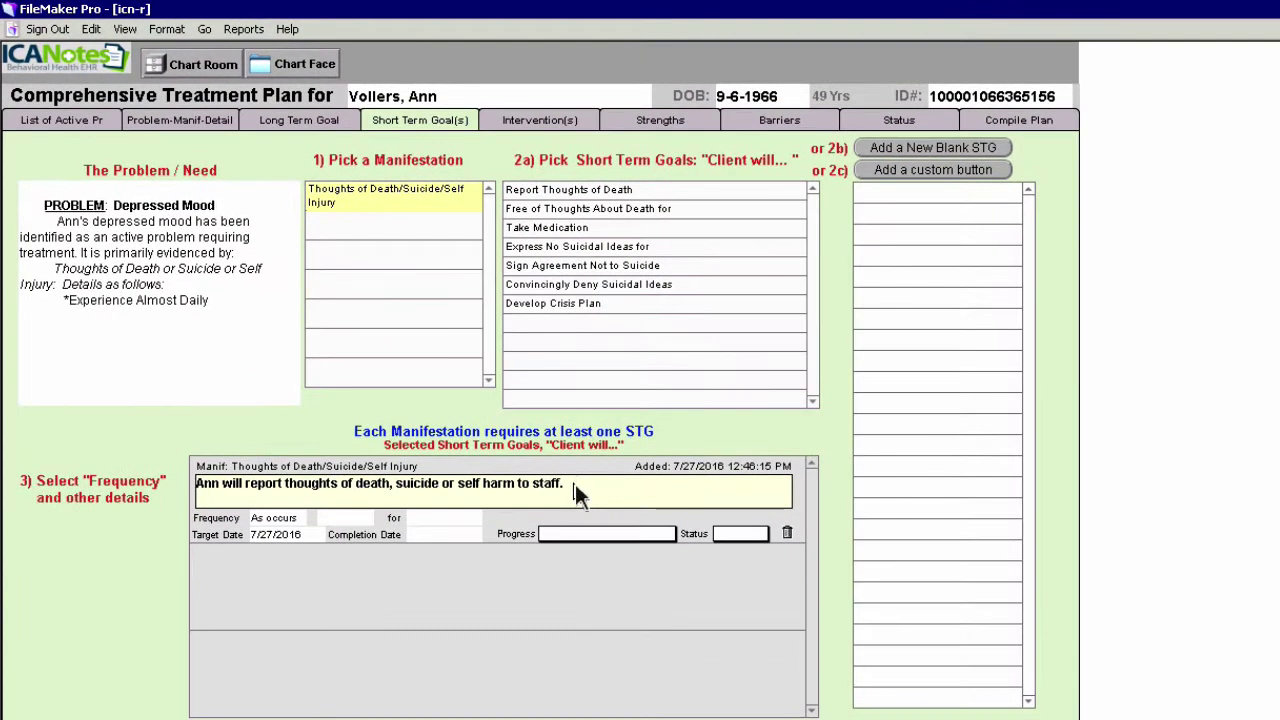
Append ', patient understands and agrees.' to the goal and set its progress to Working on
type(", patient understands and agrees.")
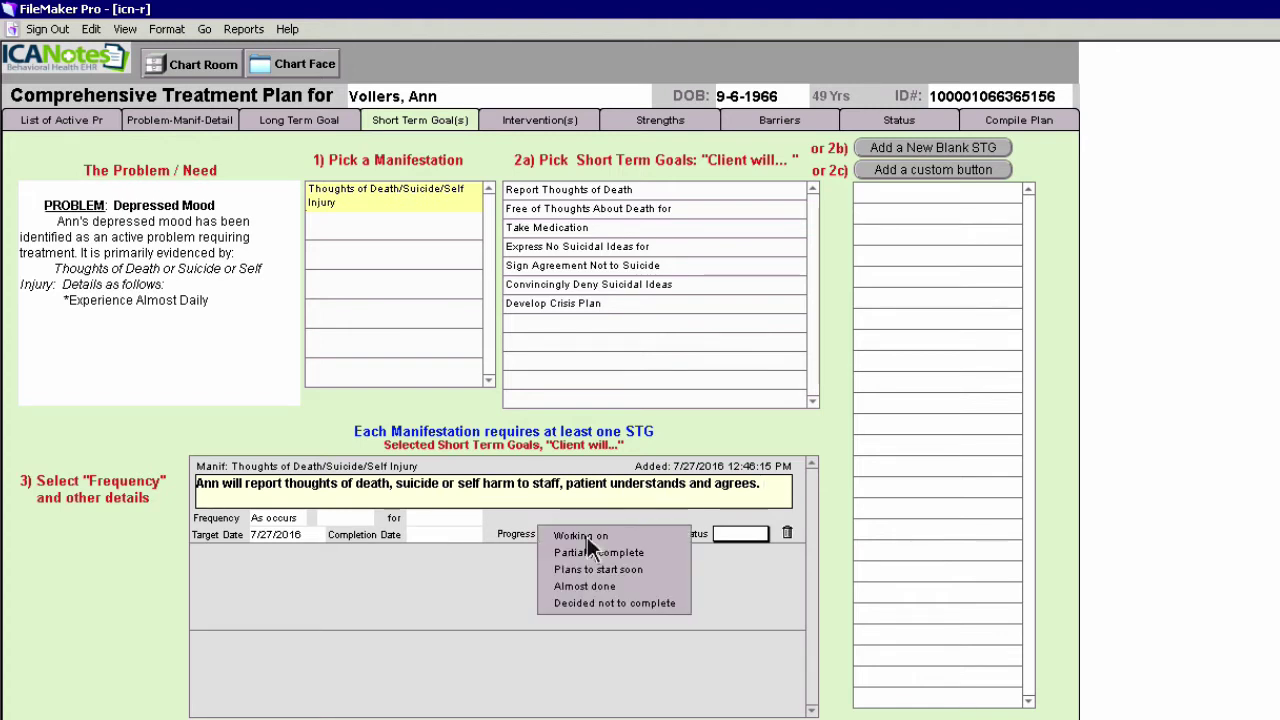
left_click(587, 536)
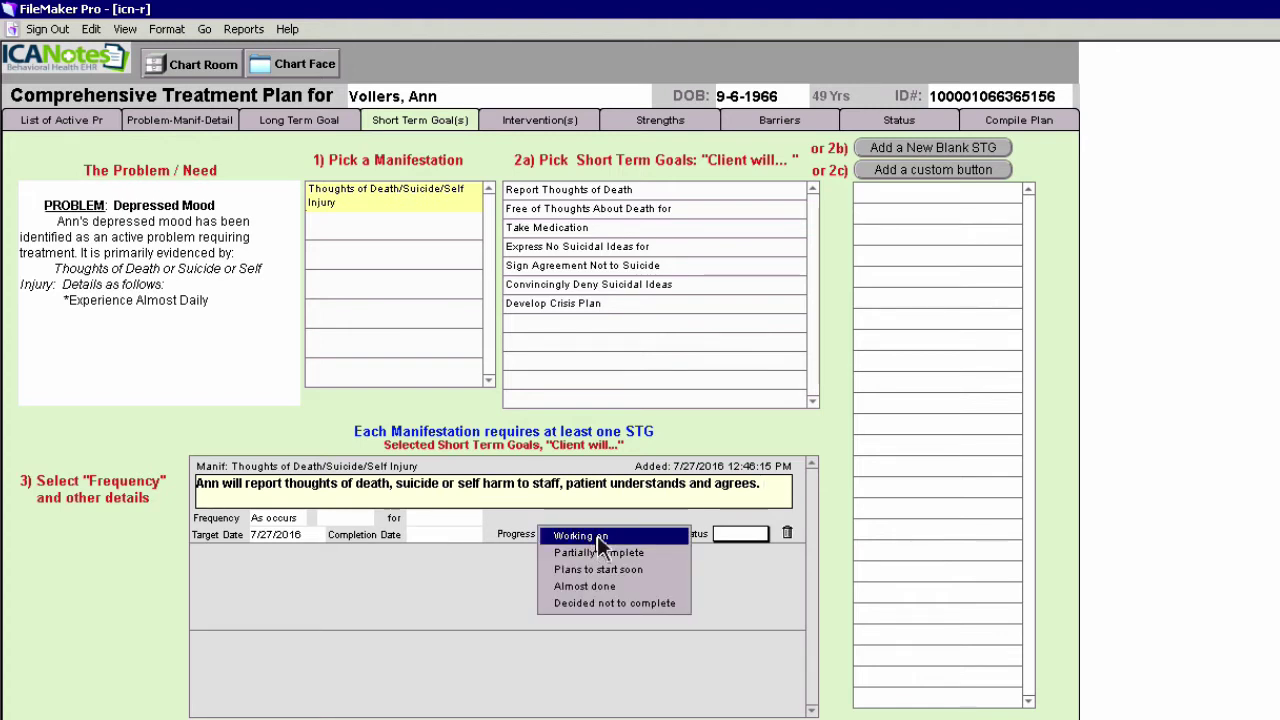
left_click(599, 538)
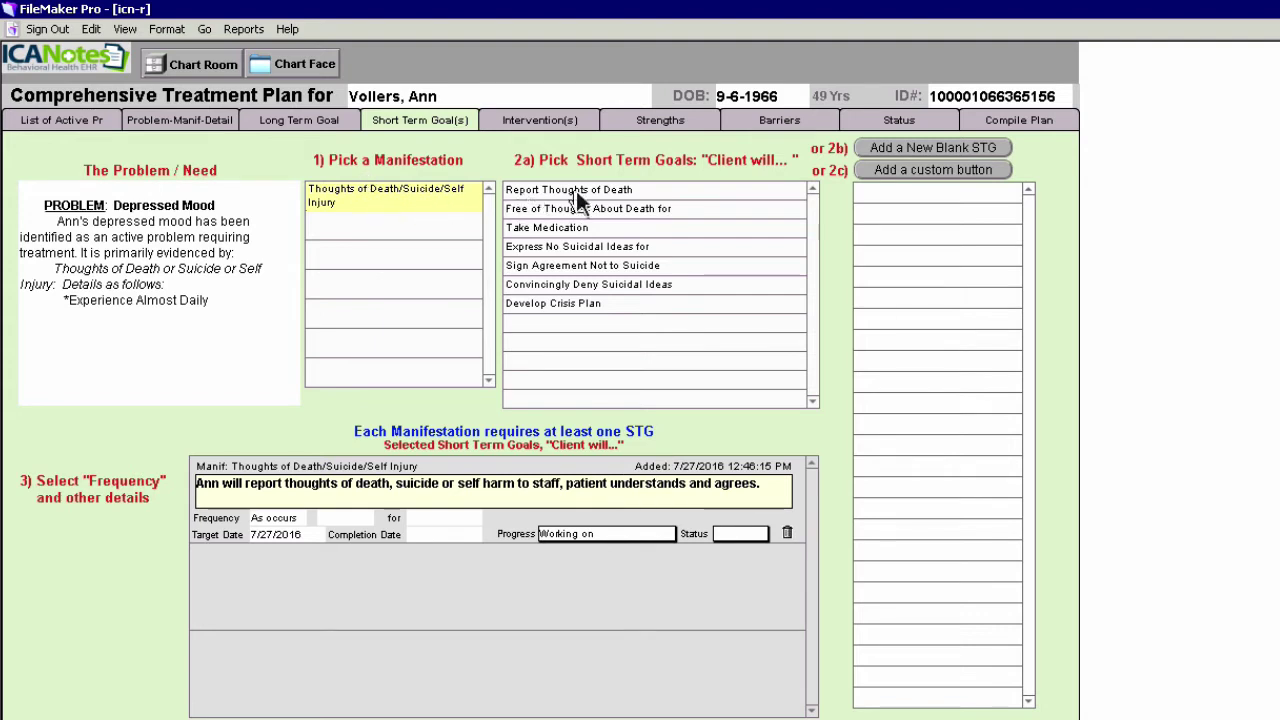
Add the Develop Crisis Plan goal, targeted 7/30/2016, with progress Working on
left_click(583, 311)
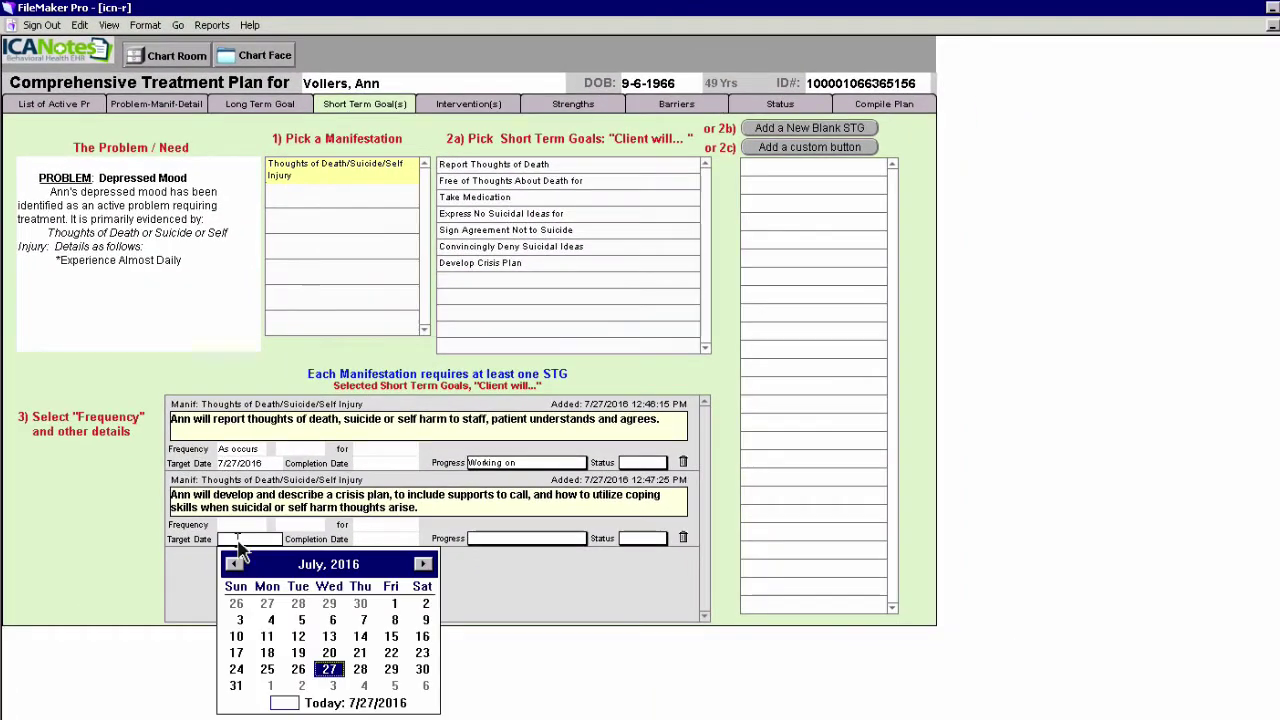
left_click(250, 550)
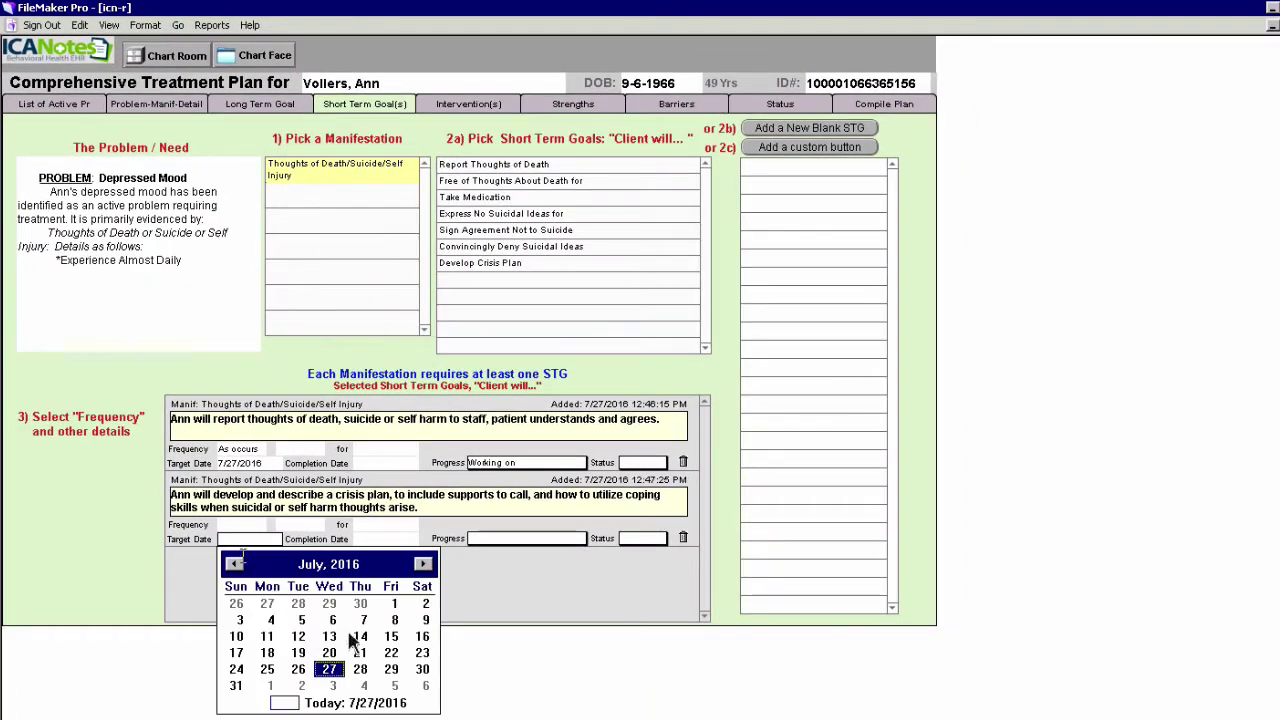
left_click(423, 670)
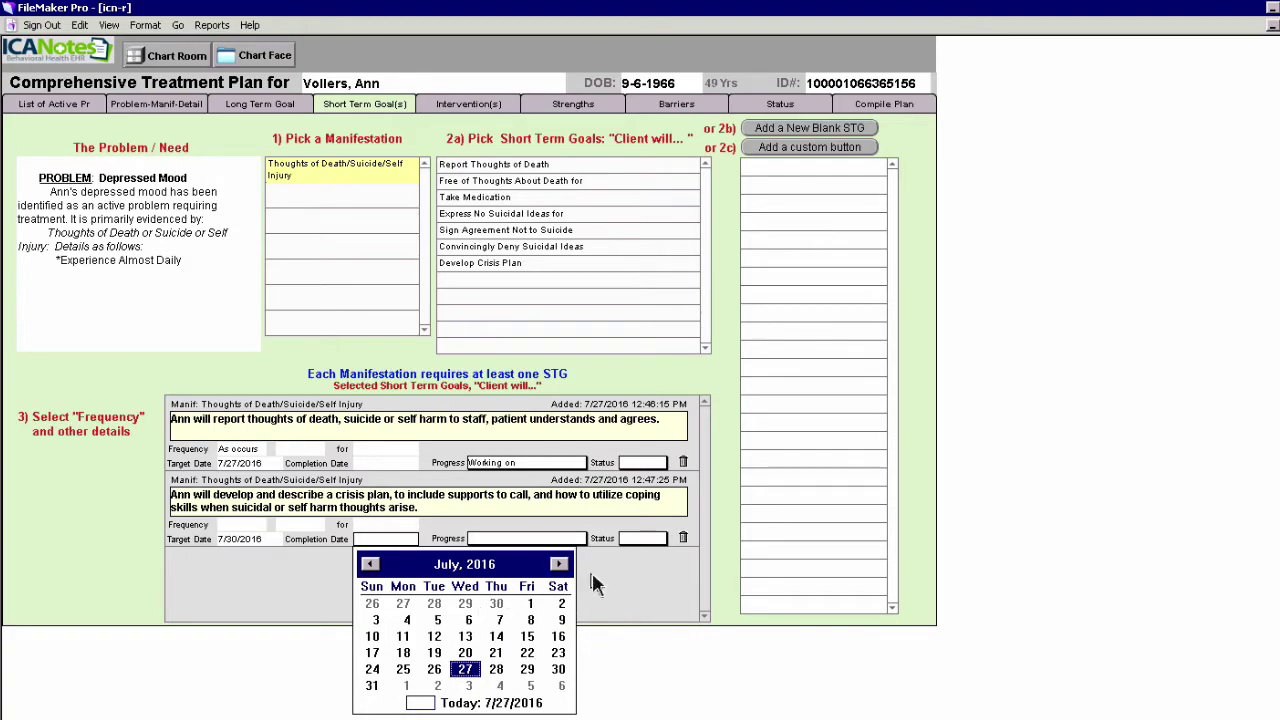
left_click(556, 538)
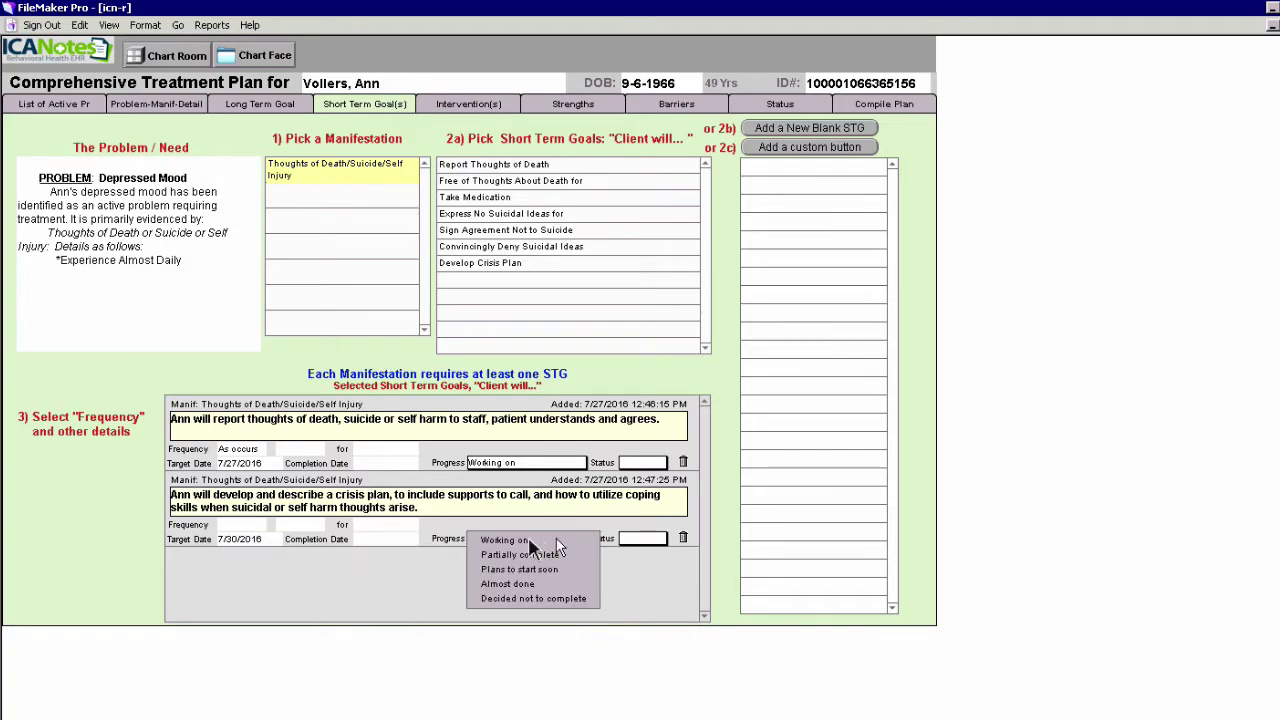
left_click(521, 540)
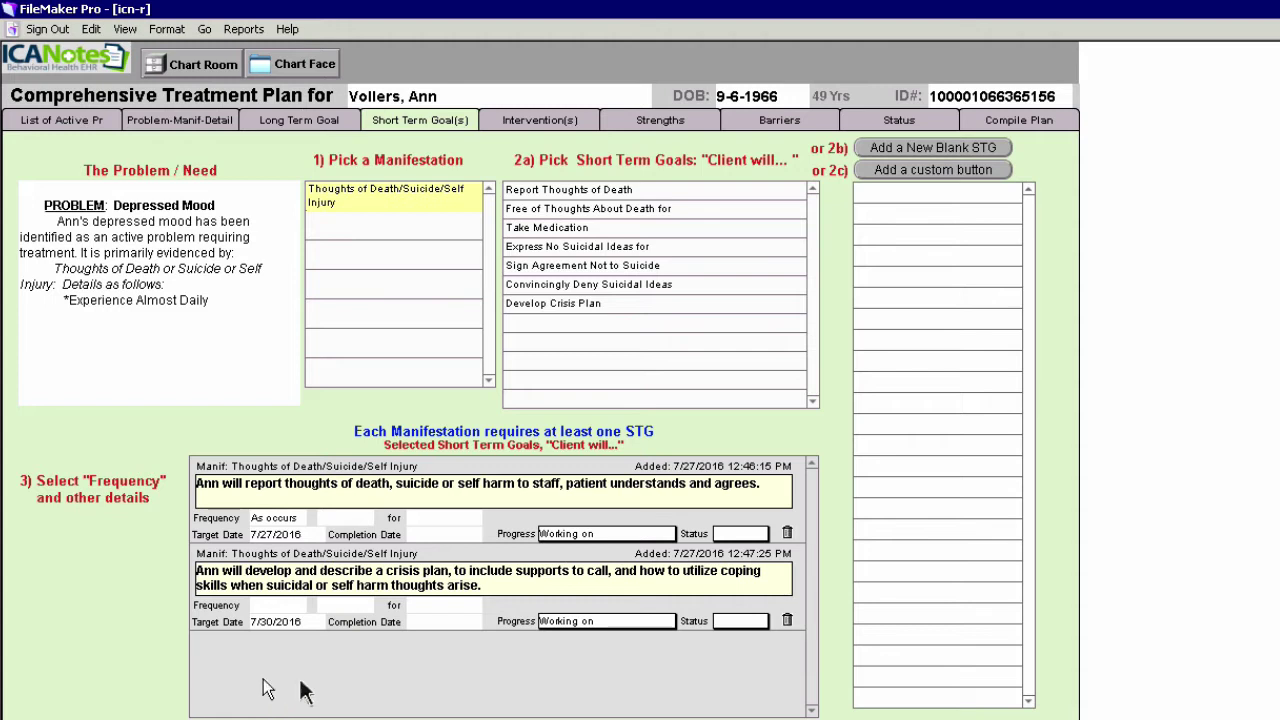
Add a blank goal reading 'OUR SHORT TERM HERE BY TYPING', targeted 7/29/2016, progress Working on
left_click(941, 146)
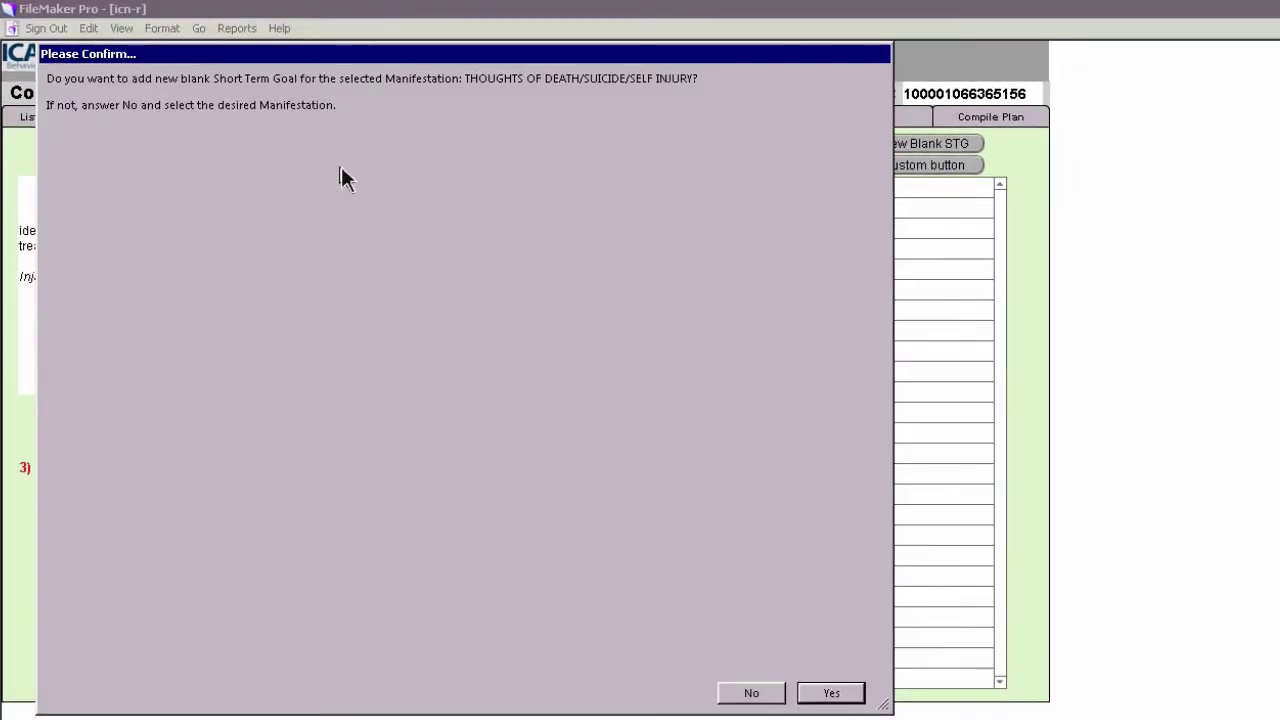
left_click(830, 695)
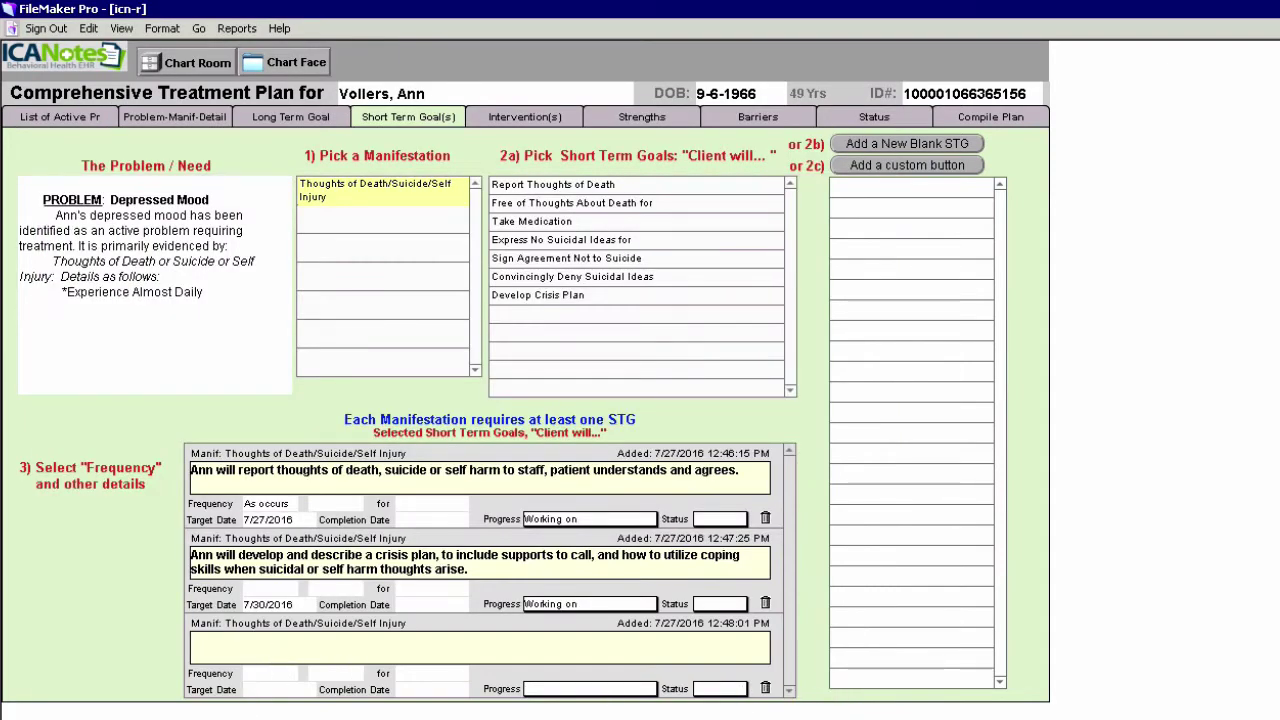
type("OUR SHORT TERM HERE BY TYPING")
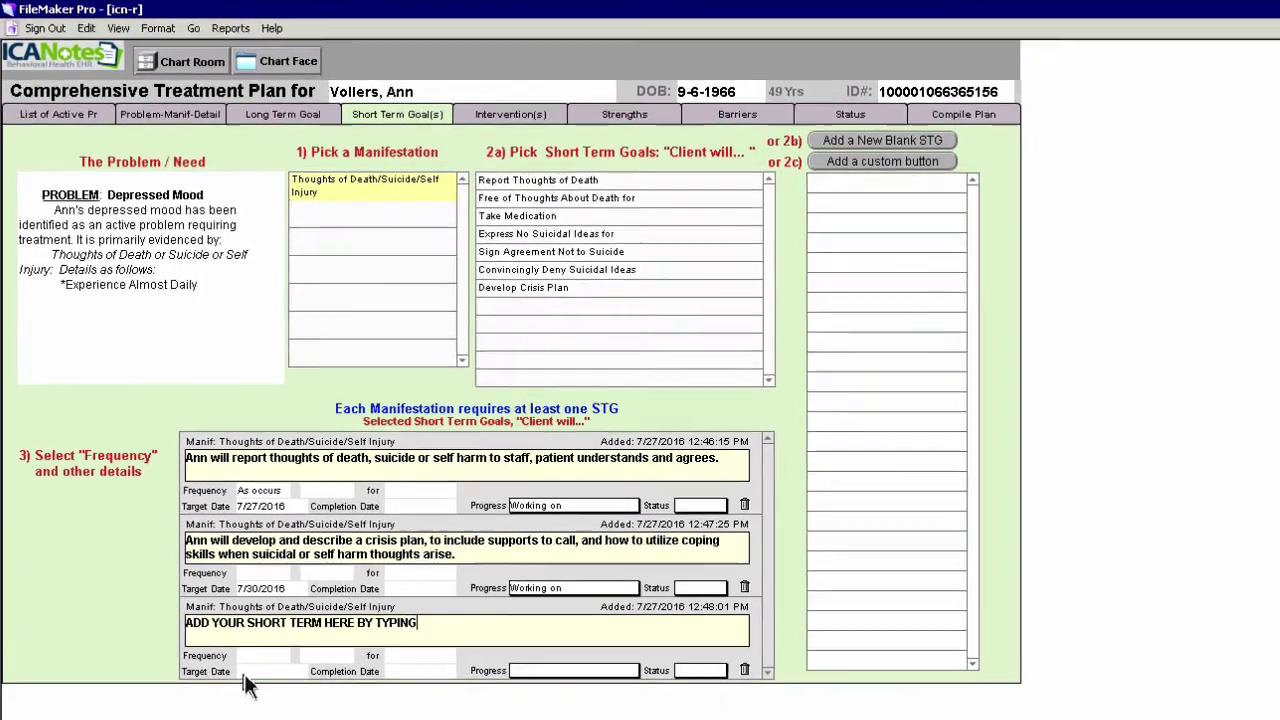
left_click(265, 689)
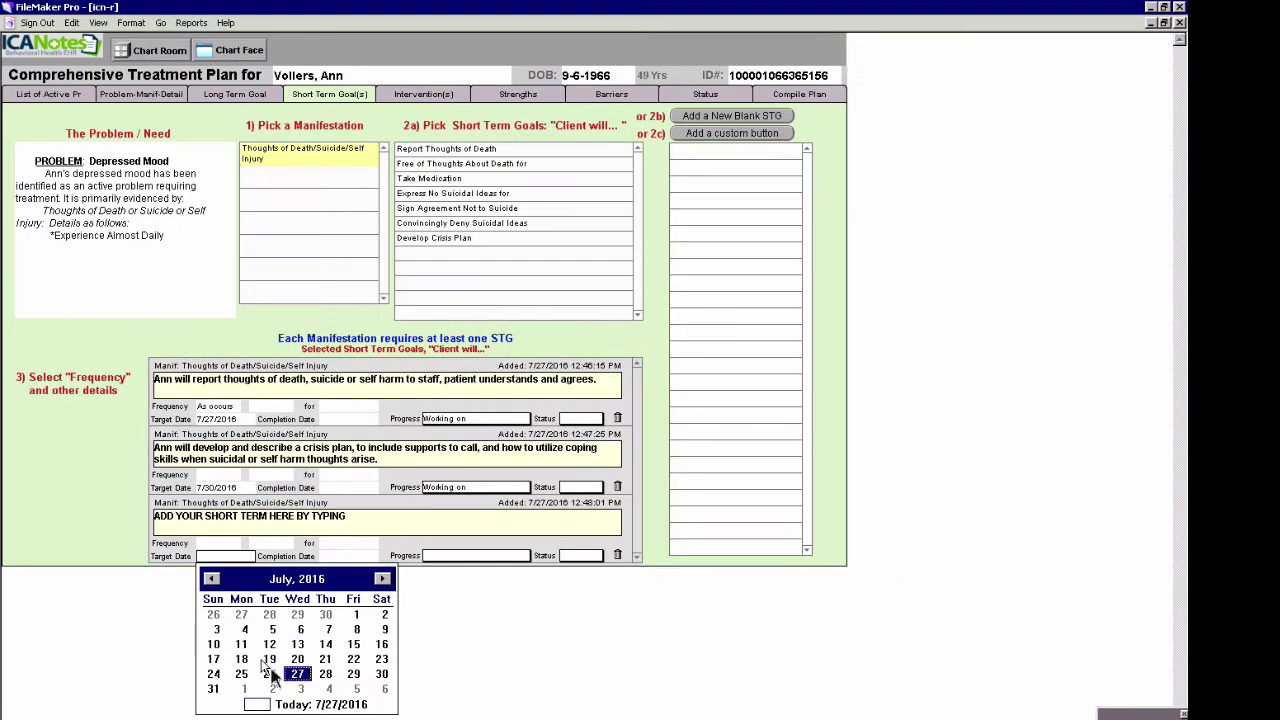
left_click(353, 674)
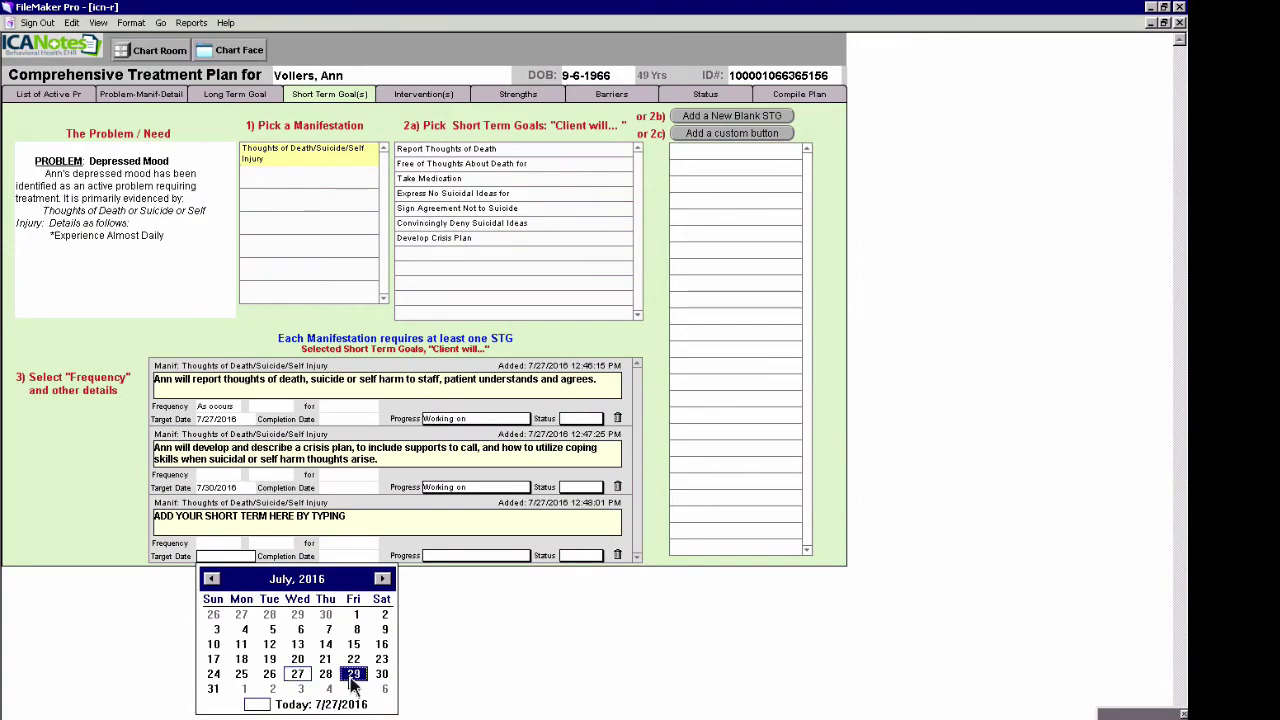
left_click(466, 558)
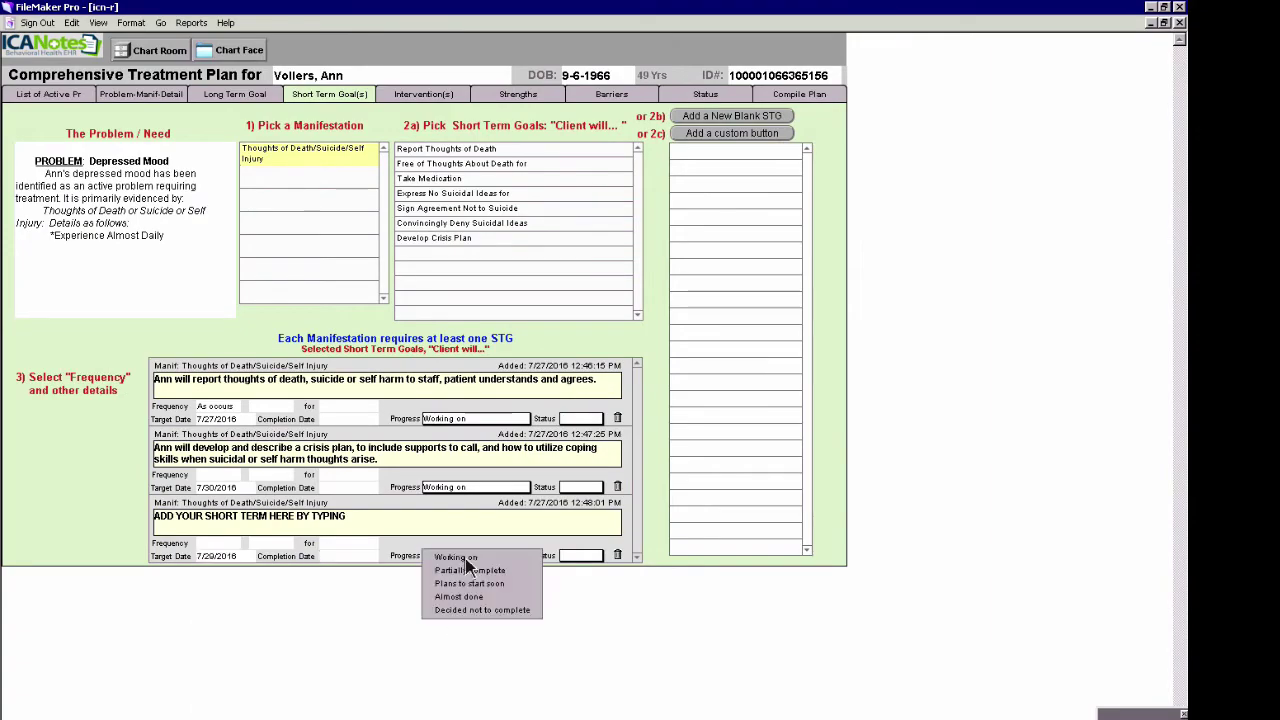
left_click(466, 560)
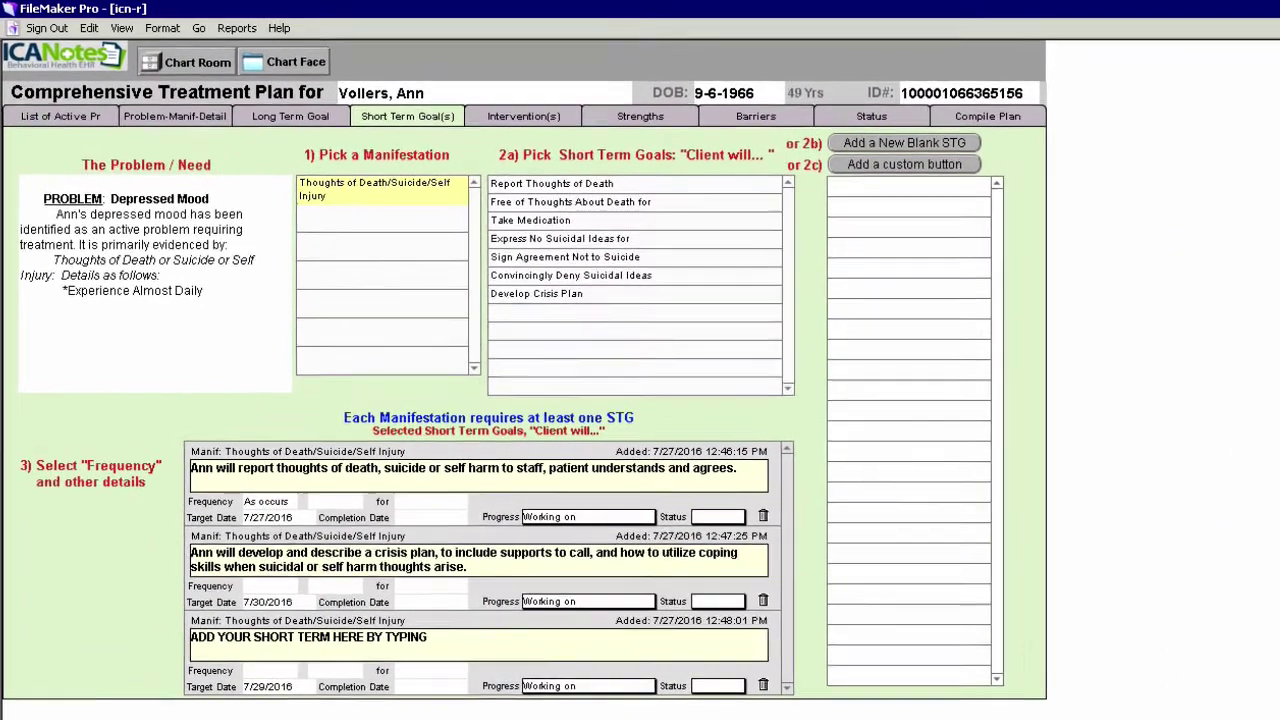
left_click(527, 124)
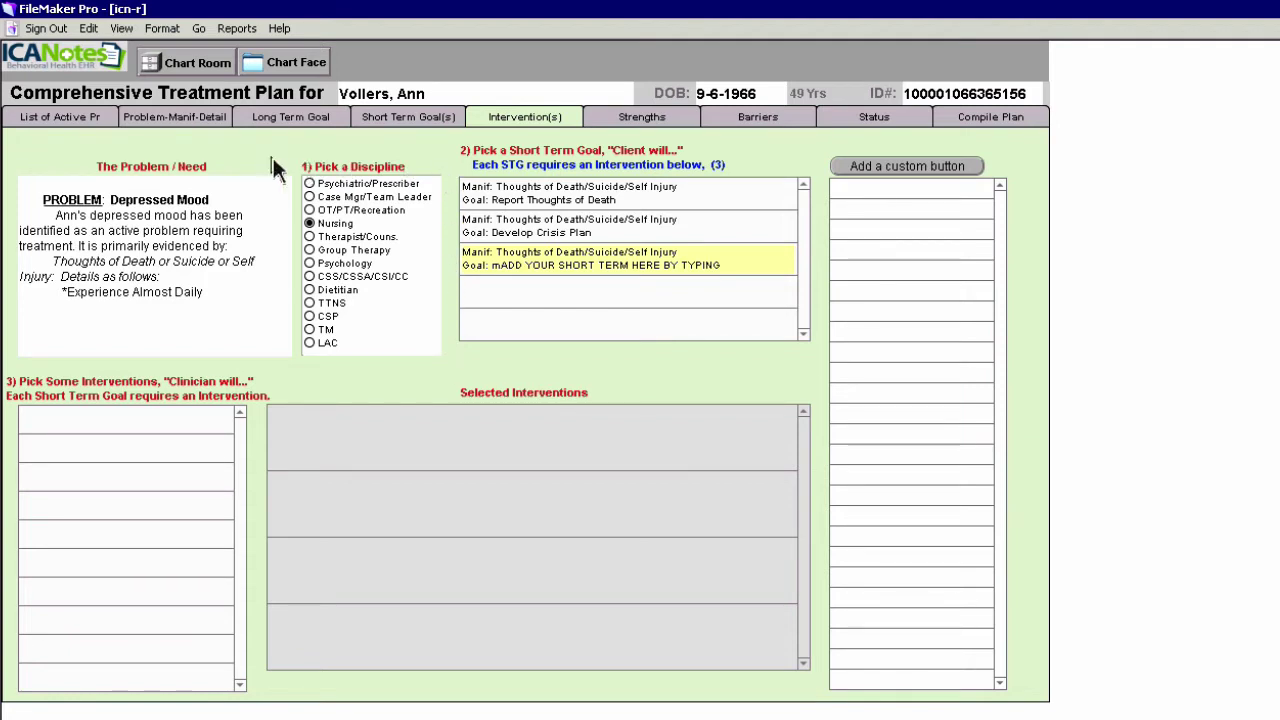
Show Therapist/Couns. interventions for the Report Thoughts of Death goal
left_click(310, 237)
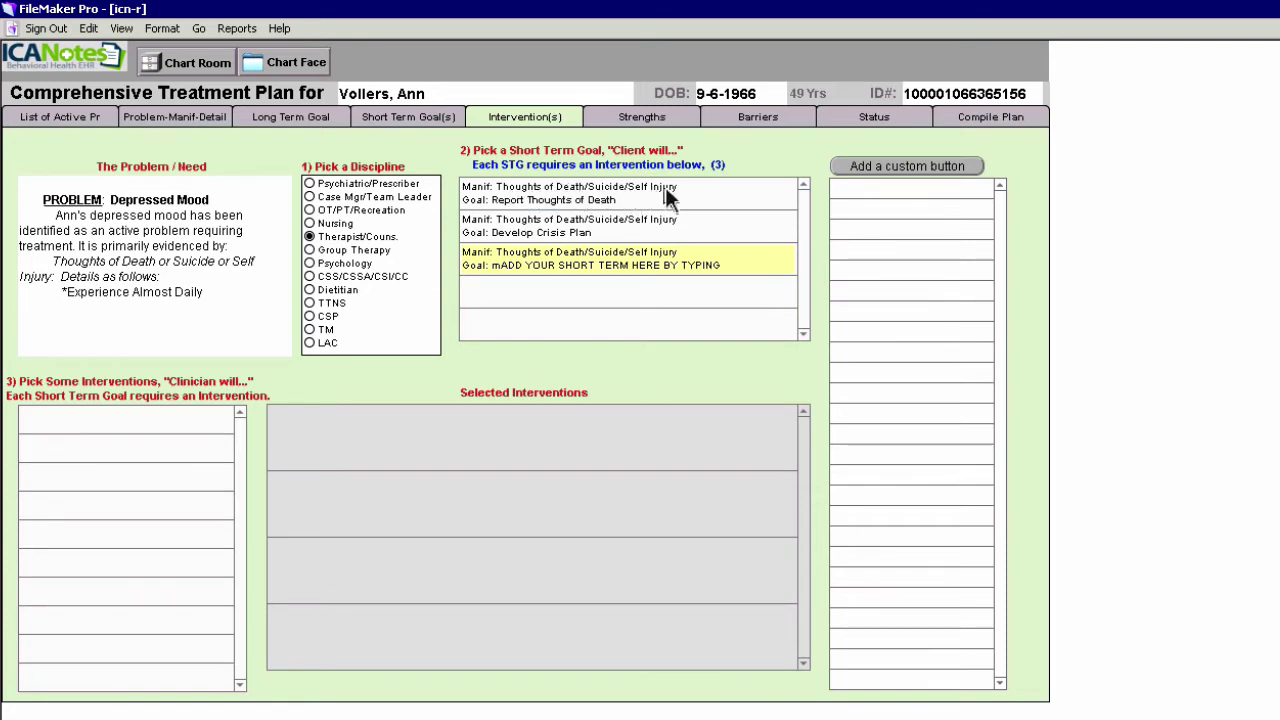
left_click(567, 194)
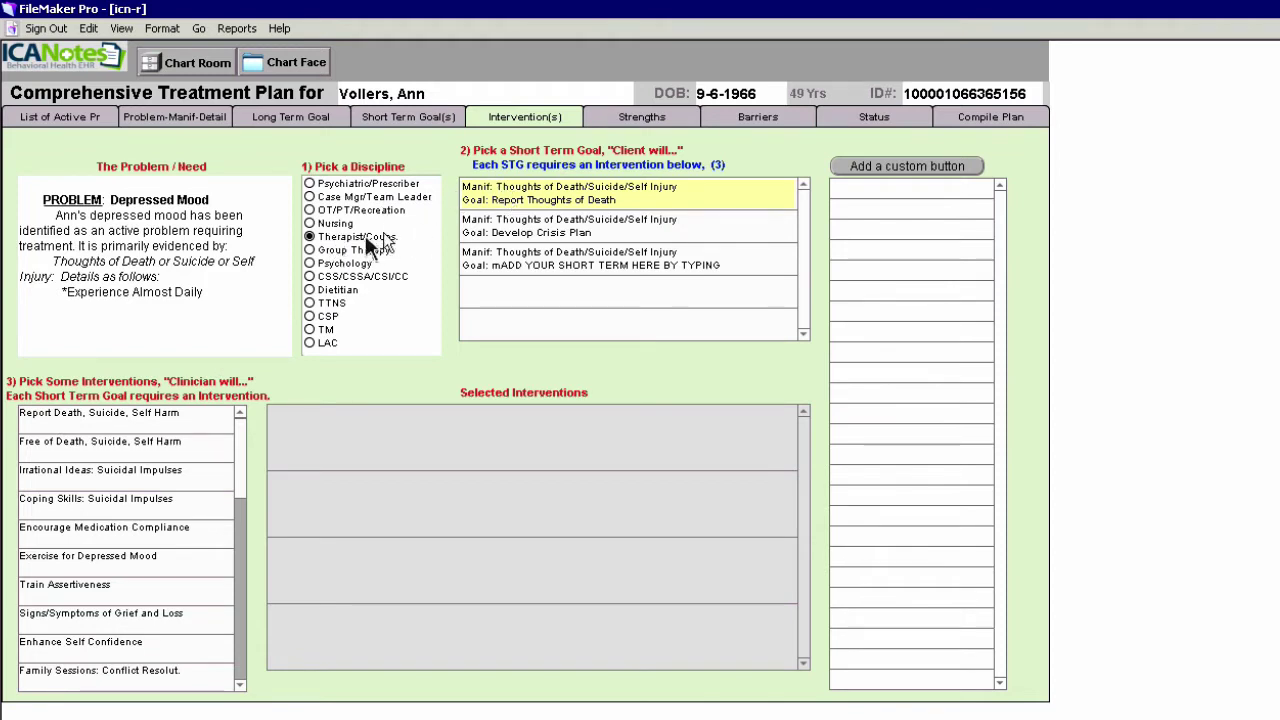
Add the Report Death, Suicide, Self Harm intervention with daily frequency and clinician LCSW
left_click(139, 415)
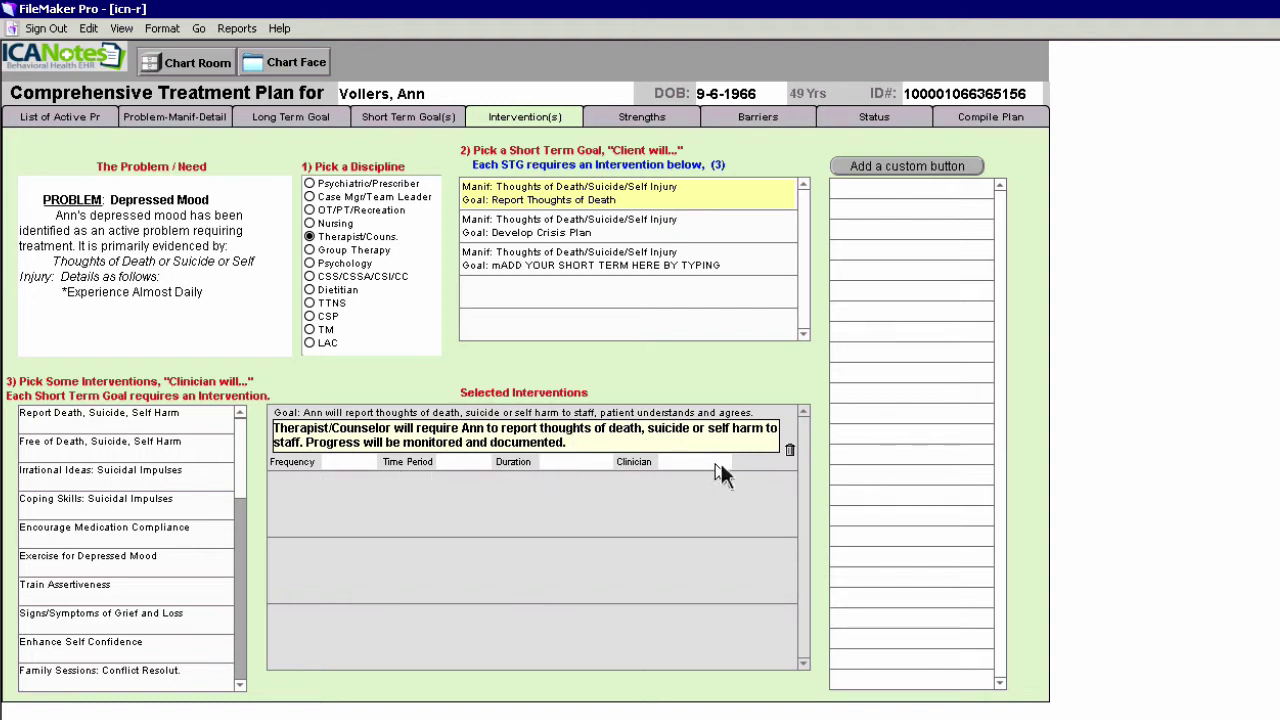
left_click(349, 463)
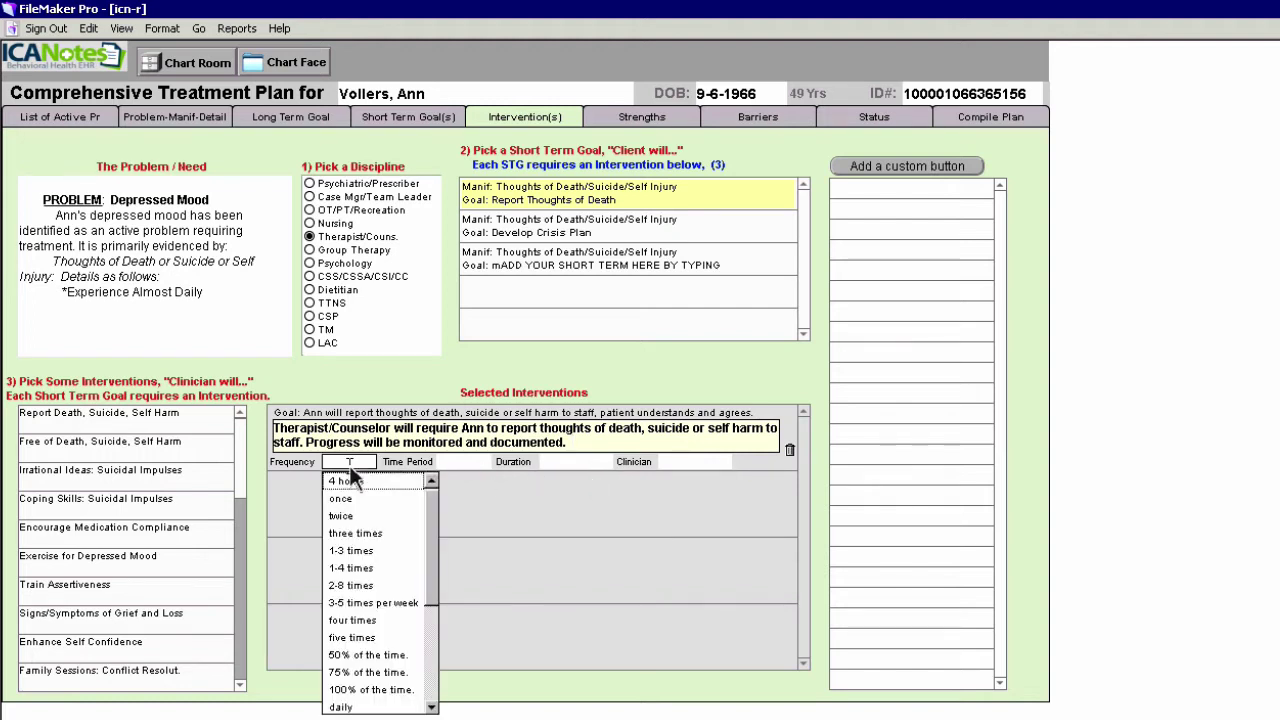
left_click(357, 707)
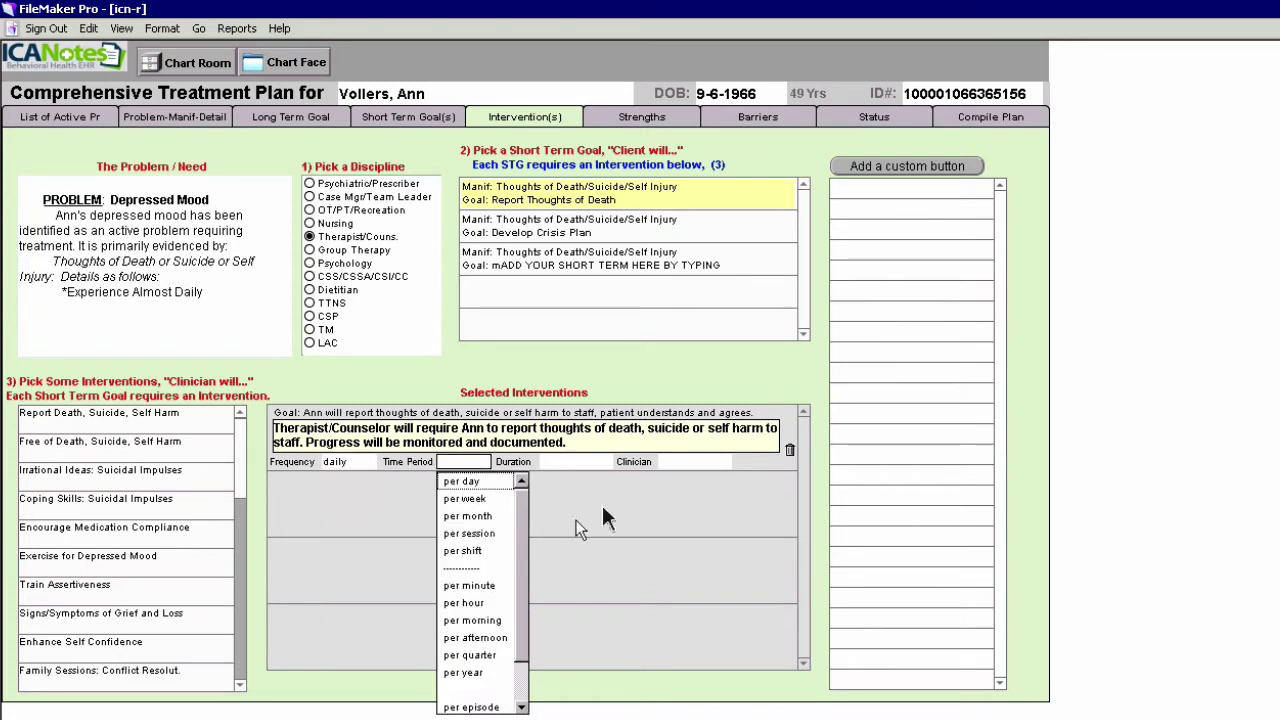
left_click(704, 462)
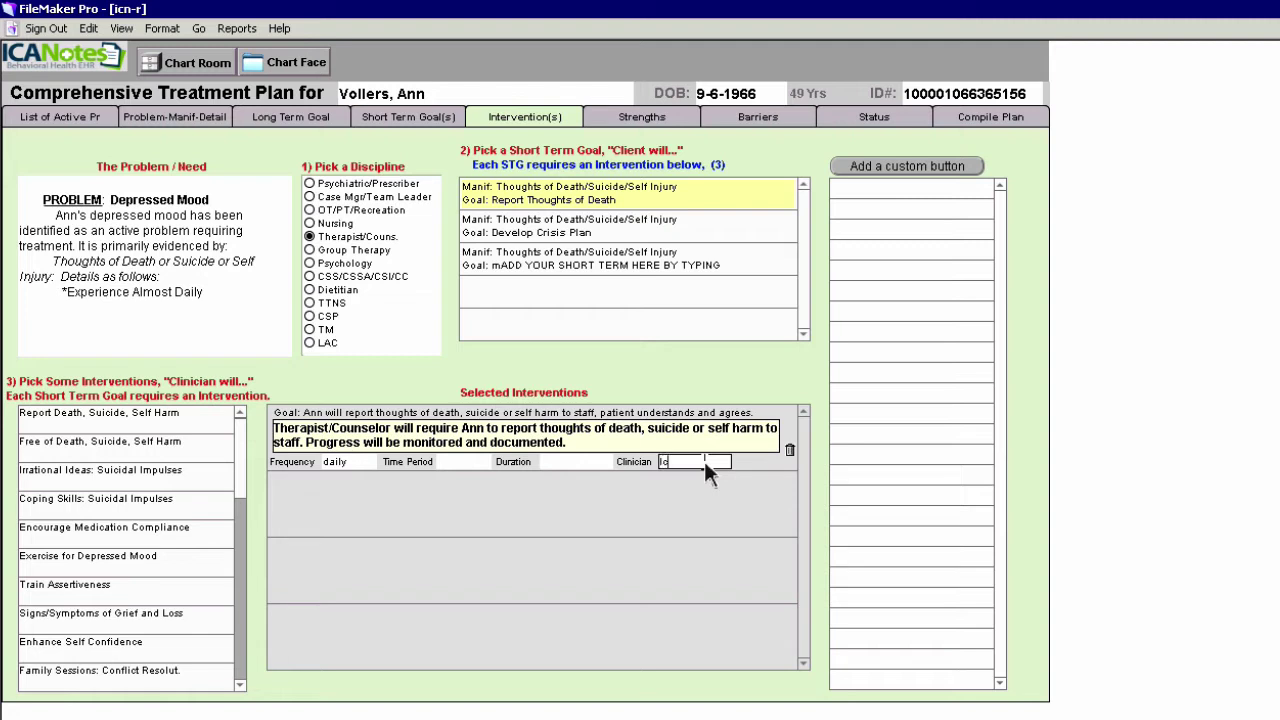
type("LCSW")
left_click(540, 232)
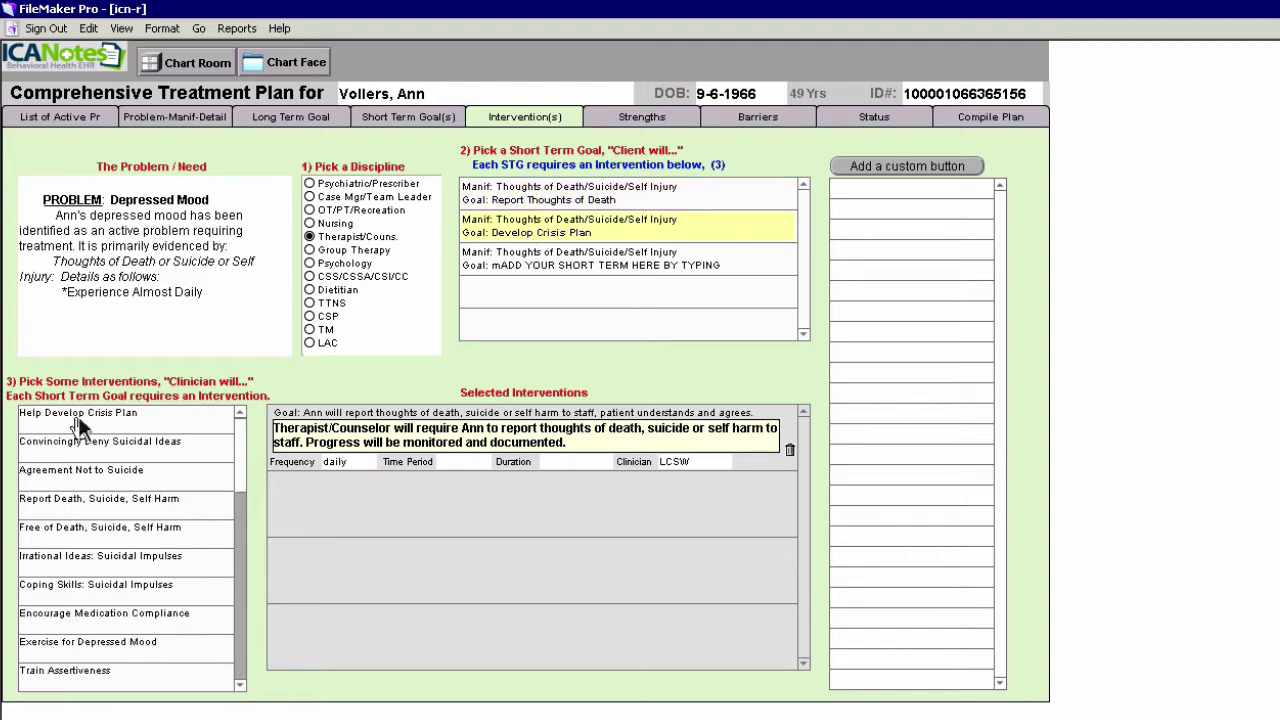
Add the Help Develop Crisis Plan intervention with daily frequency and LCSW as clinician
left_click(80, 424)
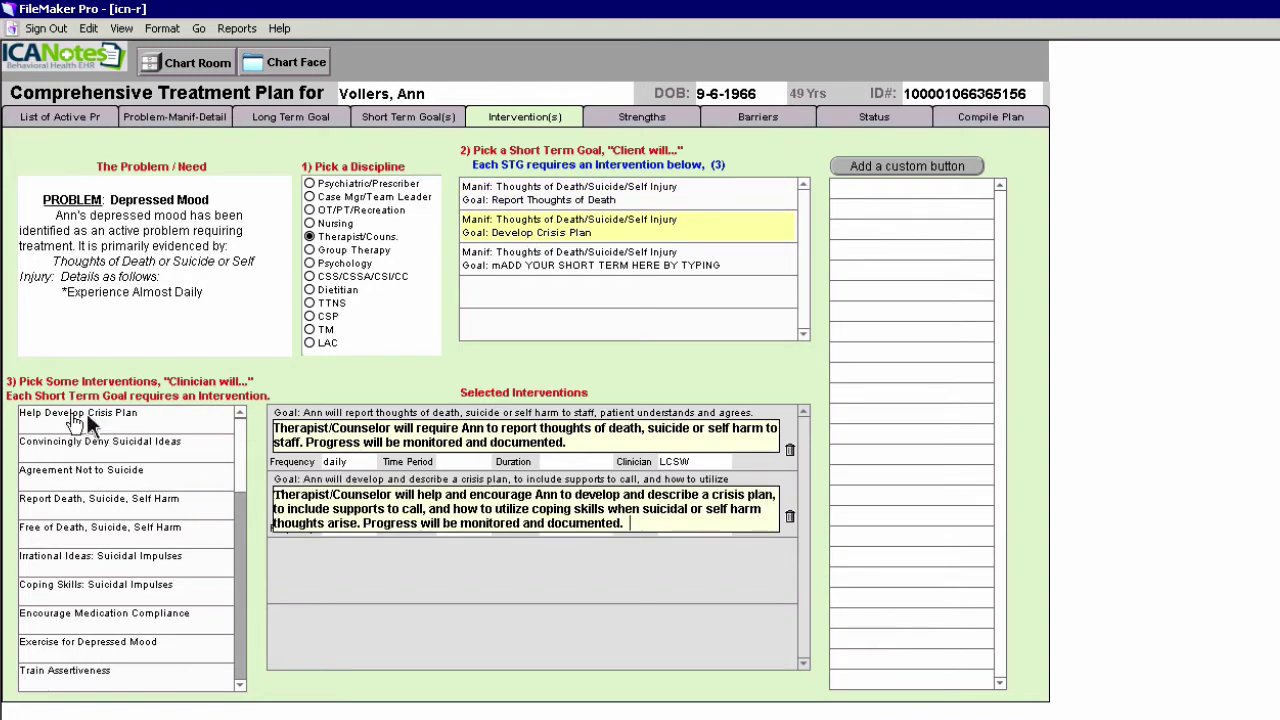
left_click(518, 562)
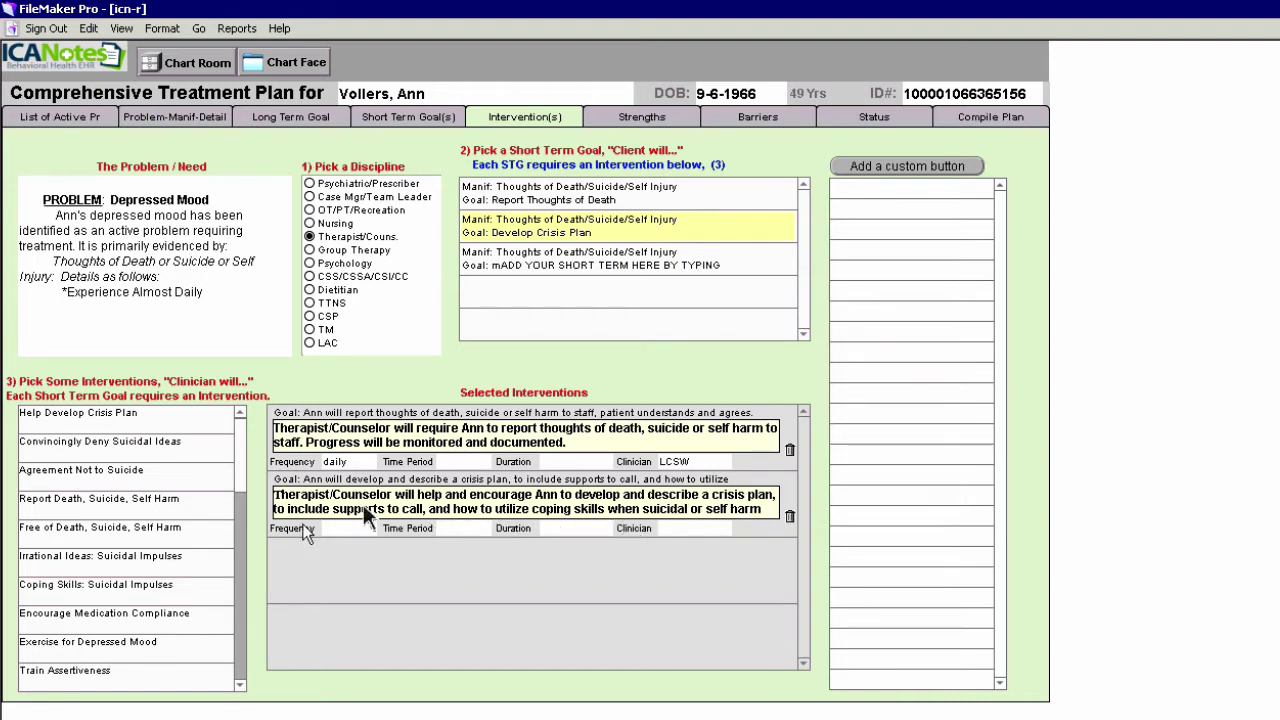
left_click(341, 530)
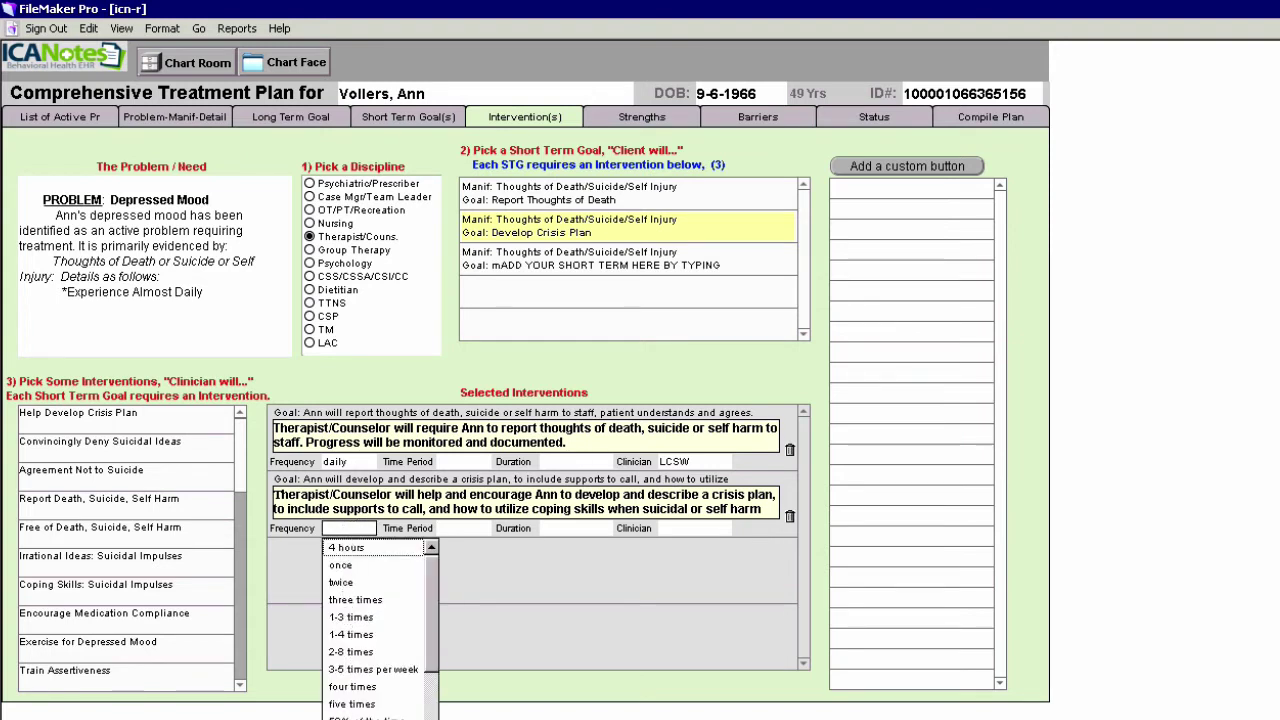
left_click(368, 718)
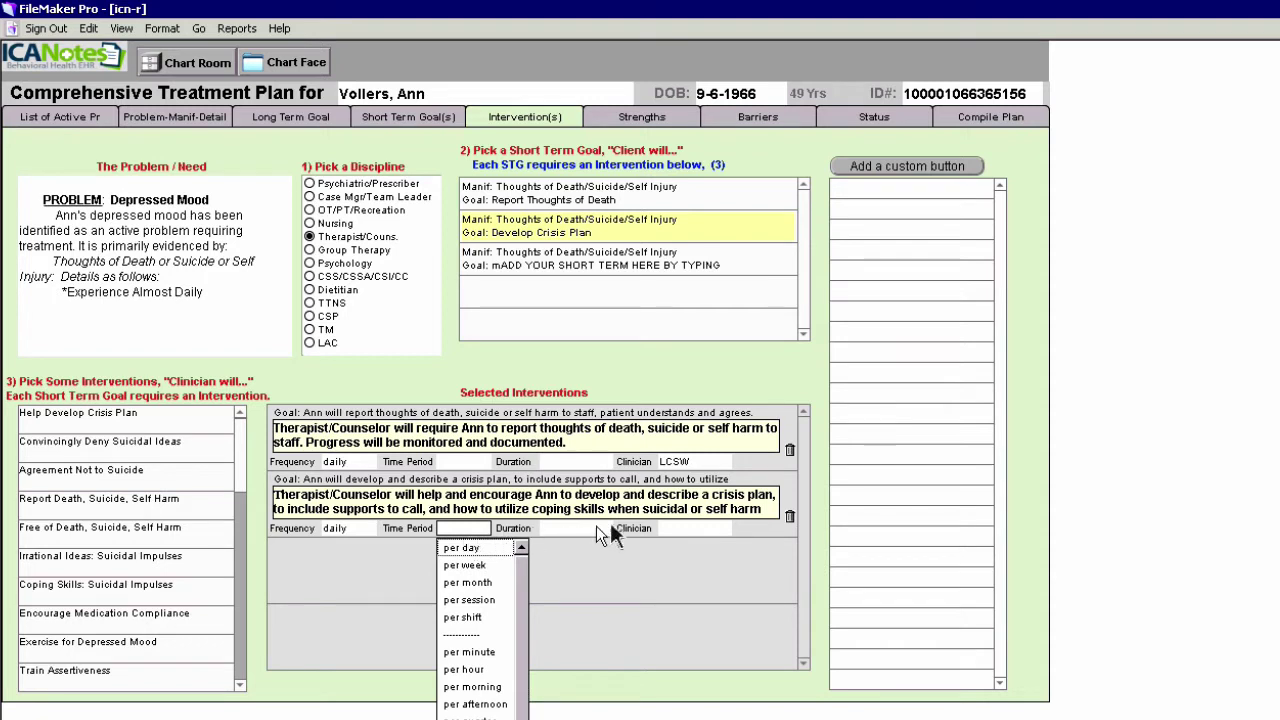
left_click(671, 530)
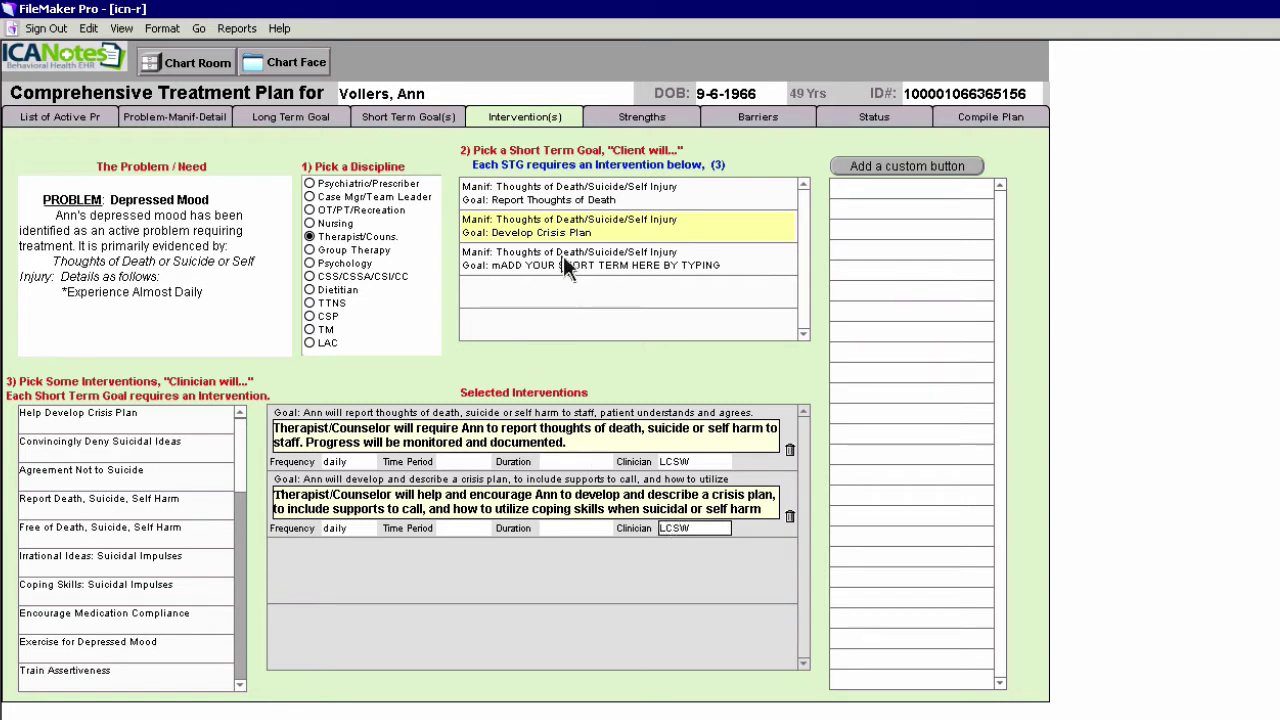
left_click(598, 265)
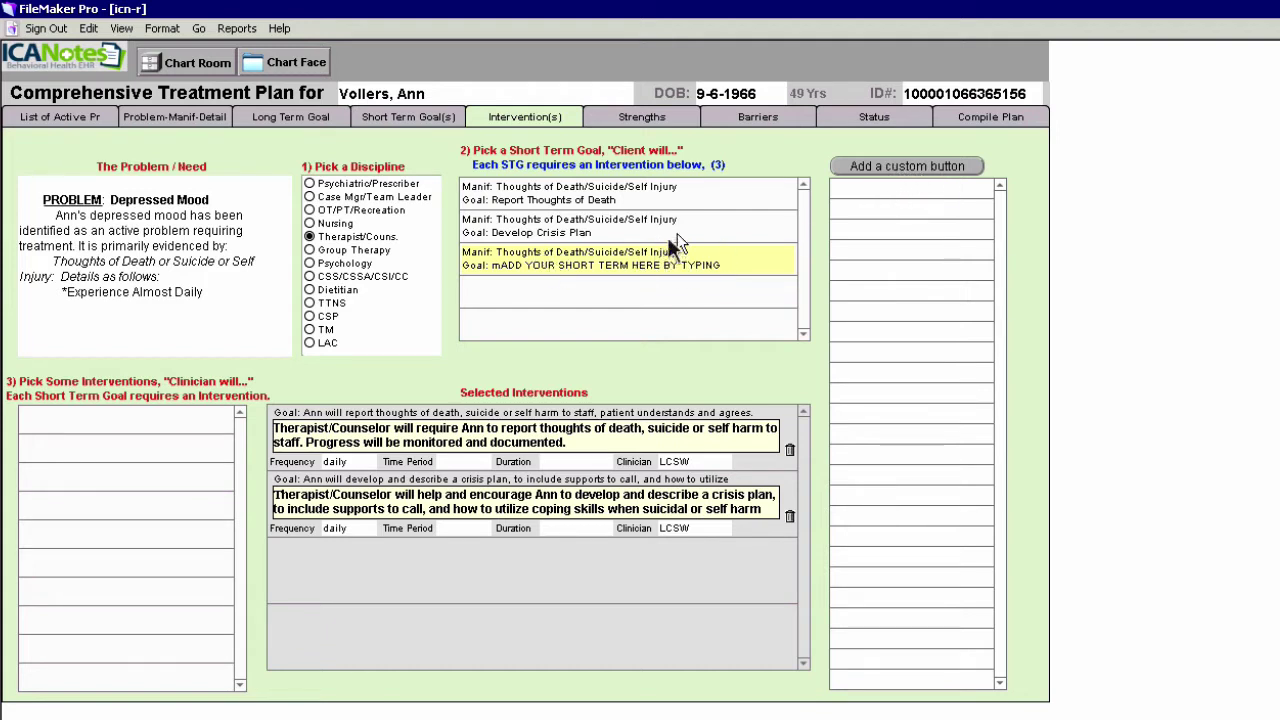
Add a third intervention under the Develop Crisis Plan goal and clear its default text
left_click(492, 228)
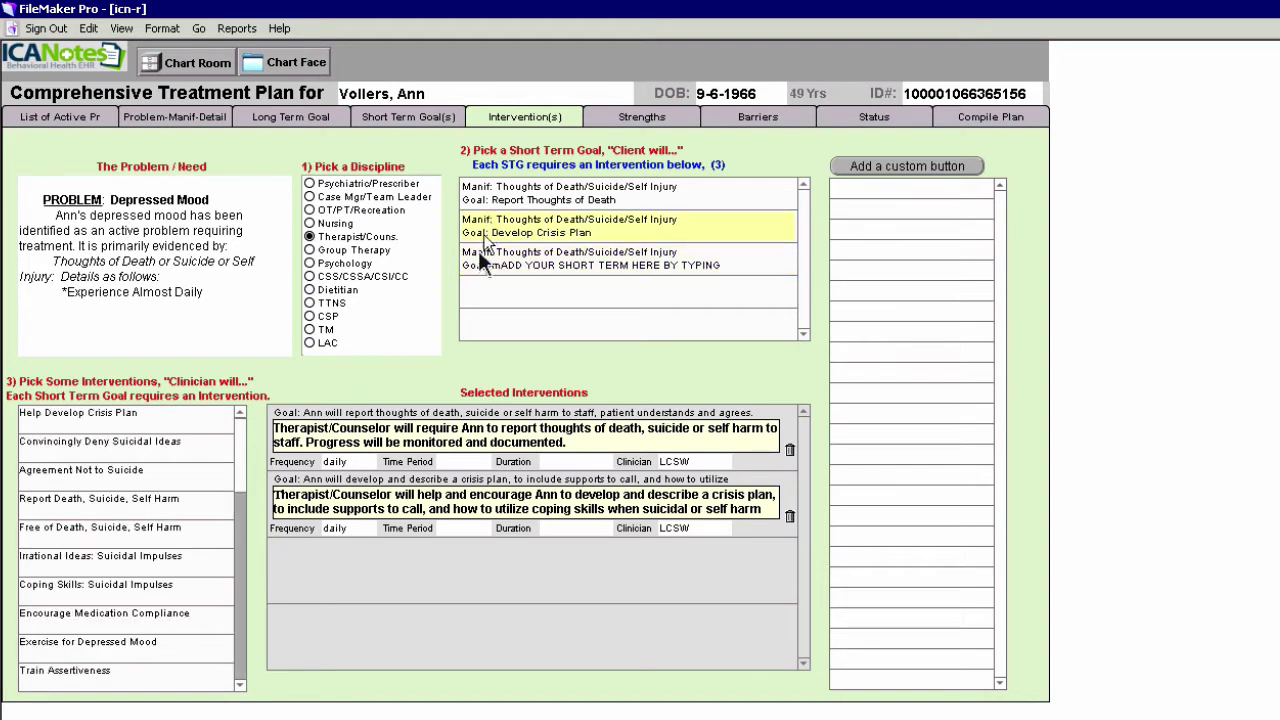
left_click(138, 452)
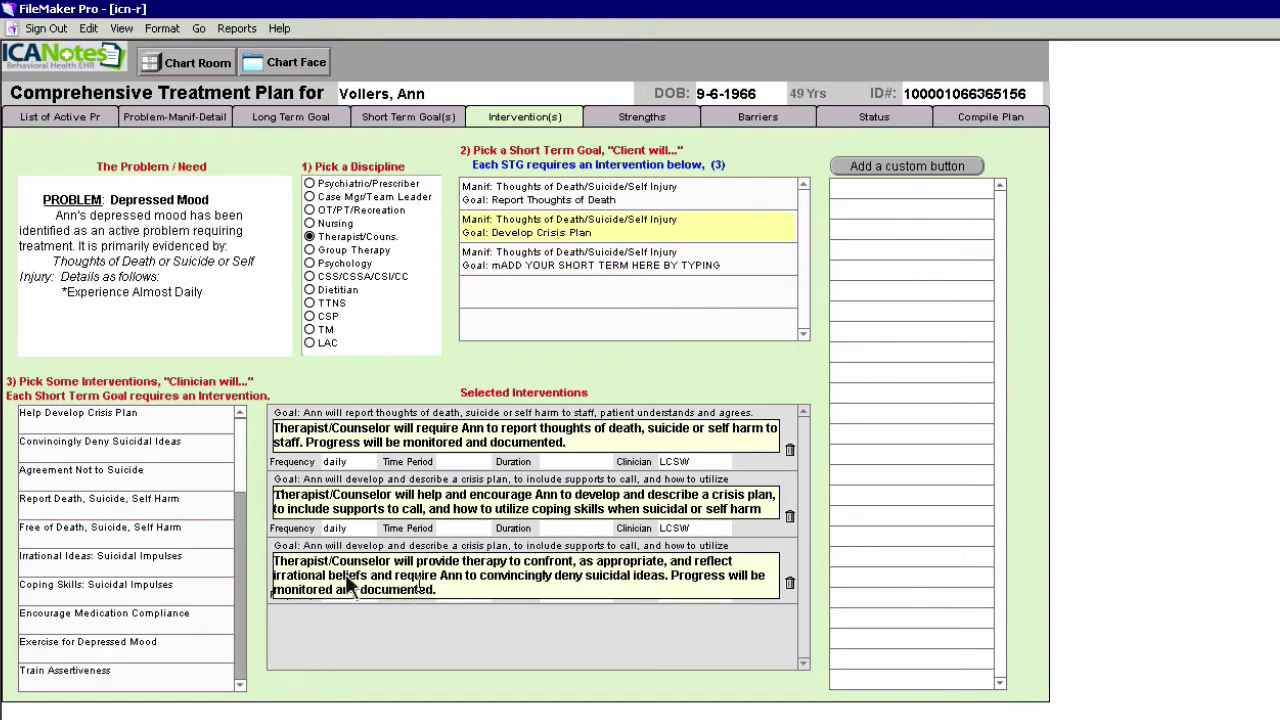
left_click_drag(345, 580, 266, 564)
key("BackSpace")
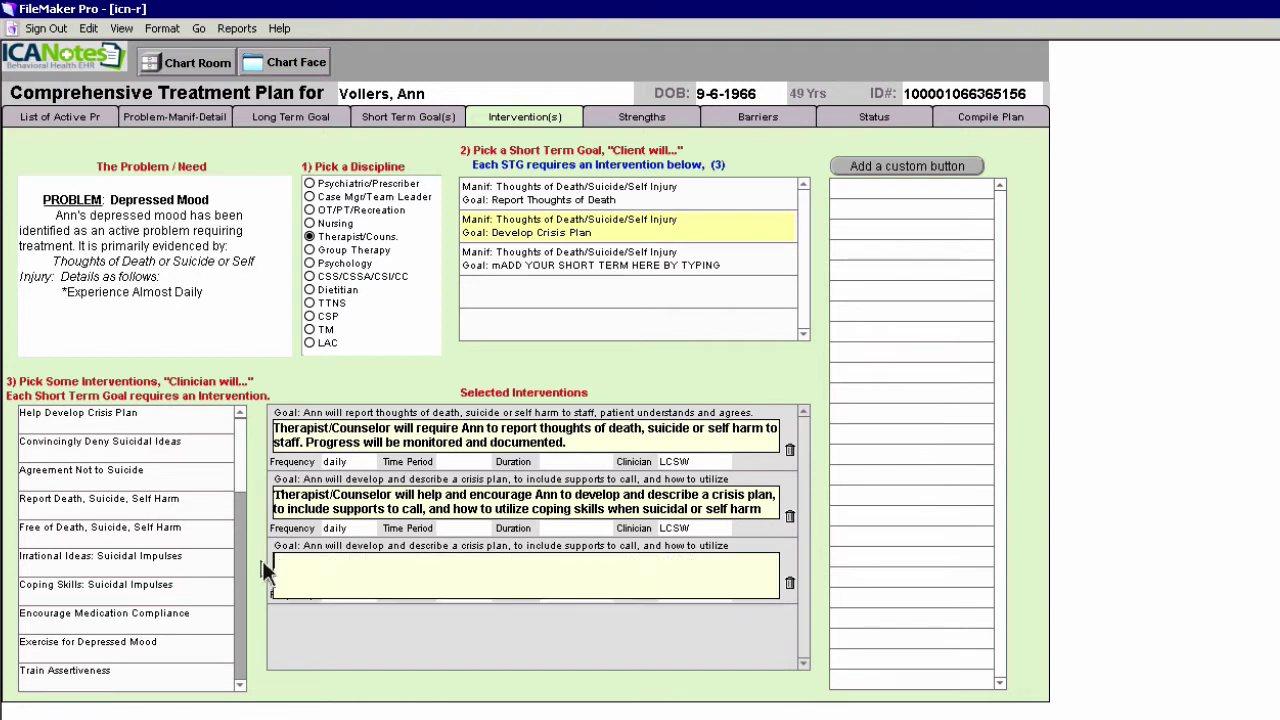
Enter 'ADD MY CONTENT BY FREE TEXTING.', correcting CONTNET and ignoring the flag on TEXTING
type("ADD MY CONTNET BY FRE")
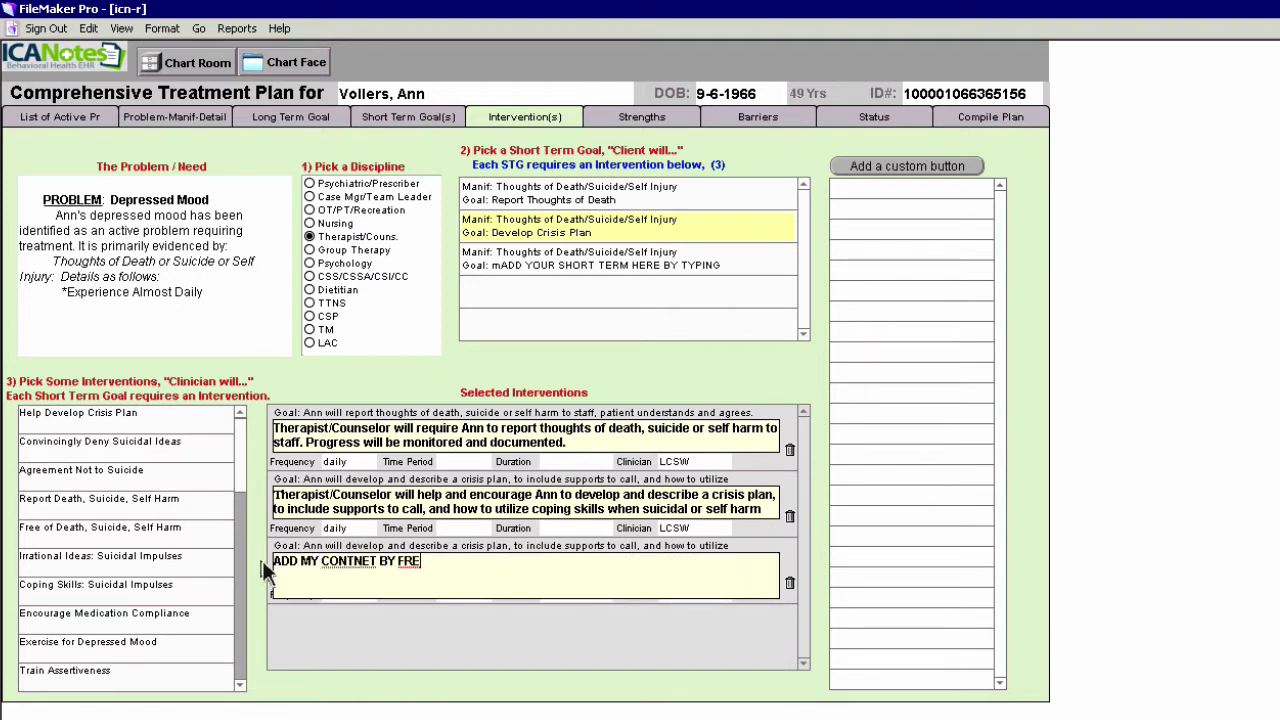
type("E TEXTING.")
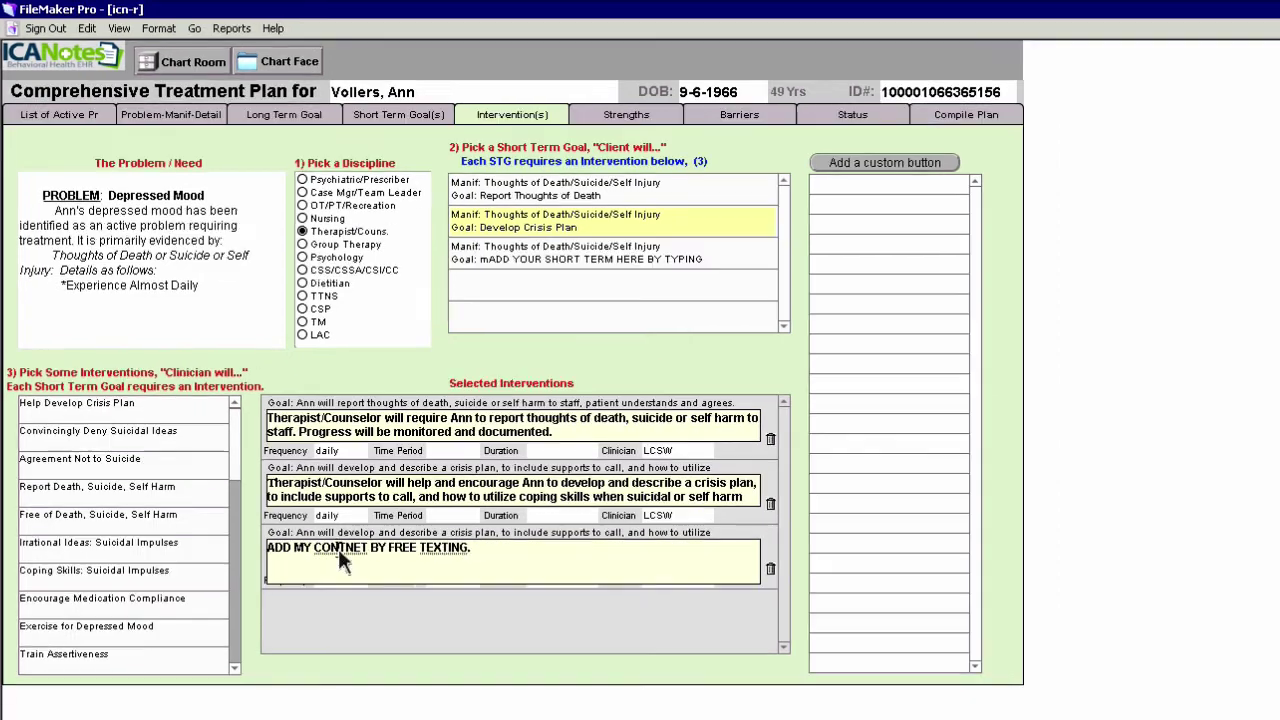
right_click(350, 566)
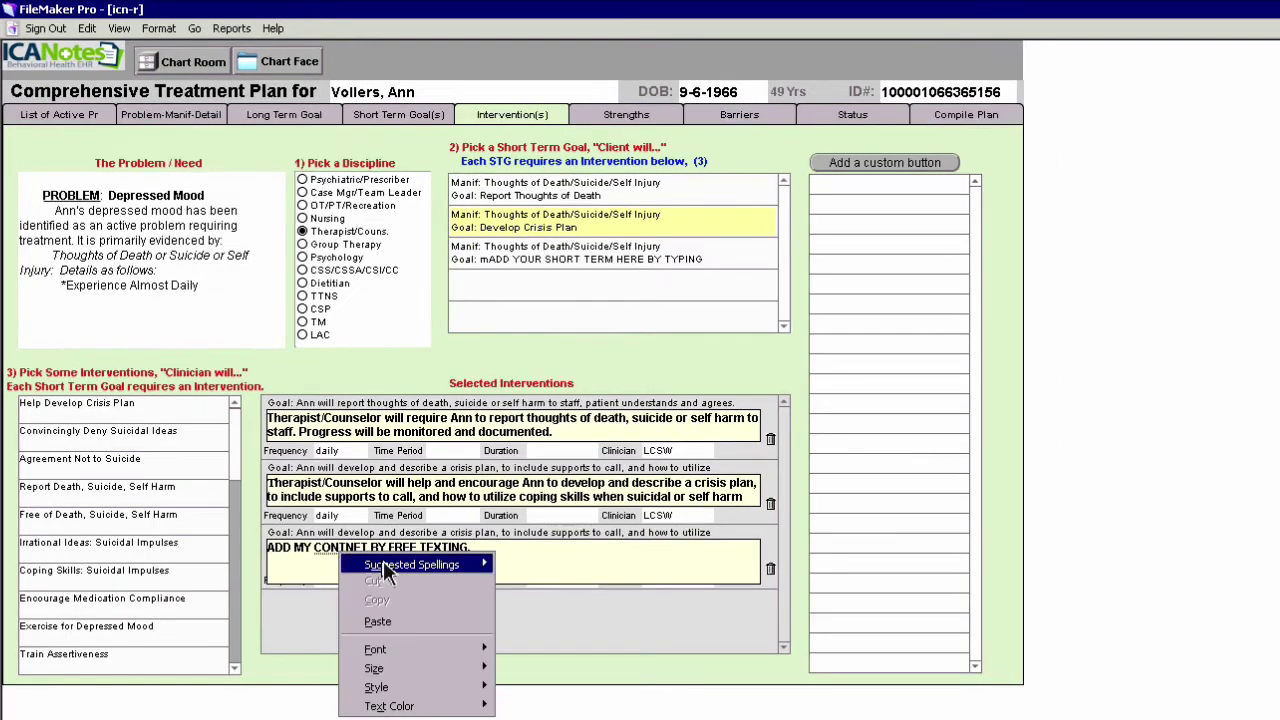
mouse_move(440, 580)
left_click(565, 590)
right_click(462, 550)
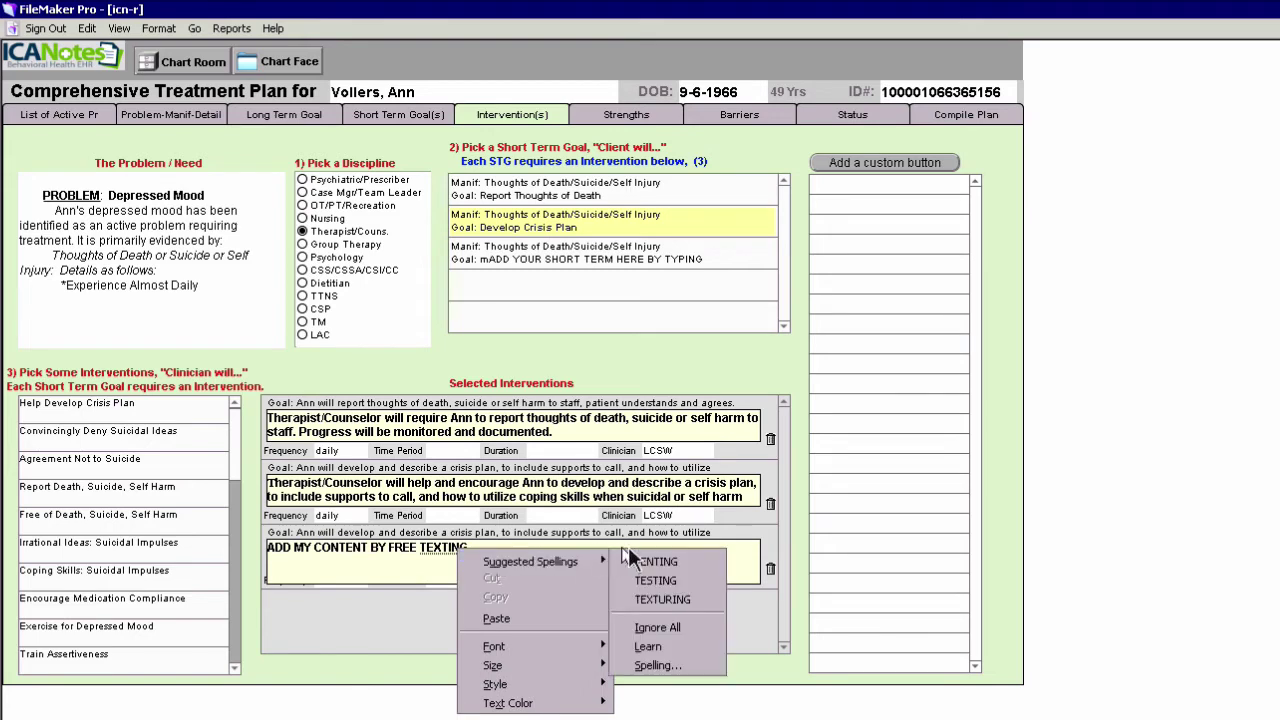
mouse_move(560, 561)
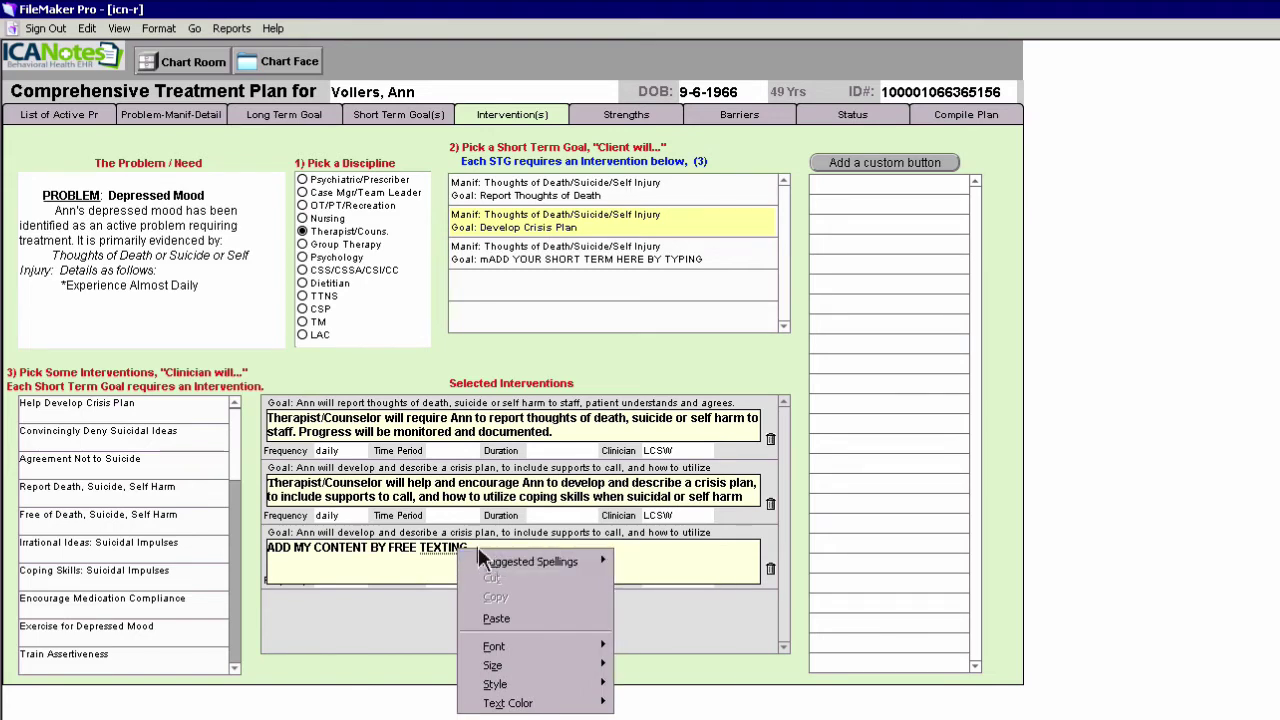
left_click(654, 628)
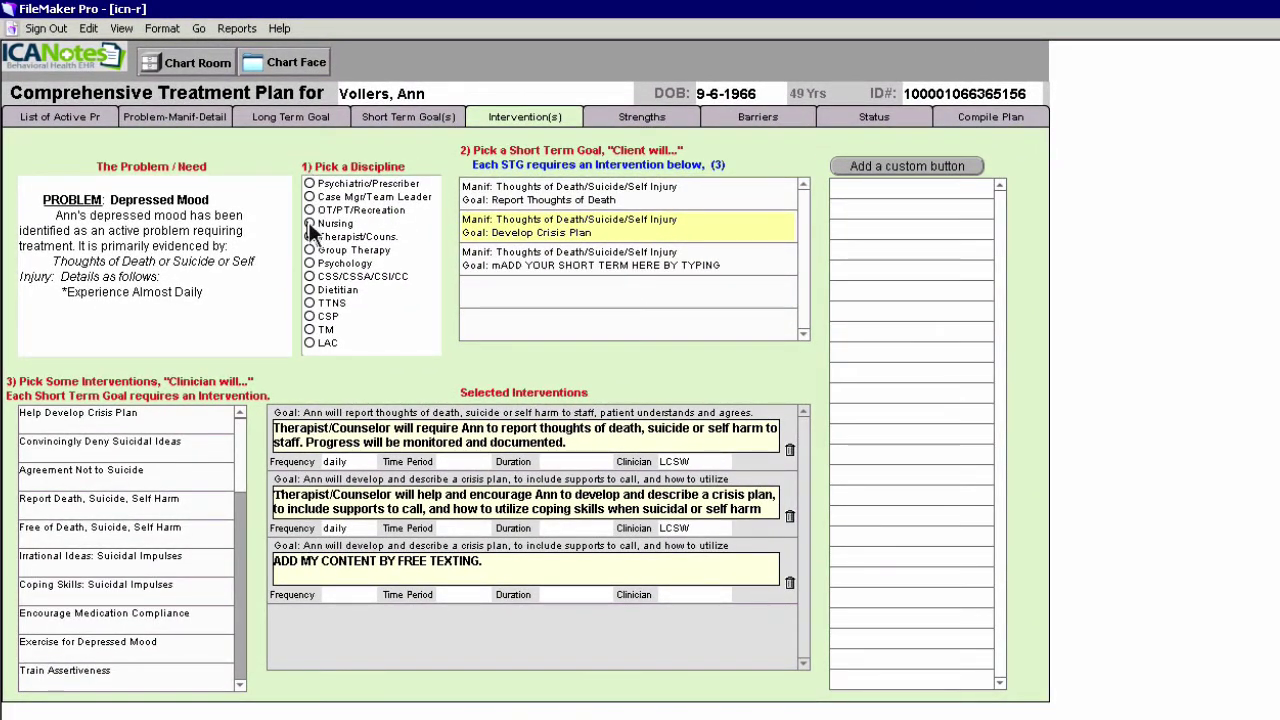
Add a Nursing Medication Education intervention under Report Thoughts of Death with clinician RN
left_click(310, 224)
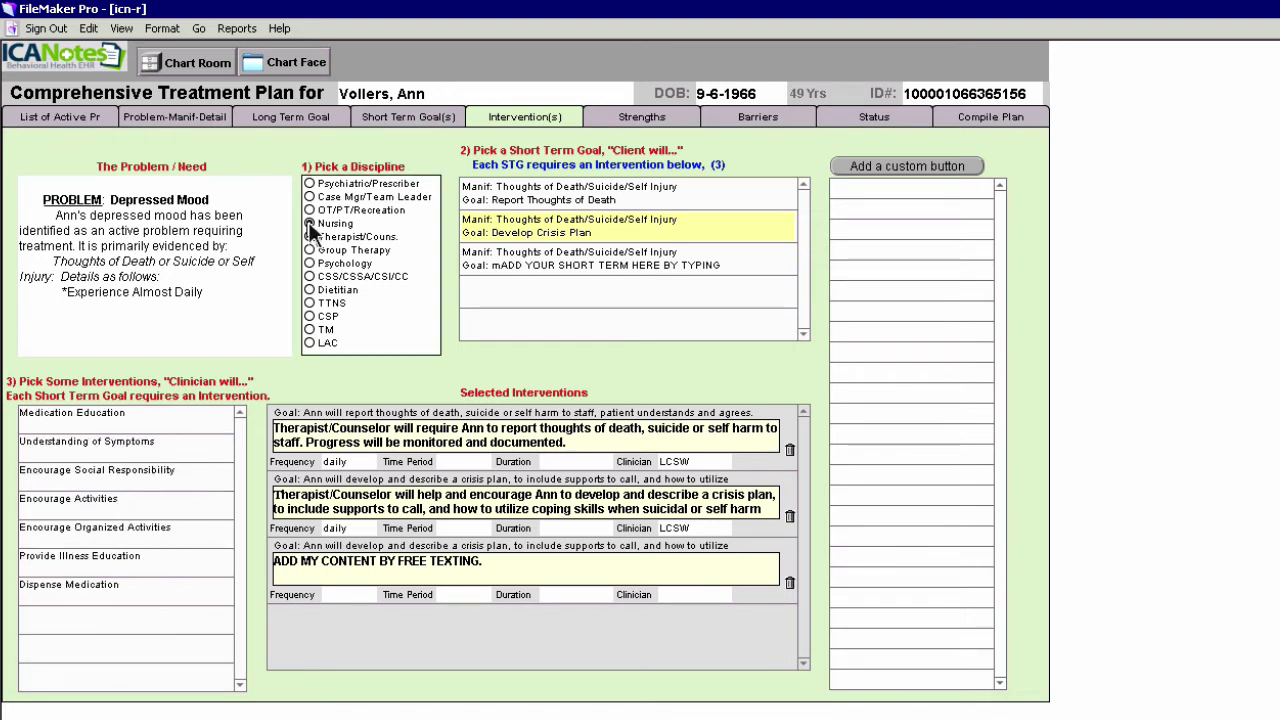
left_click(548, 188)
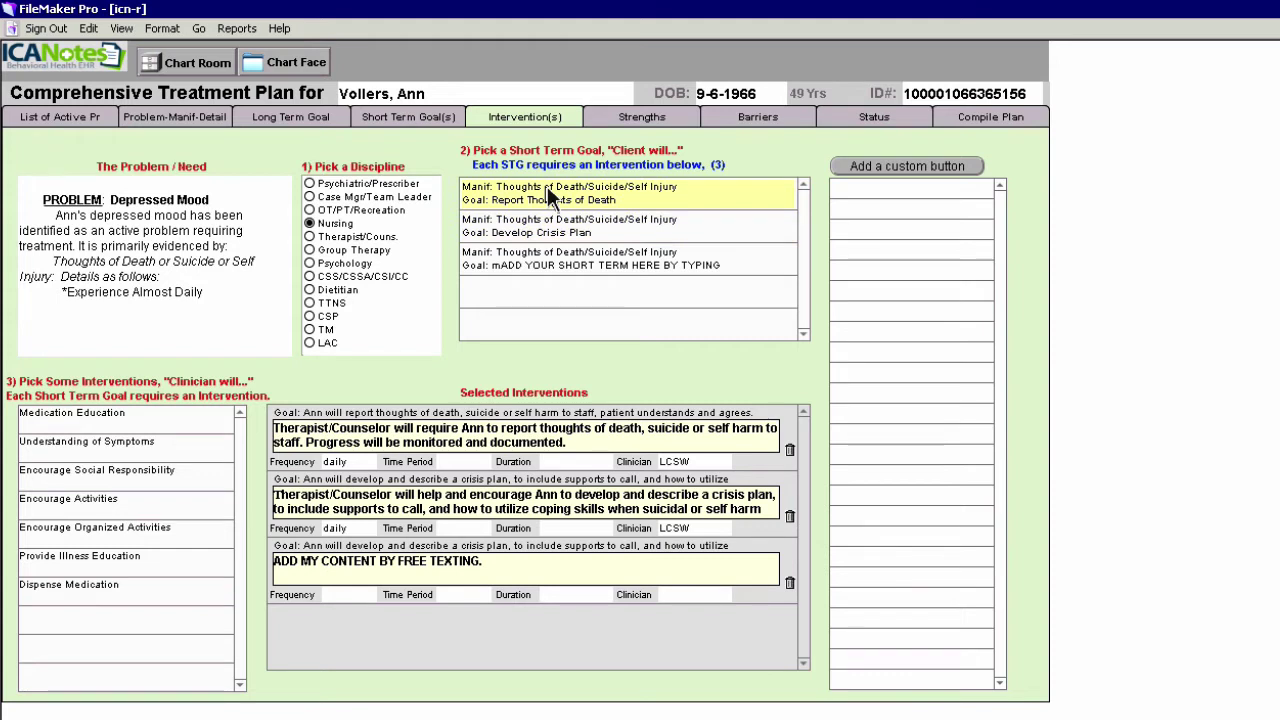
left_click(71, 419)
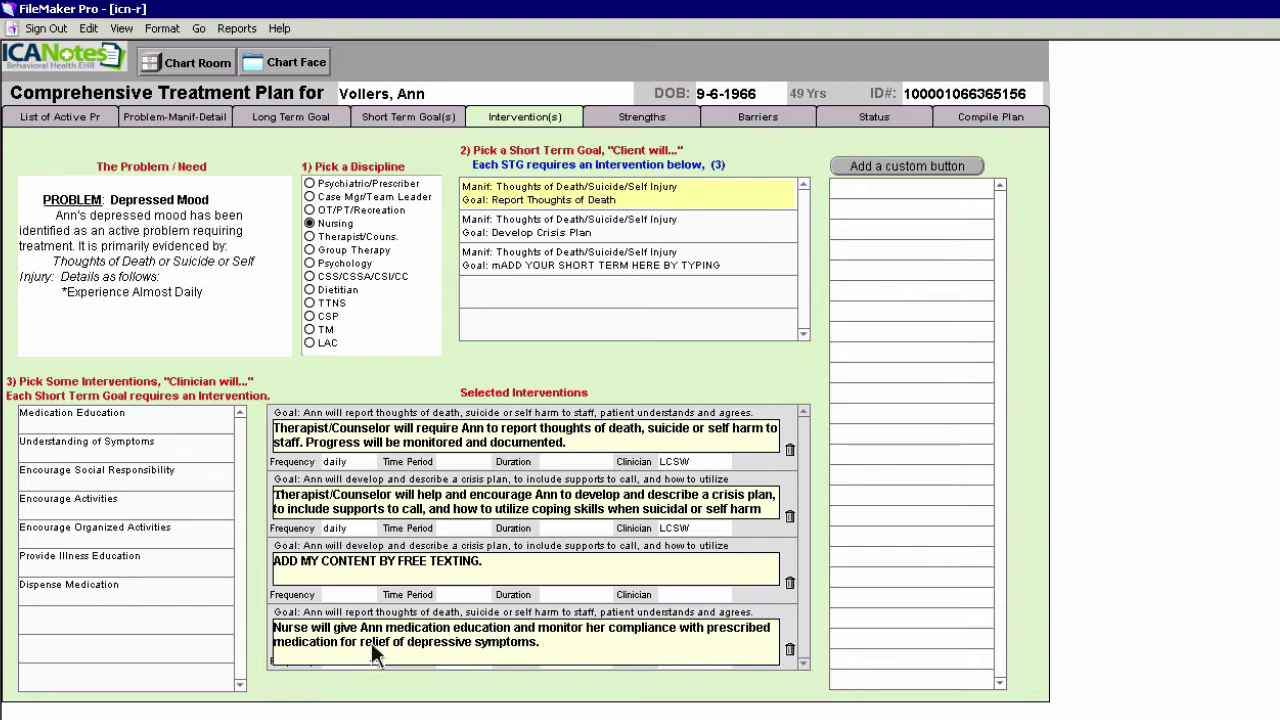
left_click(815, 625)
left_click(670, 661)
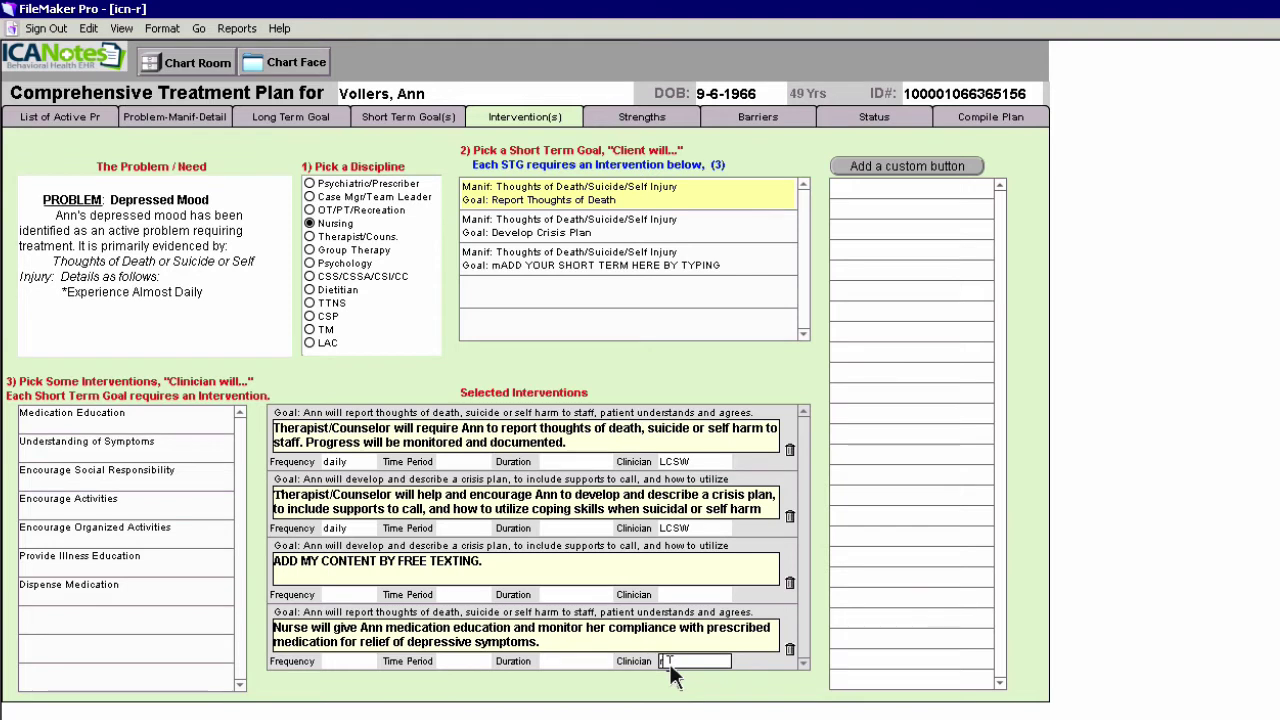
type("RN")
left_click(633, 116)
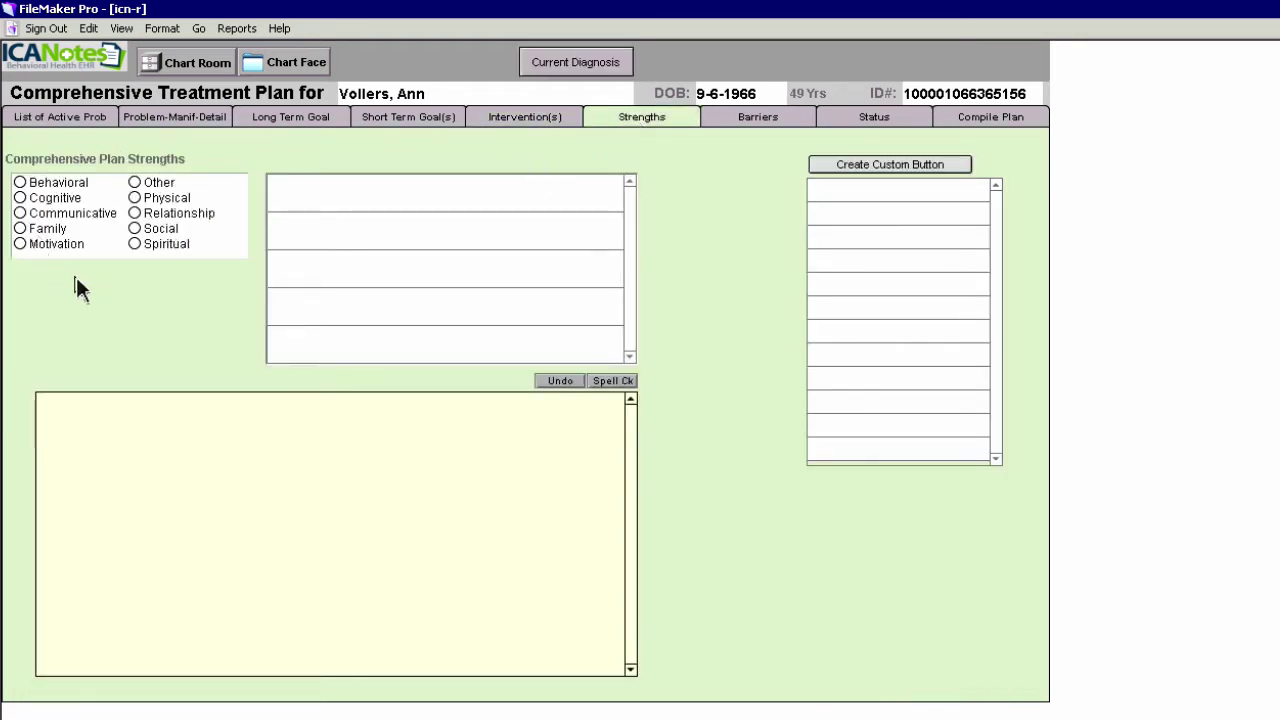
Add strong family ties, use of family support, good family relationship and sustaining spiritual beliefs as strengths
left_click(21, 229)
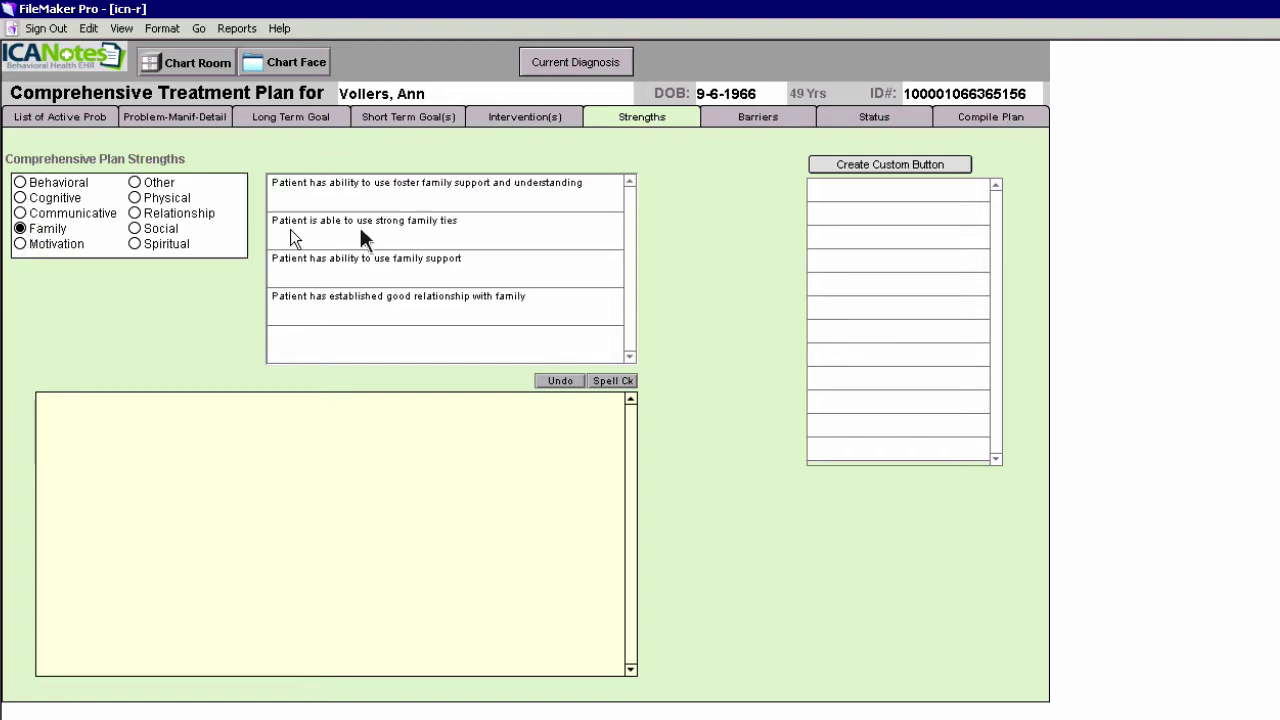
left_click(379, 224)
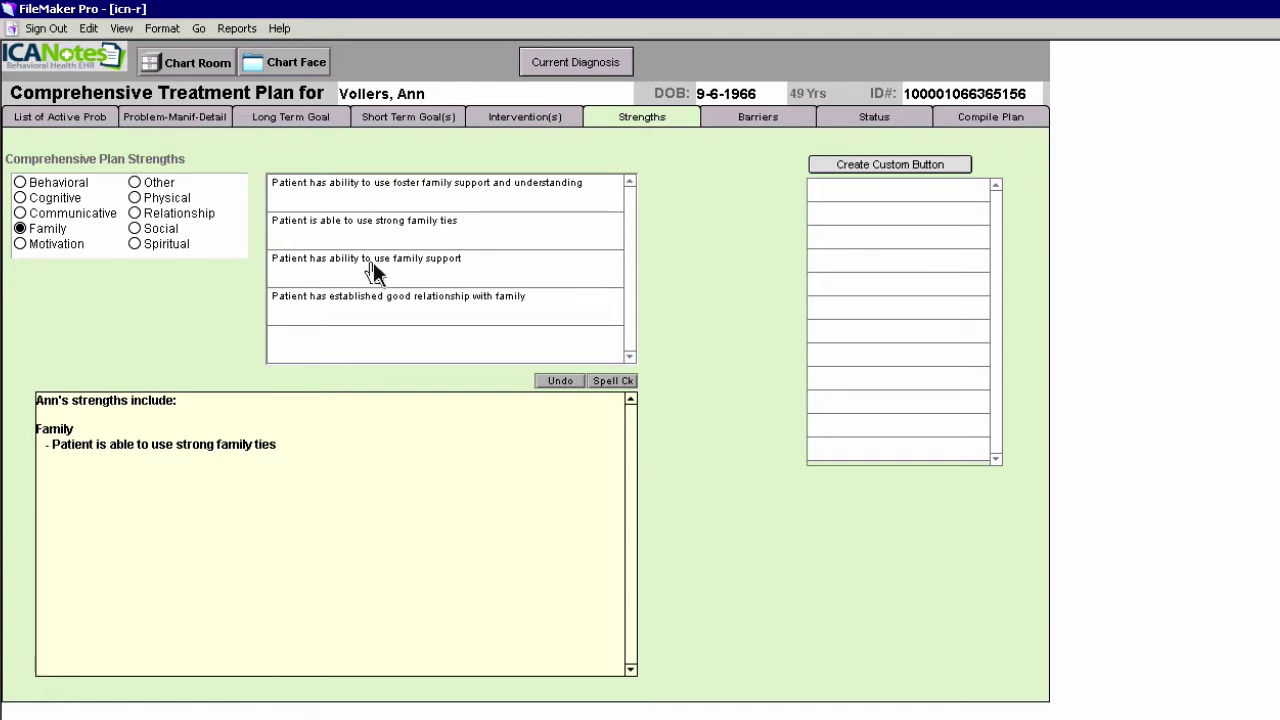
left_click(374, 268)
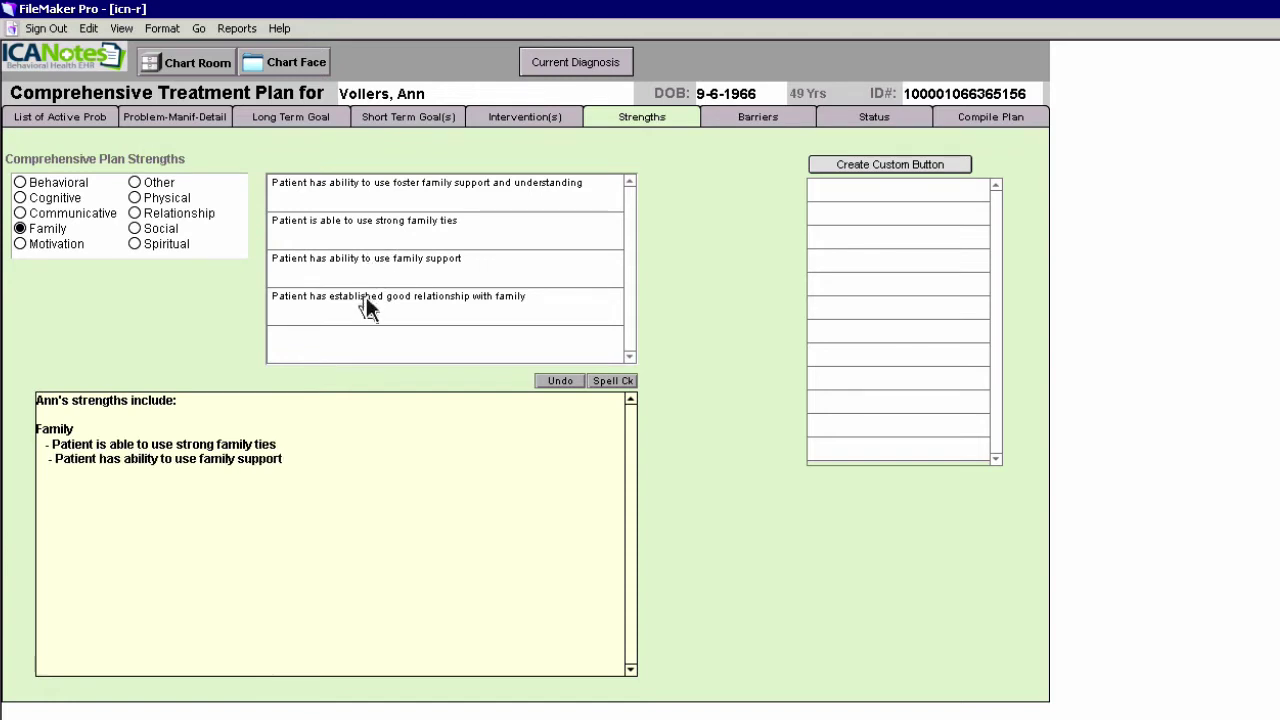
left_click(366, 297)
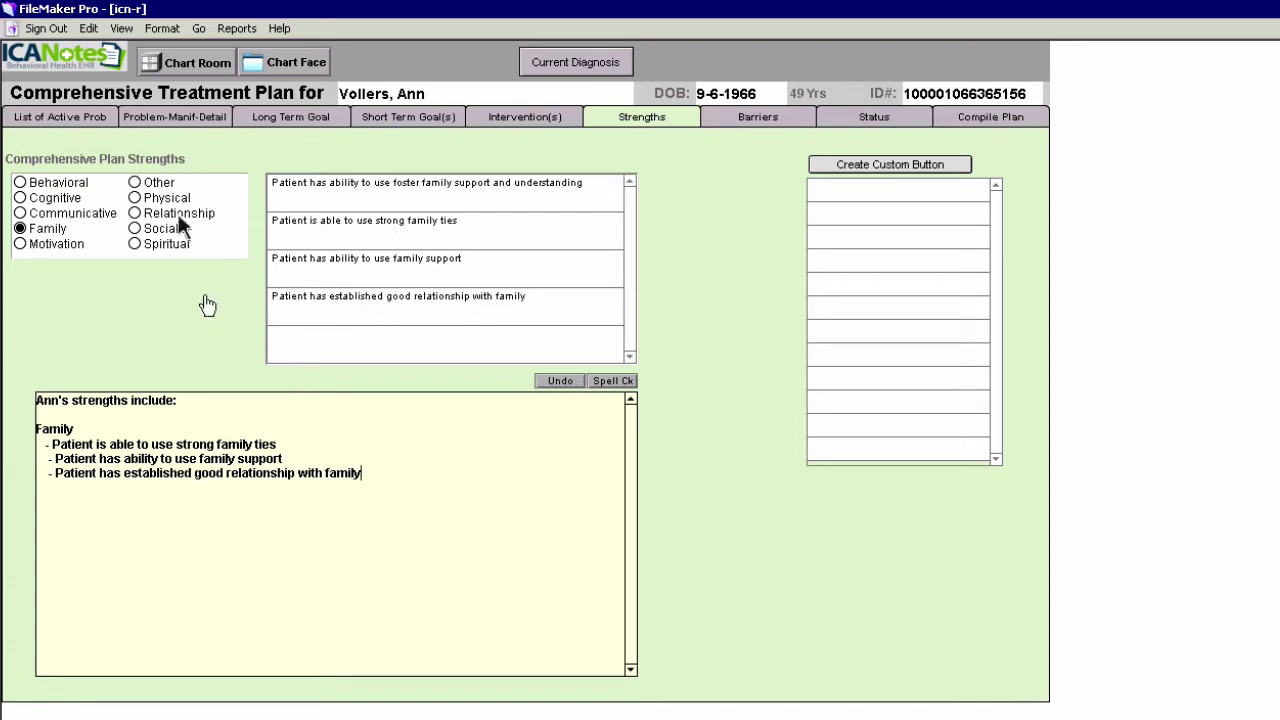
left_click(135, 245)
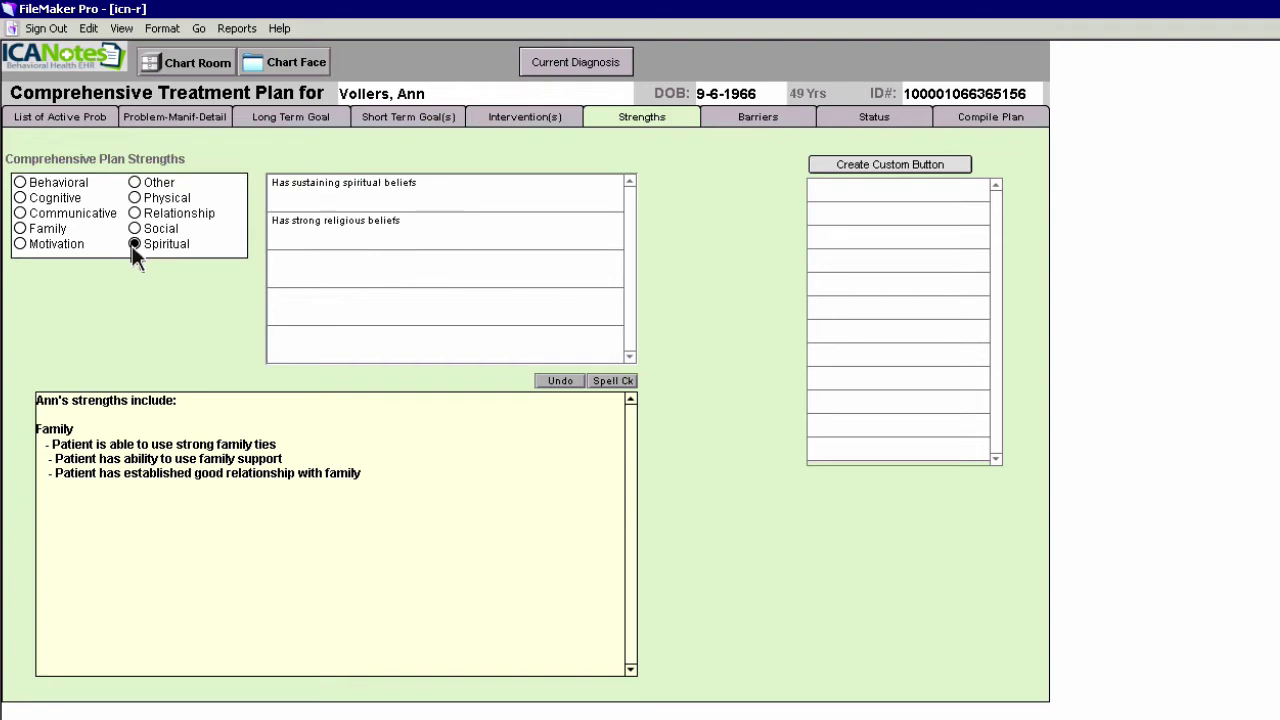
left_click(293, 188)
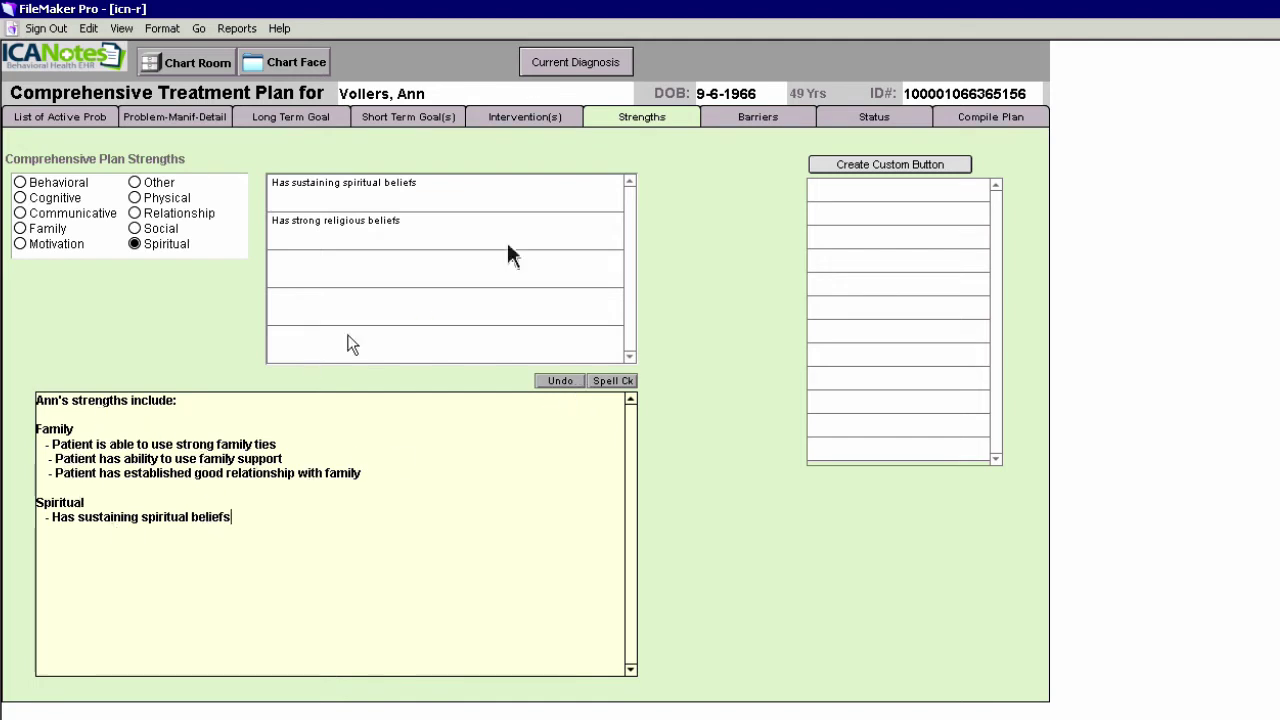
left_click(752, 122)
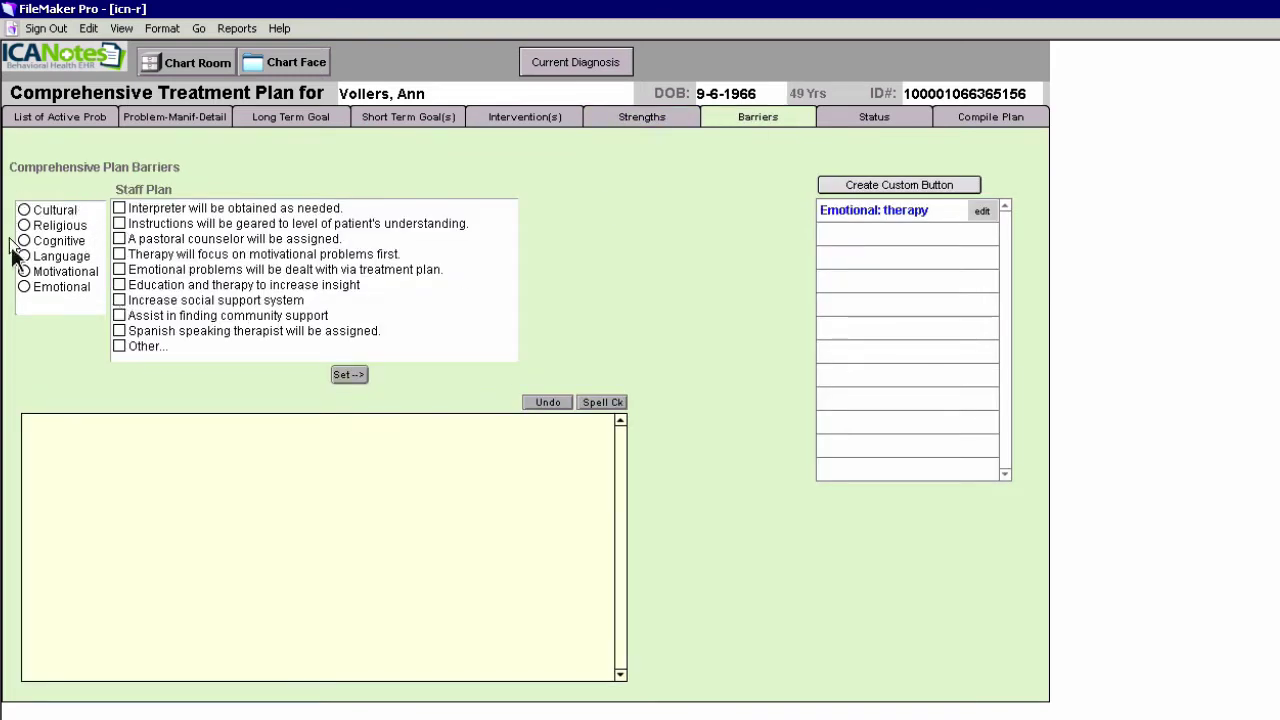
Record the motivational barrier, noting therapy will address motivational problems first
left_click(24, 272)
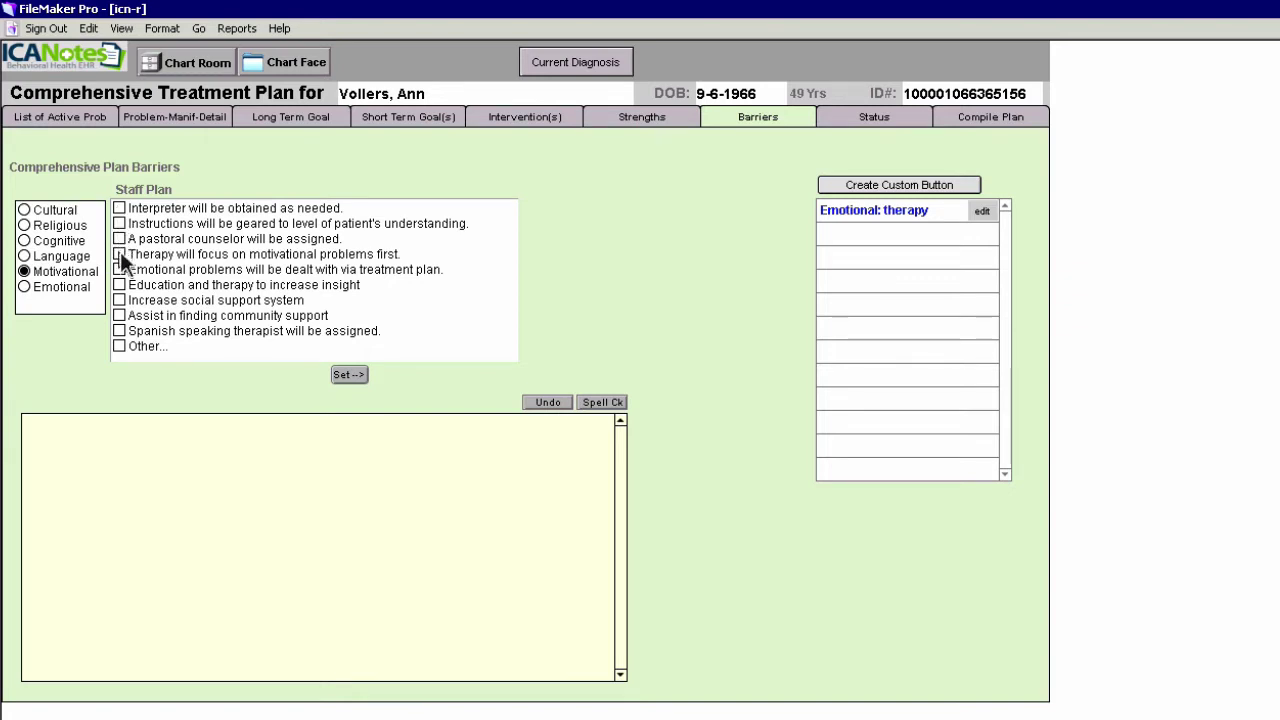
left_click(120, 256)
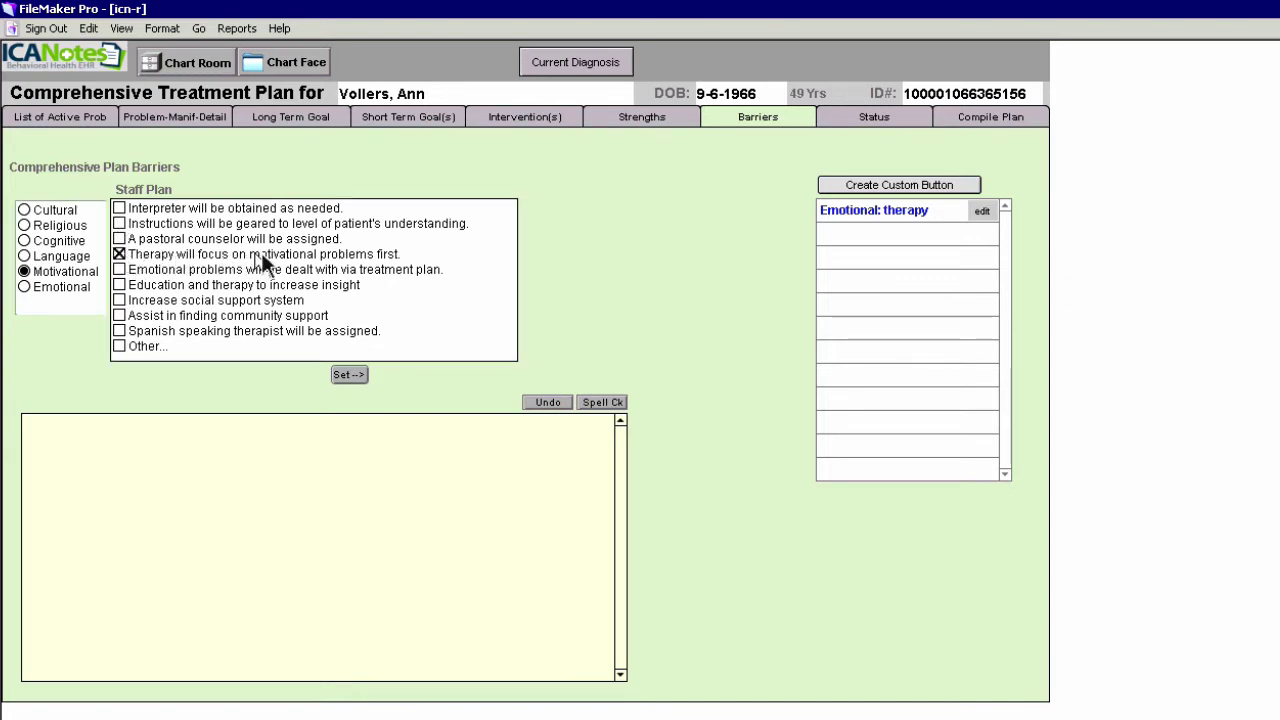
left_click(352, 376)
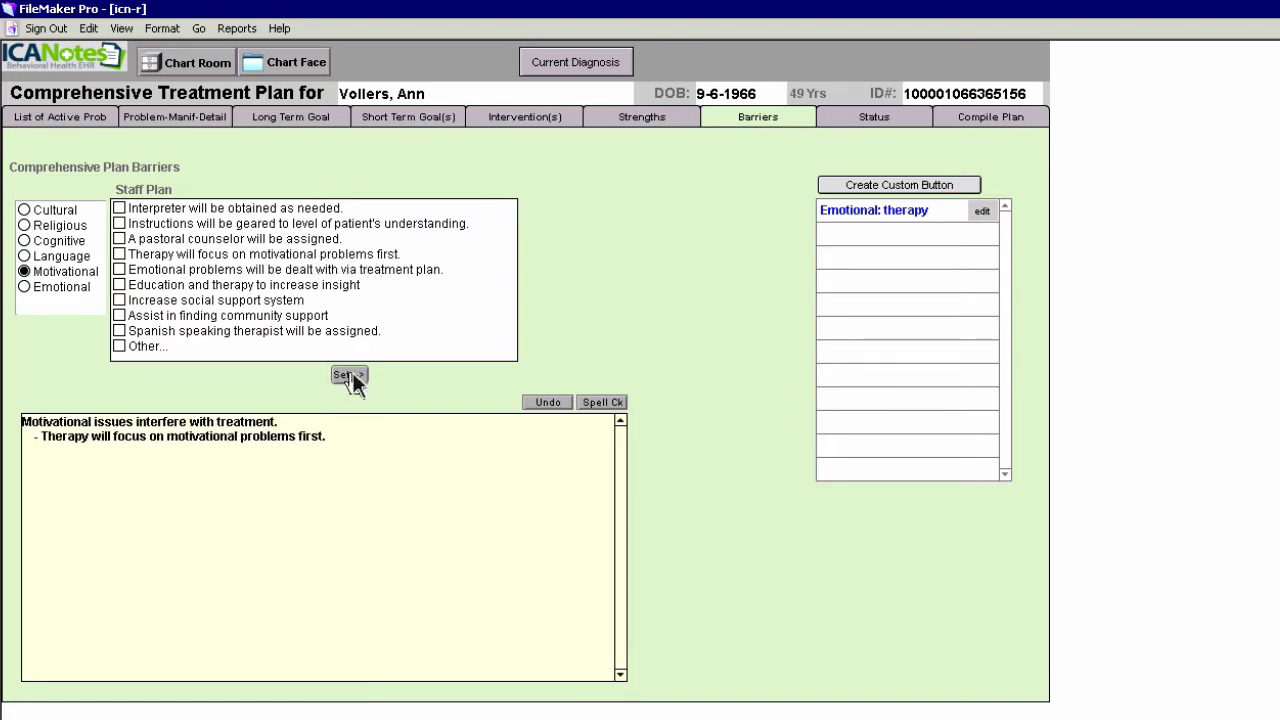
left_click(335, 437)
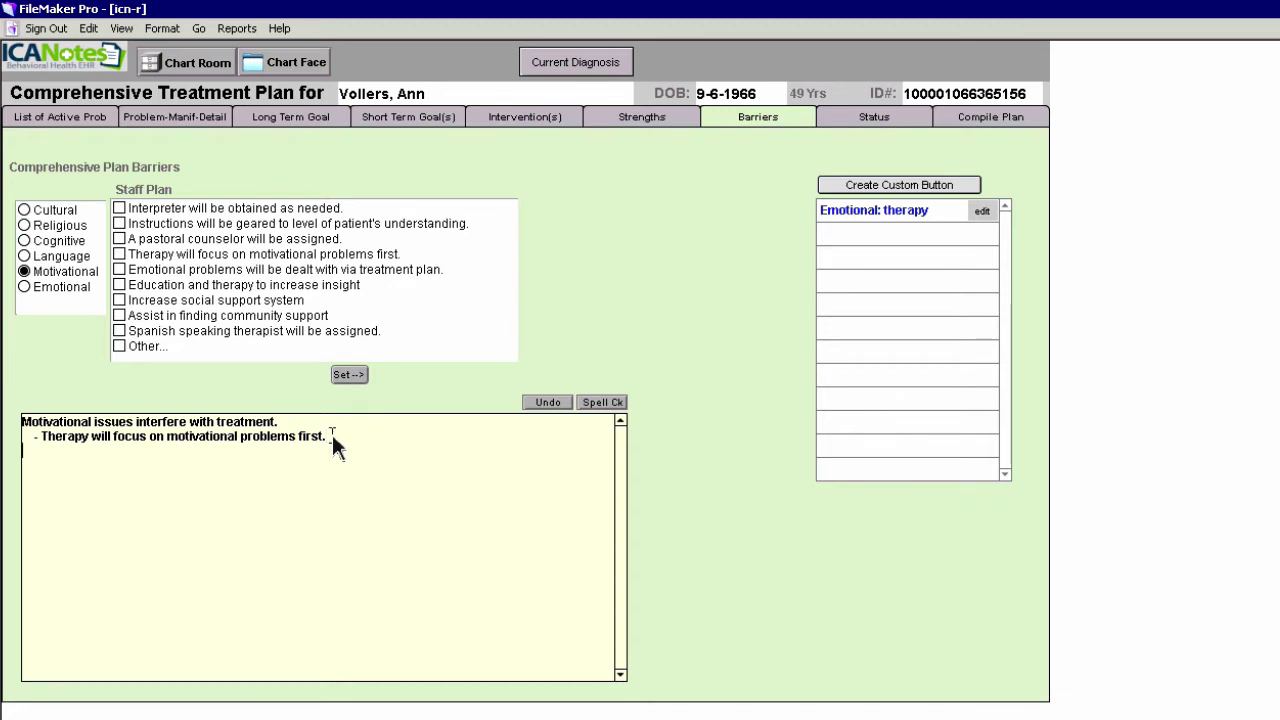
key("Return")
Add the emotional problems barrier line, worded as group/individual therapy
left_click(884, 212)
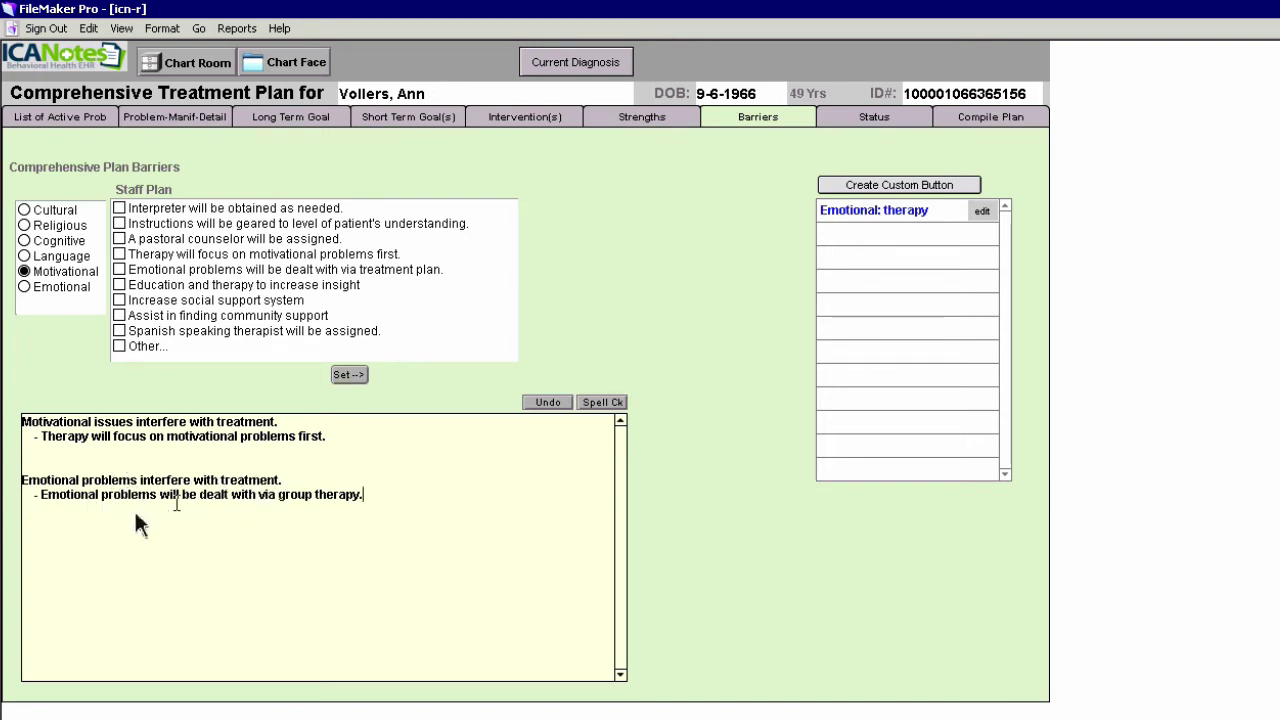
left_click(309, 493)
type("INDIVI")
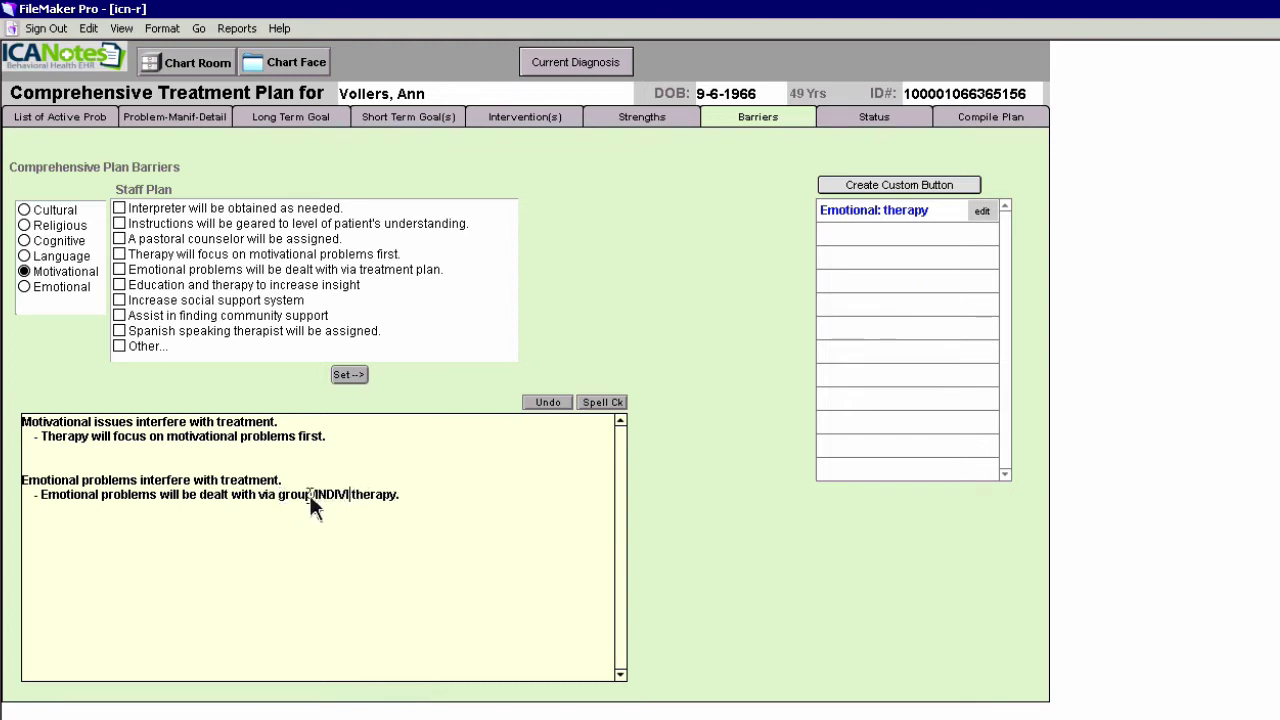
key("BackSpace")
key("BackSpace")
key("BackSpace")
key("BackSpace")
key("BackSpace")
key("BackSpace")
type("individual")
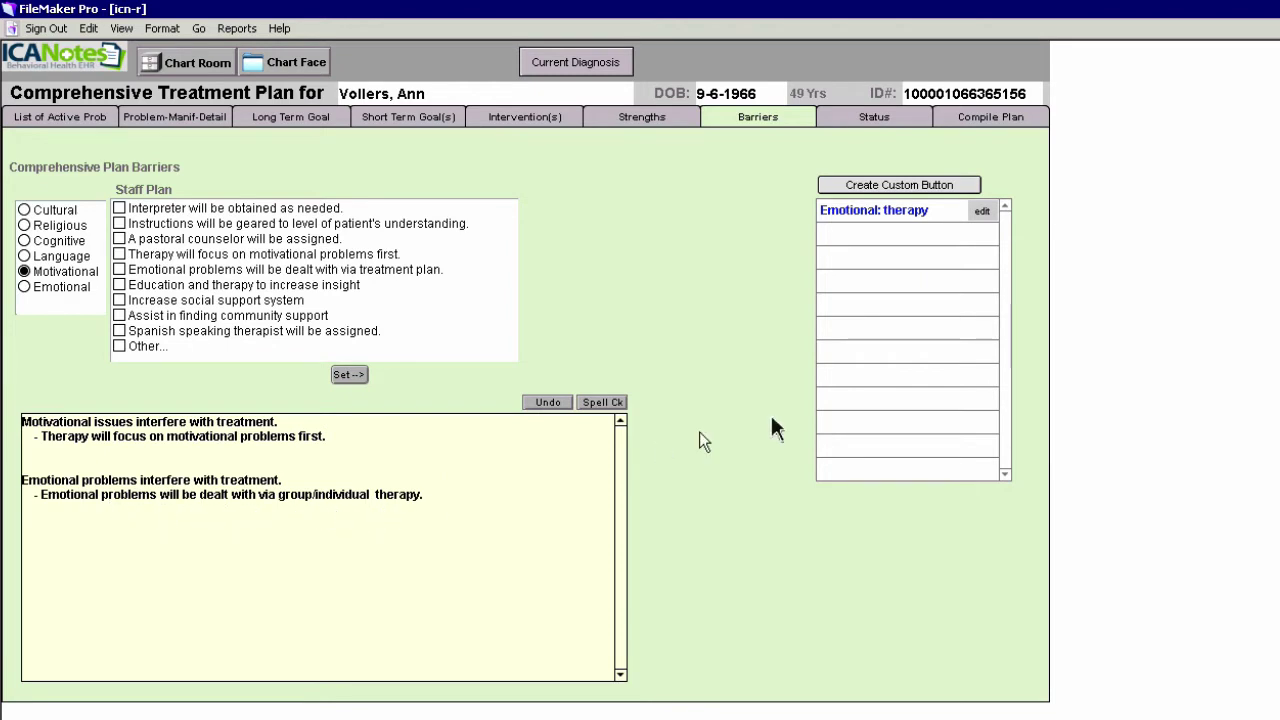
Add a dated face-to-face status entry and delete '(and family, as appropriate)' from it
left_click(889, 128)
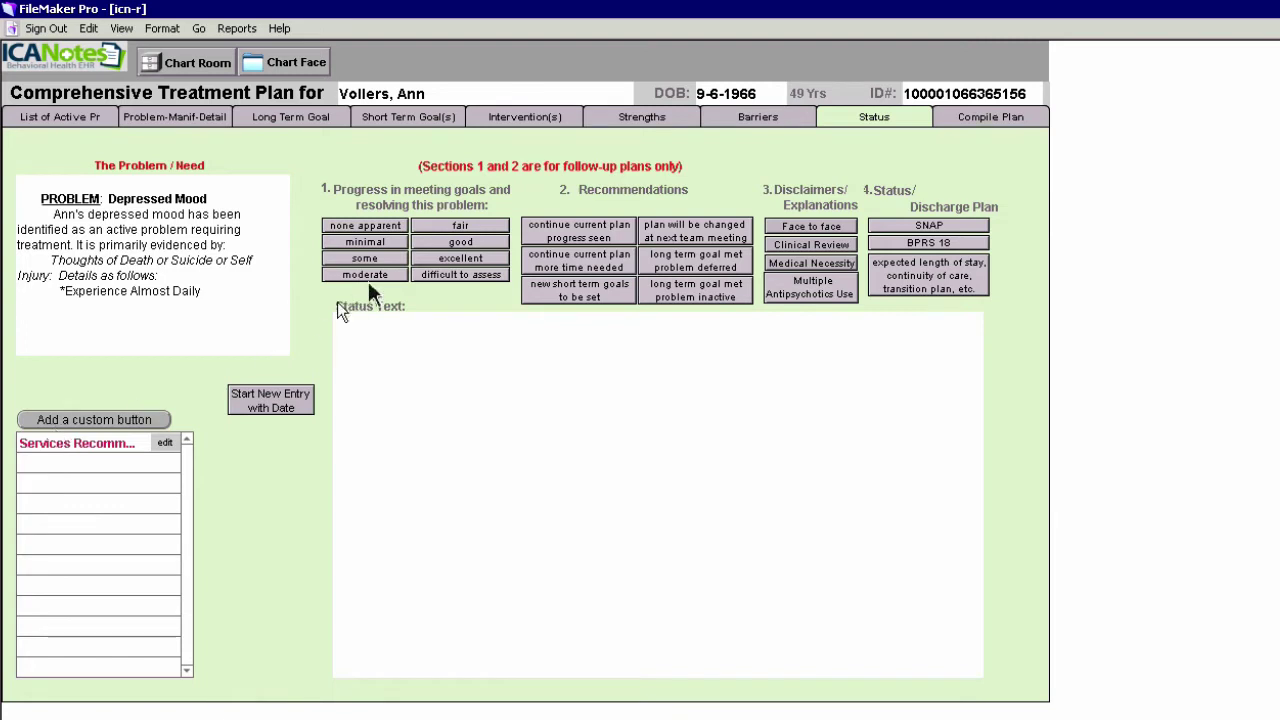
left_click(280, 403)
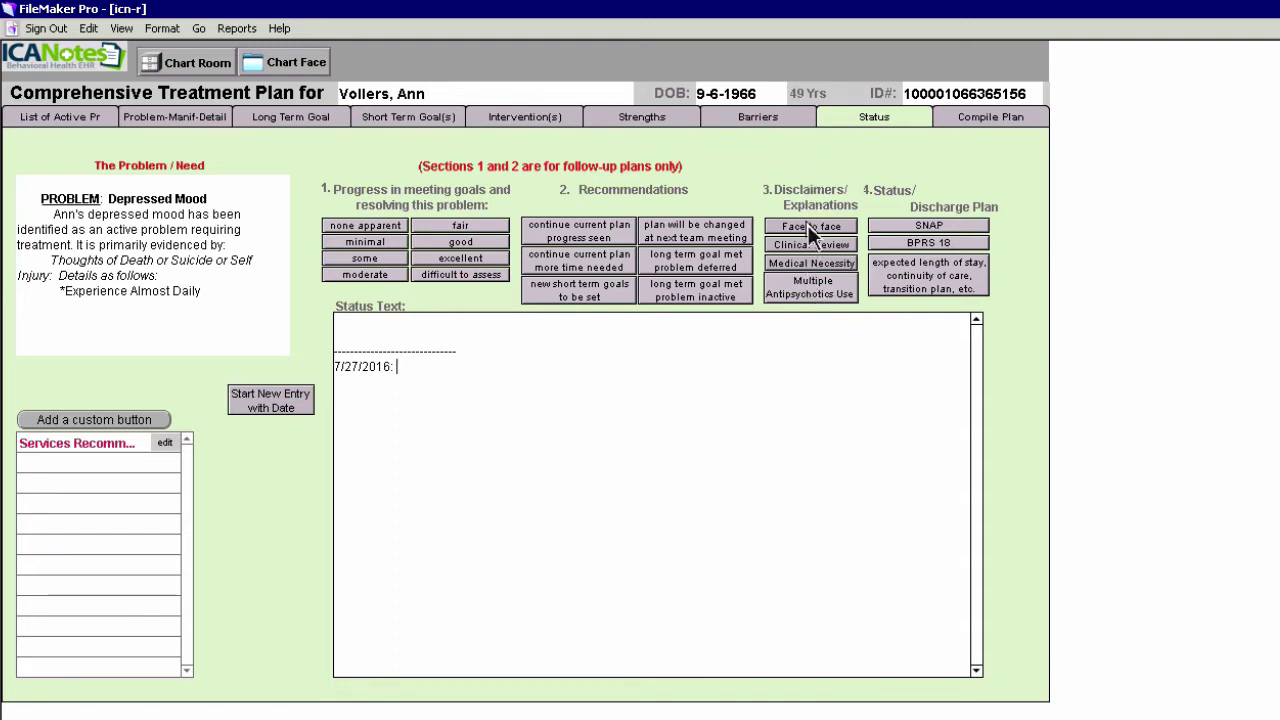
left_click(810, 228)
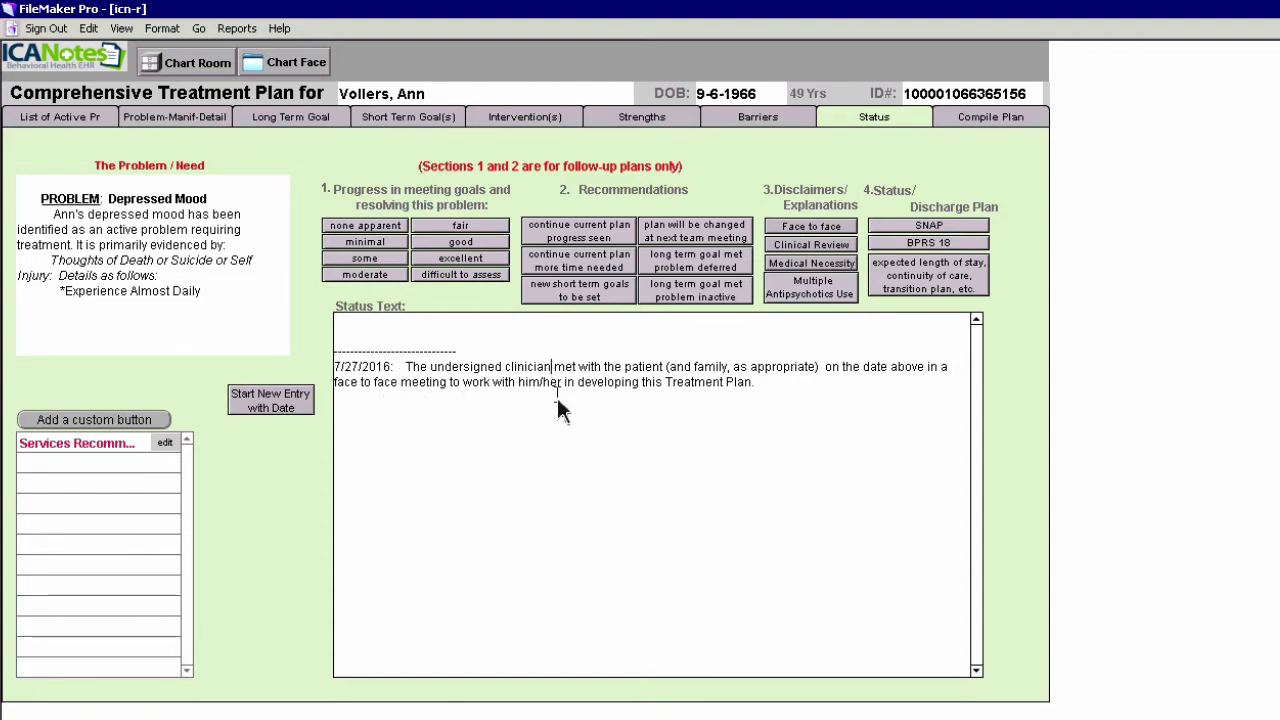
type("s")
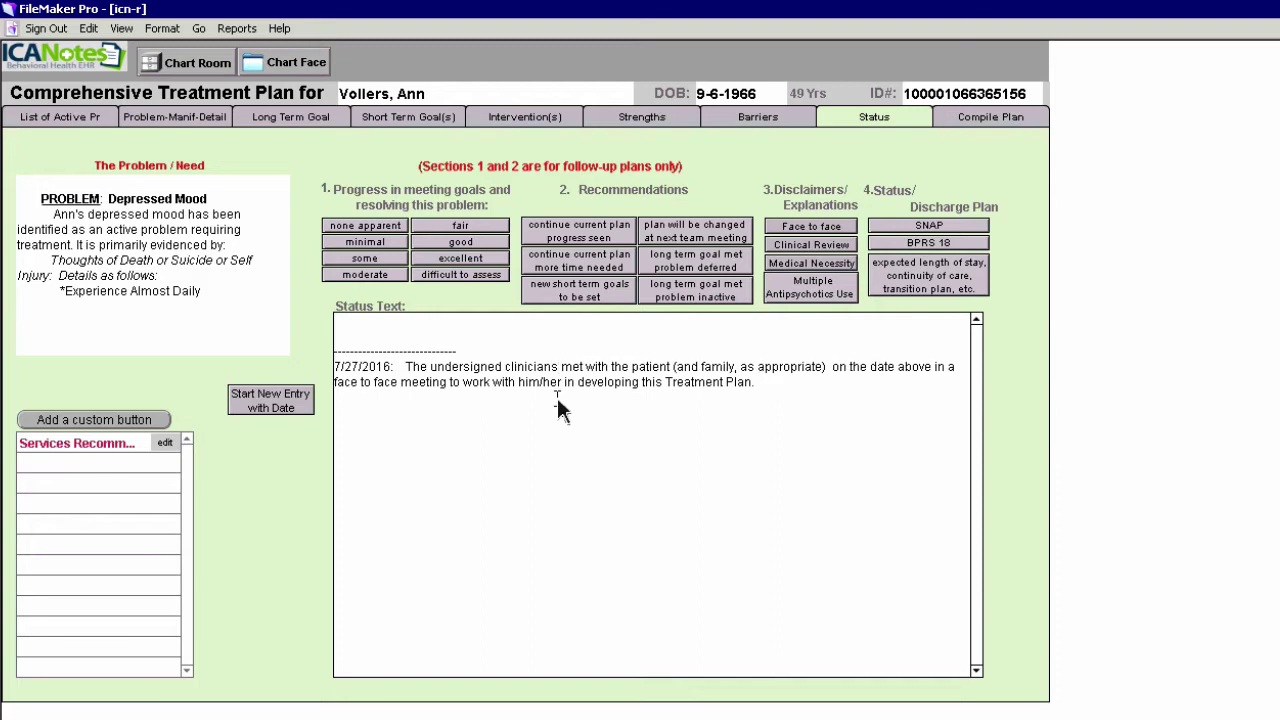
key("BackSpace")
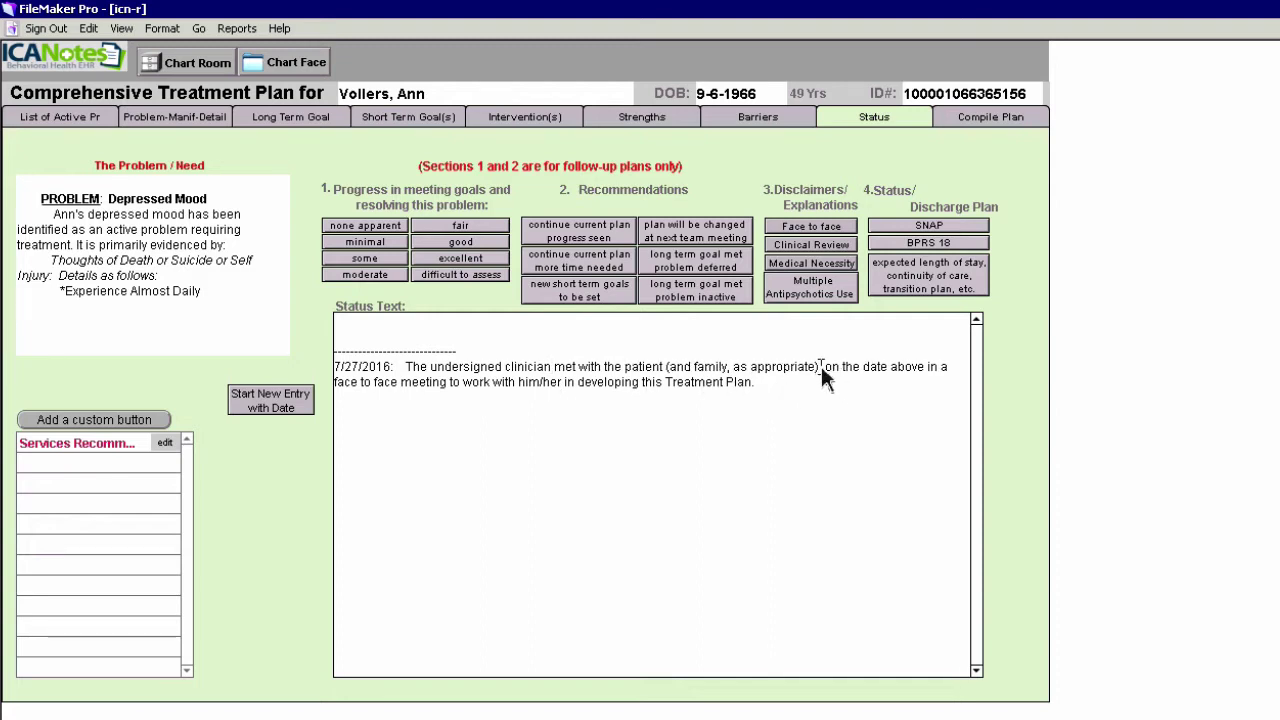
left_click_drag(821, 366, 665, 368)
key("BackSpace")
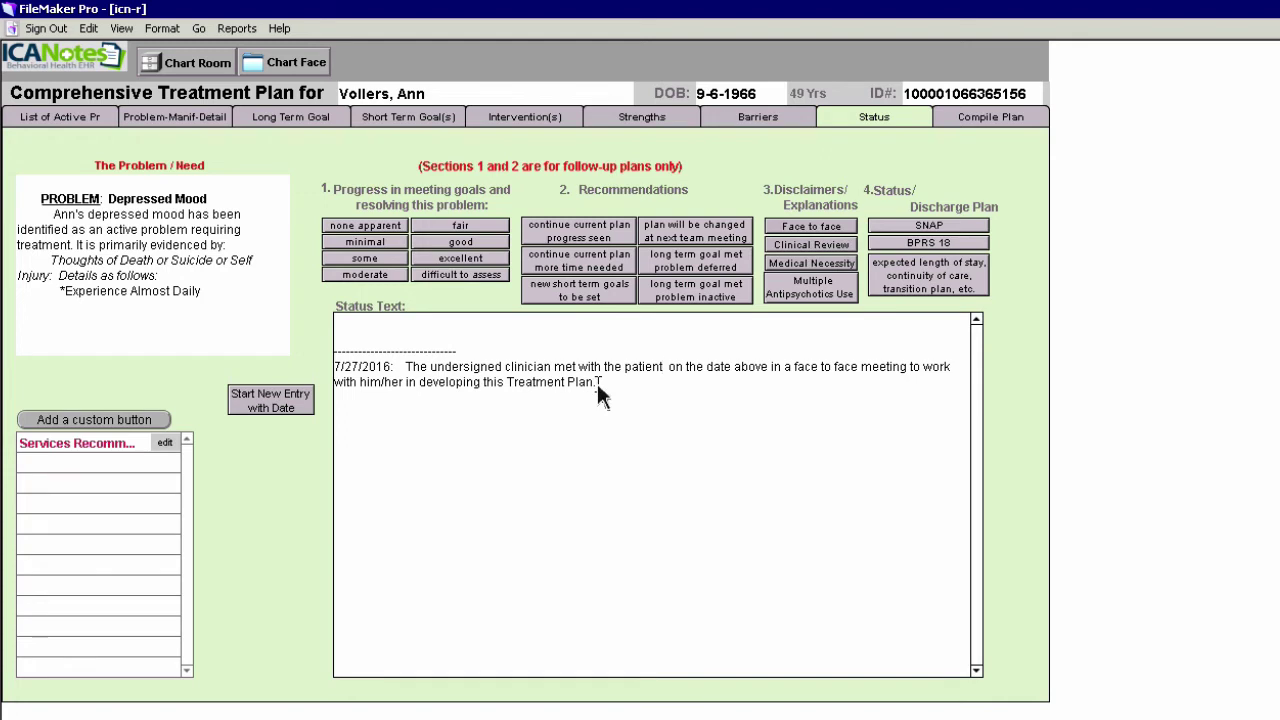
left_click(808, 244)
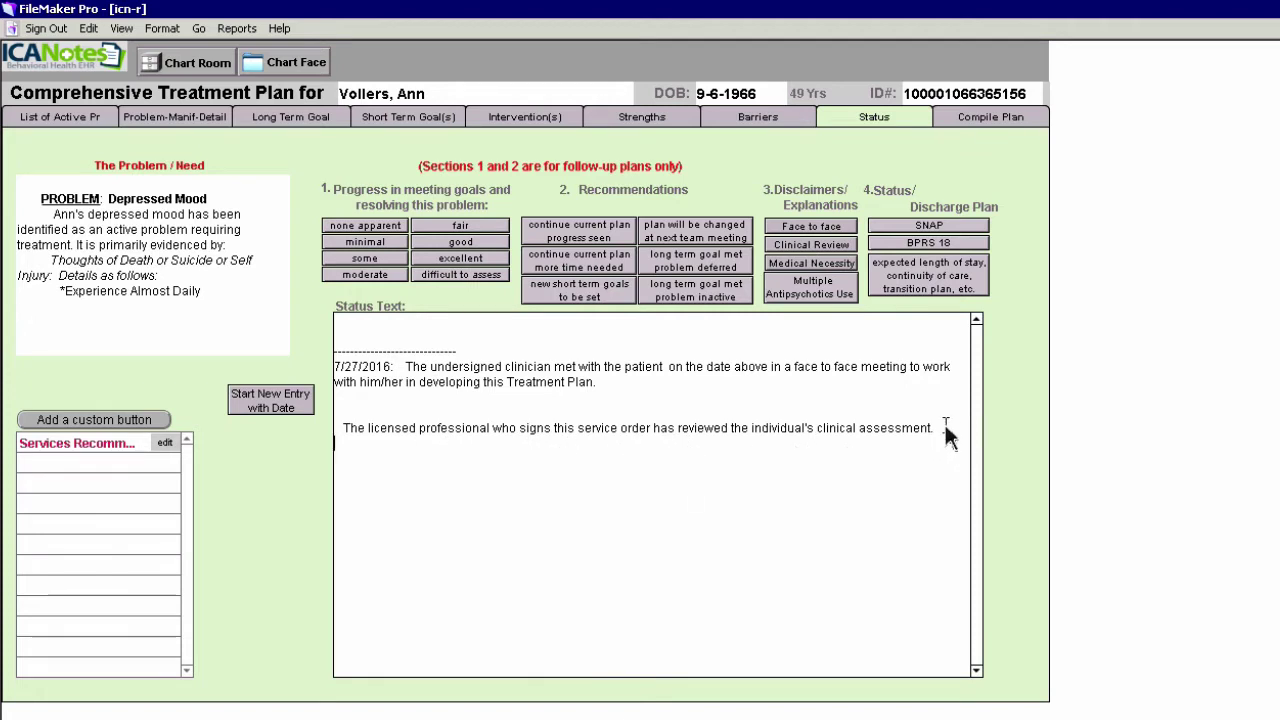
left_click_drag(743, 437, 336, 436)
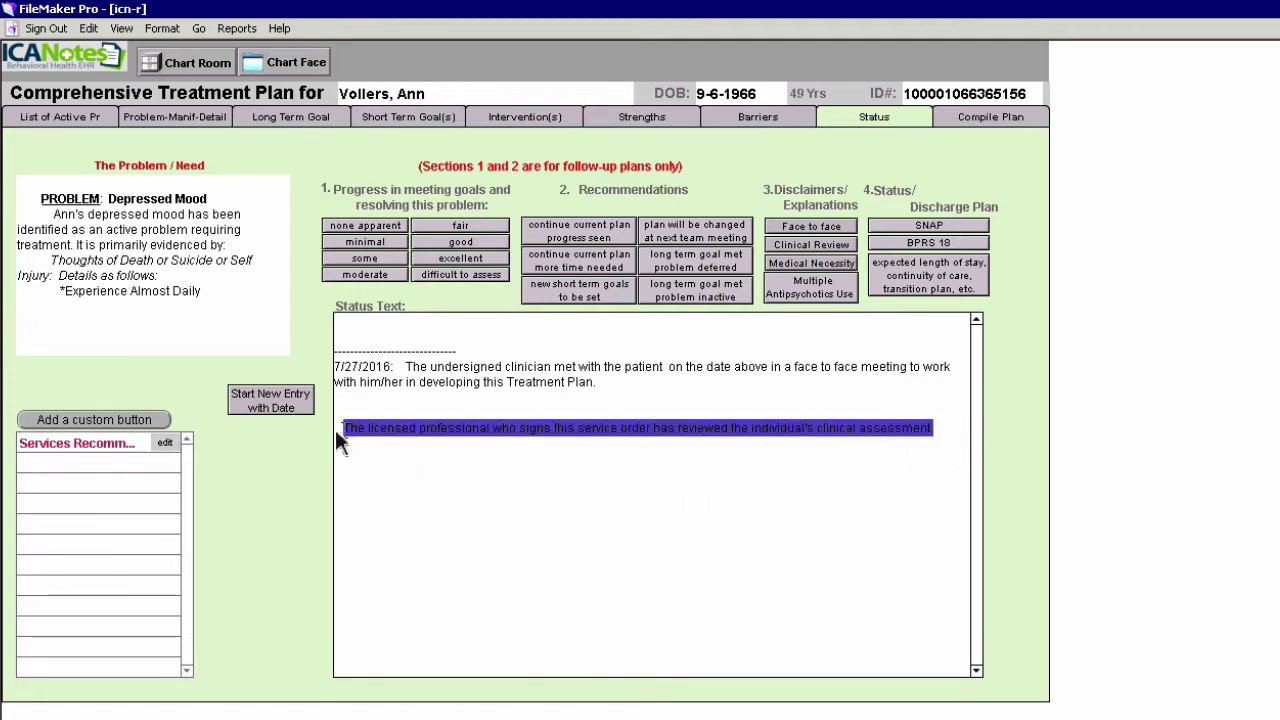
key("Delete")
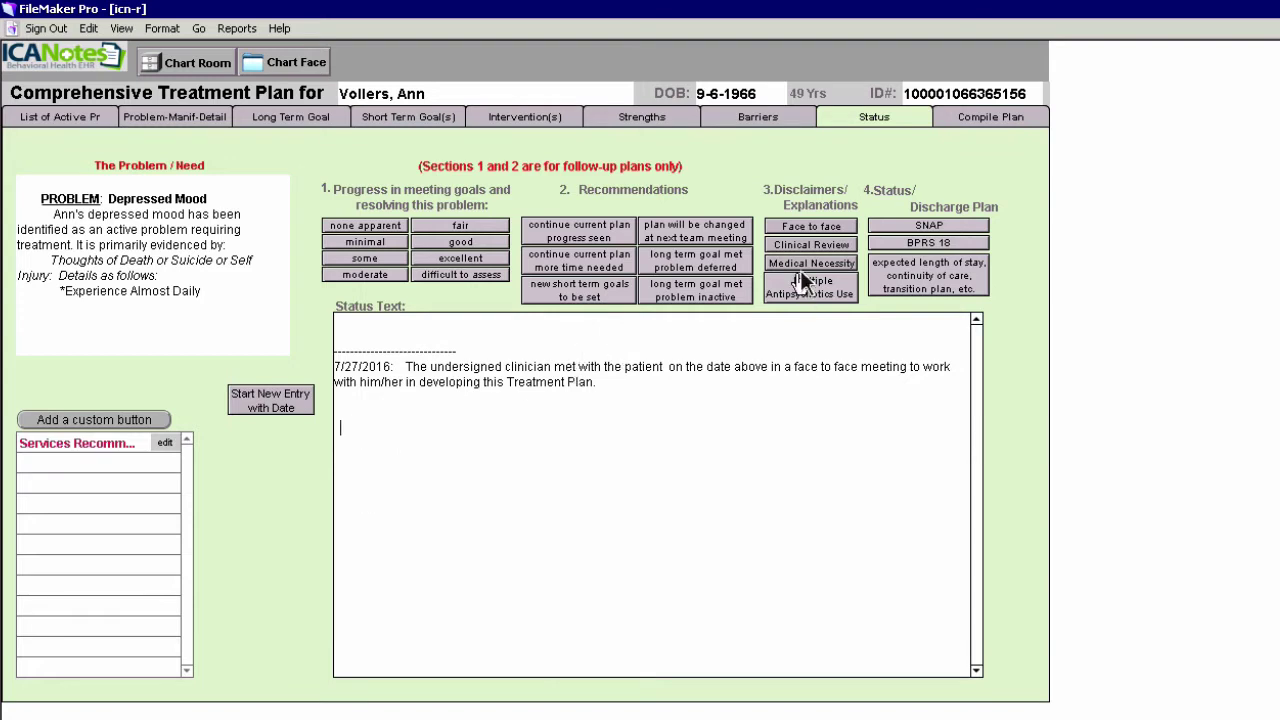
left_click(808, 272)
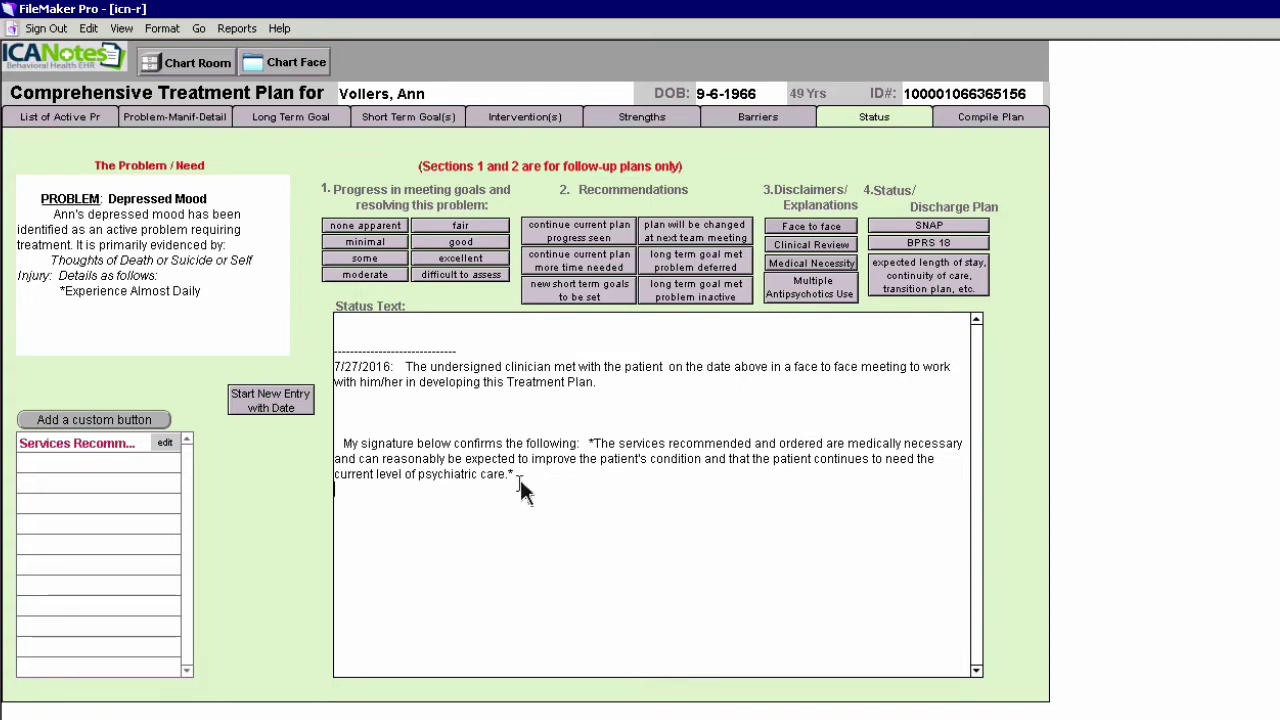
left_click_drag(527, 474, 323, 441)
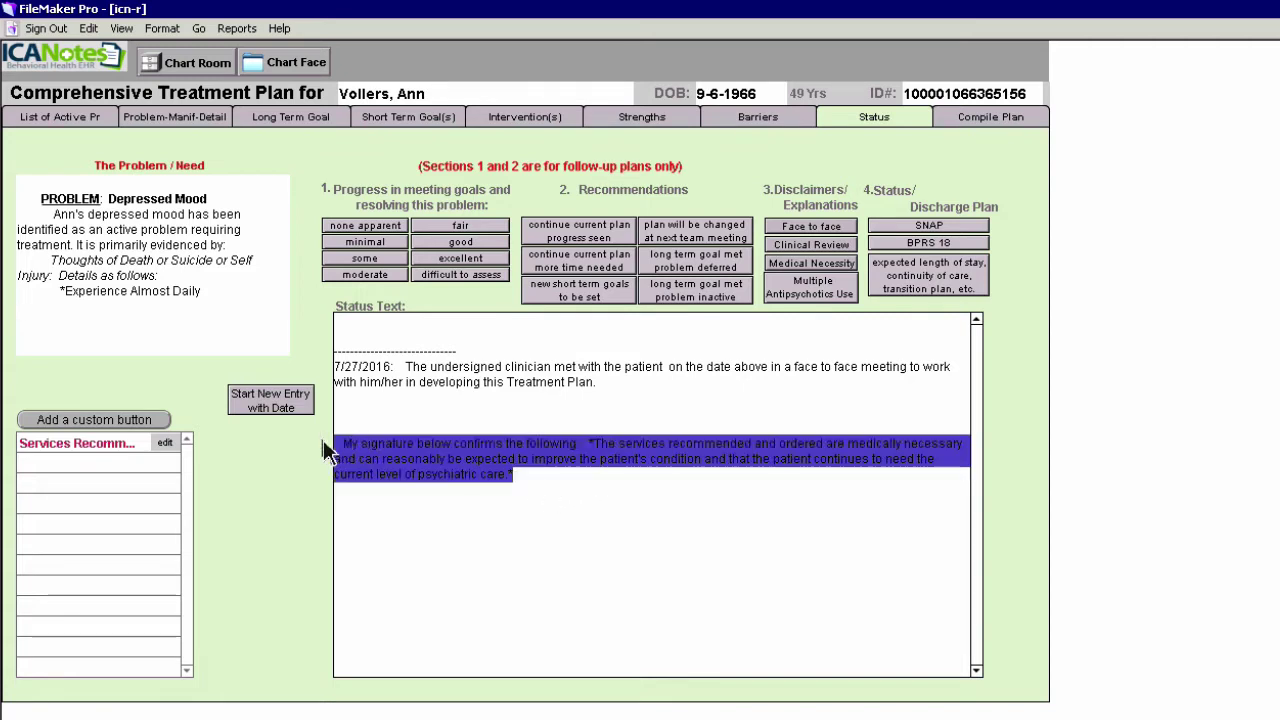
key("BackSpace")
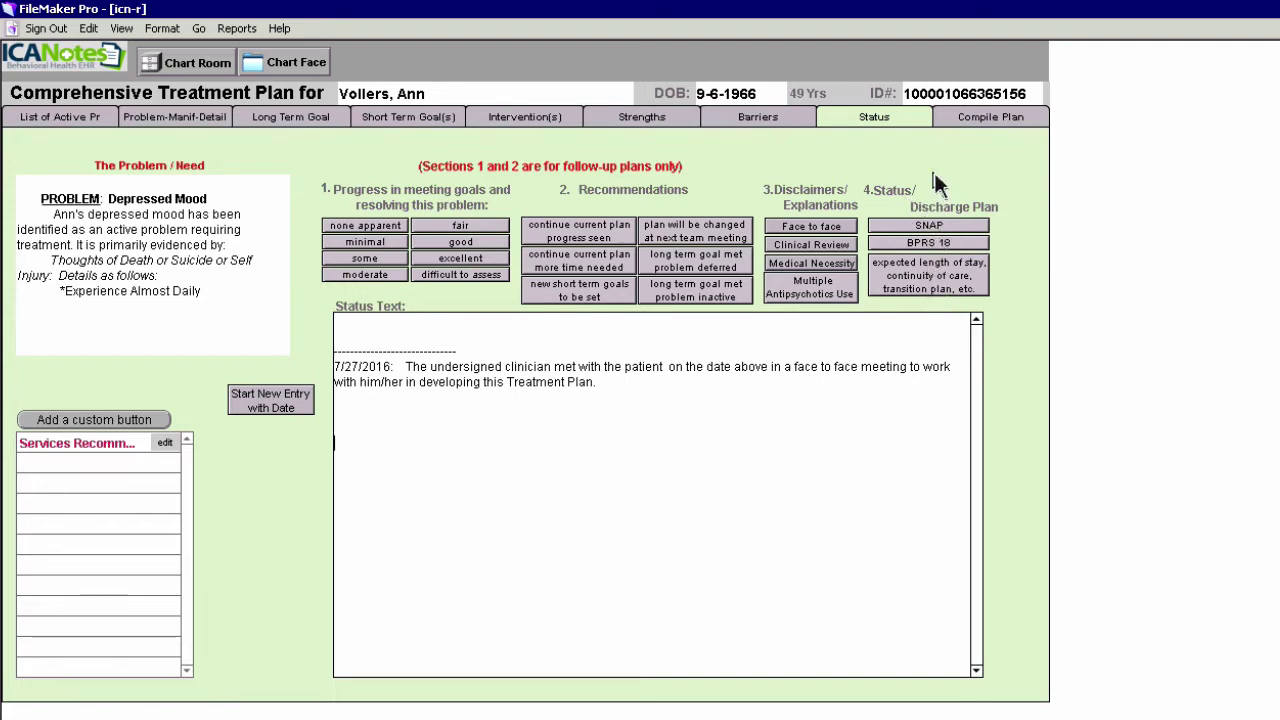
Add SNAP strengths: a stable environment and supportive spiritual beliefs
left_click(929, 226)
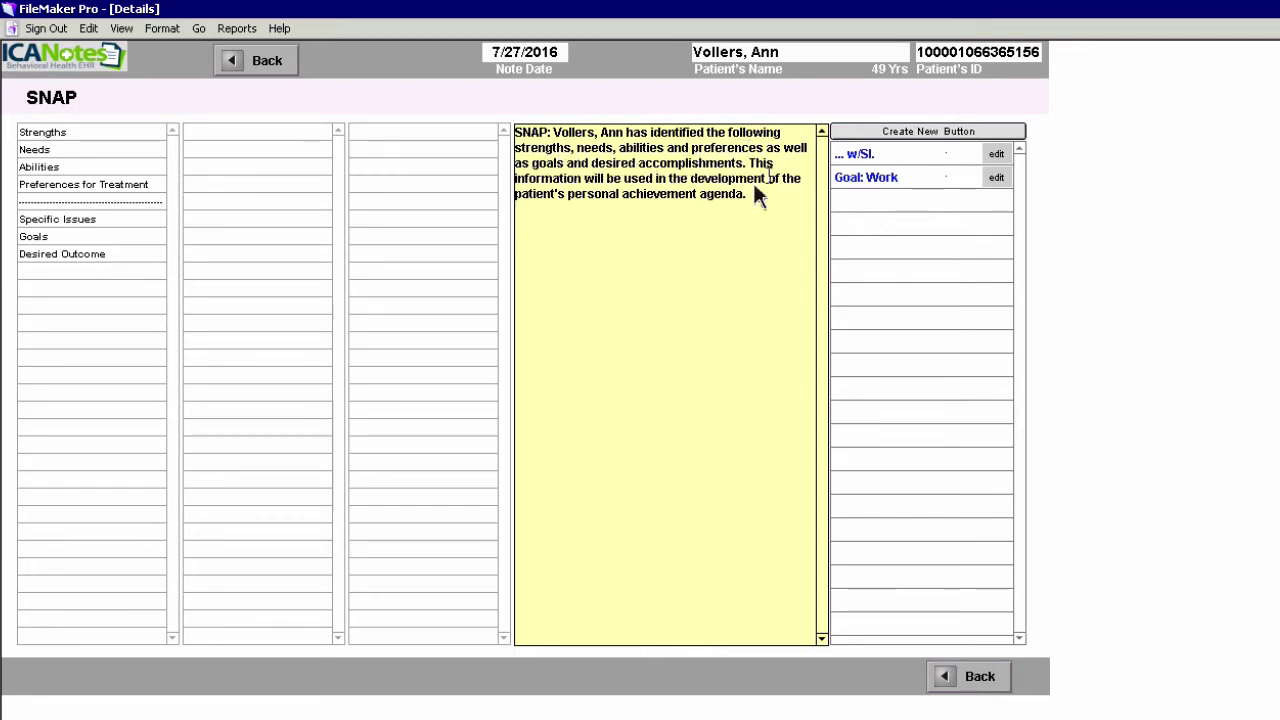
left_click(620, 214)
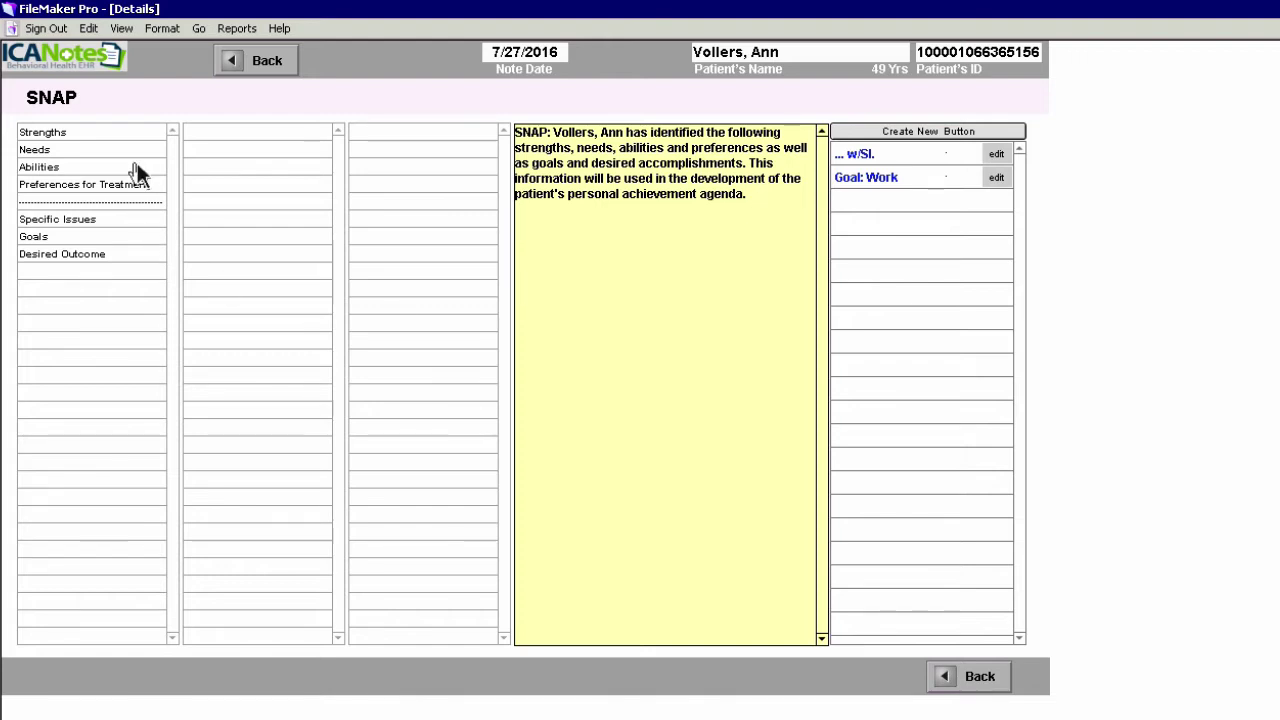
left_click(580, 203)
left_click(47, 134)
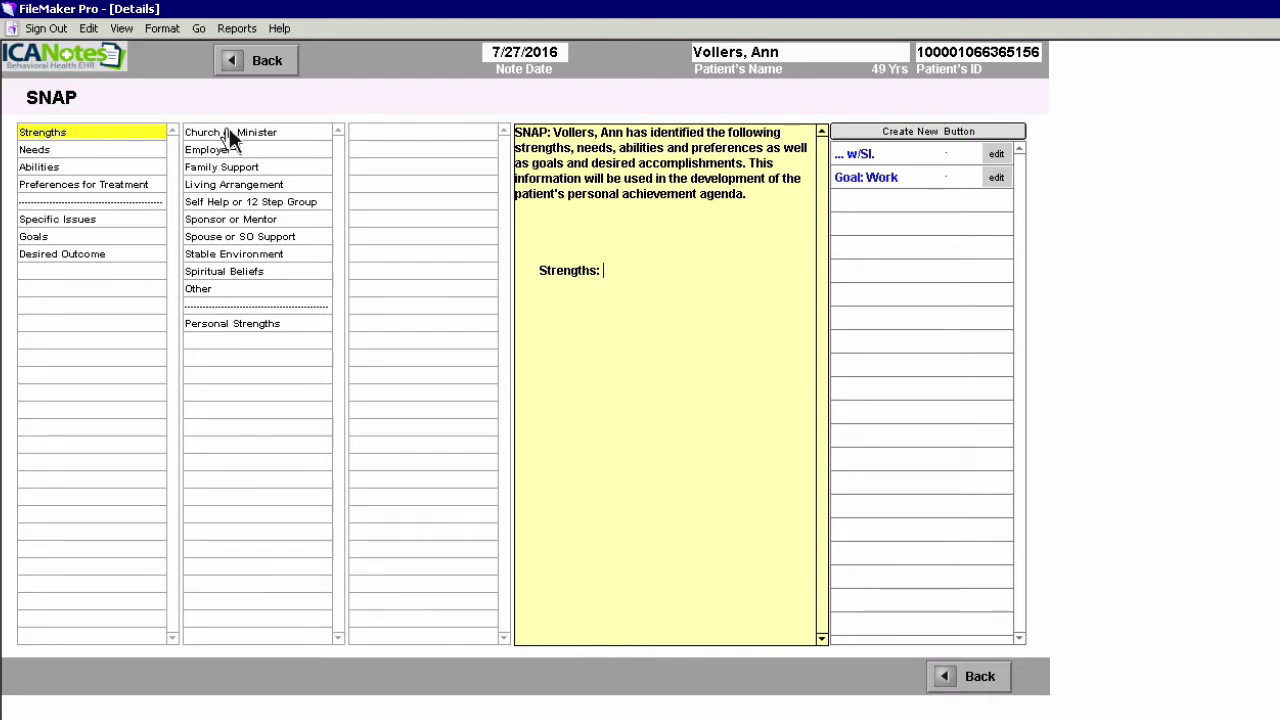
left_click(238, 256)
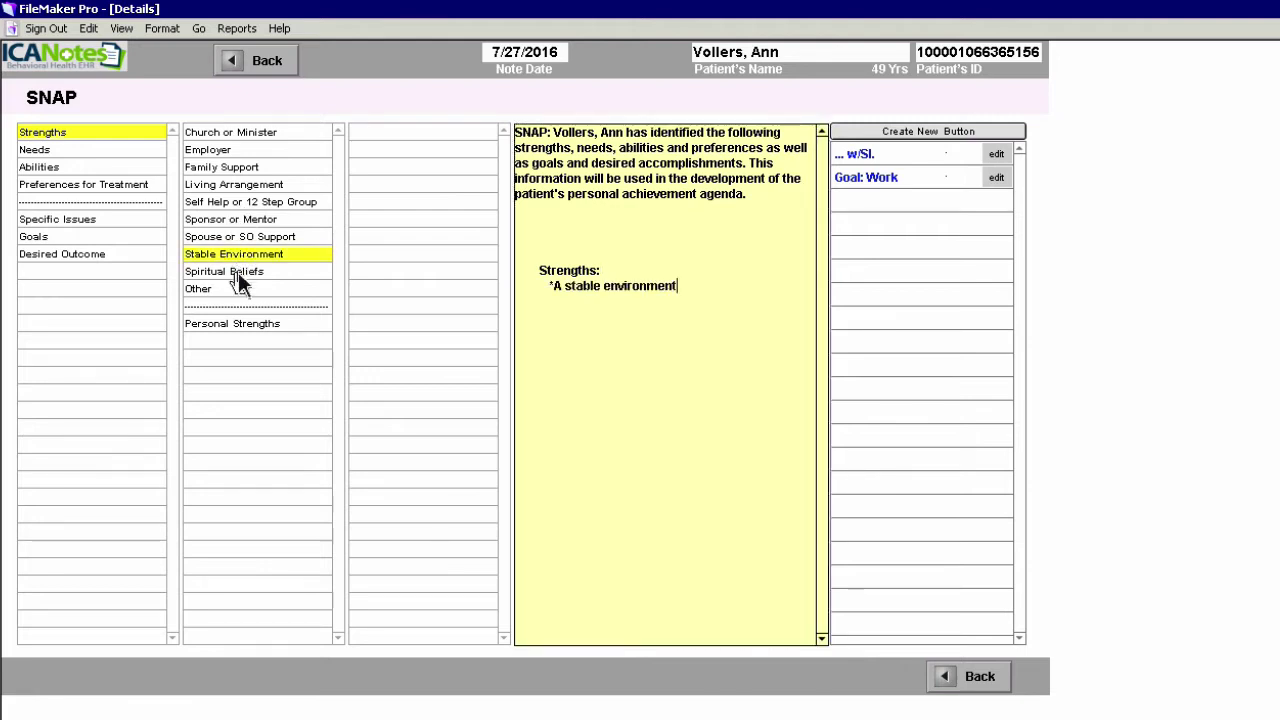
left_click(240, 273)
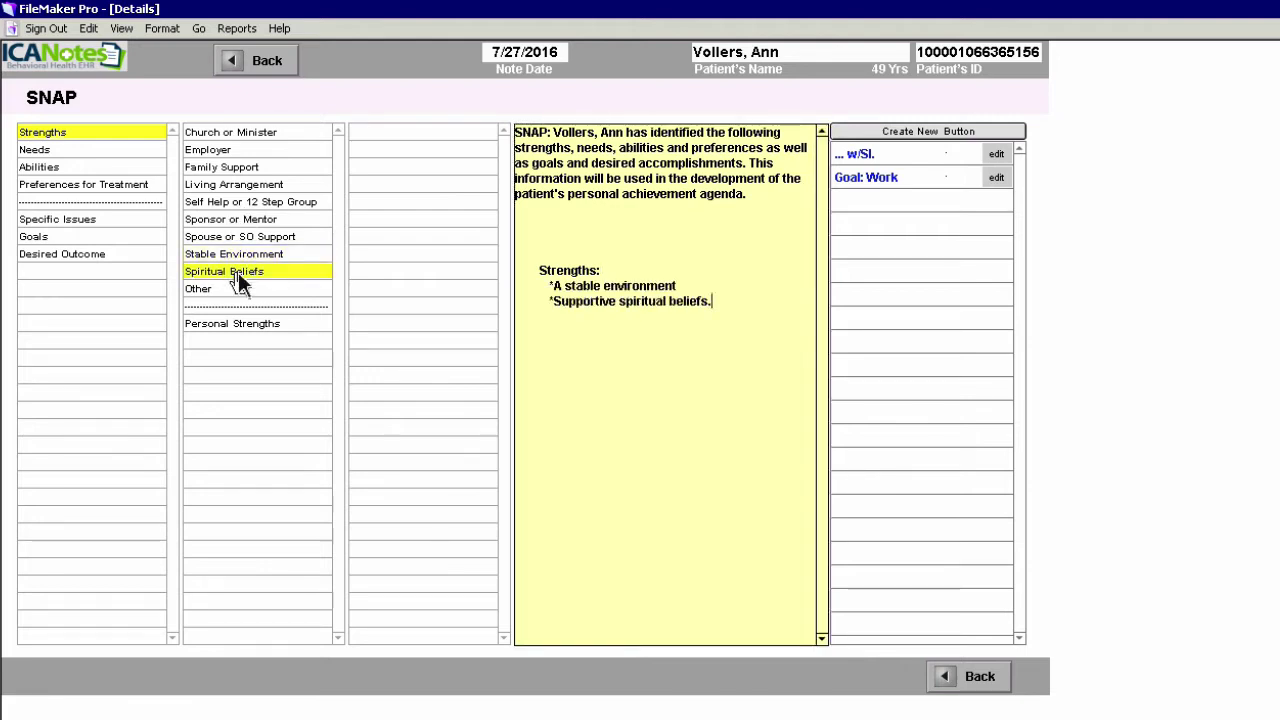
Add SNAP needs: diagnosis explanation, parenting skills, building a support community, avoiding self-disclosure
left_click(55, 150)
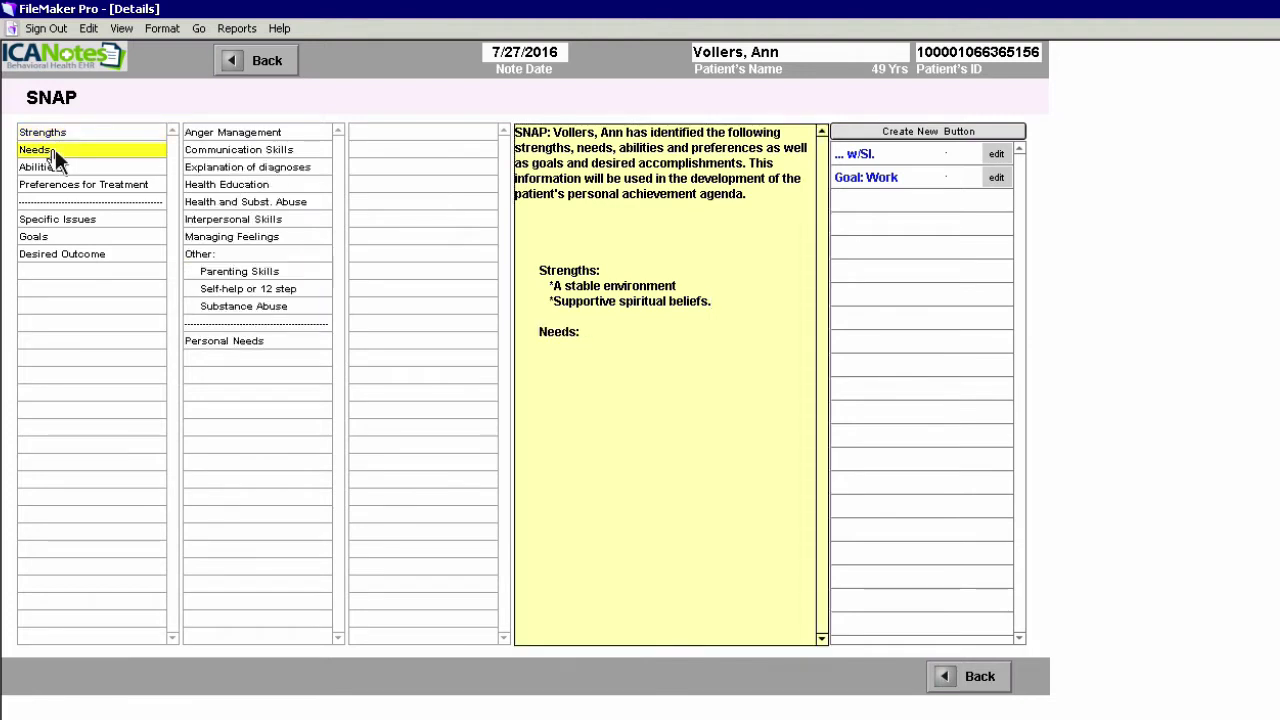
left_click(253, 170)
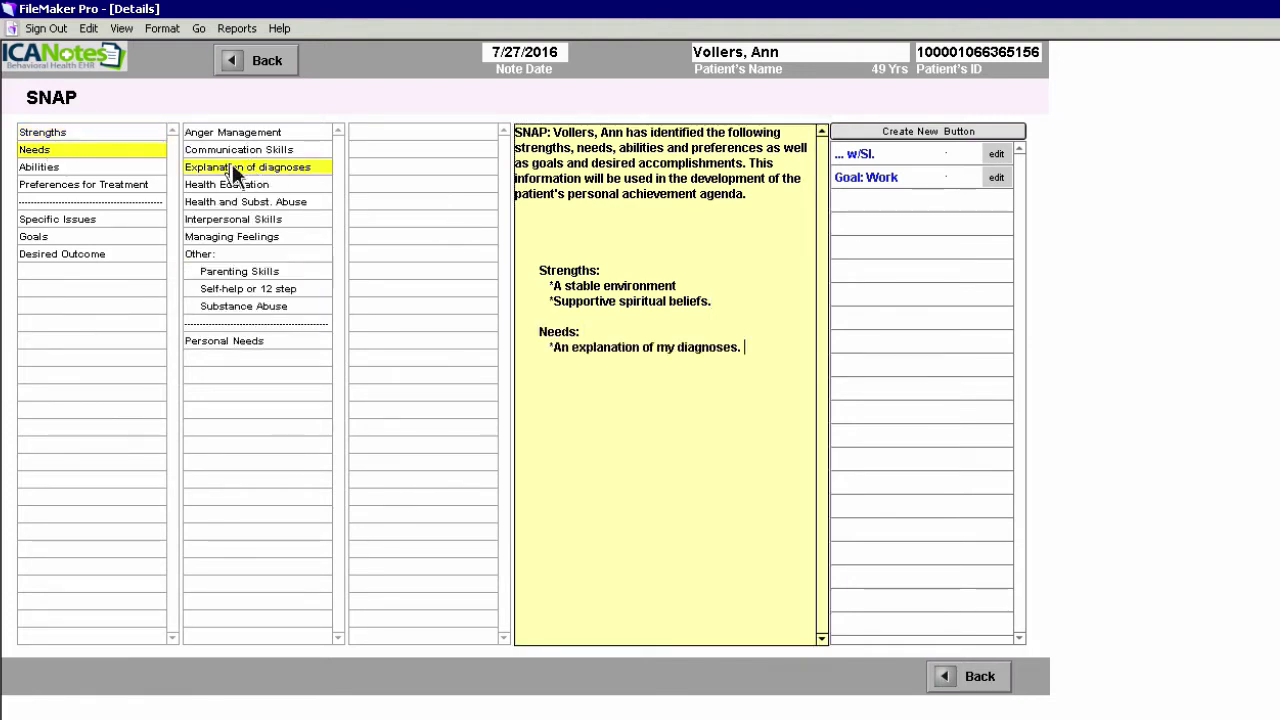
left_click(286, 257)
left_click(255, 273)
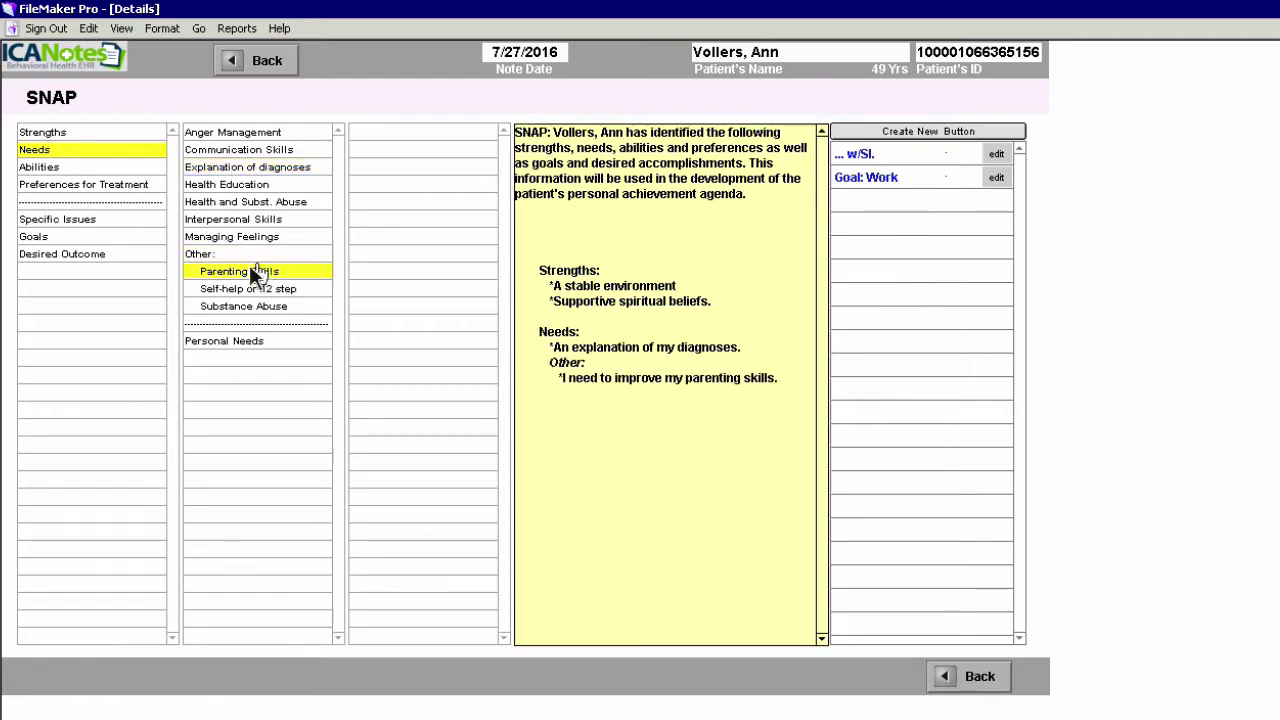
left_click(257, 350)
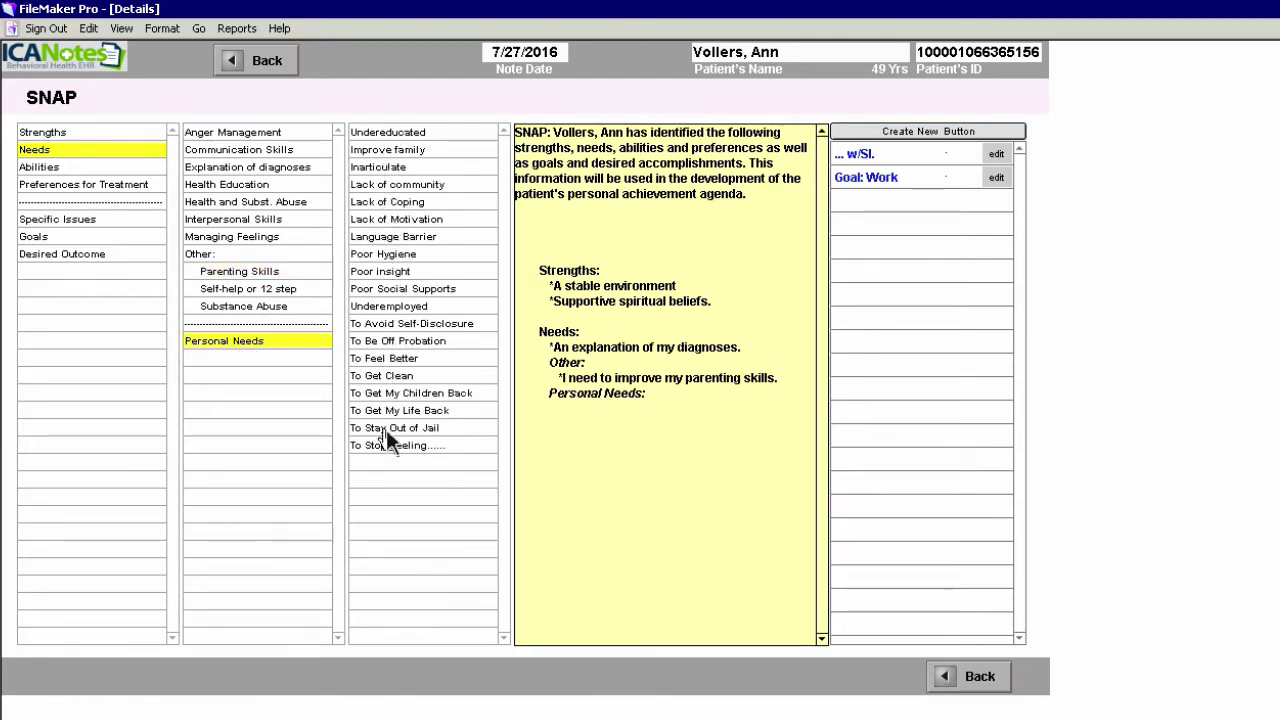
left_click(405, 190)
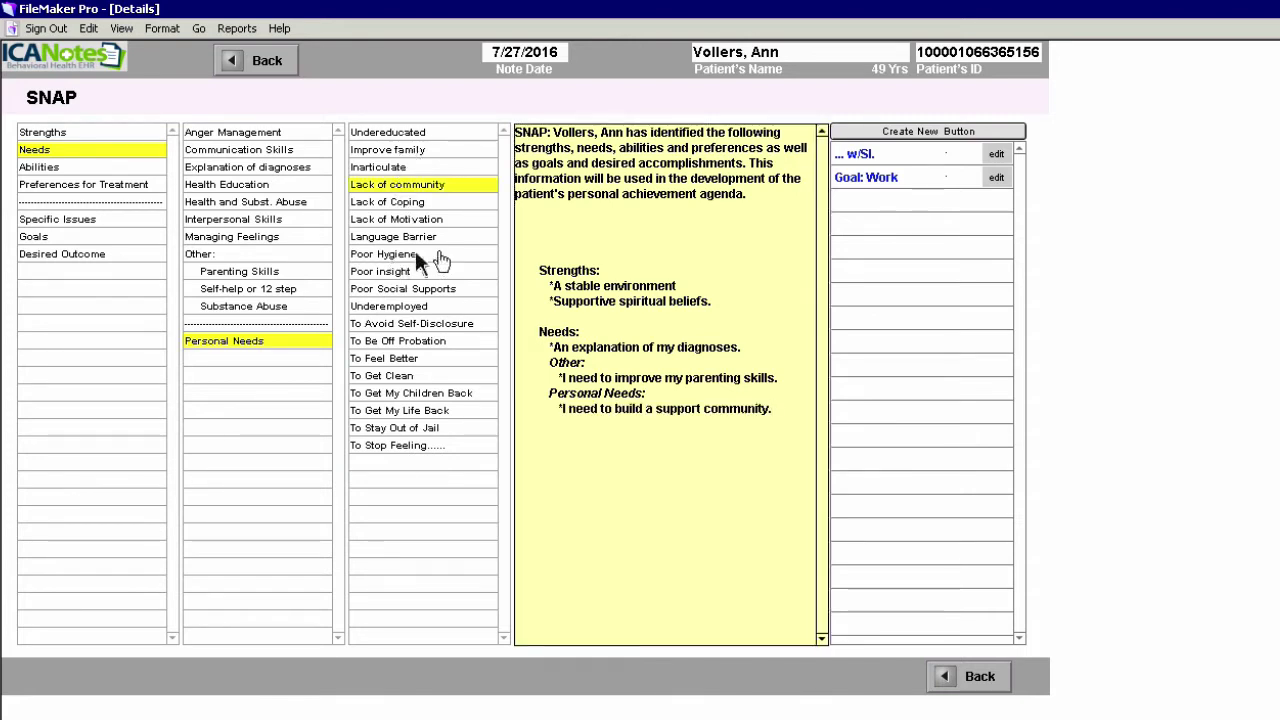
left_click(425, 325)
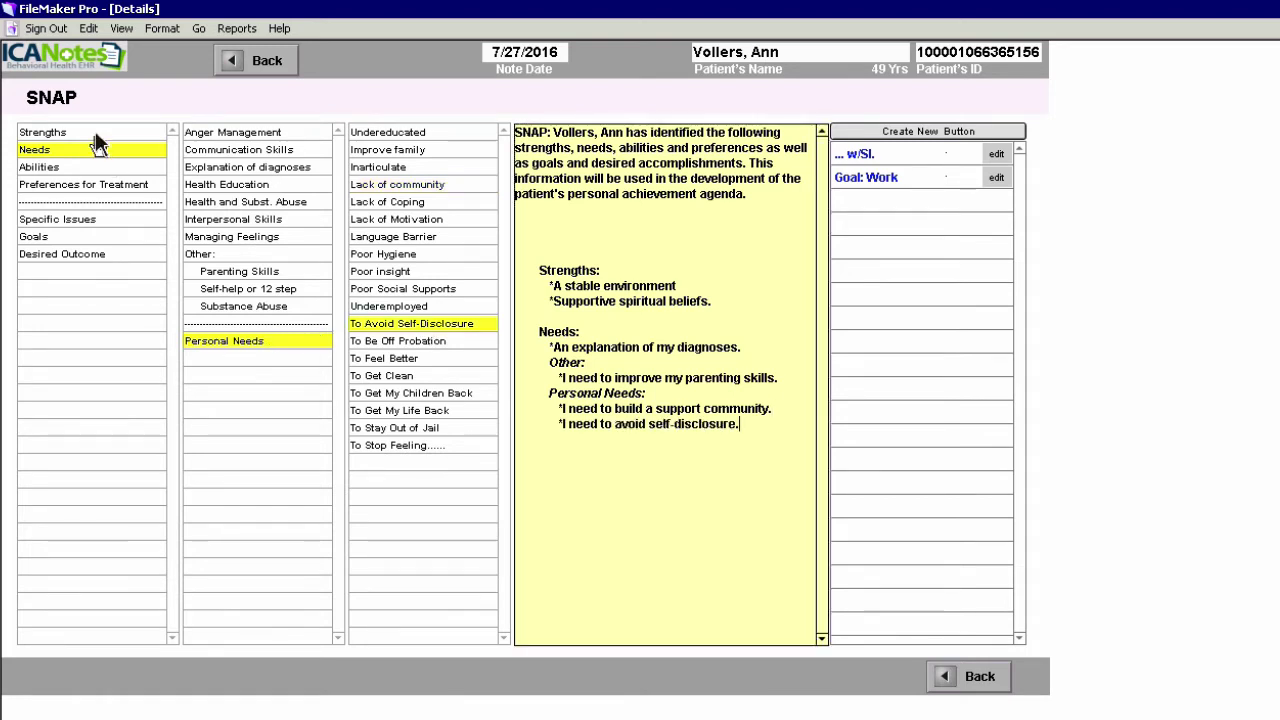
Add abilities (accepting criticism, program obligations), Education Classes and Individual Therapy preferences, and Depression issue
left_click(40, 167)
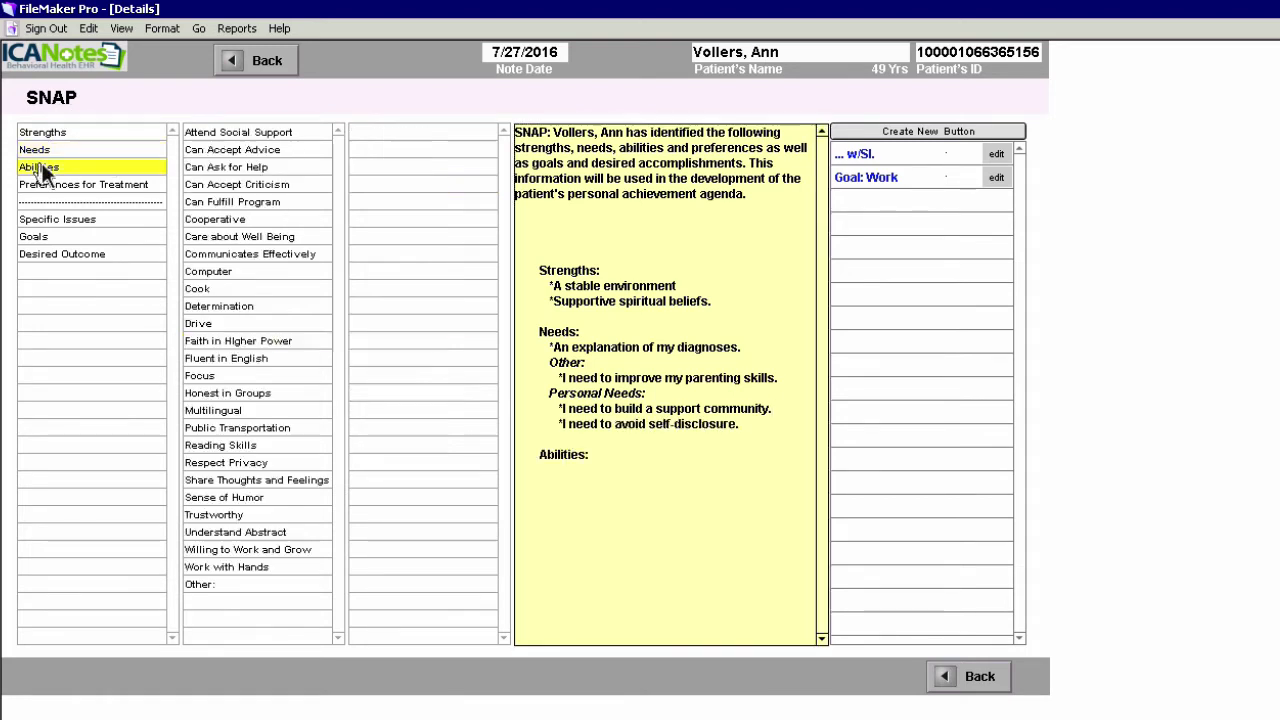
left_click(239, 184)
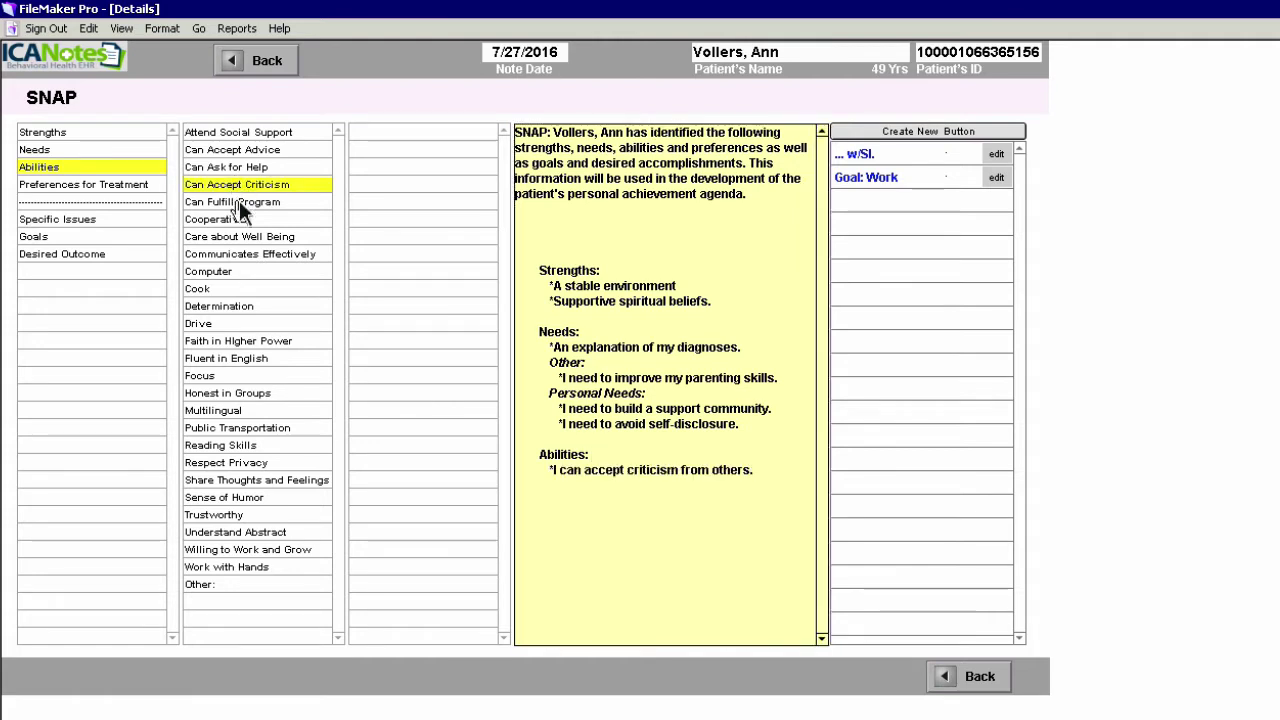
left_click(239, 201)
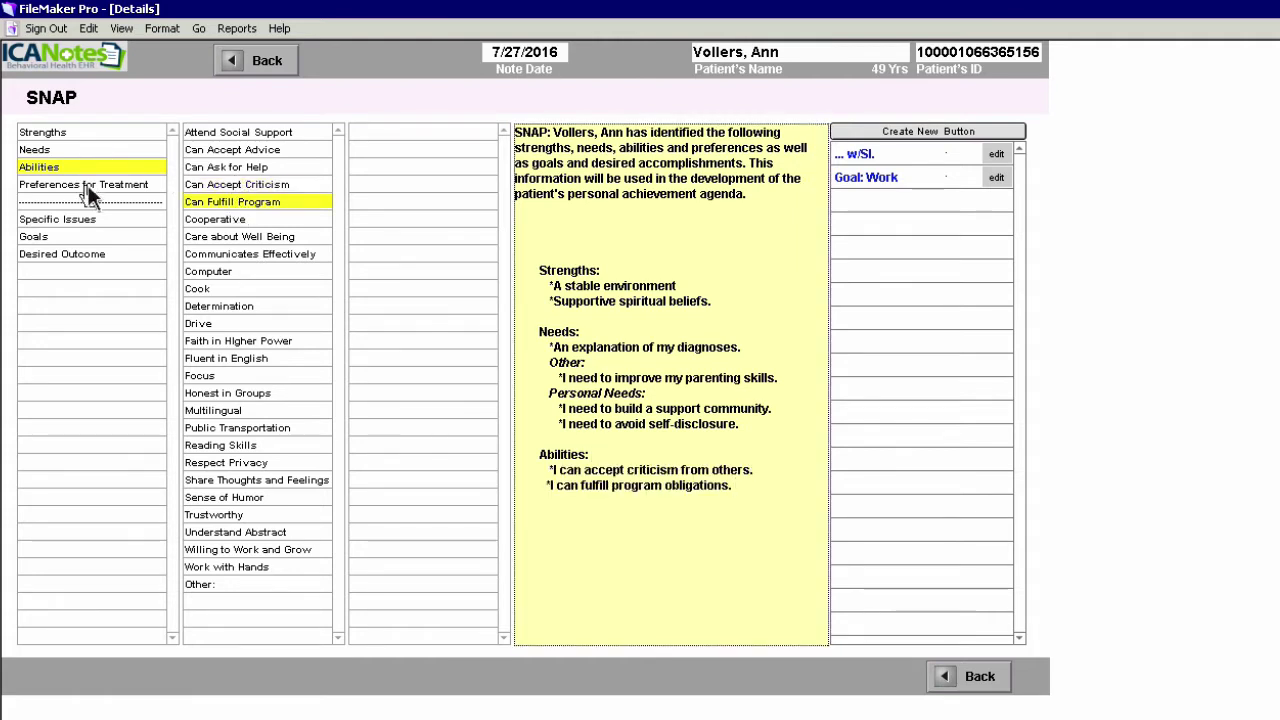
left_click(88, 186)
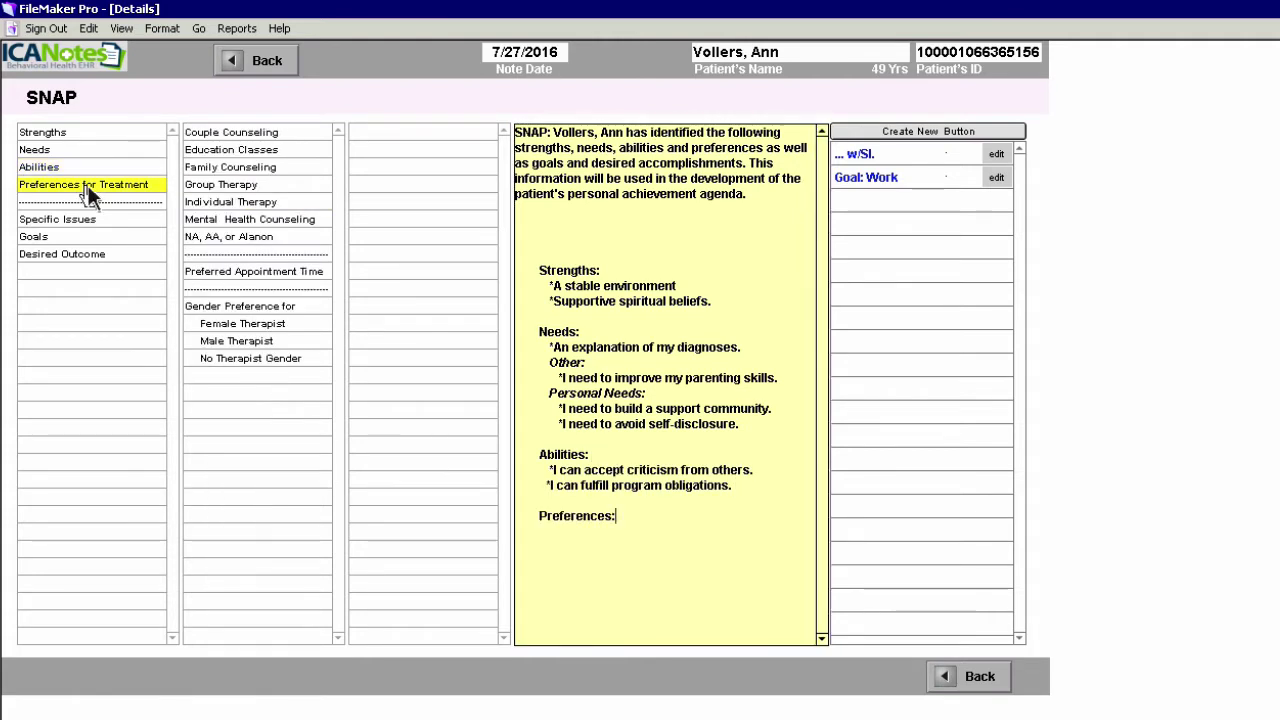
left_click(232, 151)
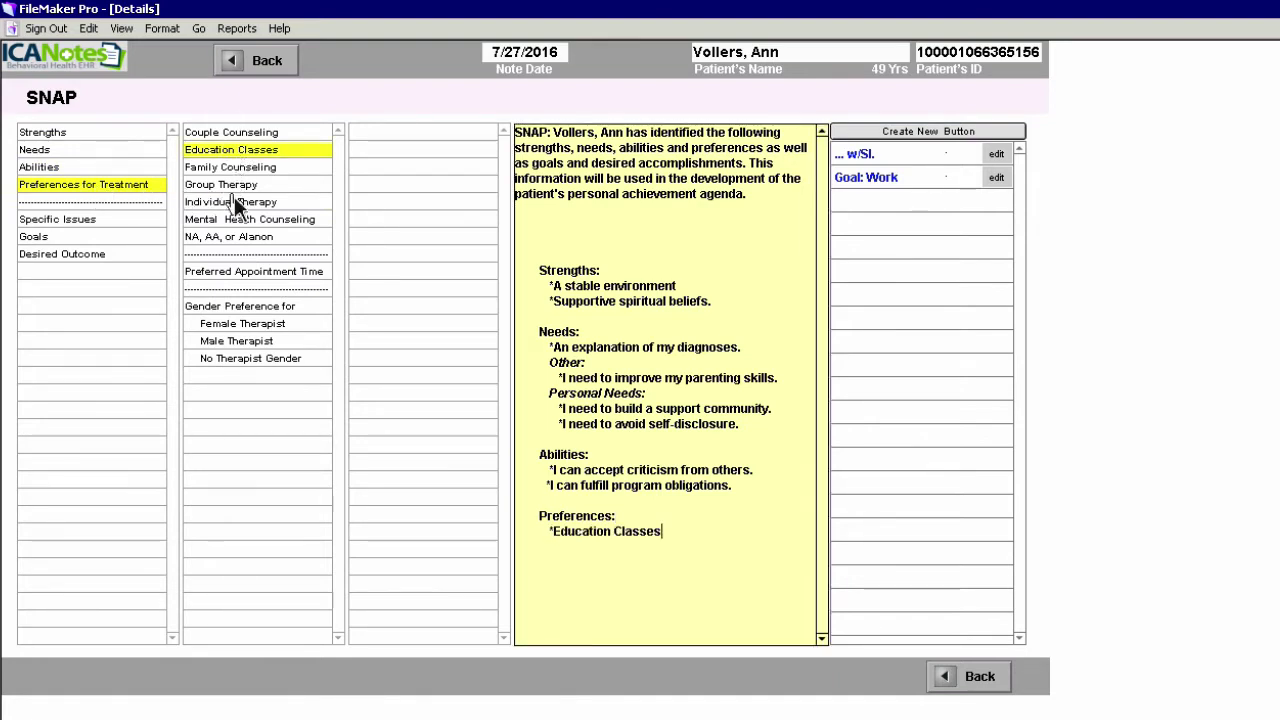
left_click(236, 203)
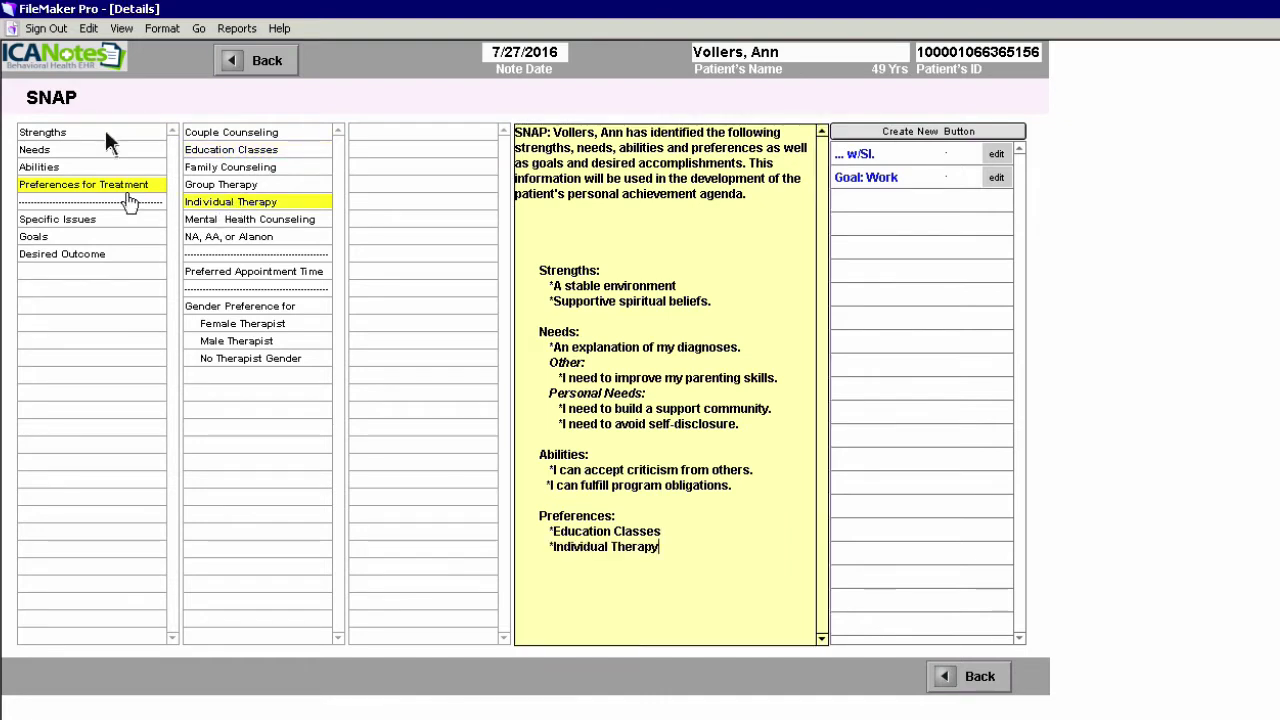
left_click(82, 222)
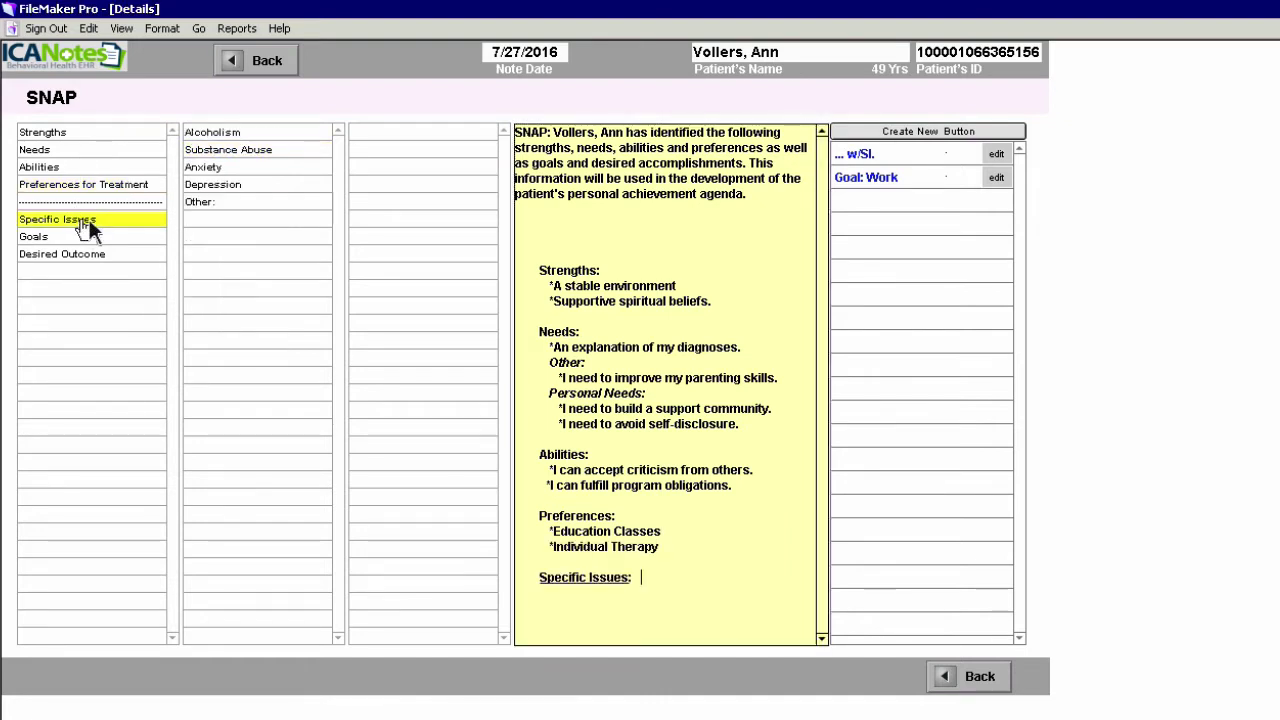
left_click(216, 184)
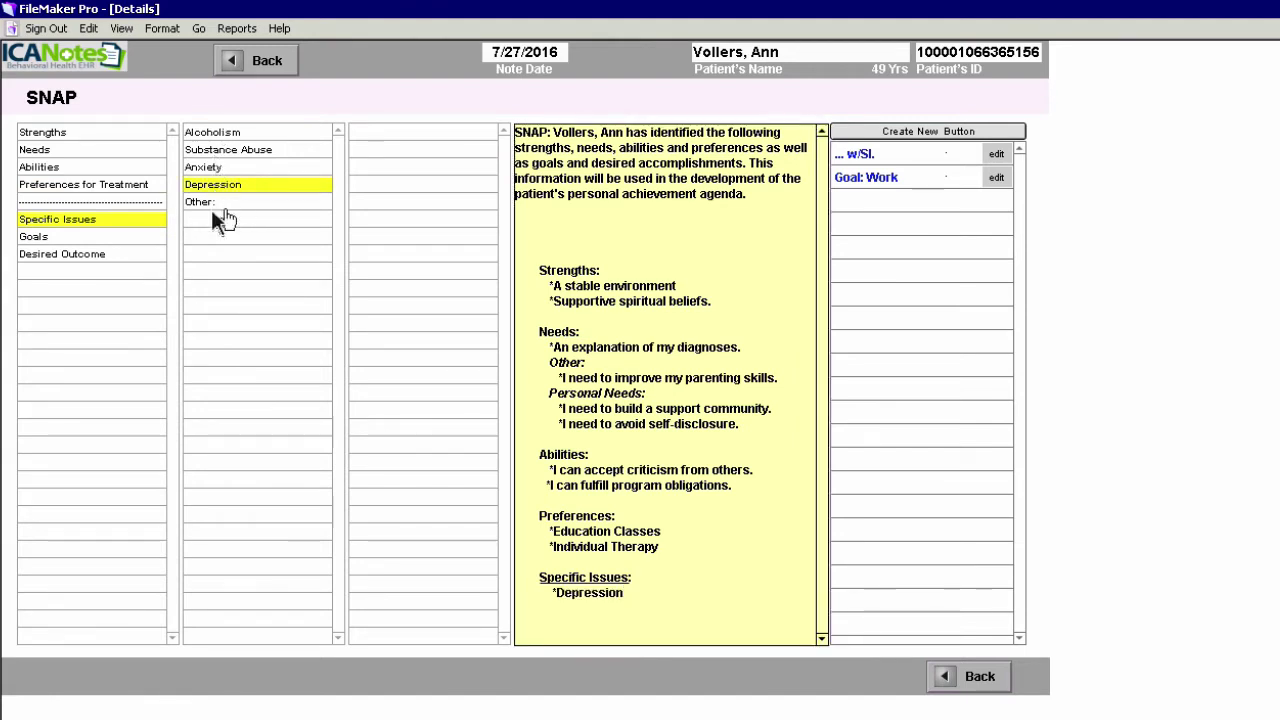
Add Starting work as a goal and managing feelings and improved health as desired outcomes
left_click(60, 236)
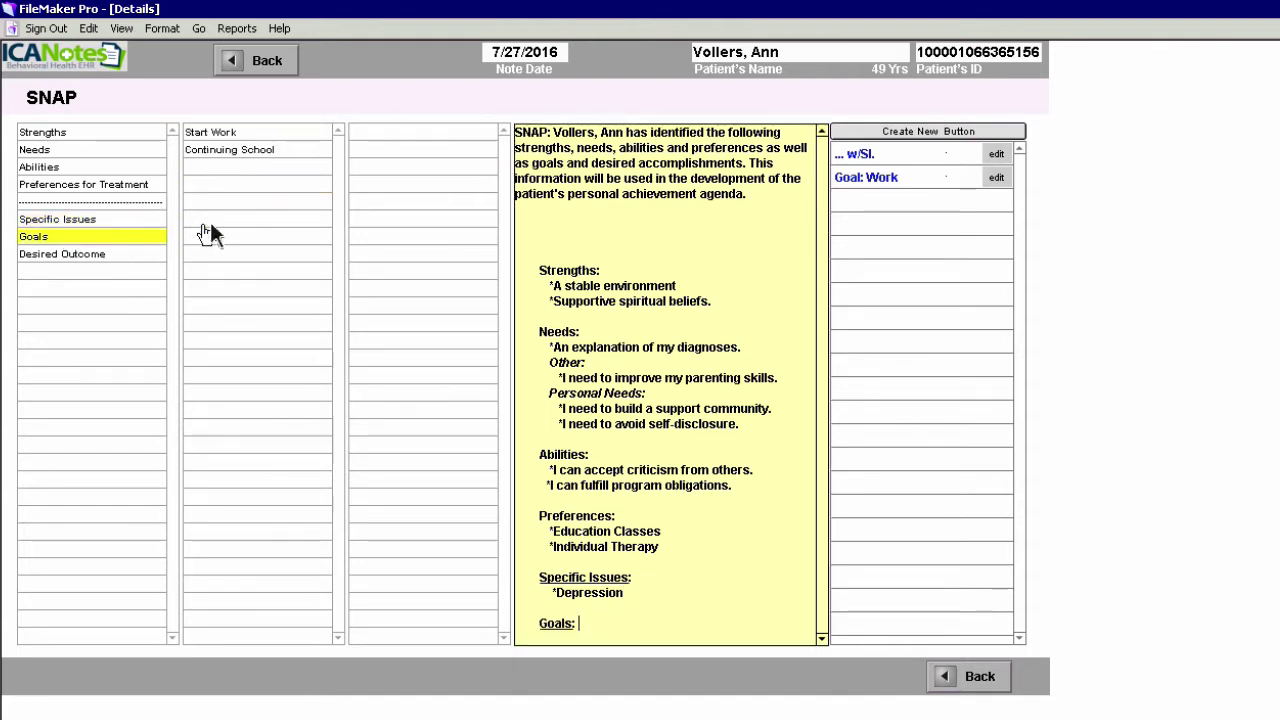
left_click(215, 140)
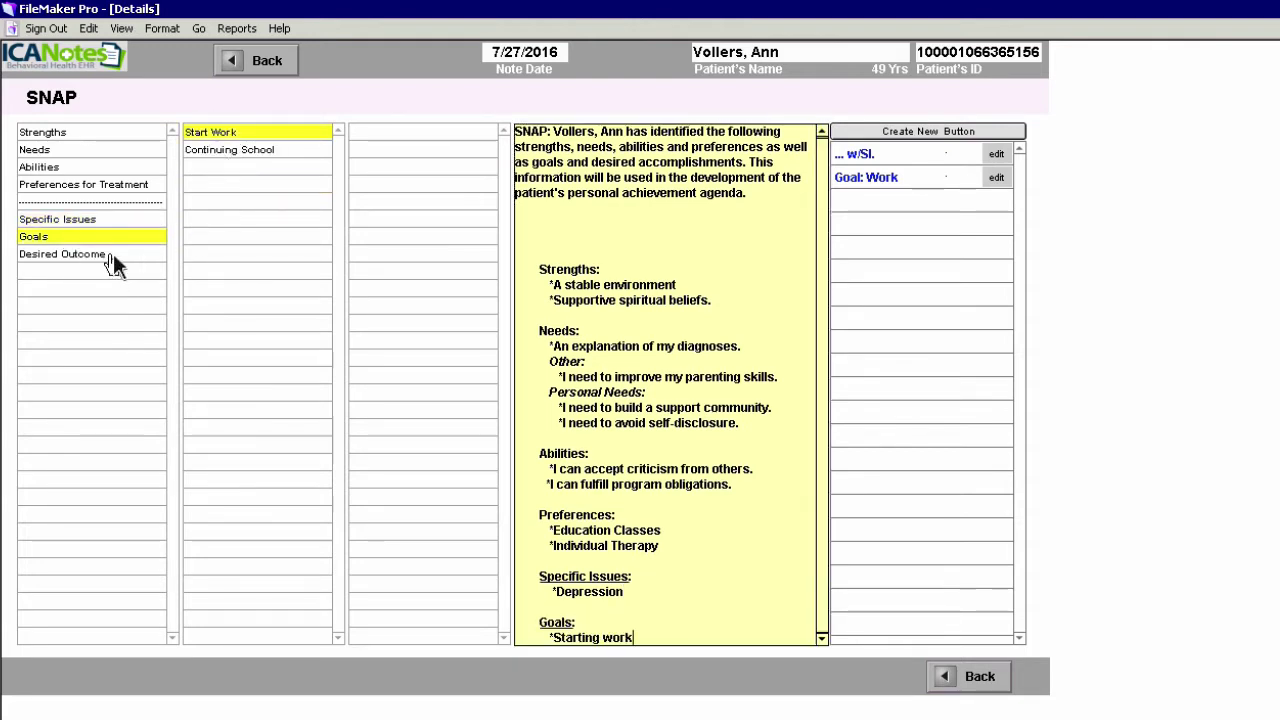
left_click(113, 255)
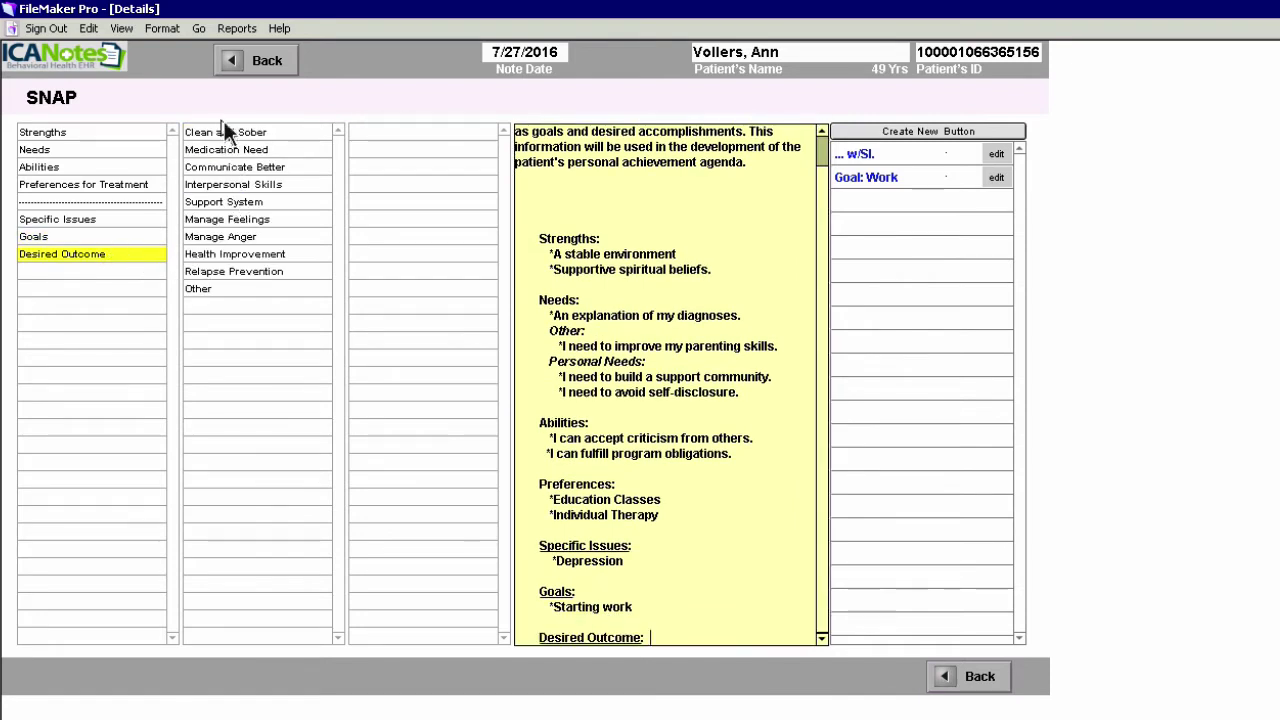
left_click(226, 221)
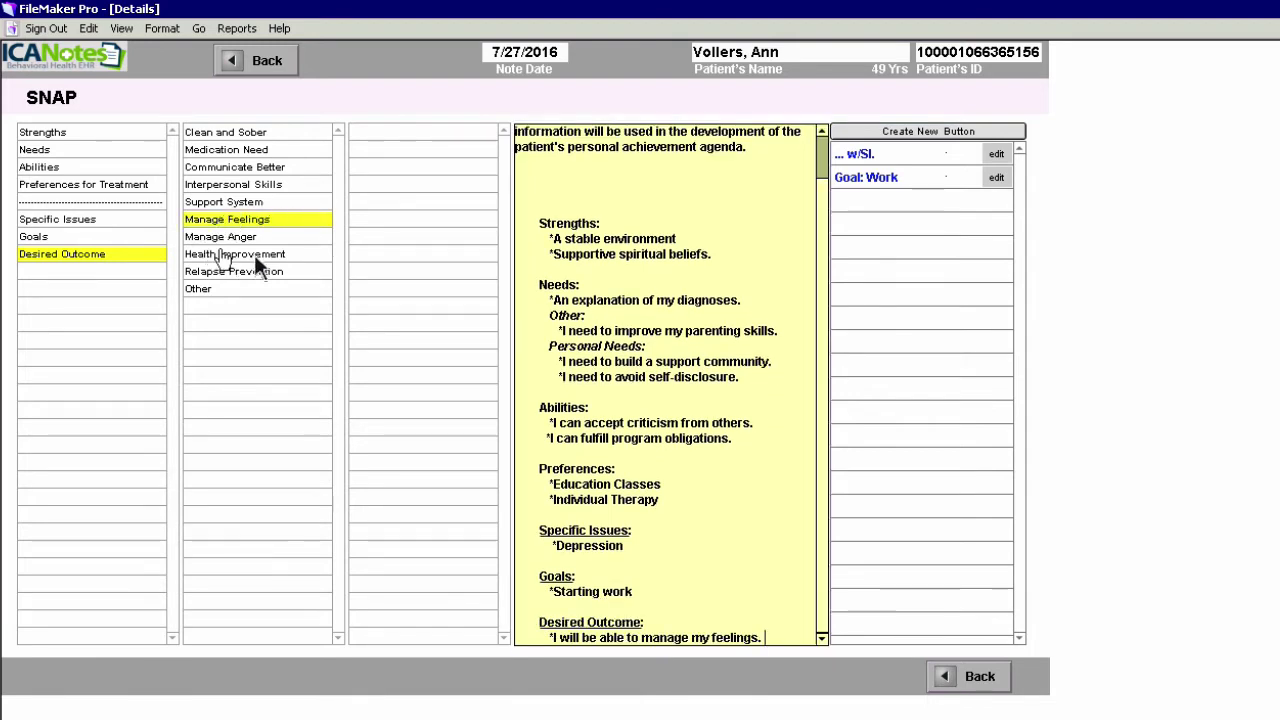
left_click(248, 256)
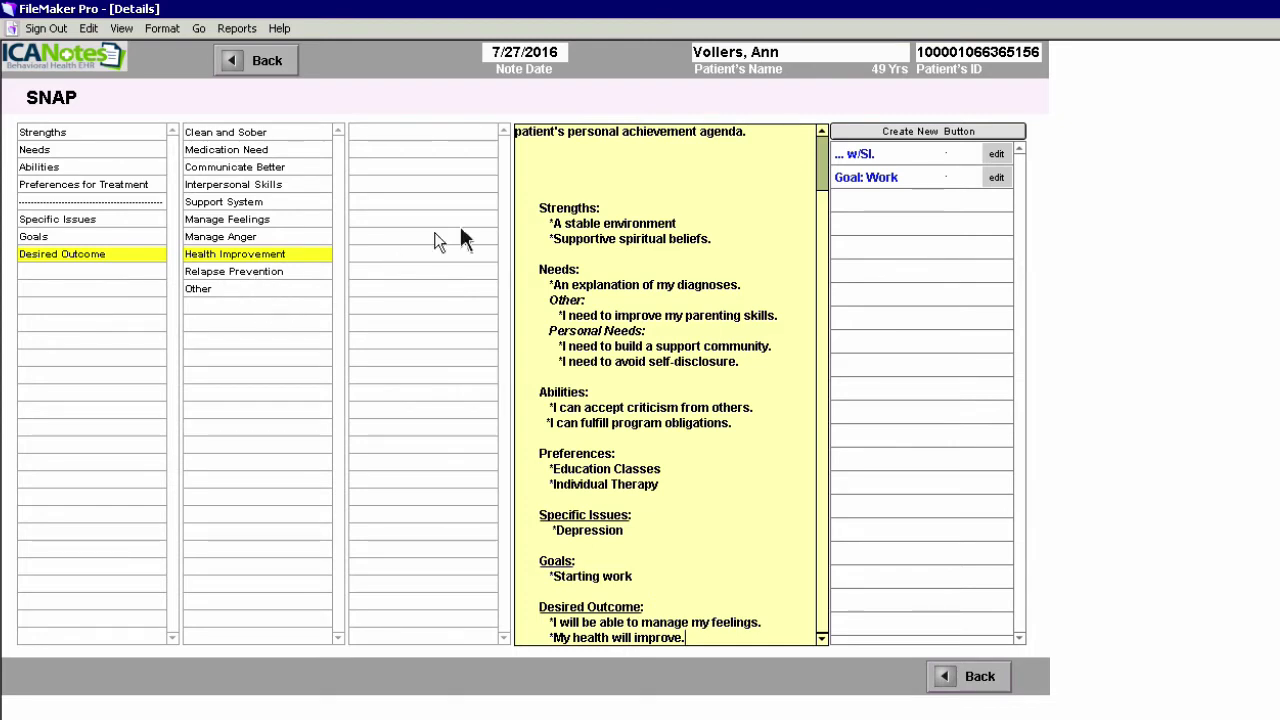
double_click(522, 154)
left_click(528, 160)
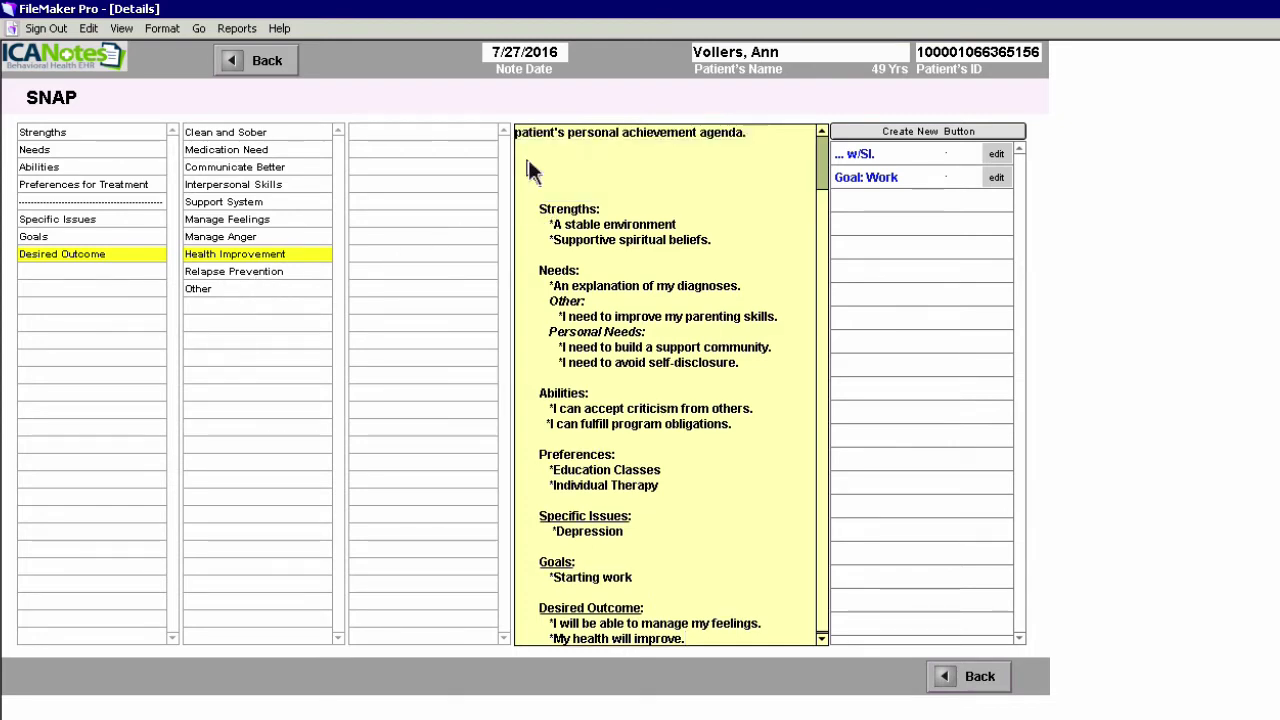
View the BPRS 18 rating scale, delete its inserted description, and return to the Status page
left_click(268, 61)
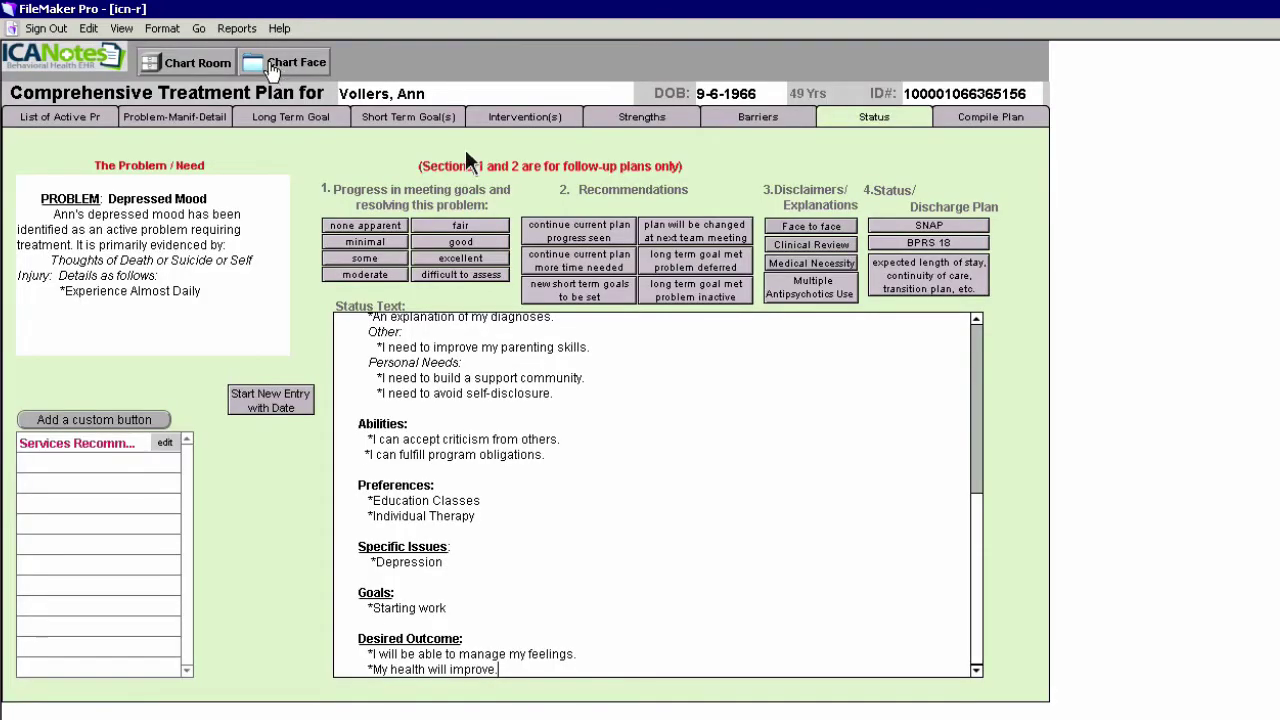
left_click(931, 242)
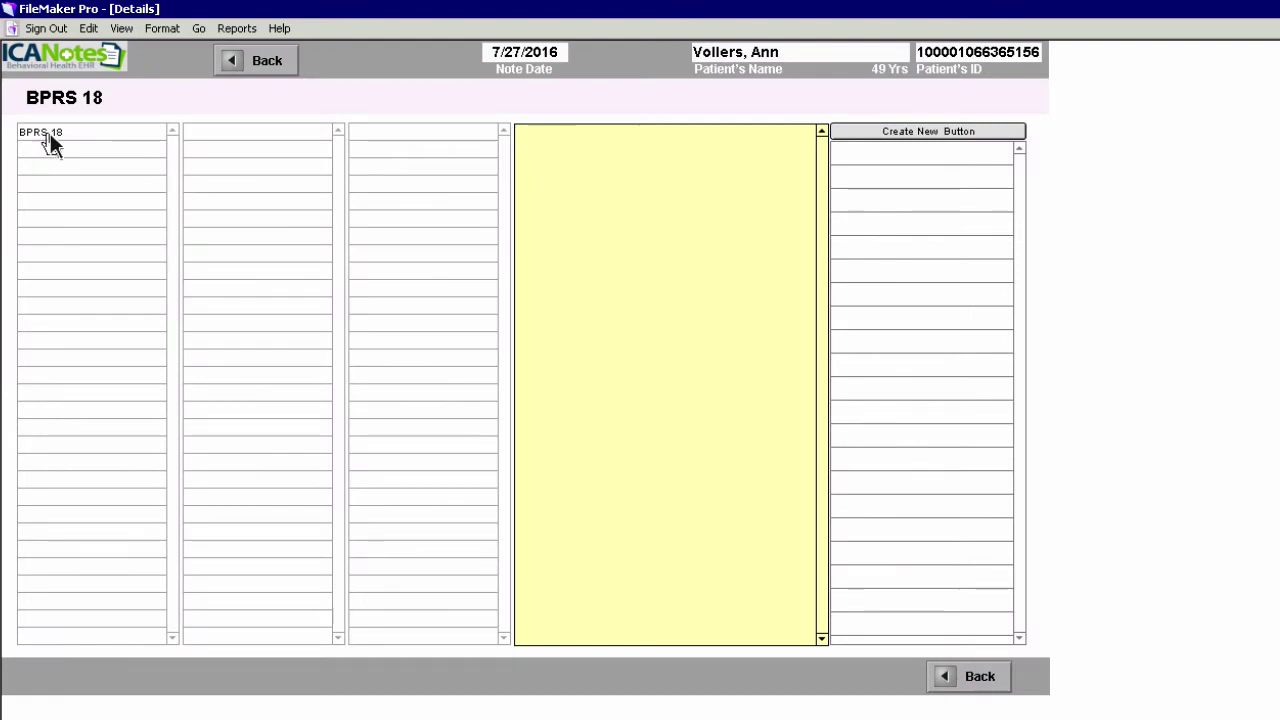
left_click(49, 131)
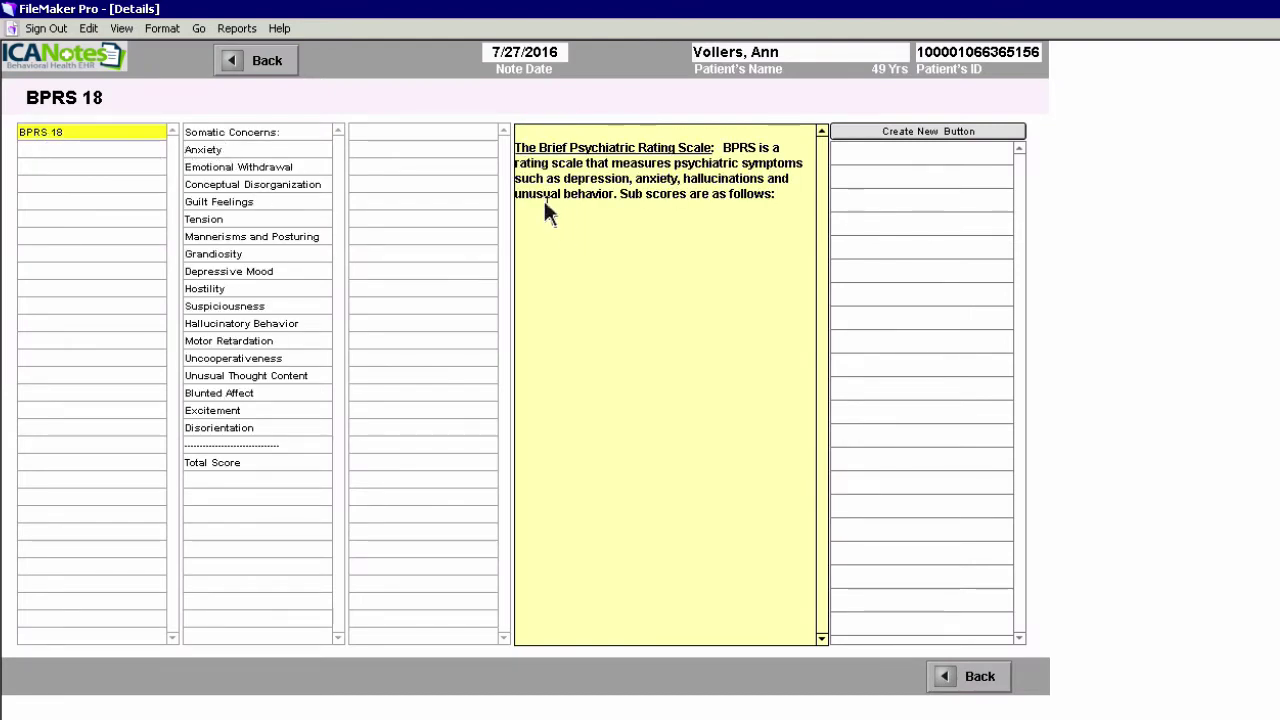
left_click_drag(546, 210, 511, 138)
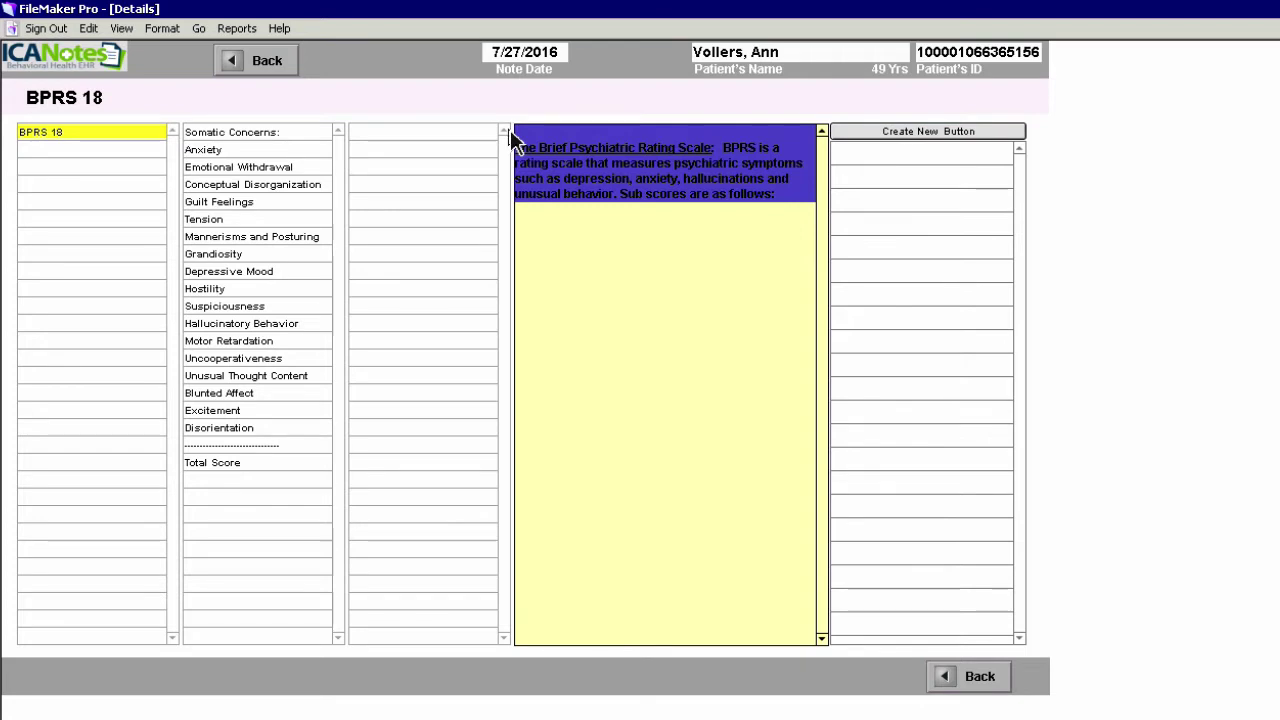
key("Delete")
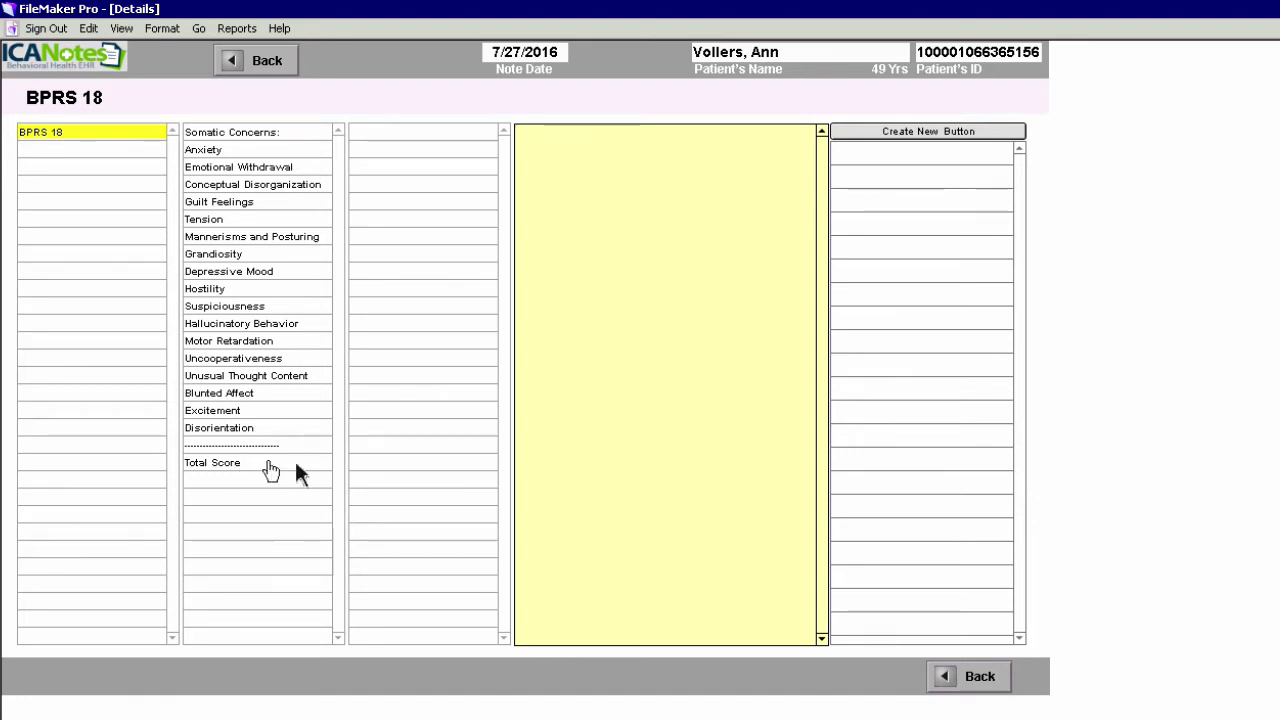
left_click(278, 61)
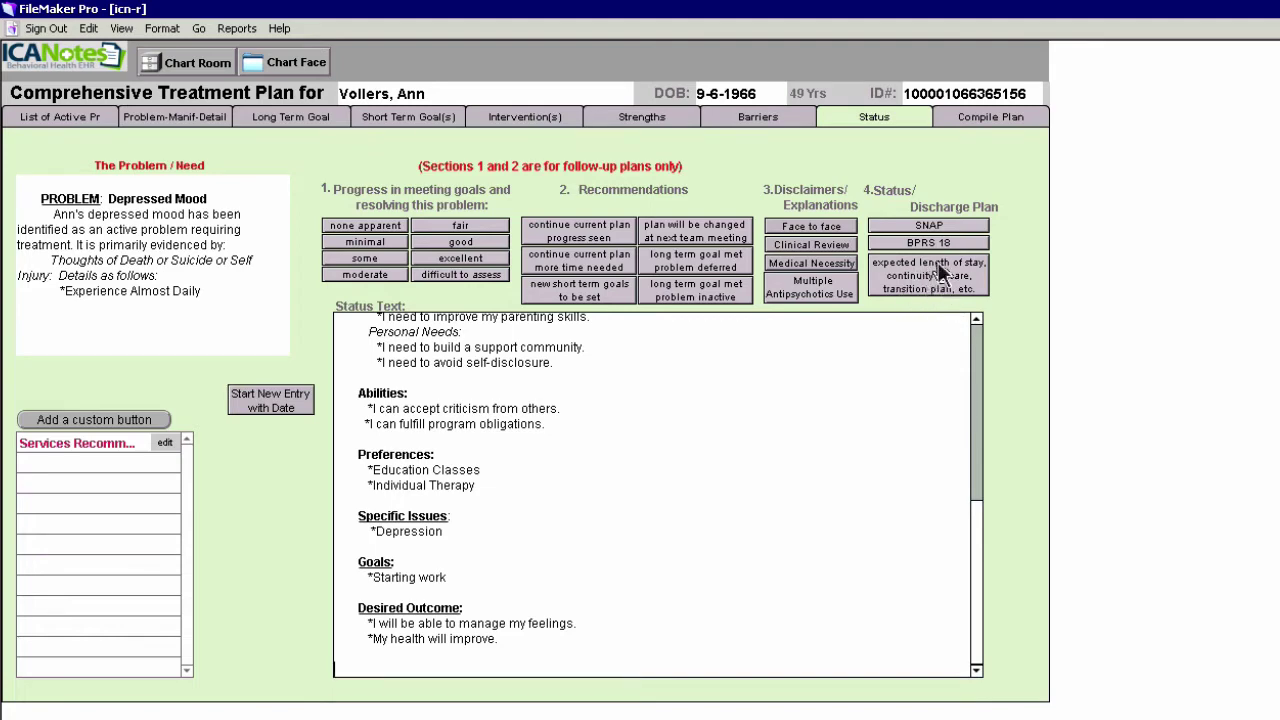
Set expected length of stay to Approx. 2 weeks and projected discharge date to 8/3/2016
left_click(928, 276)
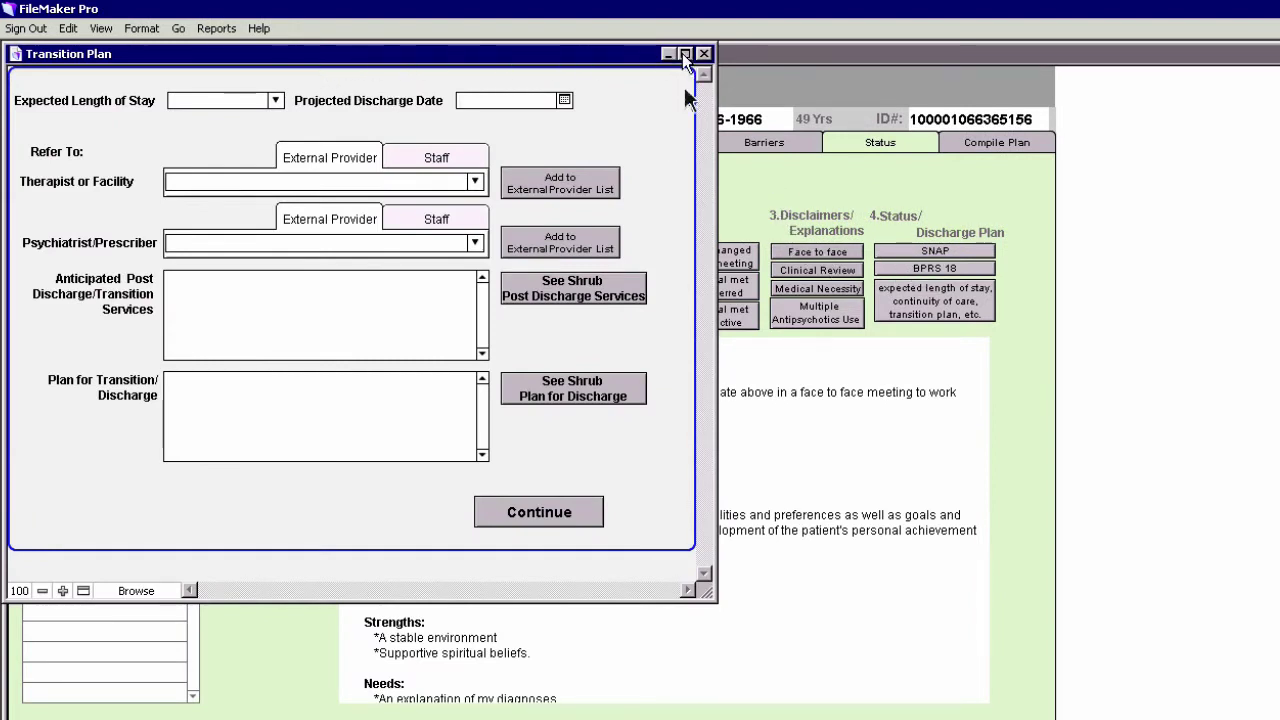
left_click(277, 102)
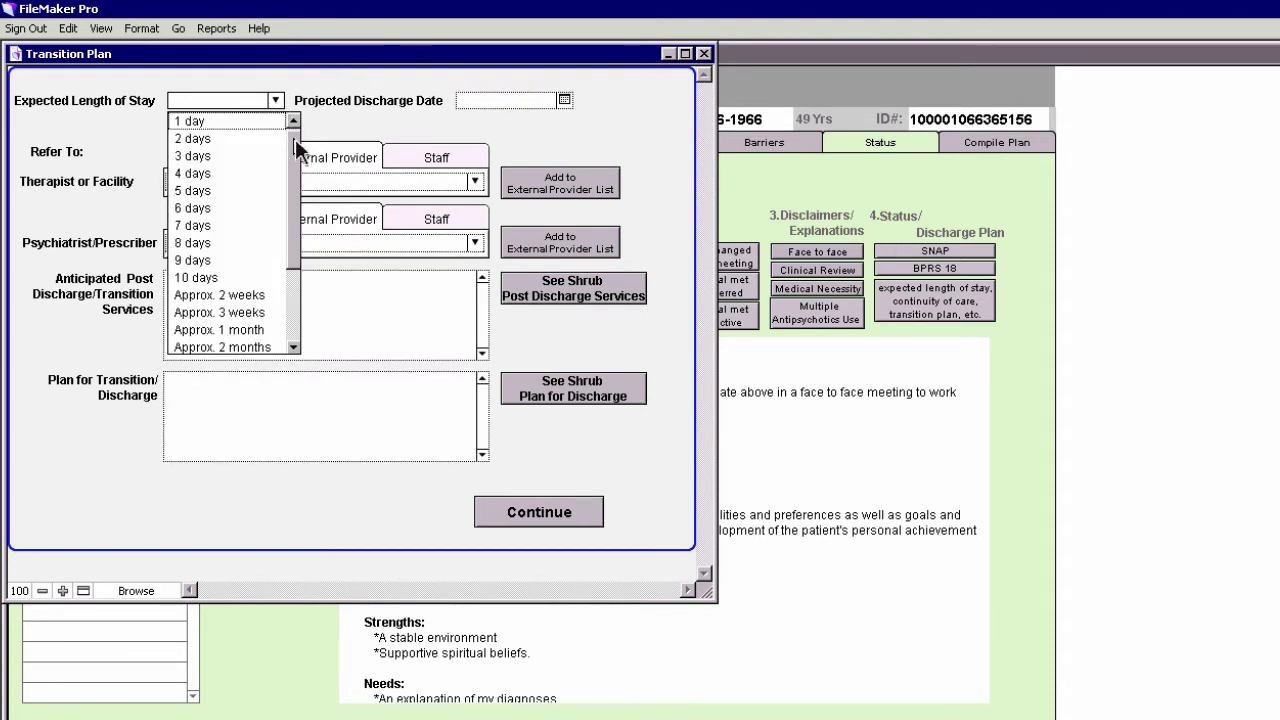
left_click(214, 296)
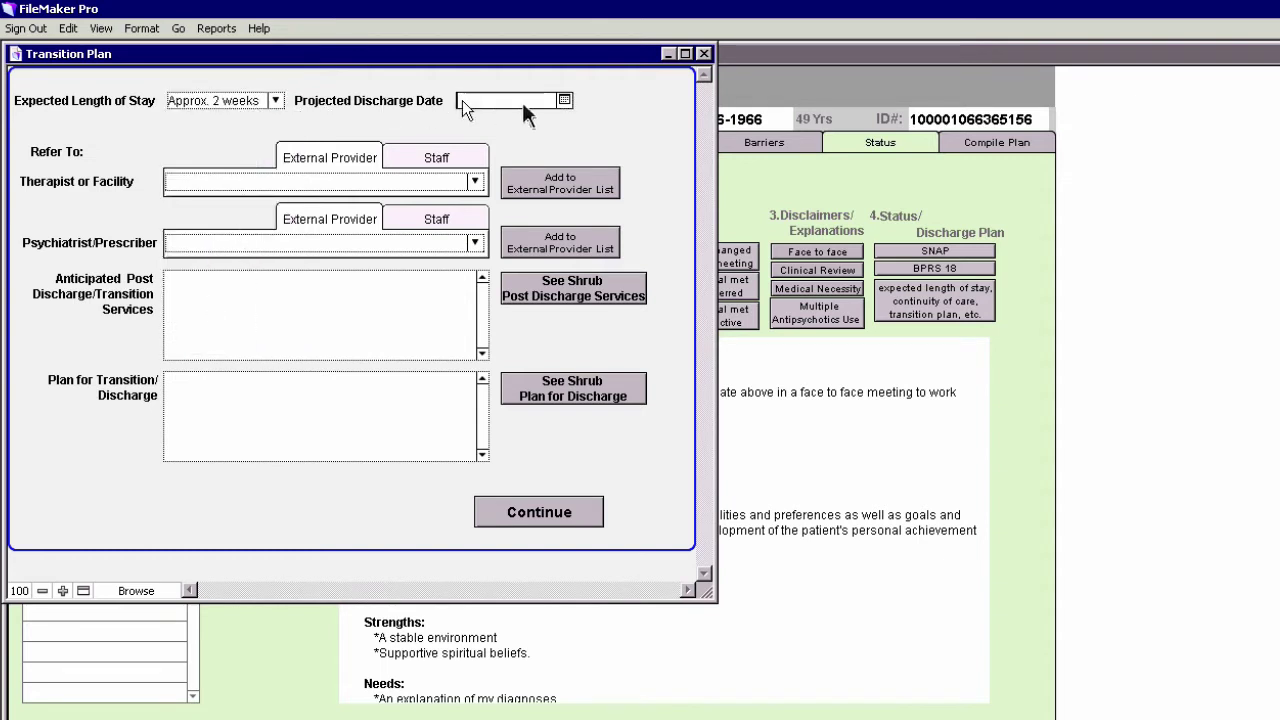
left_click(565, 100)
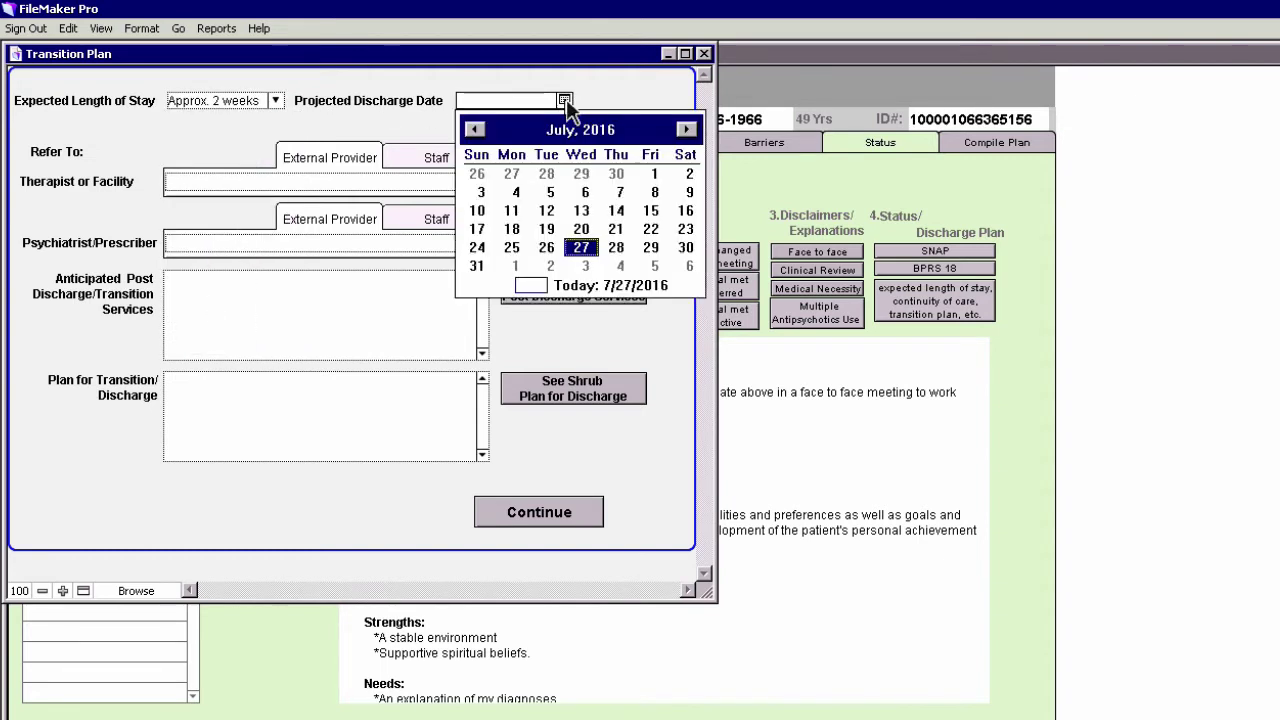
left_click(687, 131)
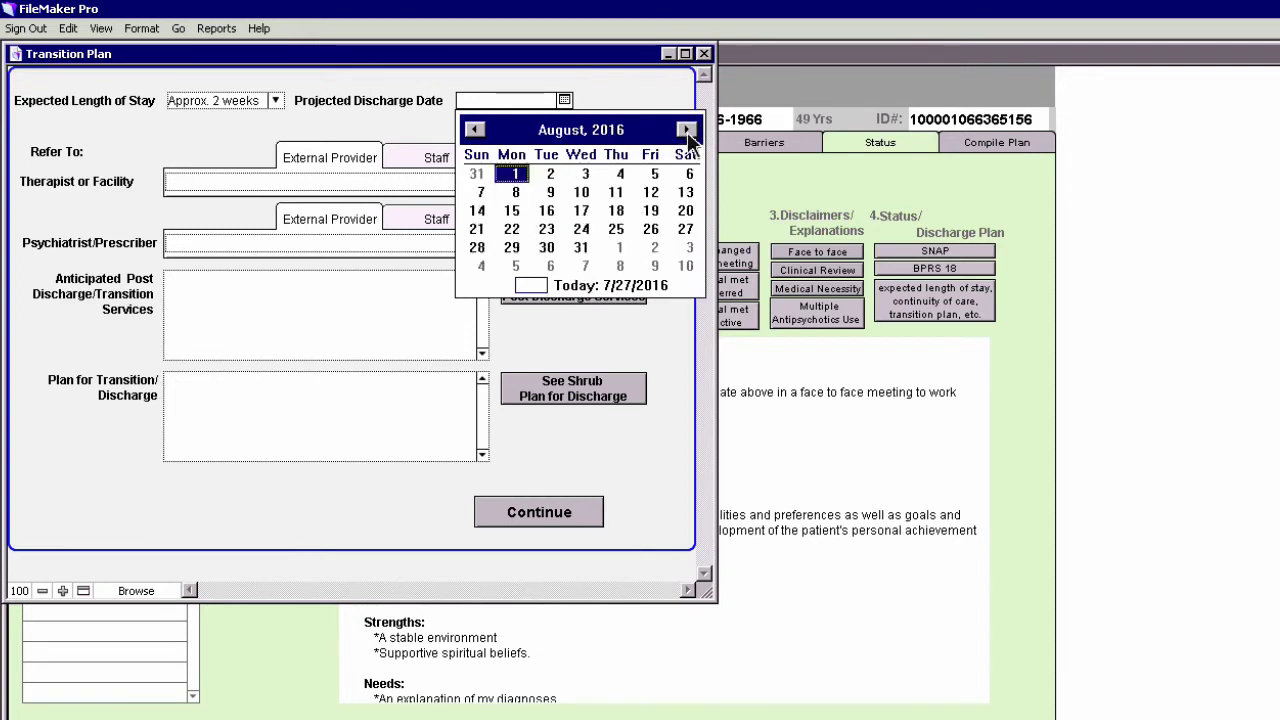
left_click(585, 174)
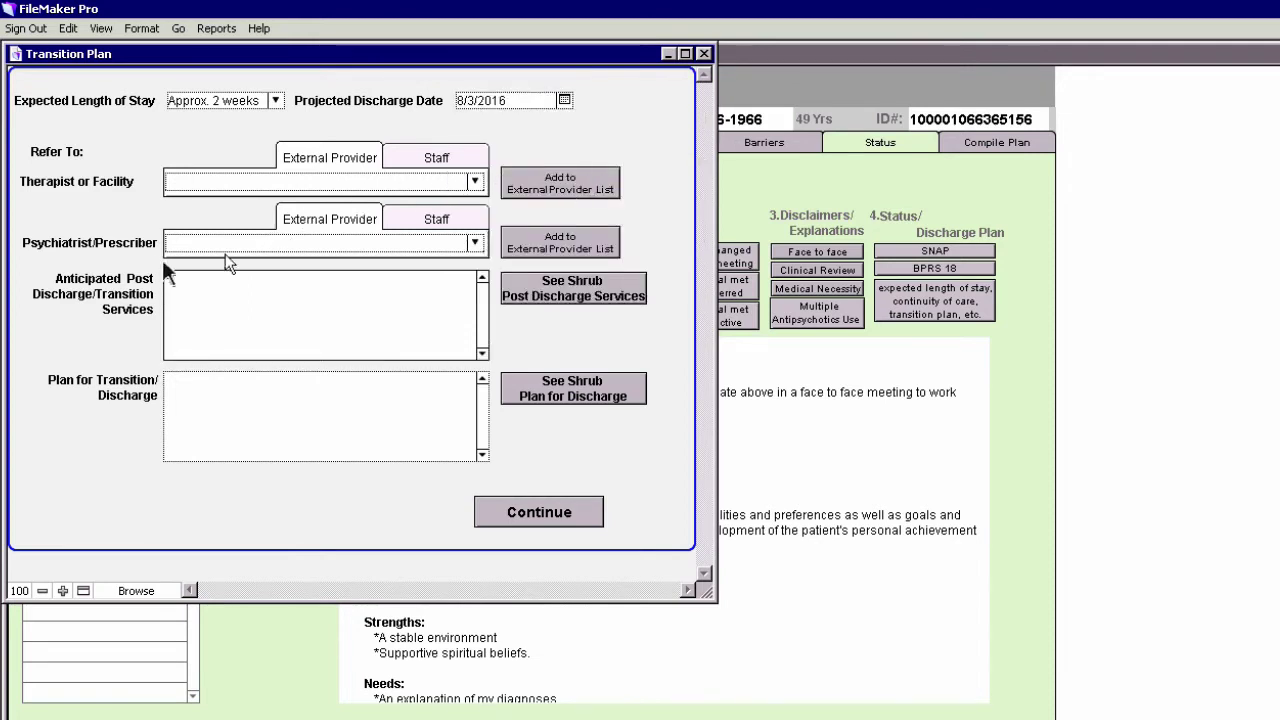
Refer the patient to a therapist and a staff psychiatrist
left_click(436, 228)
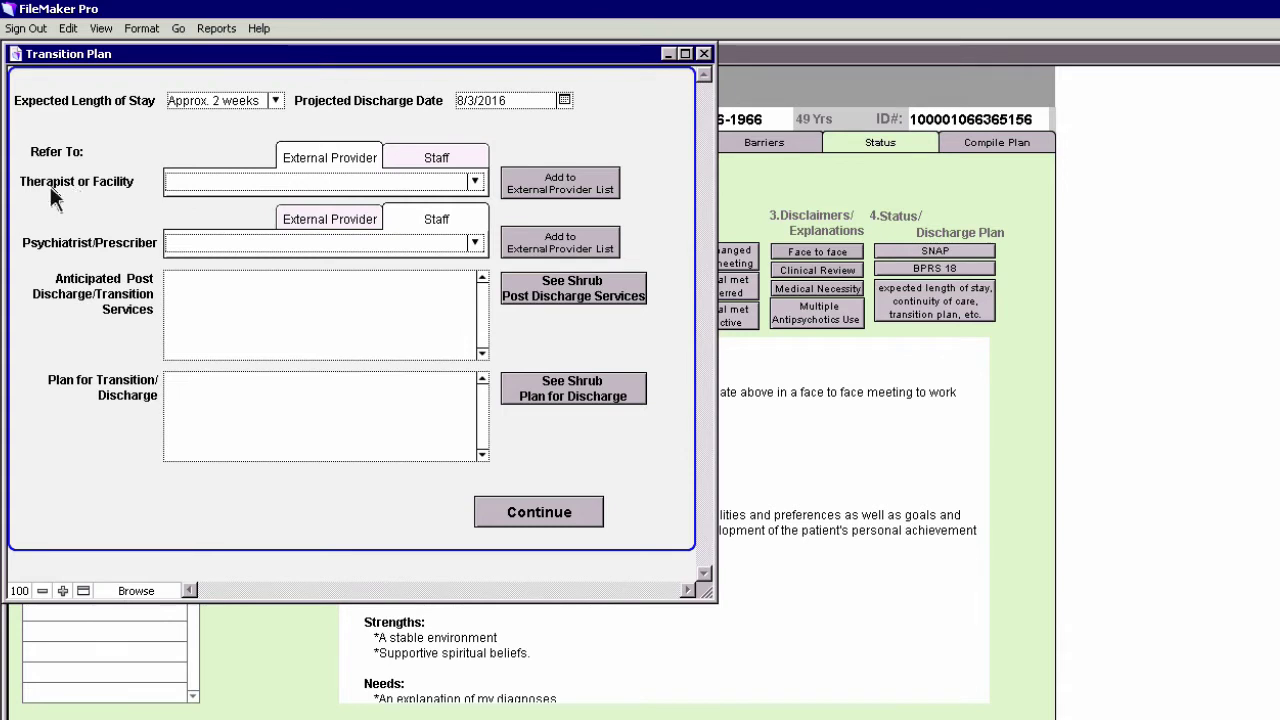
left_click(475, 182)
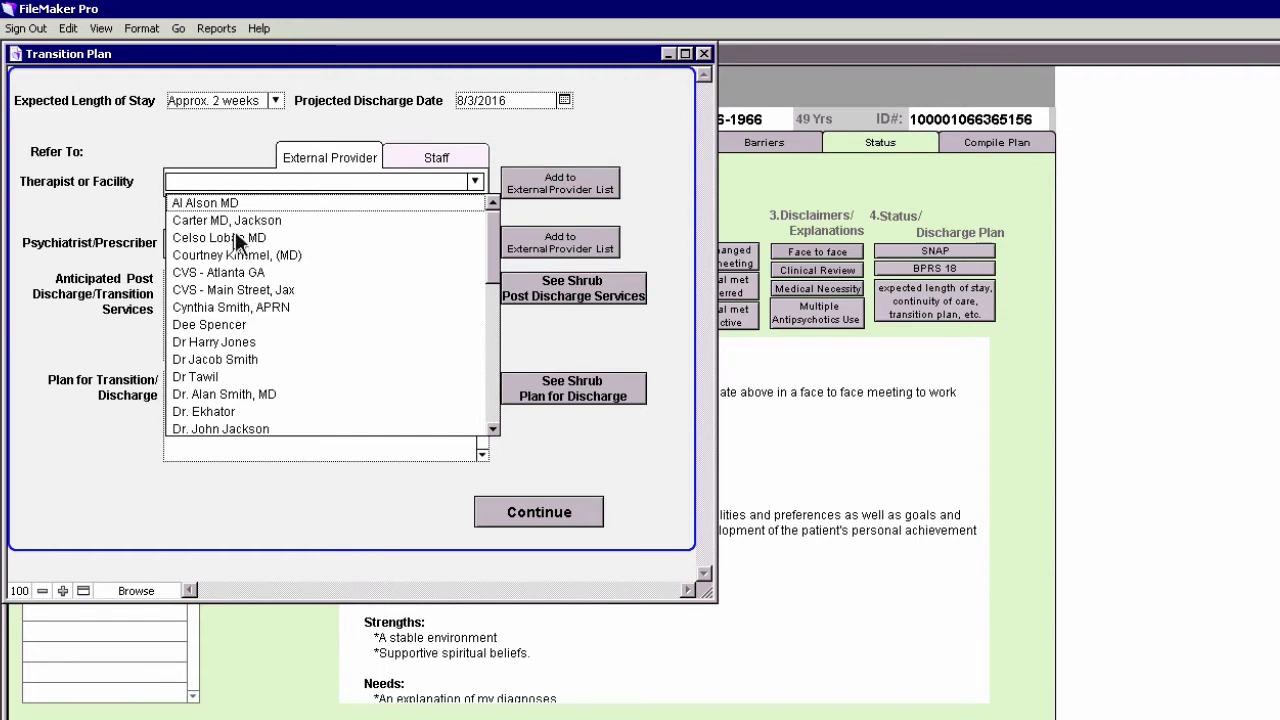
left_click(224, 327)
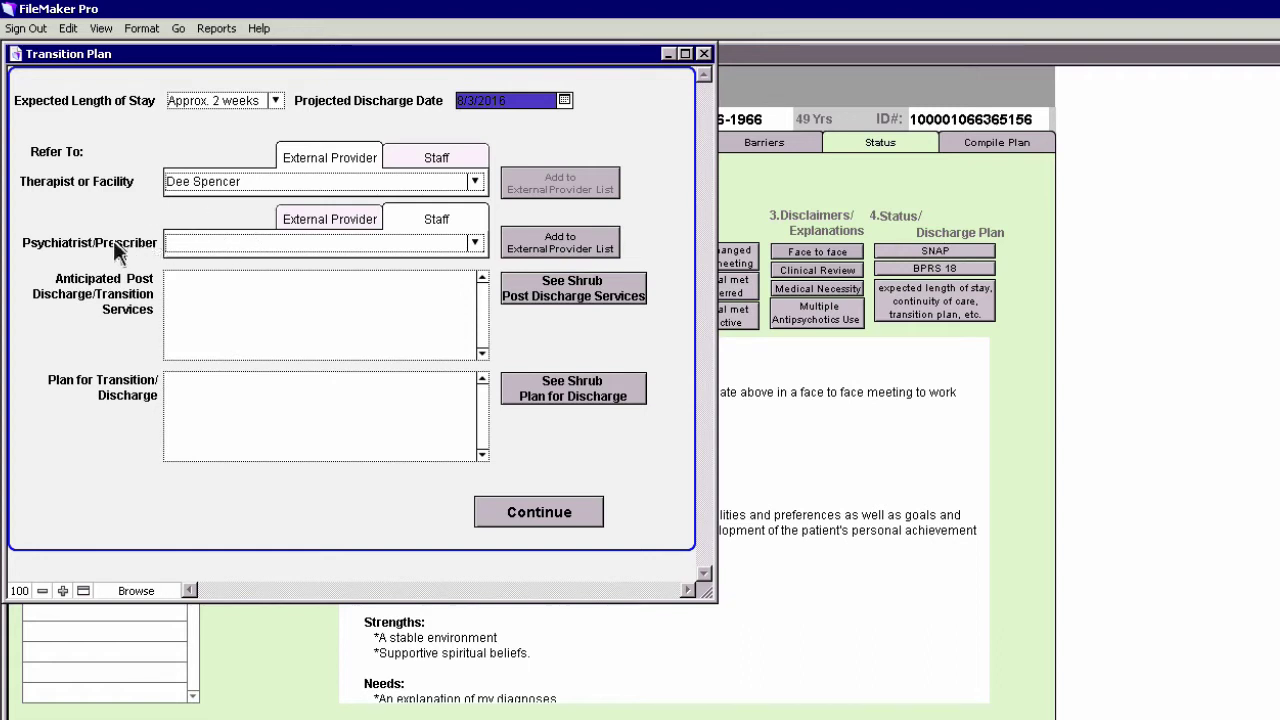
left_click(475, 243)
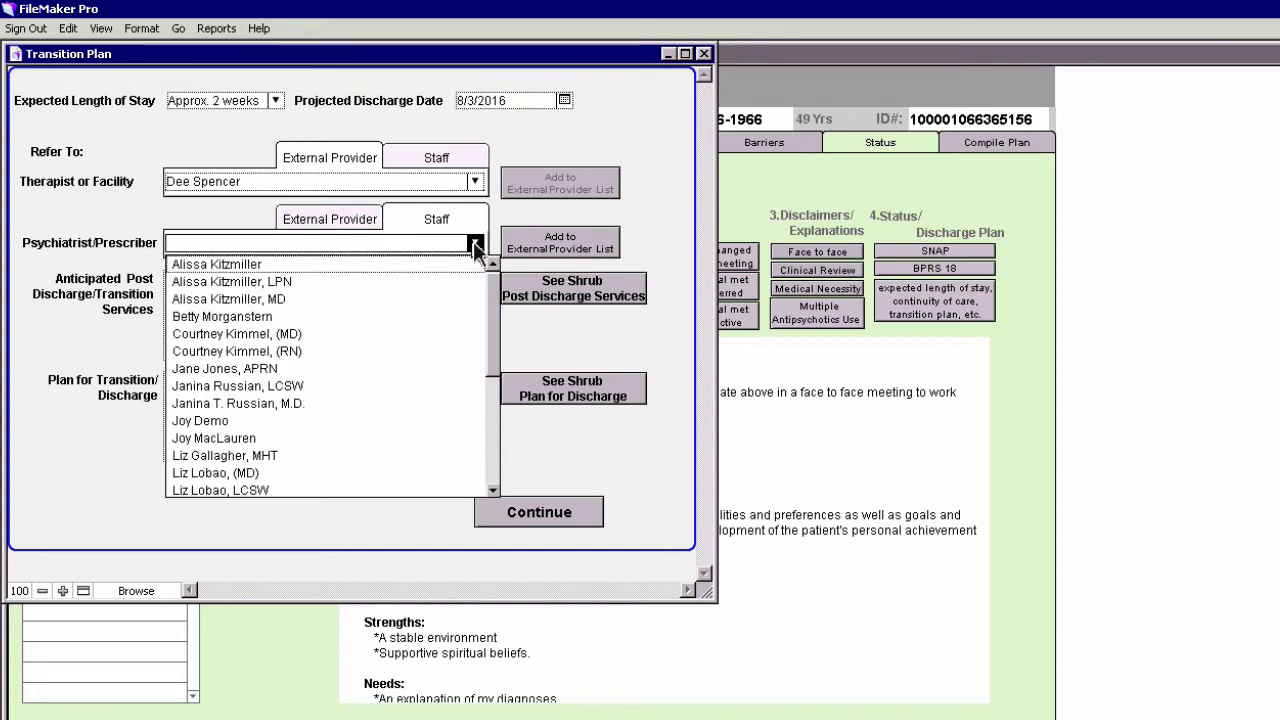
left_click(243, 336)
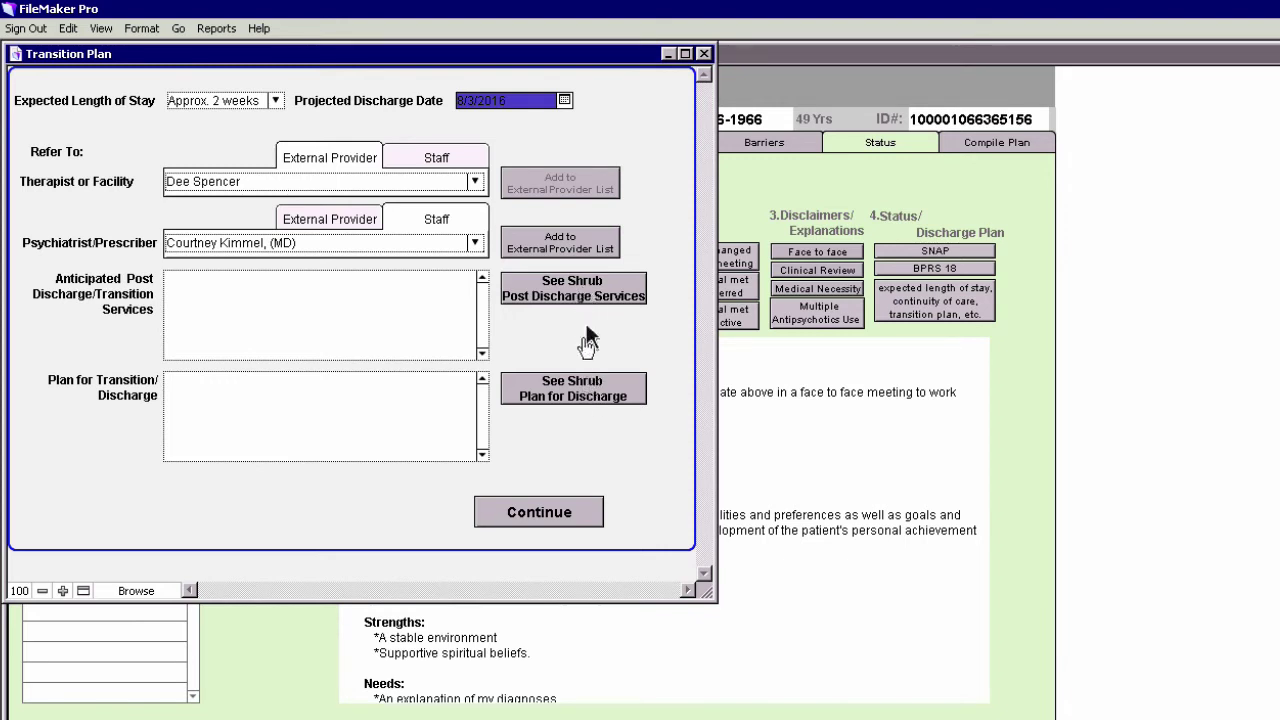
Enter TBA for post-discharge services and the discharge plan, and add the transition plan to the note
left_click(180, 290)
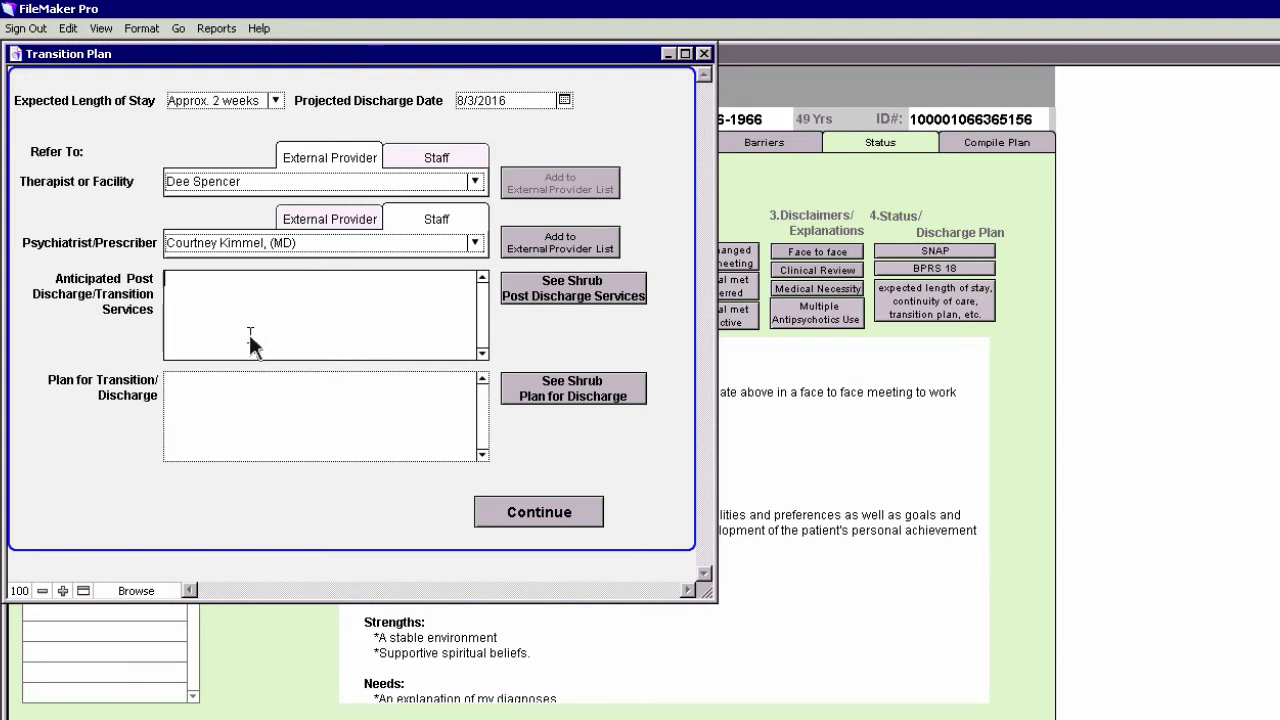
type("TBA")
left_click(177, 392)
type("TT")
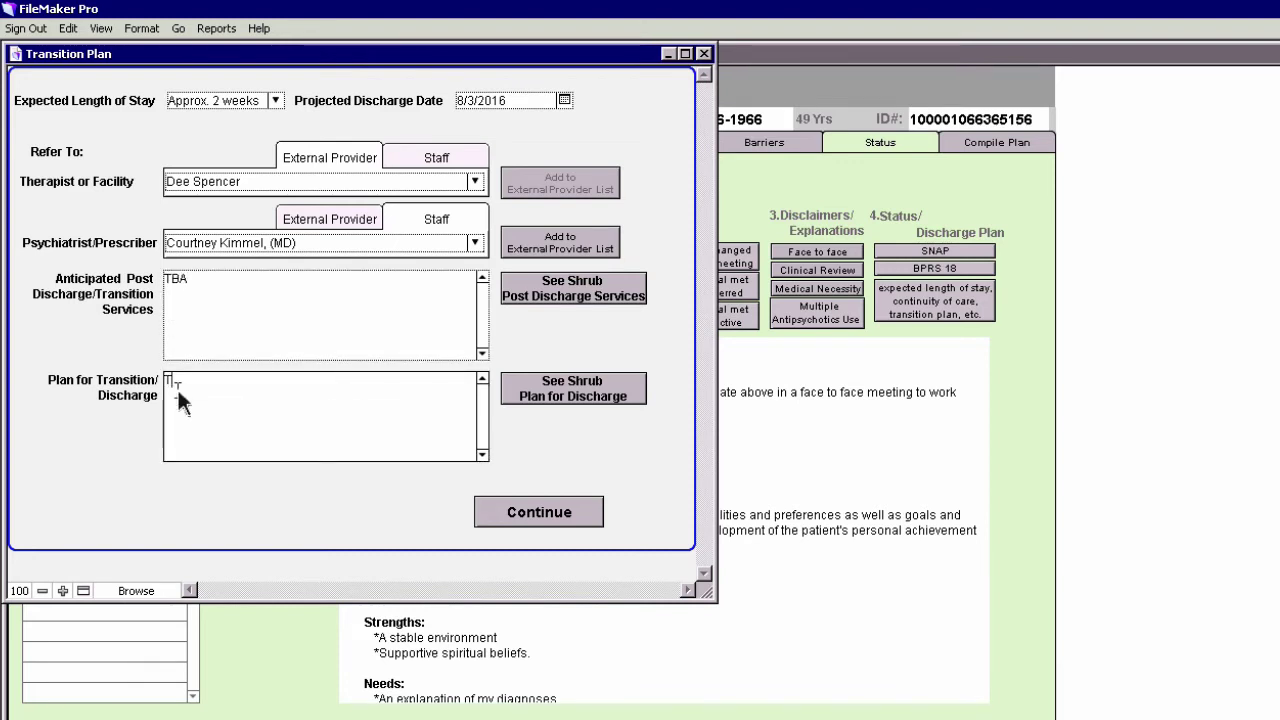
left_click(540, 520)
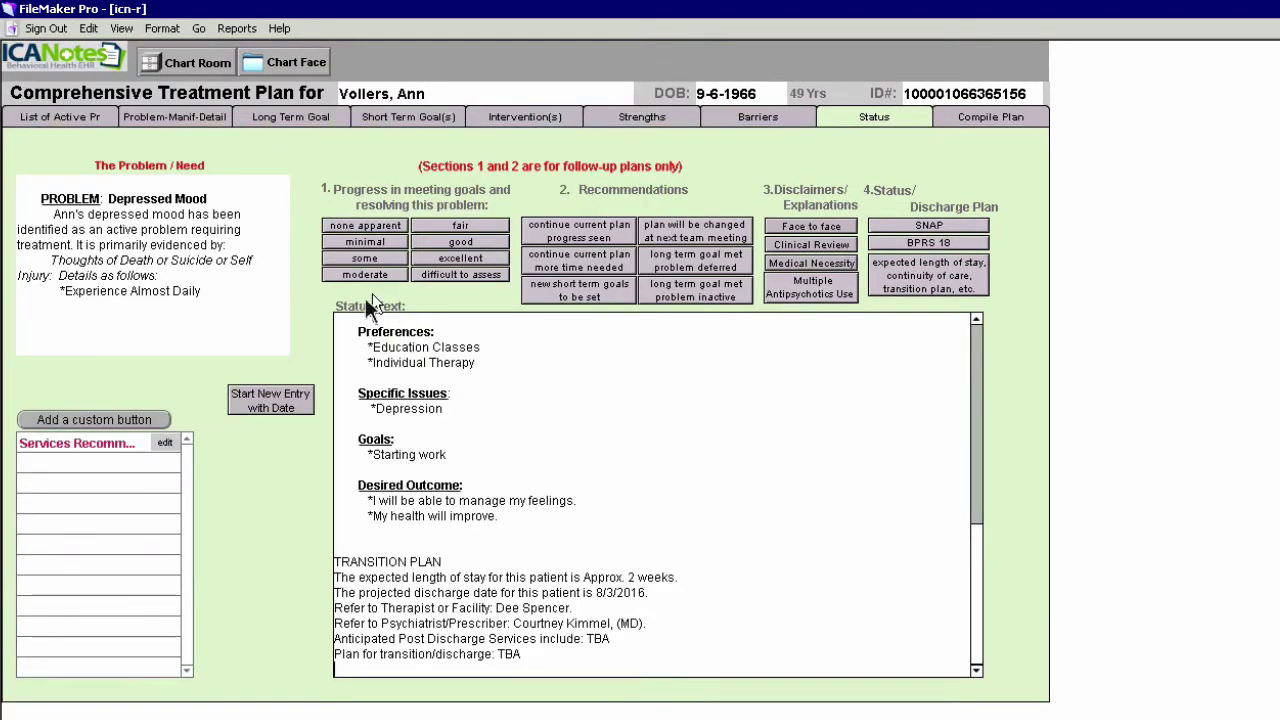
Select the TRANSITION PLAN heading line and apply Bold style to it
triple_click(330, 565)
right_click(353, 562)
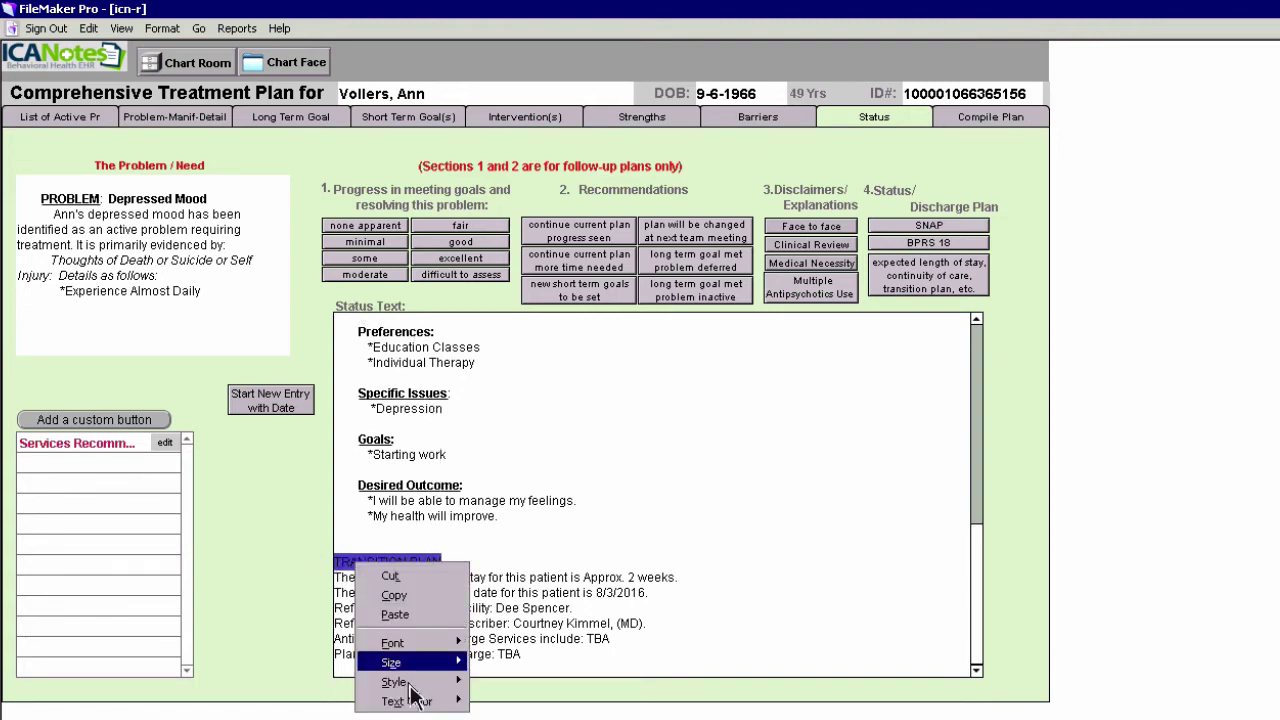
mouse_move(410, 688)
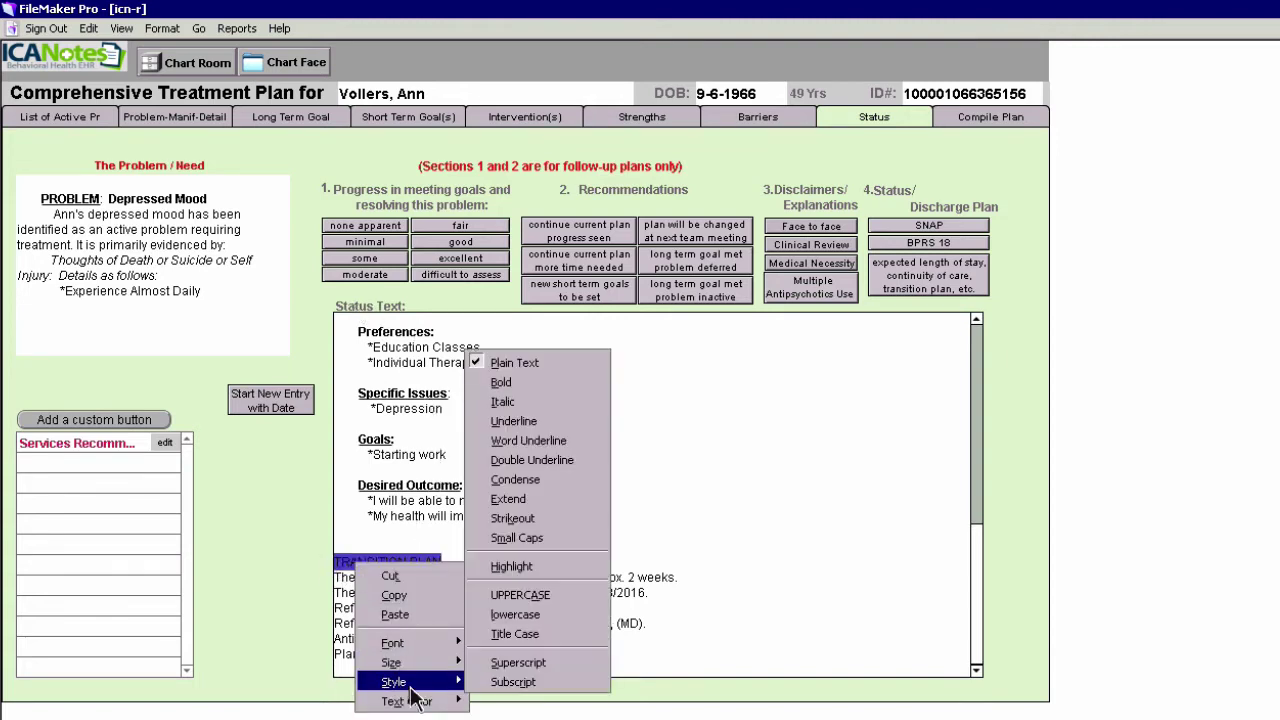
left_click(517, 383)
Deselect the heading and scroll through the Status Text to review it
left_click(983, 430)
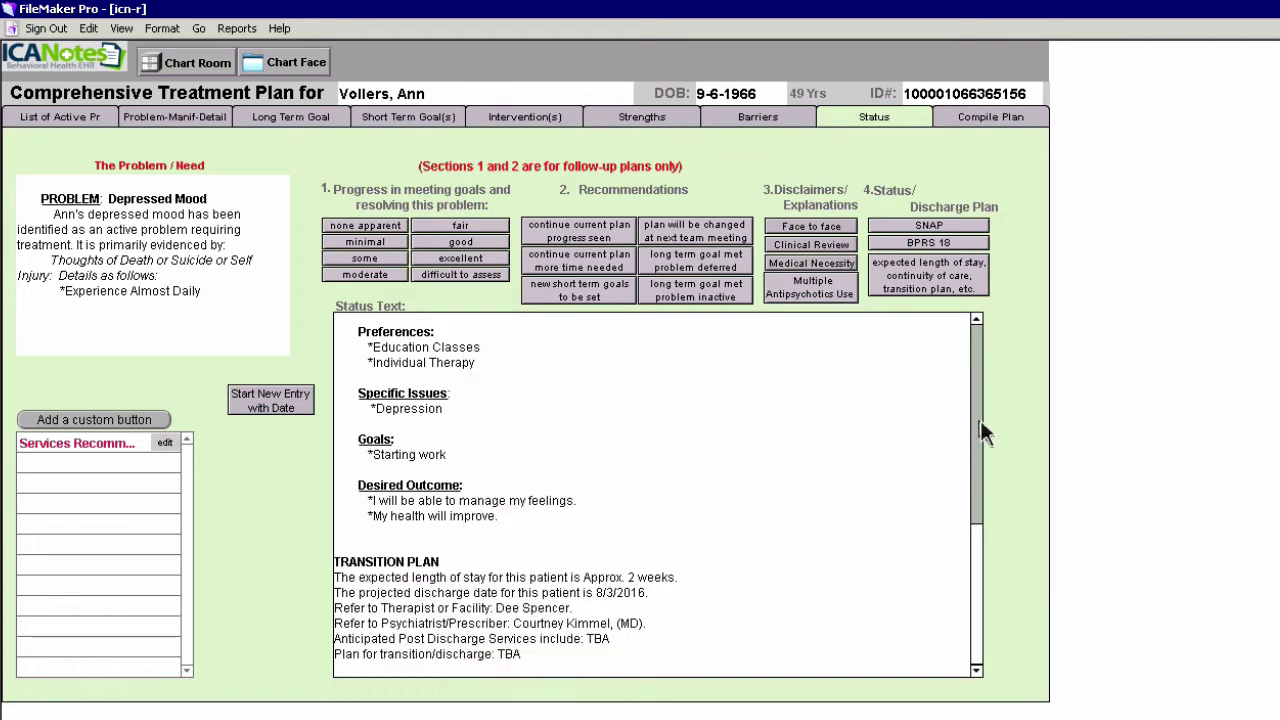
left_click(978, 435)
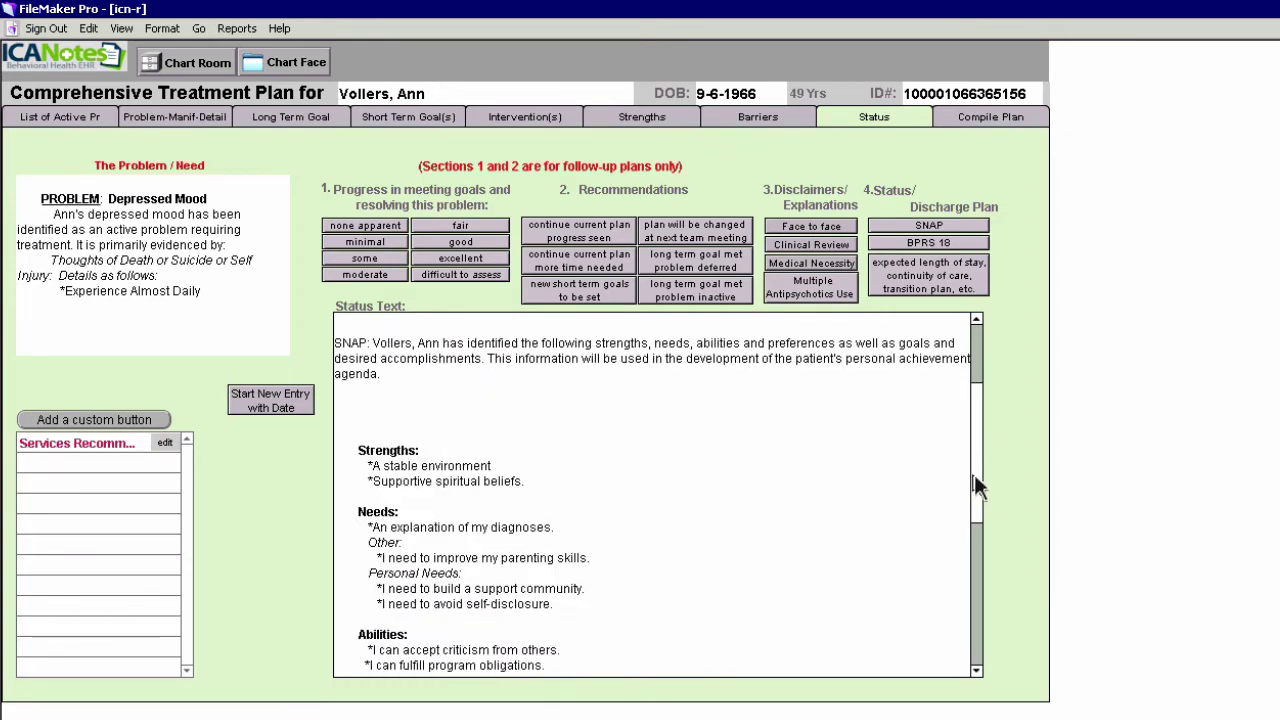
left_click_drag(974, 485, 966, 625)
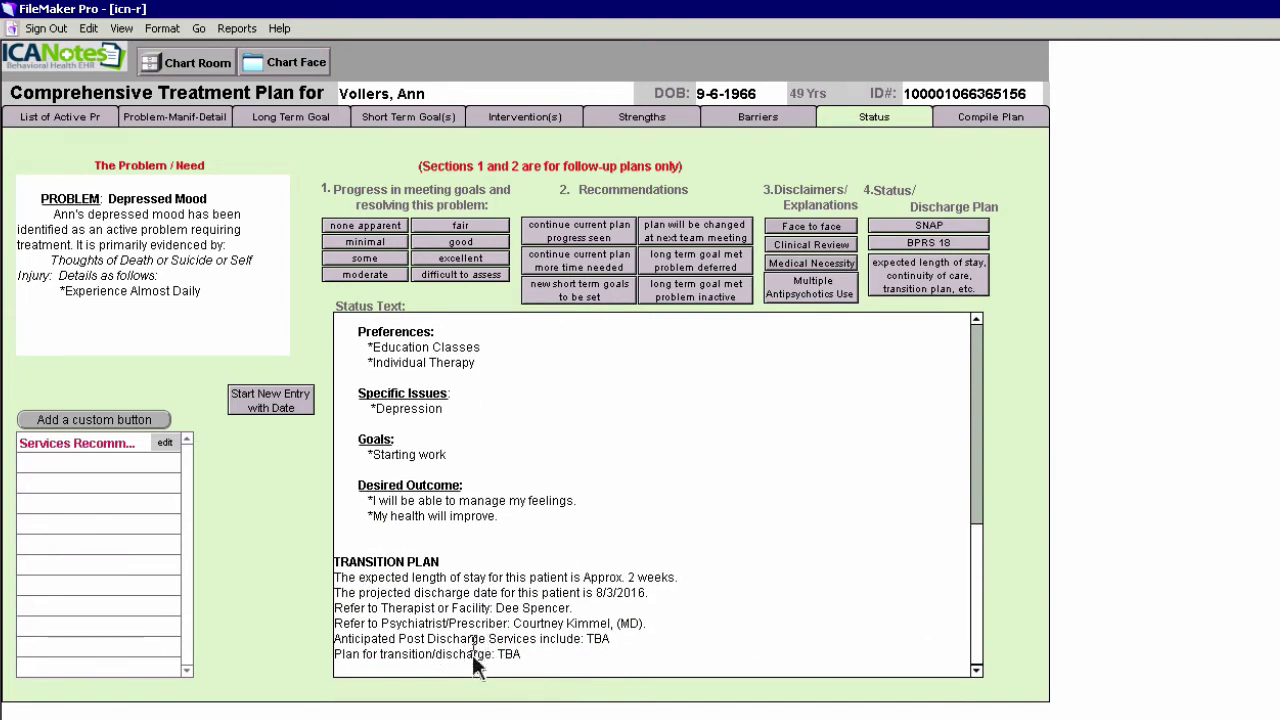
left_click(601, 642)
From the Compile Plan page, choose 'Add a New Problem/Need'
left_click(992, 120)
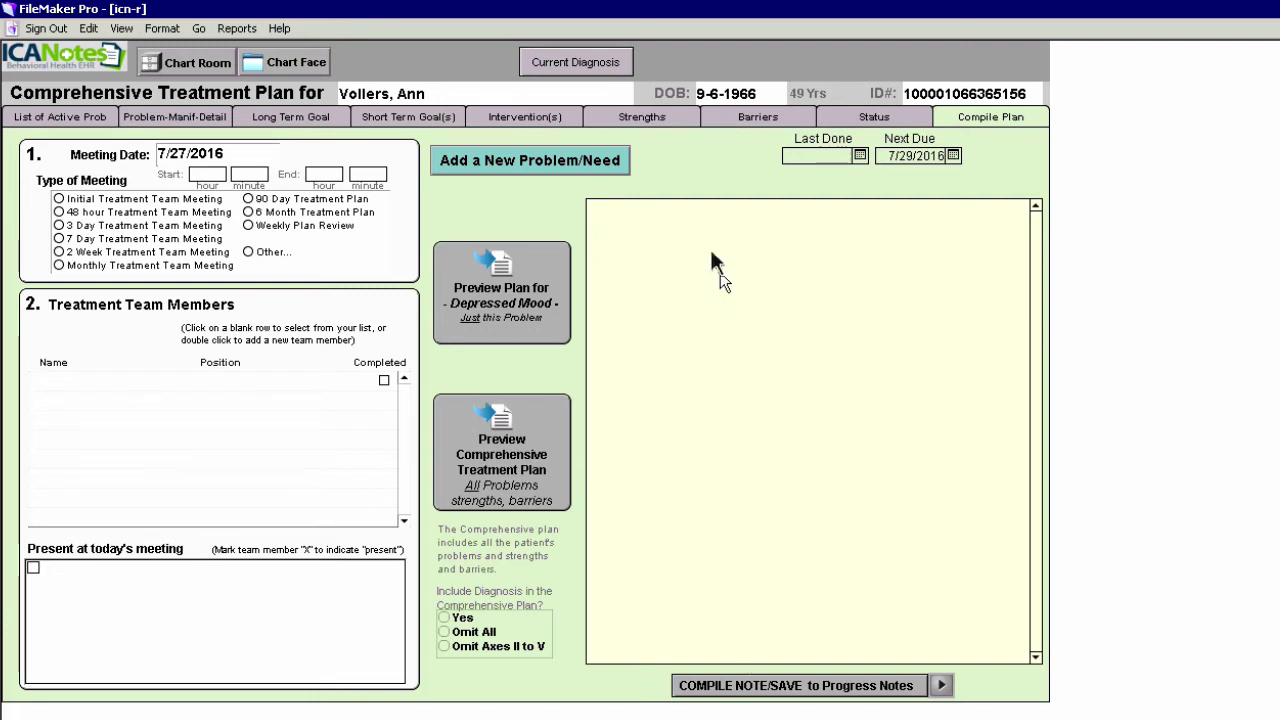
left_click(527, 168)
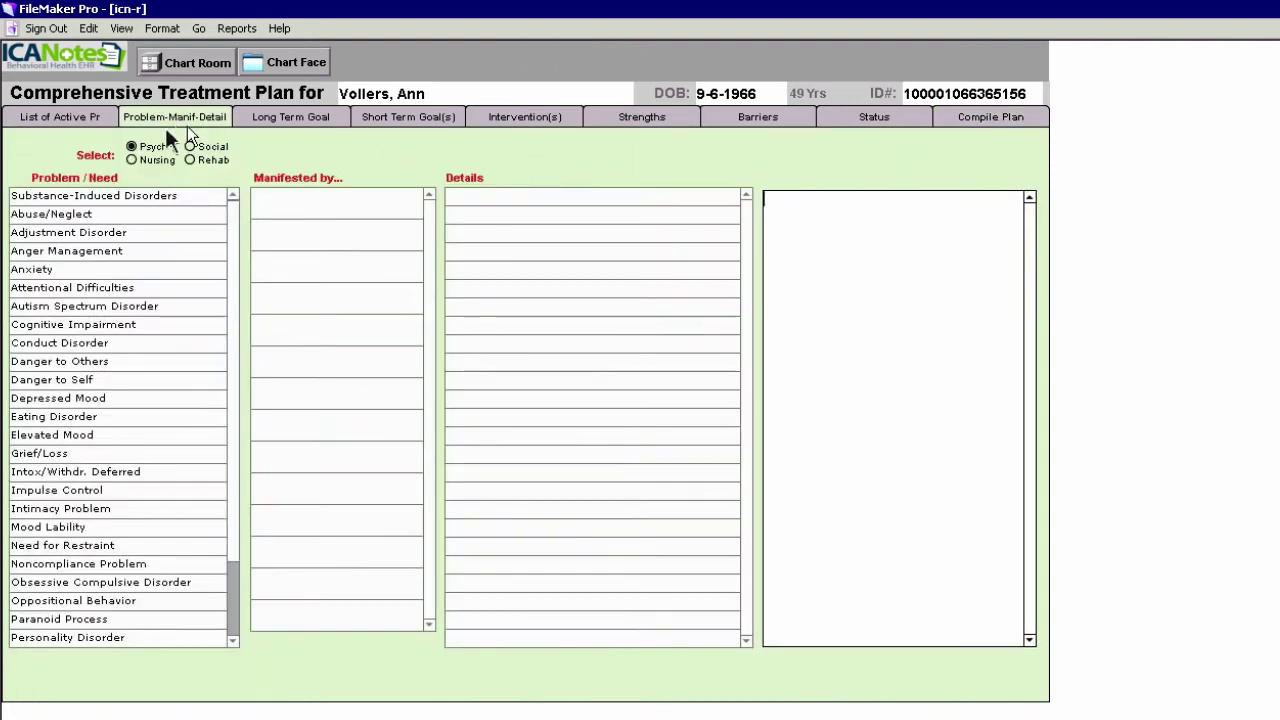
Add nursing problem Diabetes with unstable blood sugar, fasting glucose >125 mg/dl and A1C >7%
left_click(134, 160)
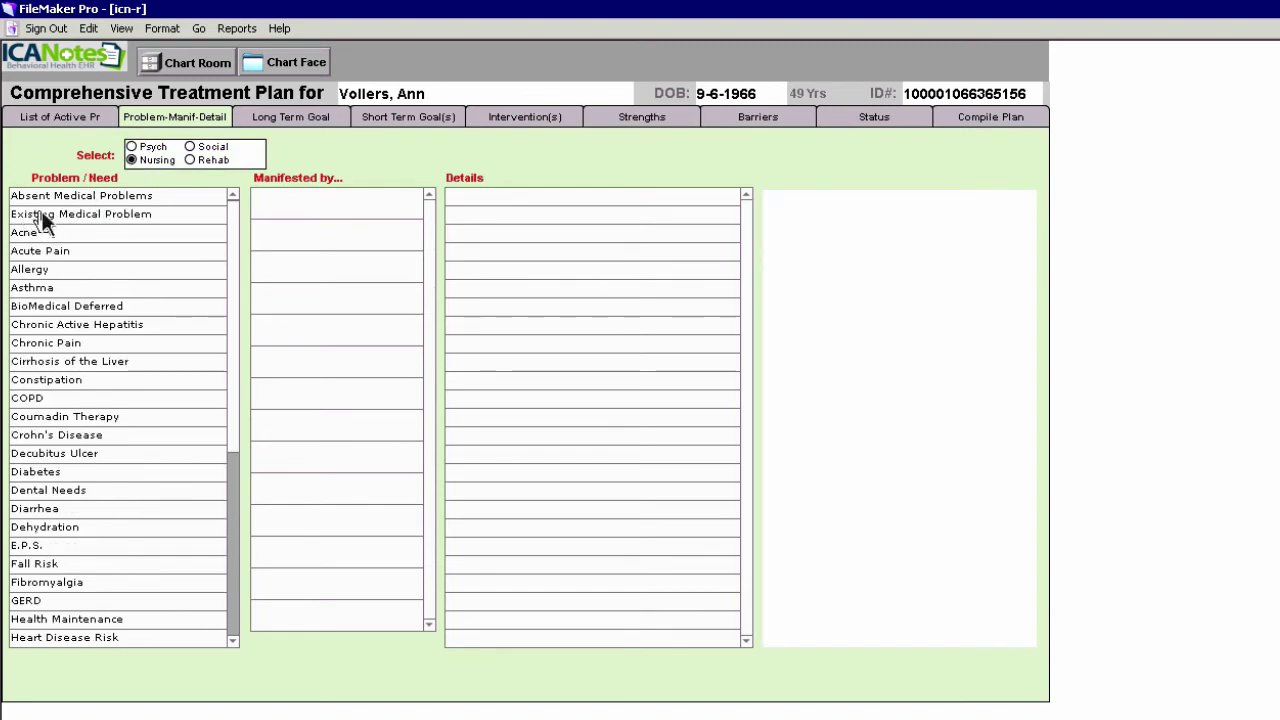
left_click(33, 478)
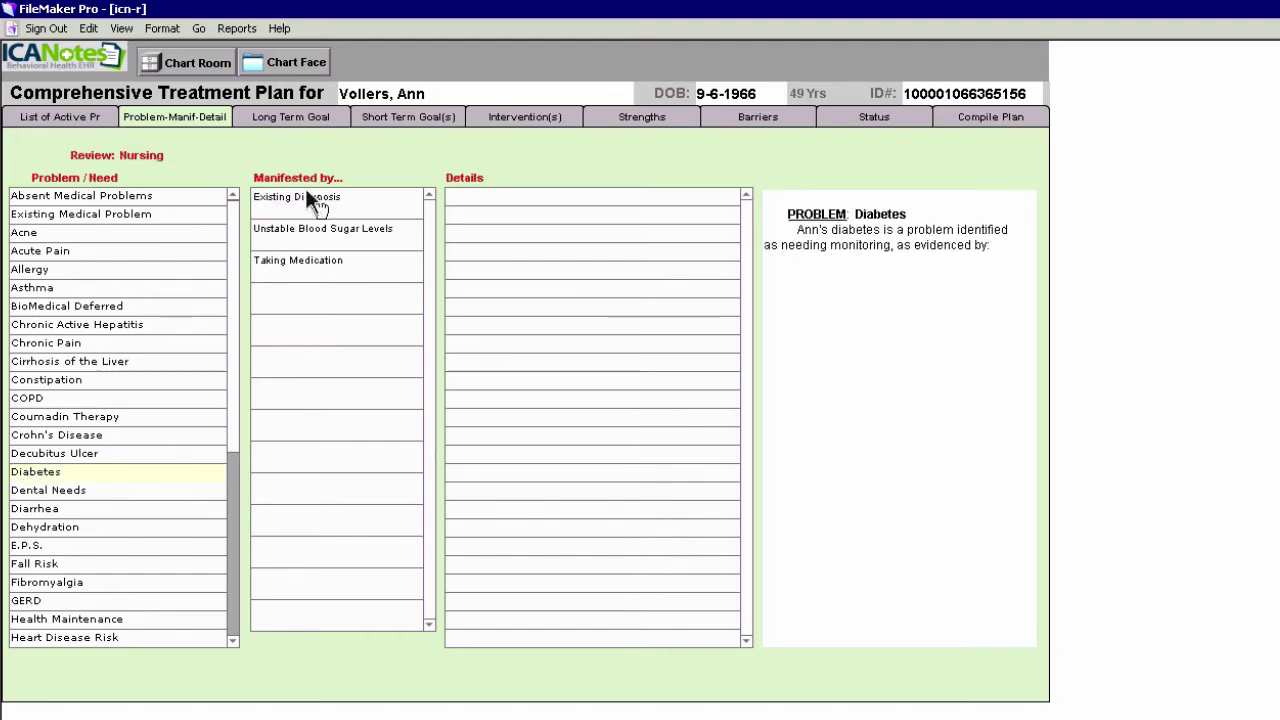
left_click(298, 233)
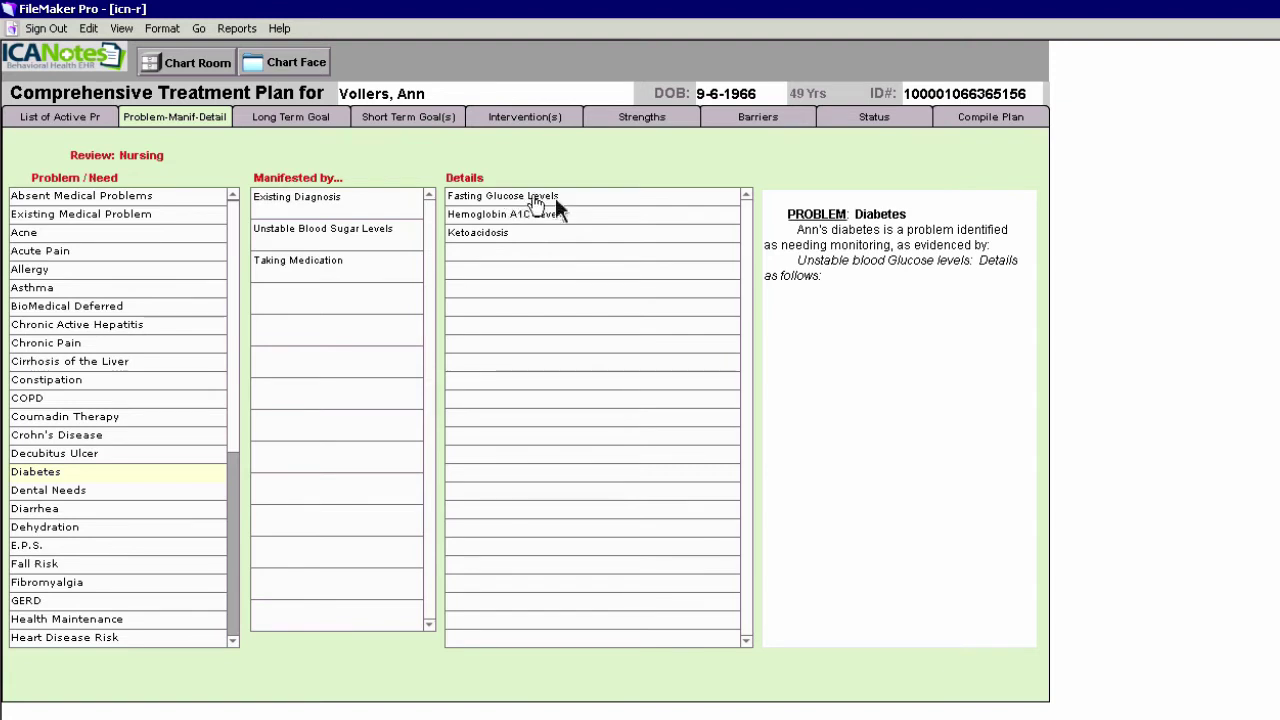
left_click(514, 199)
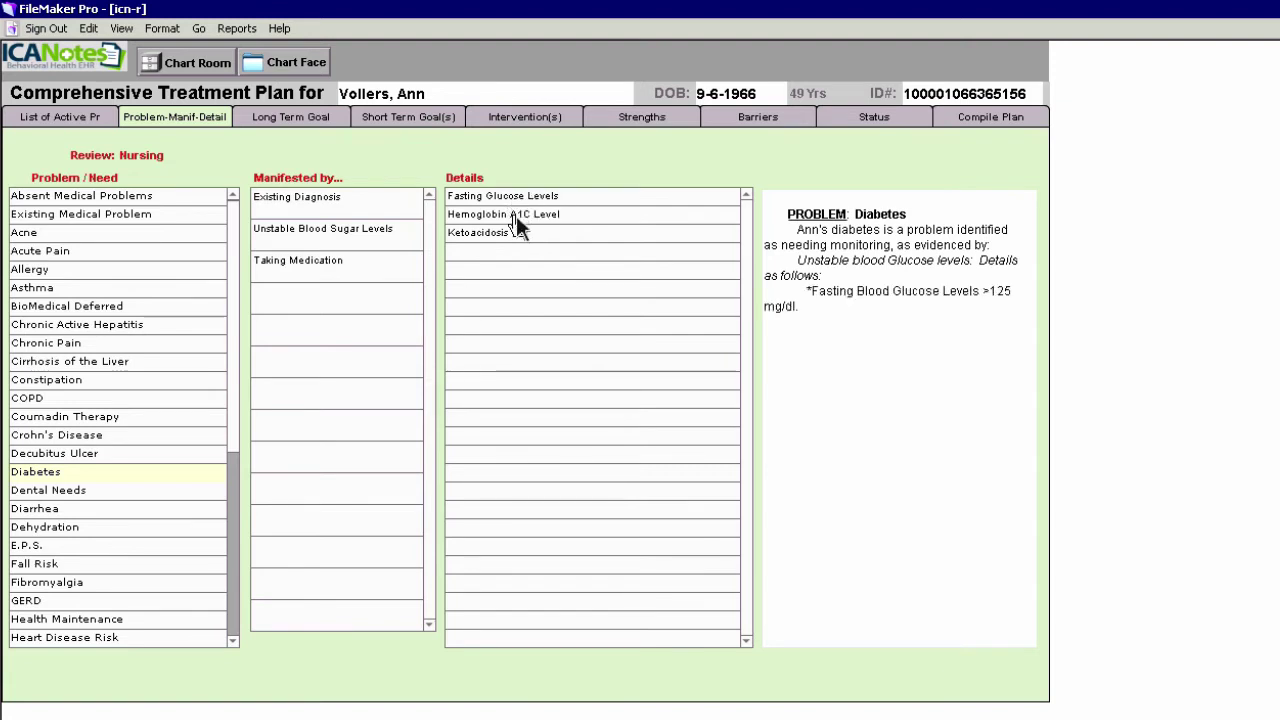
left_click(515, 219)
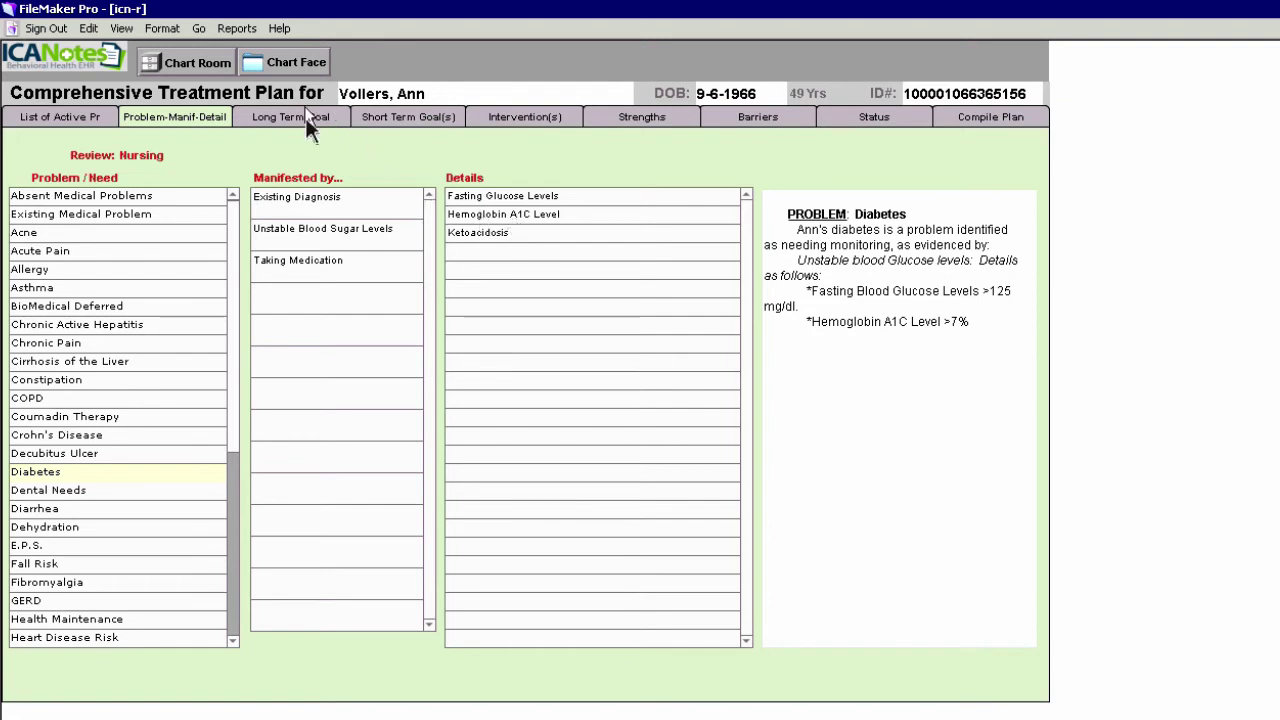
Set the long-term goal to Normal Blood Glucose Level with target date Aug 3, 2016
left_click(307, 124)
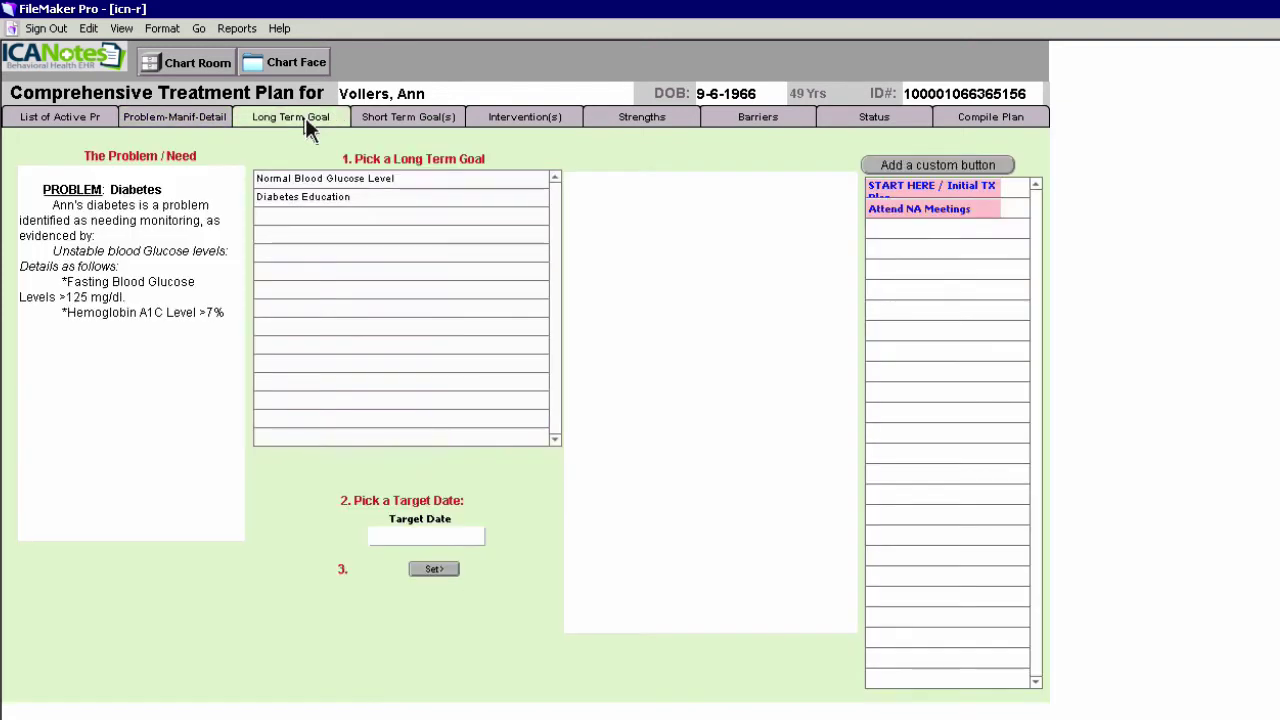
left_click(351, 184)
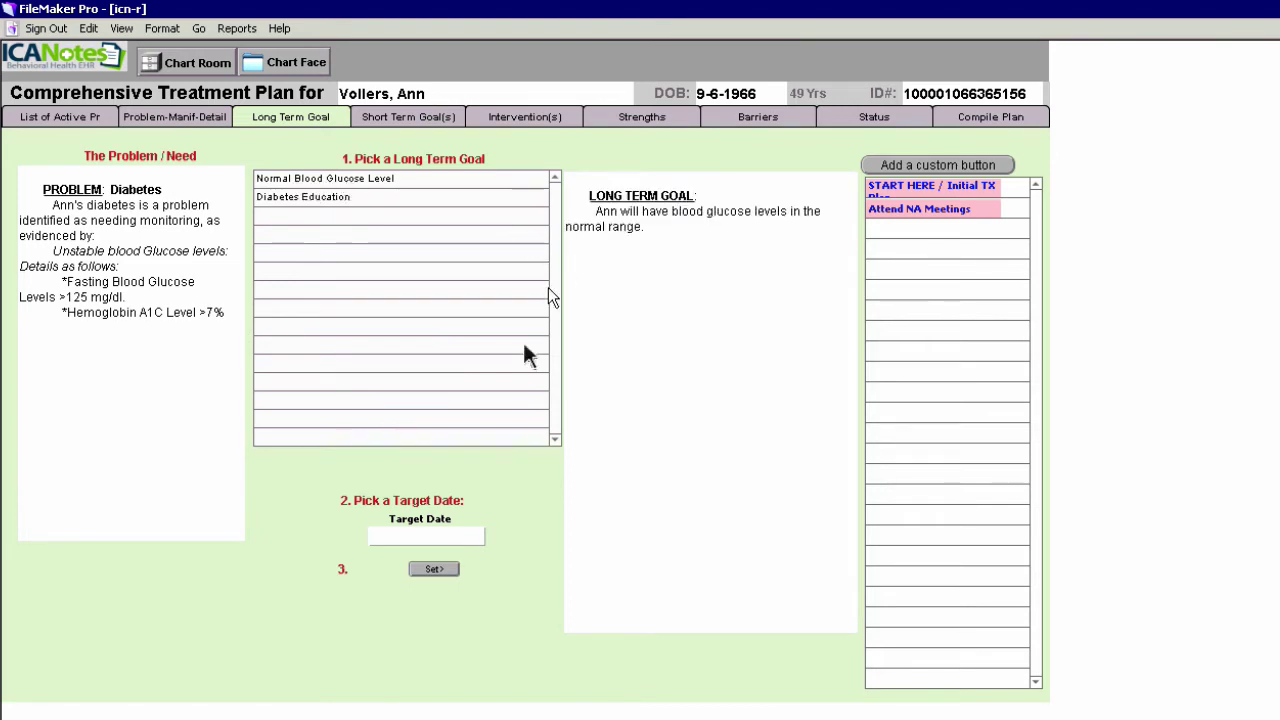
left_click(457, 538)
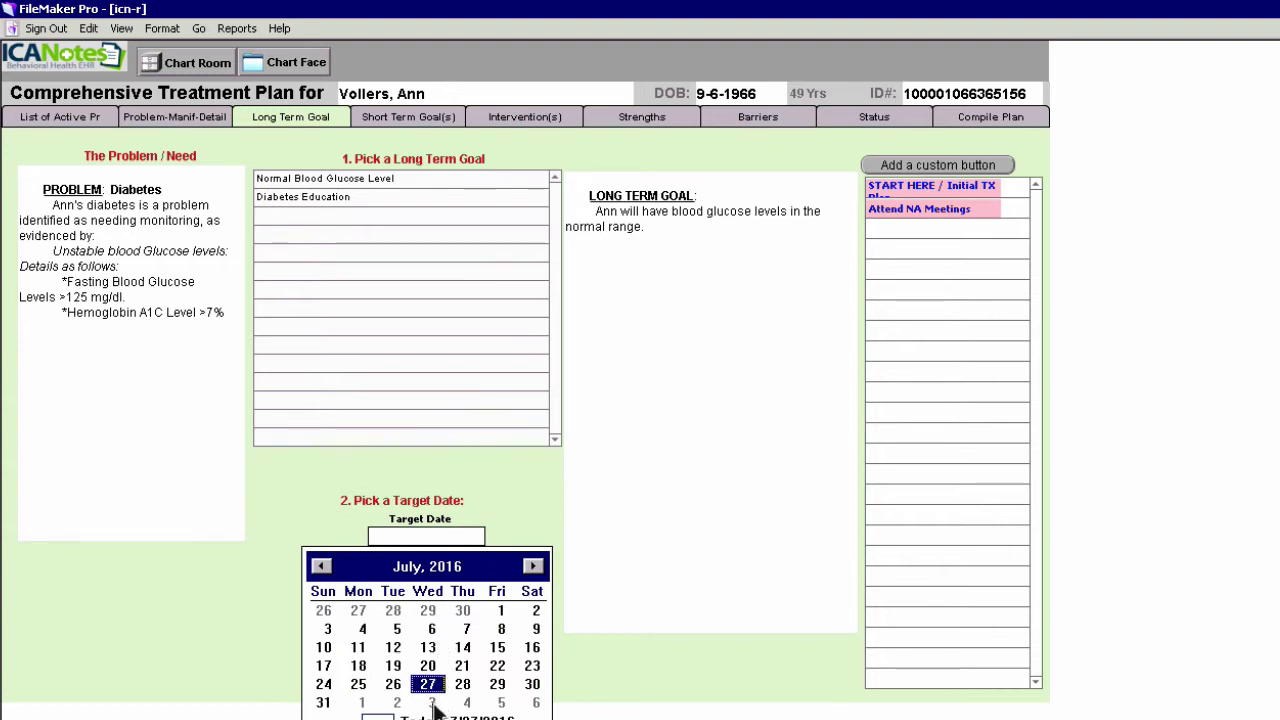
left_click(432, 703)
left_click(434, 570)
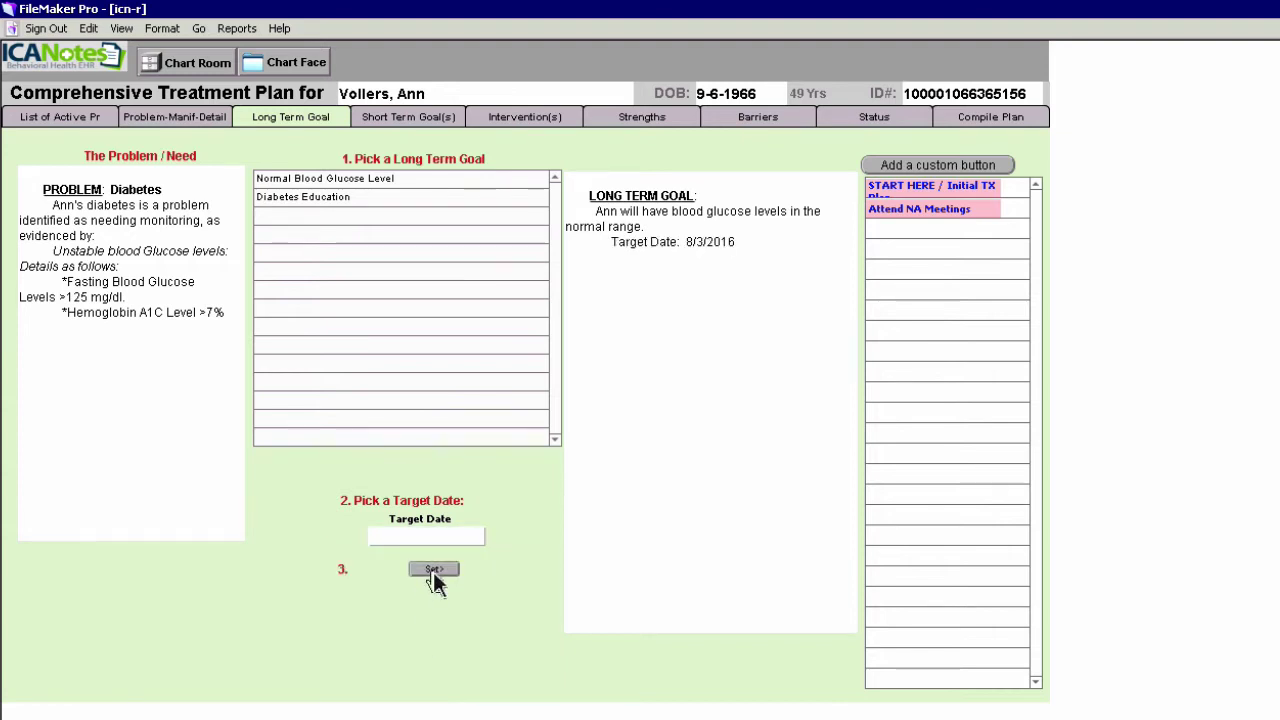
left_click(408, 122)
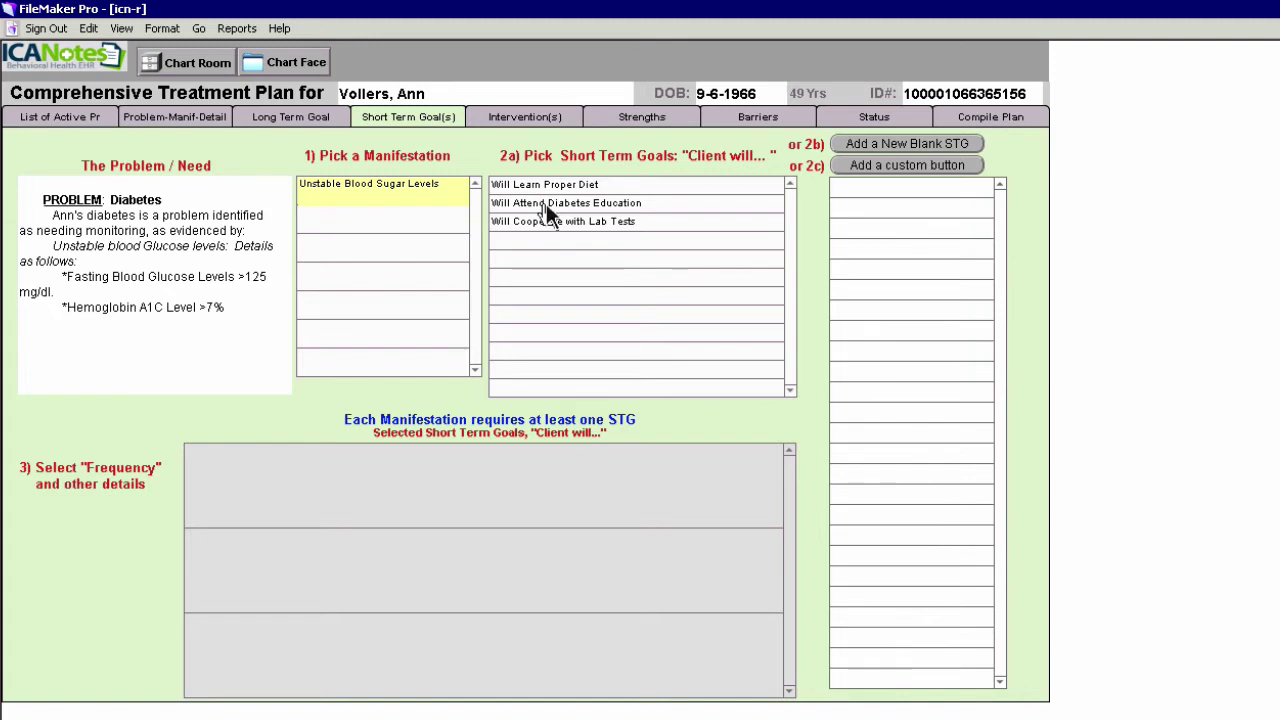
Add 'Will Attend Diabetes Education' at 1-3 times per week, 20 minutes, target 7/29/2016
left_click(546, 203)
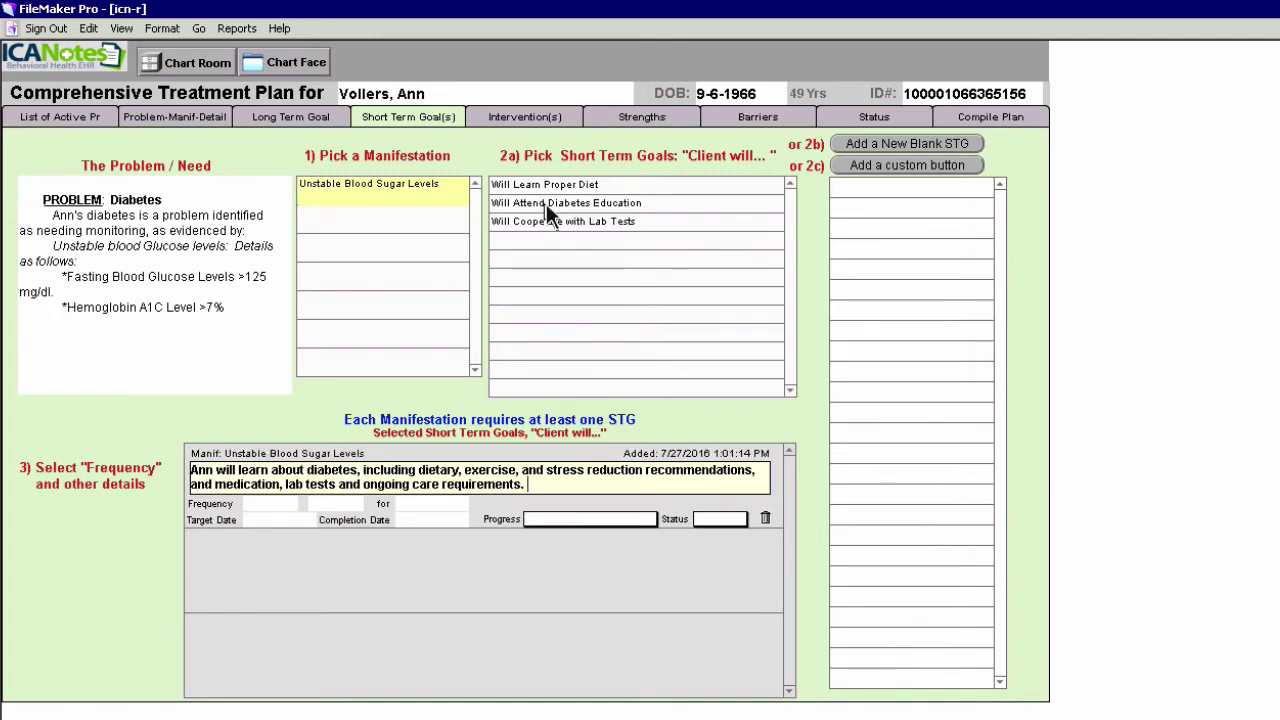
left_click(271, 508)
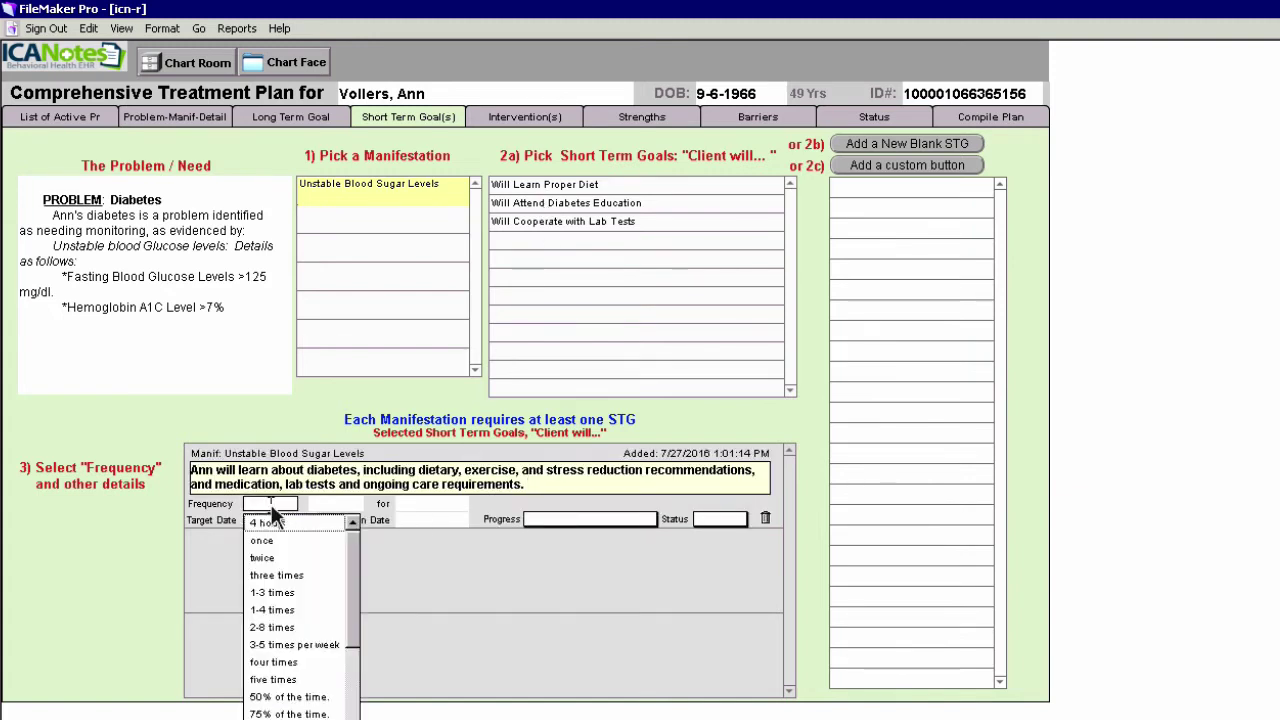
left_click(273, 596)
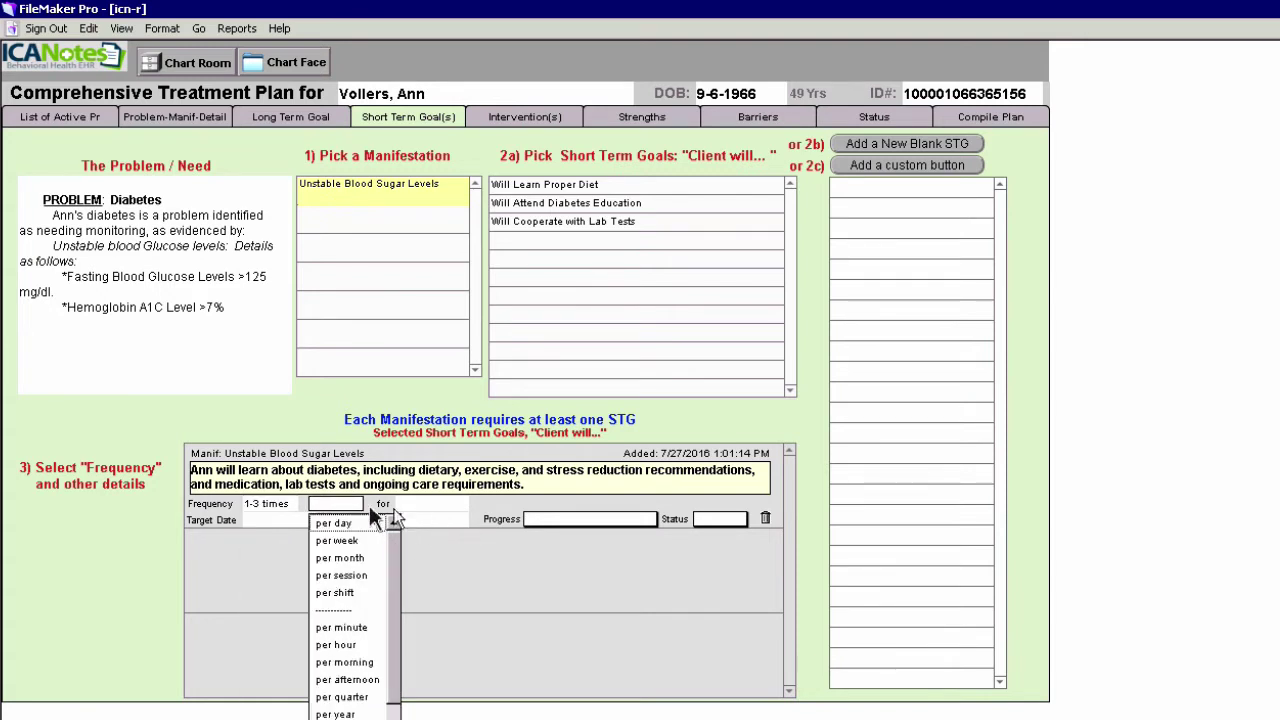
left_click(340, 541)
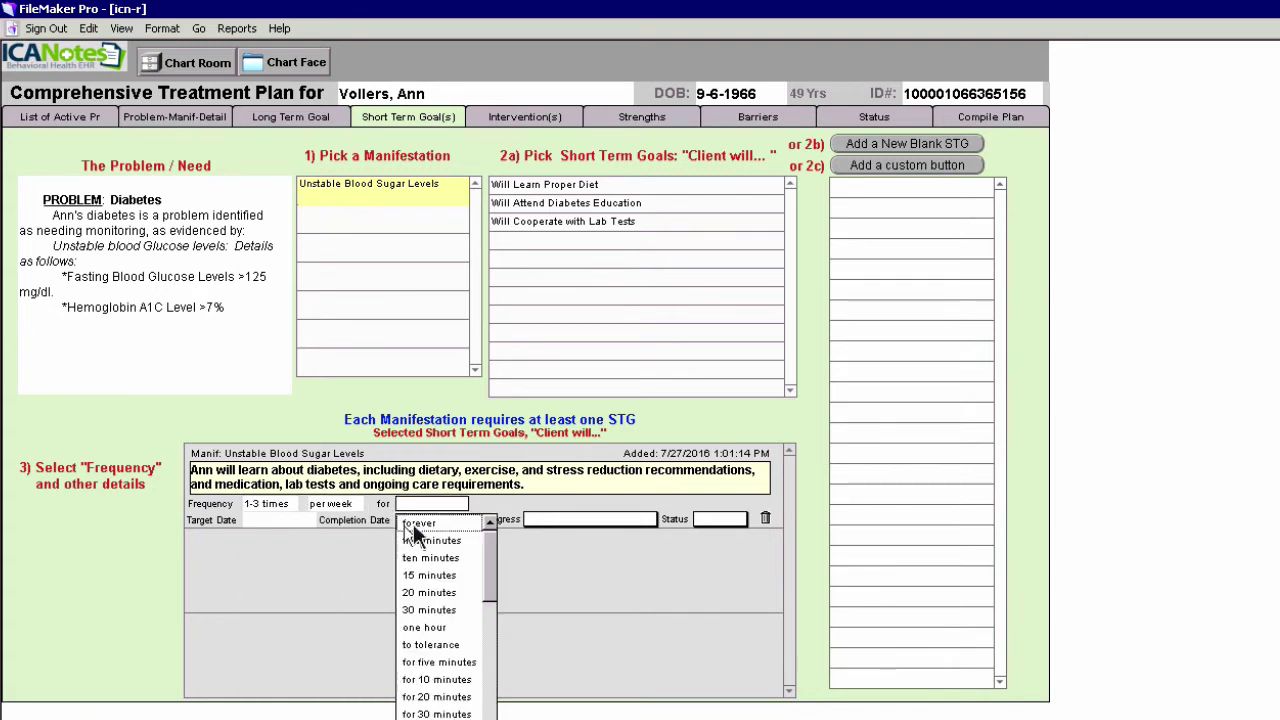
left_click(424, 593)
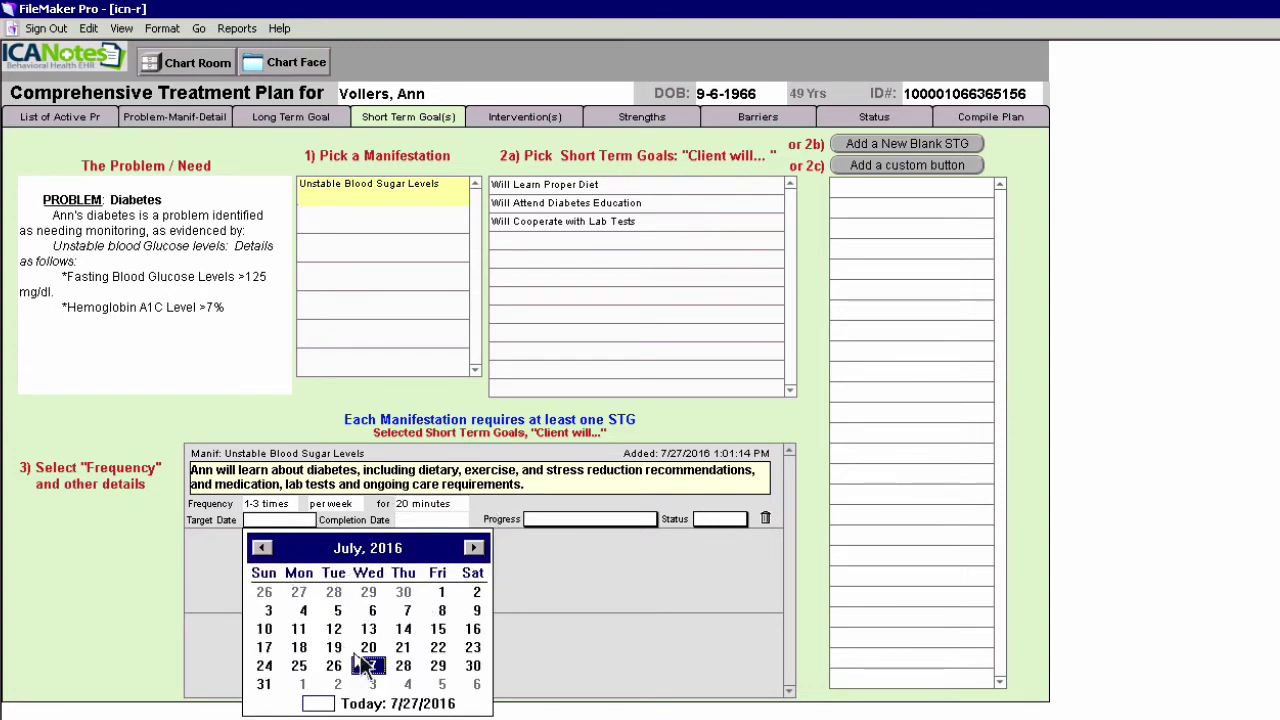
left_click(437, 666)
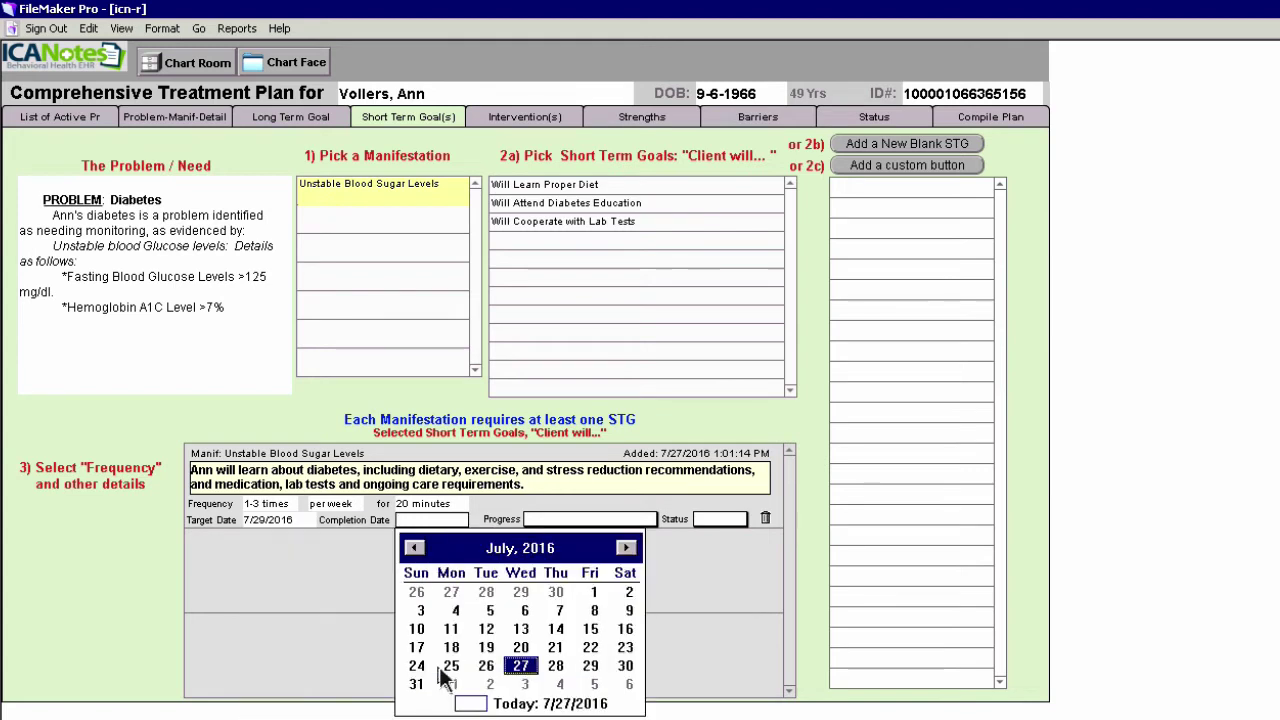
left_click(683, 564)
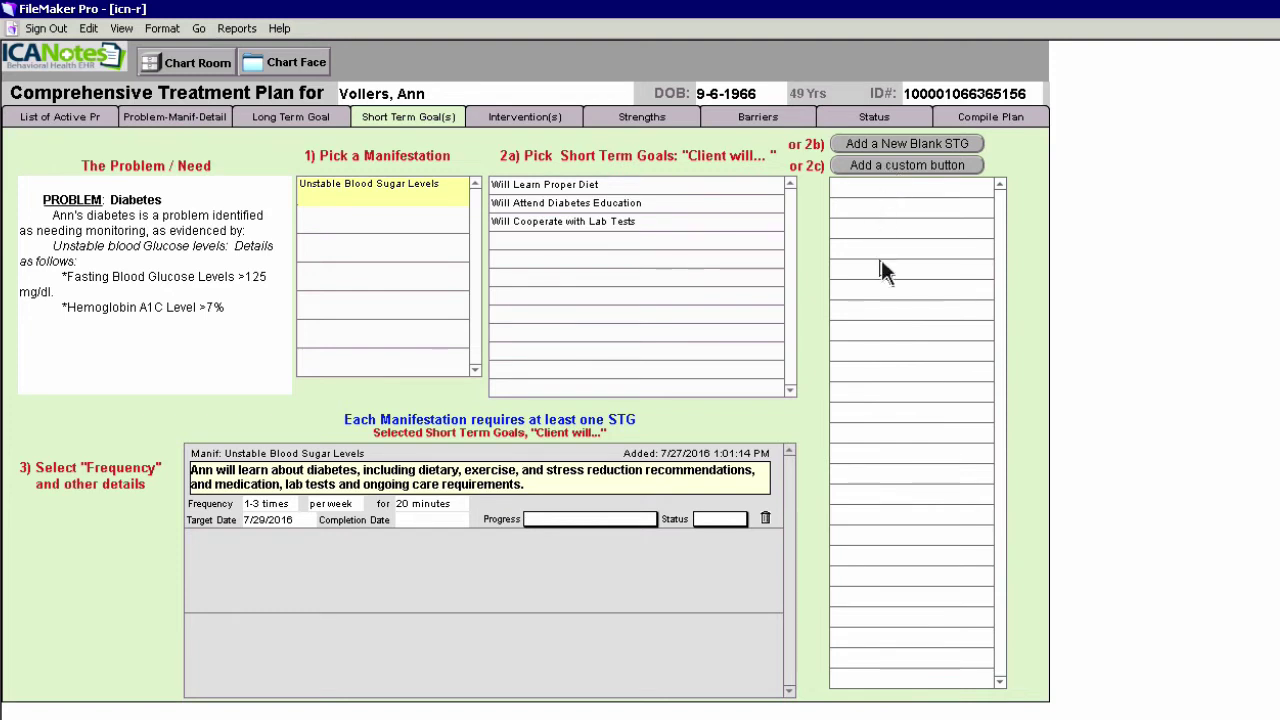
Attach the Teach Diabetes Education intervention to the diabetes education goal, then view Strengths
left_click(537, 119)
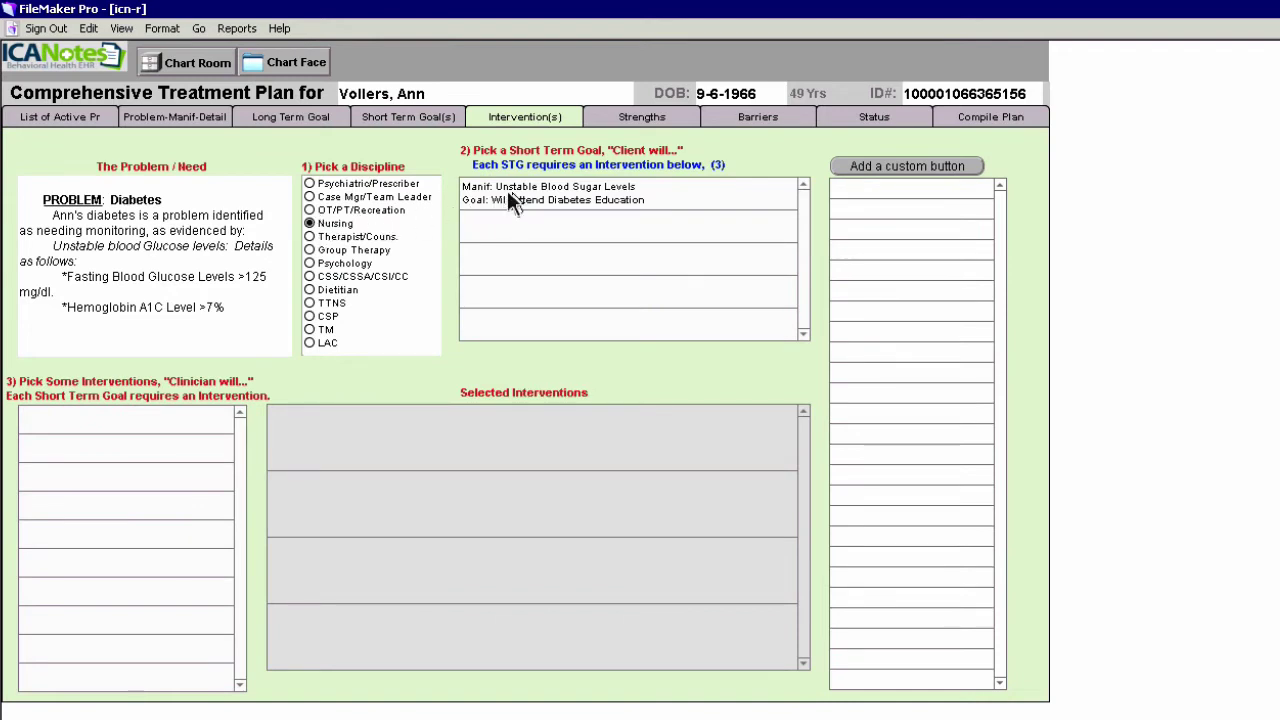
left_click(562, 190)
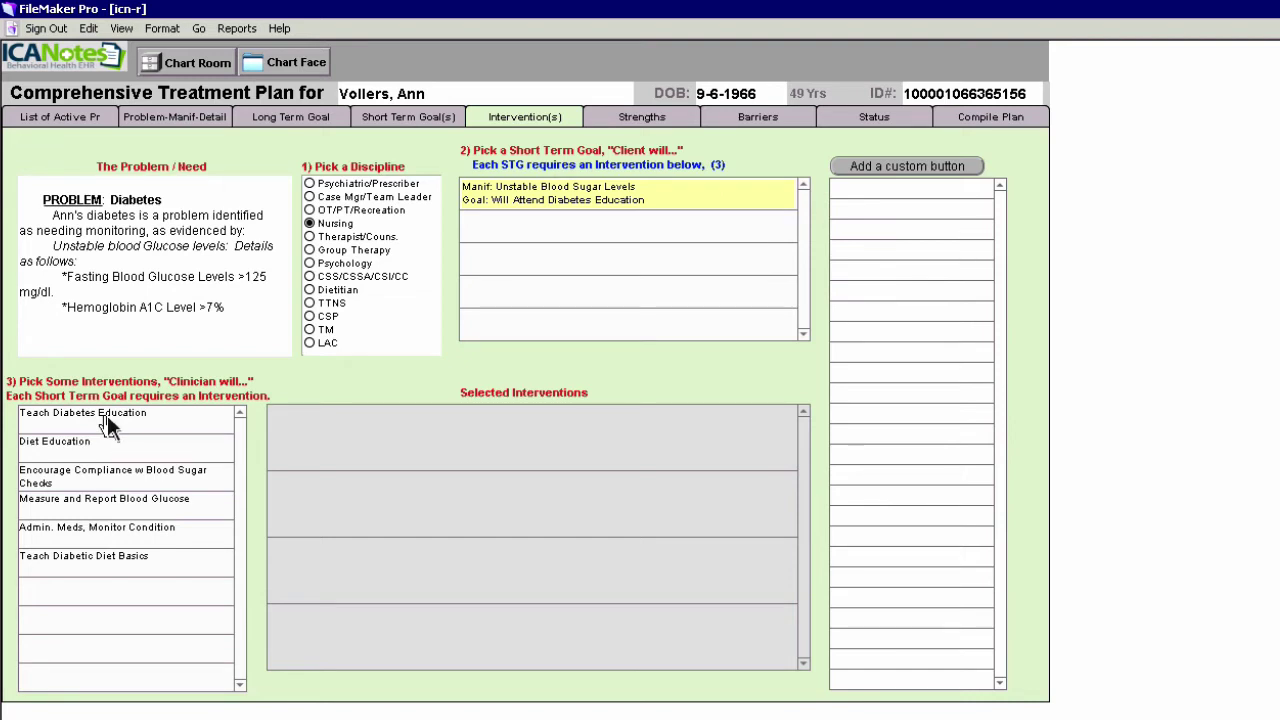
left_click(107, 415)
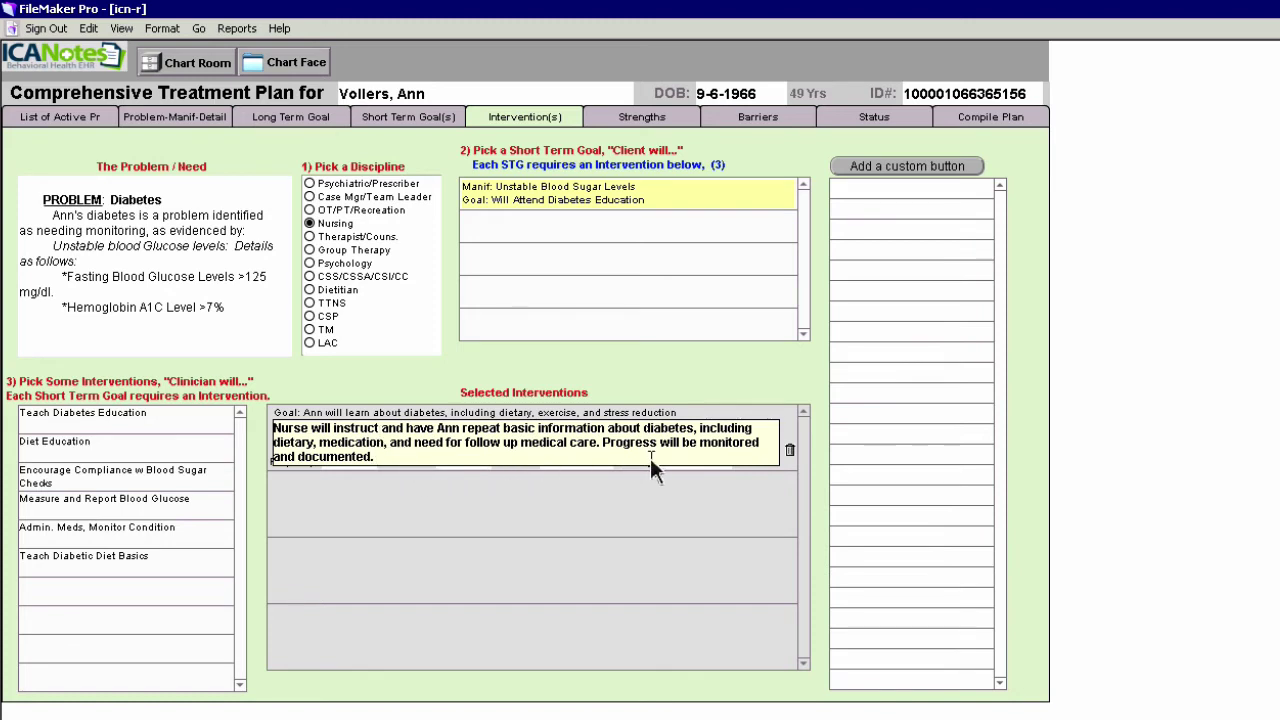
left_click(647, 116)
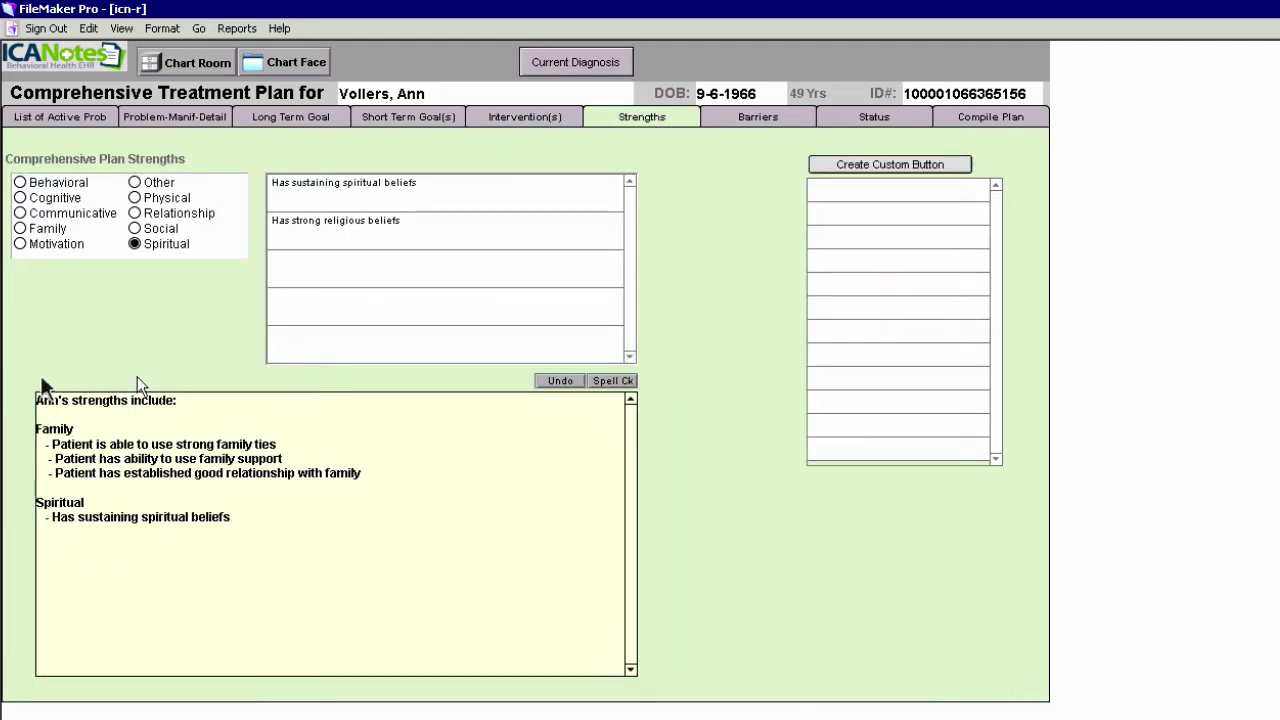
Pass through the Barriers page to the empty Diabetes Status page
left_click(768, 120)
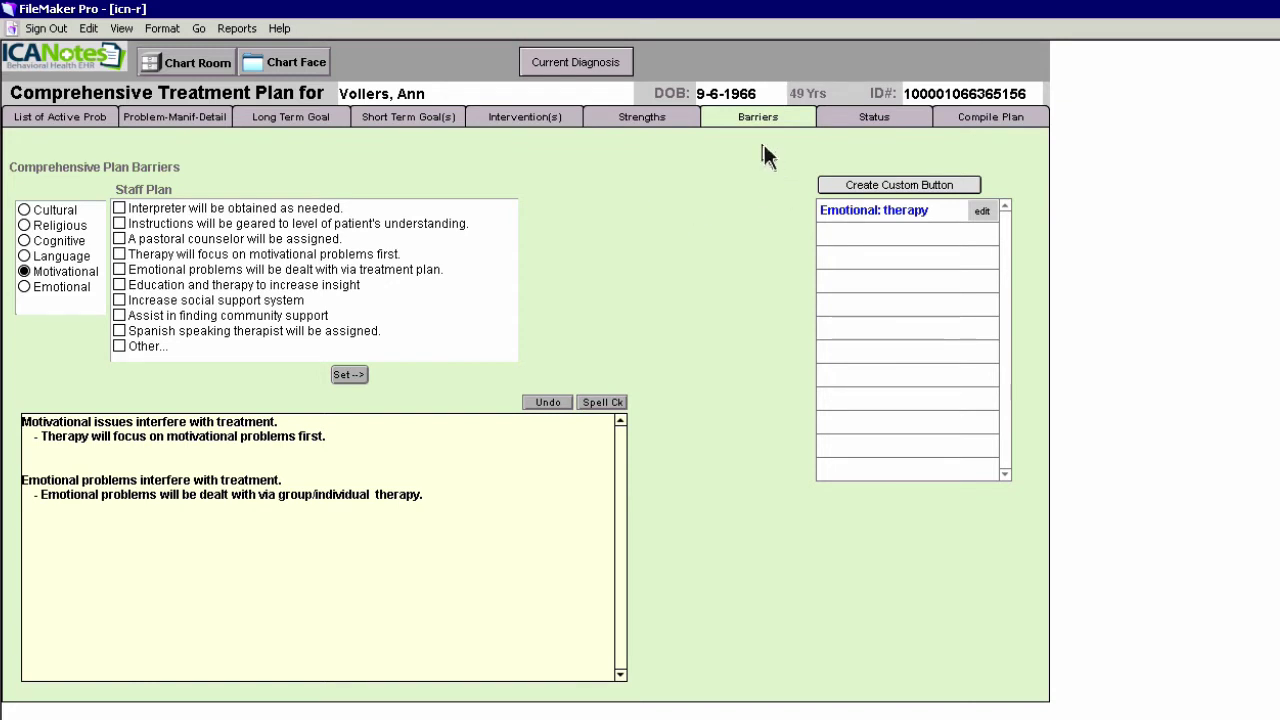
left_click(882, 126)
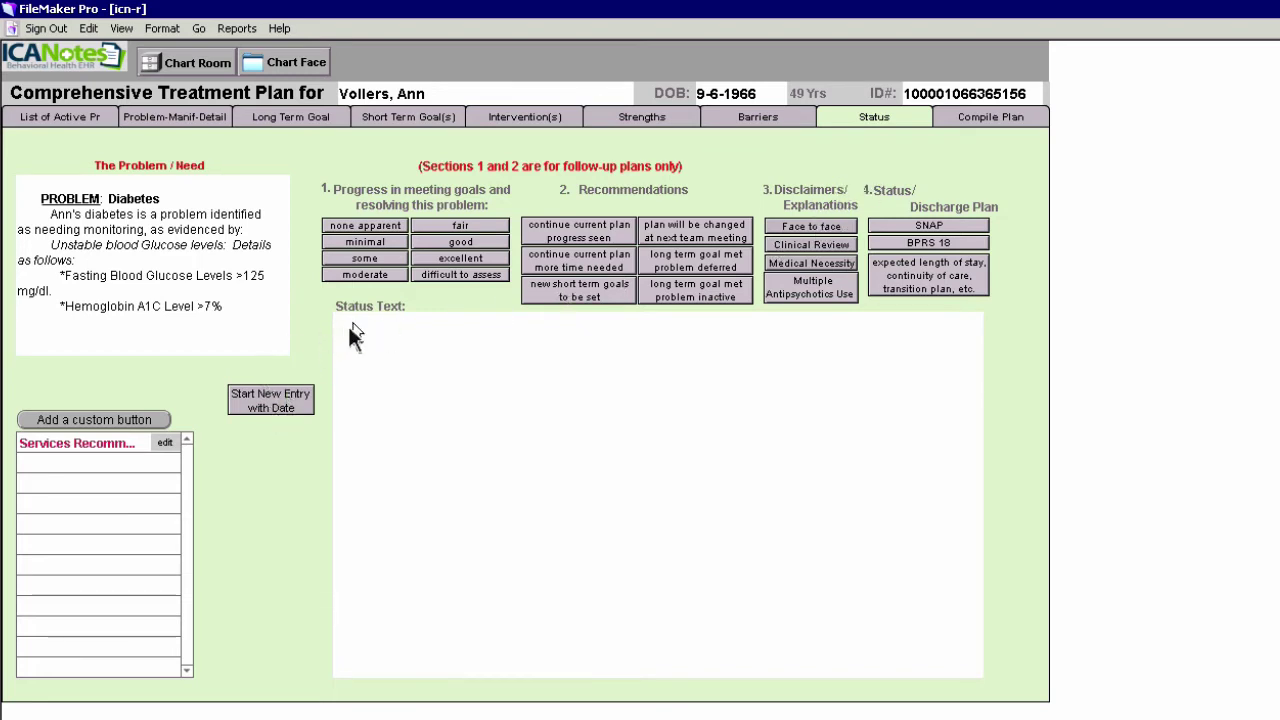
Add a 7/27/2016 status entry stating the face-to-face treatment planning meeting
left_click(287, 402)
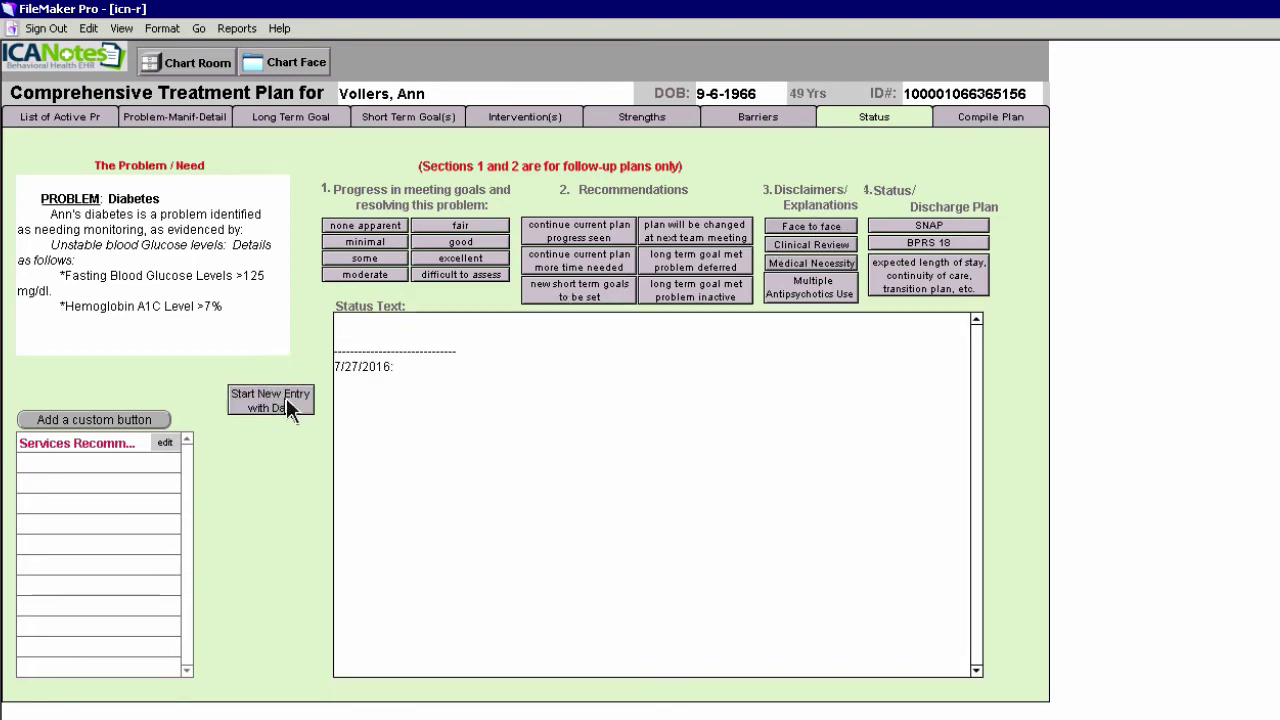
left_click(818, 226)
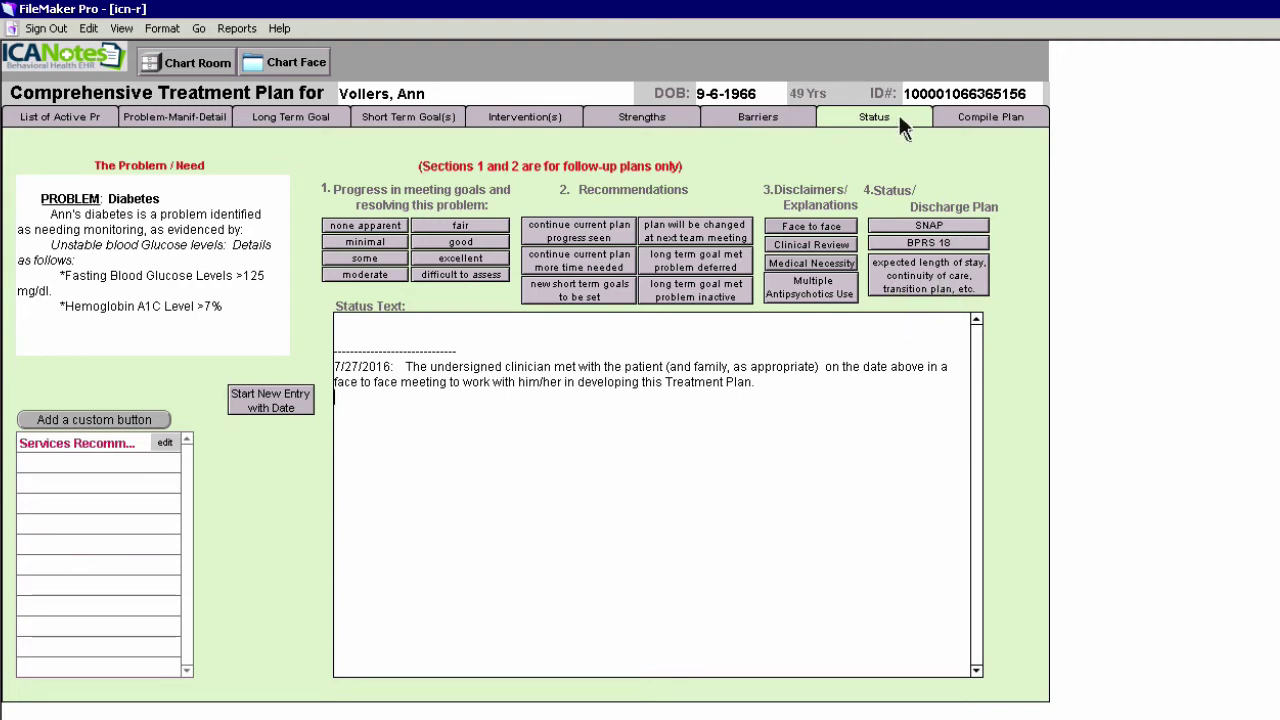
left_click(997, 118)
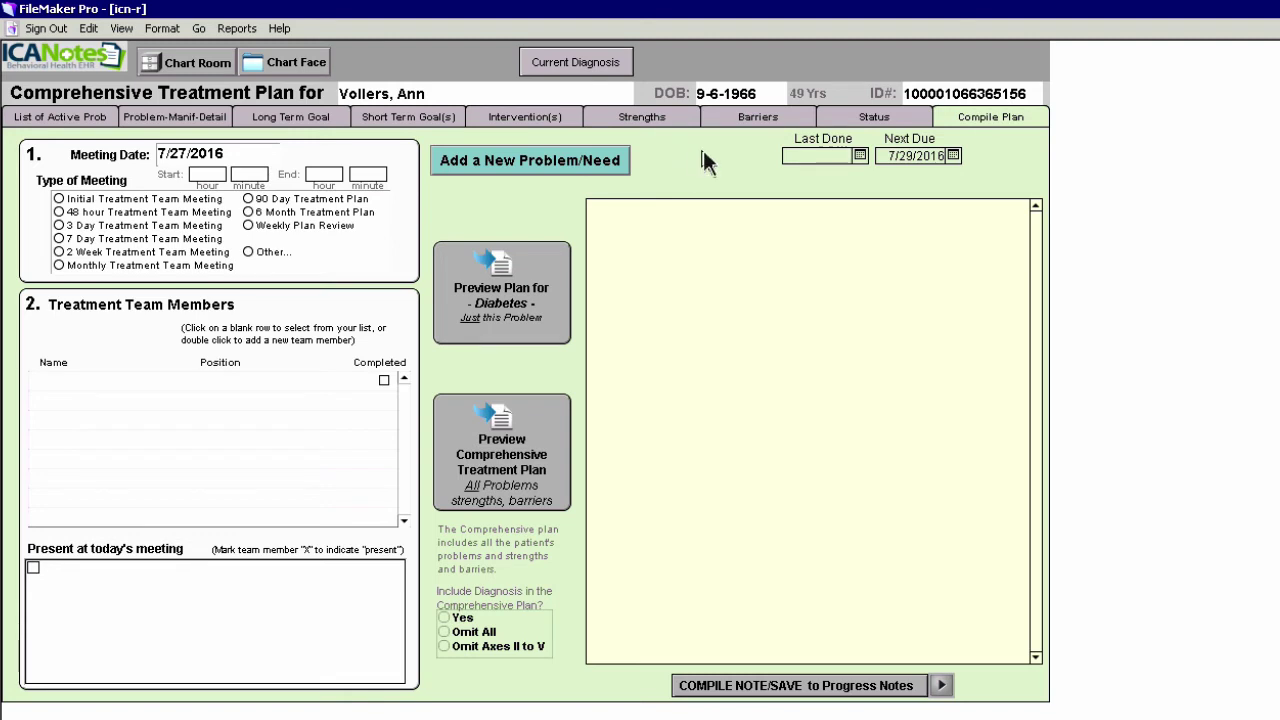
Set last done to 7/27/2016 and keep the next due date at 10/25/2016
left_click(859, 156)
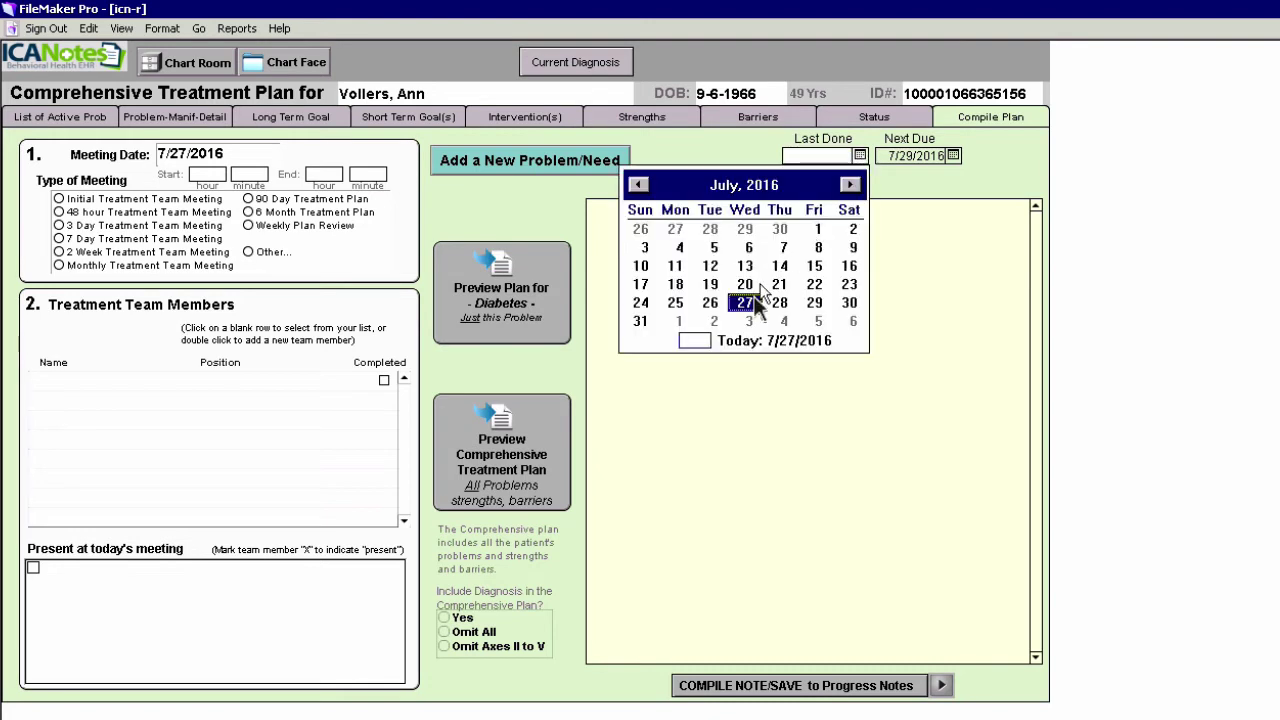
left_click(745, 303)
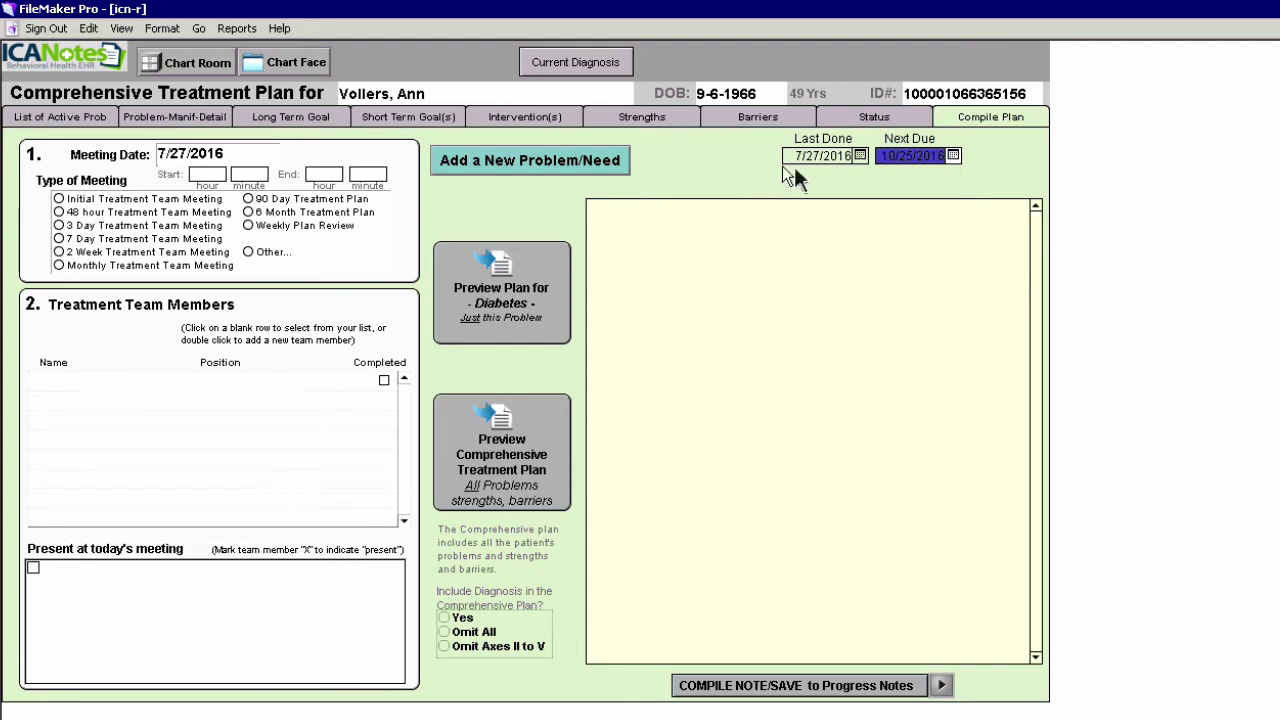
left_click(953, 158)
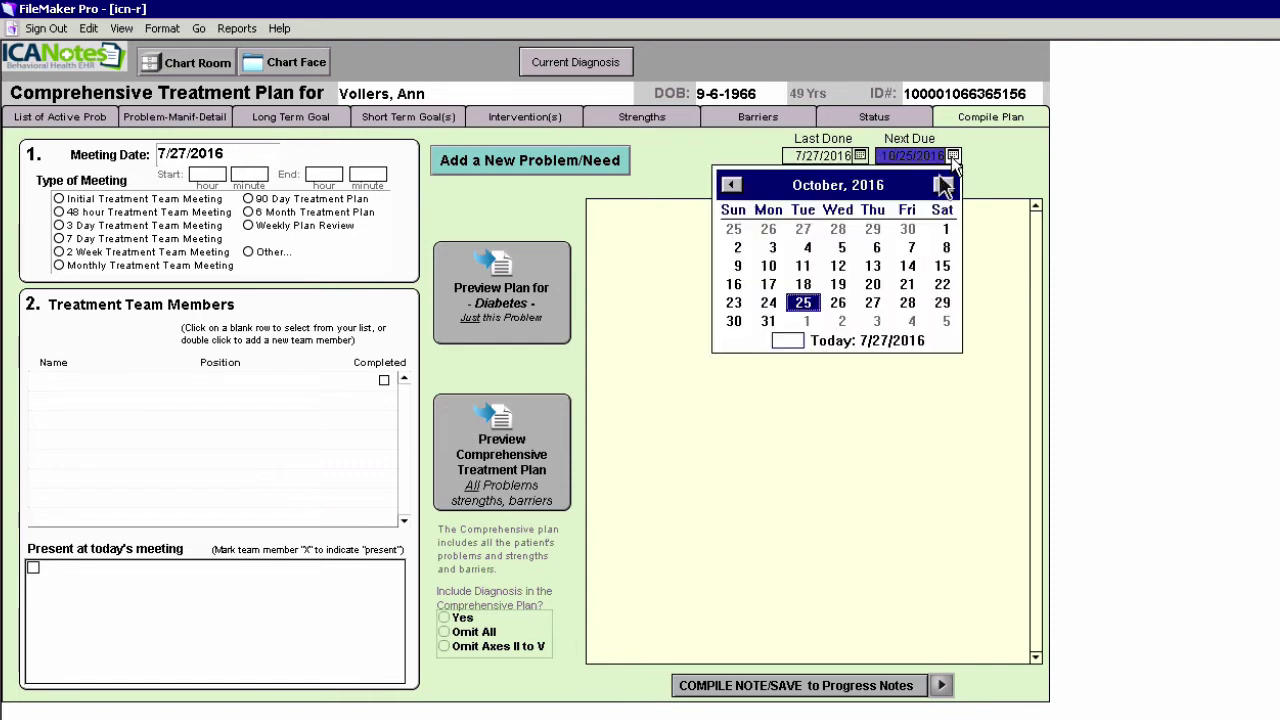
left_click(454, 200)
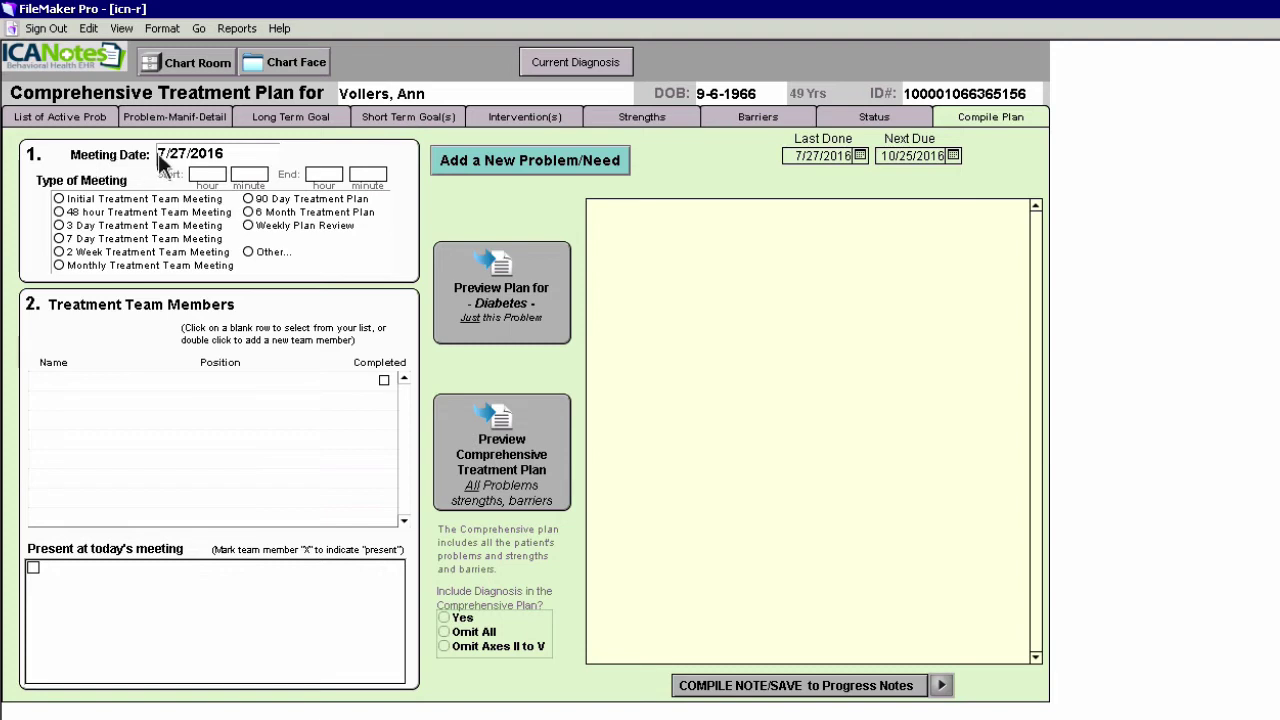
Set the meeting time to 11:00–11:15 and mark it an Initial Treatment Team Meeting
left_click(208, 174)
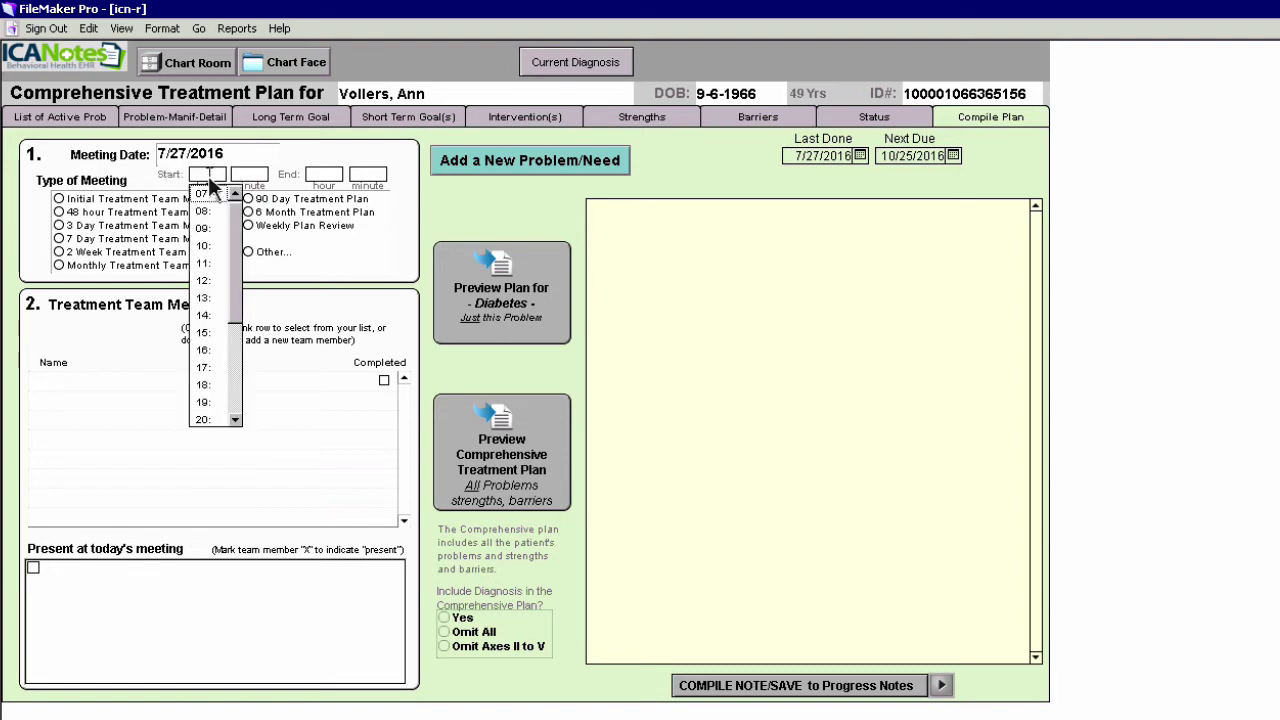
left_click(207, 266)
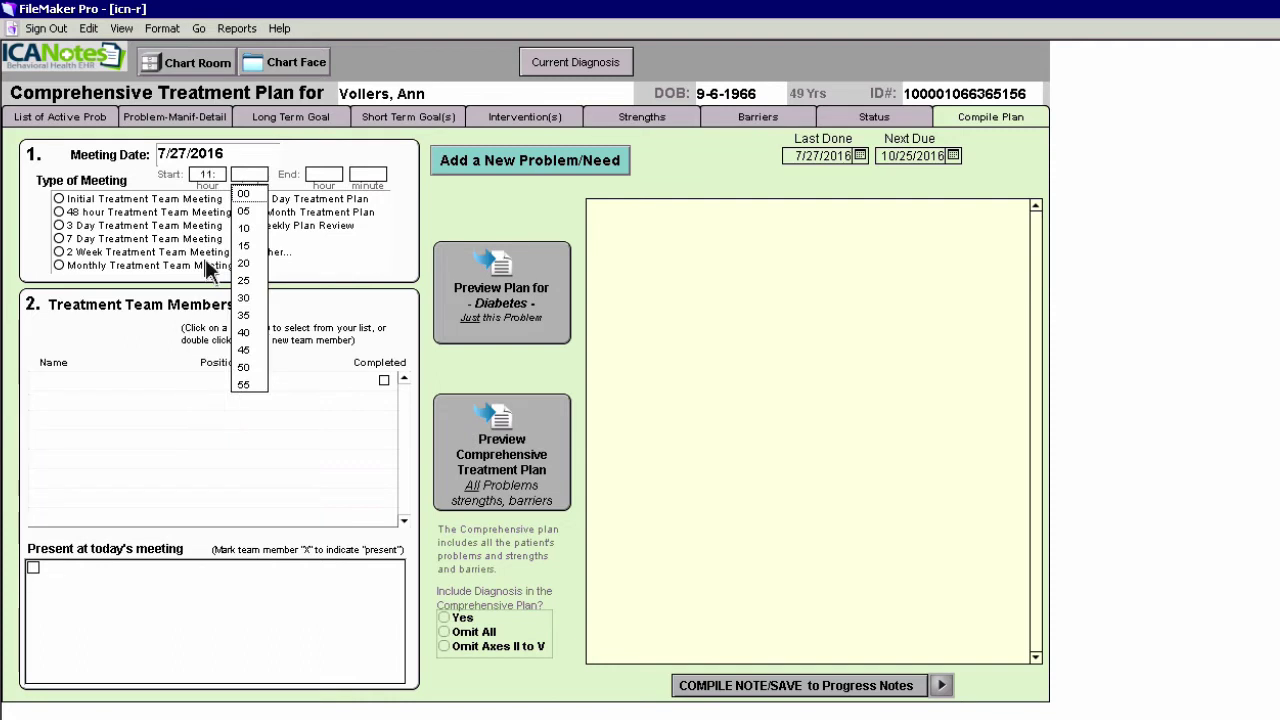
left_click(250, 194)
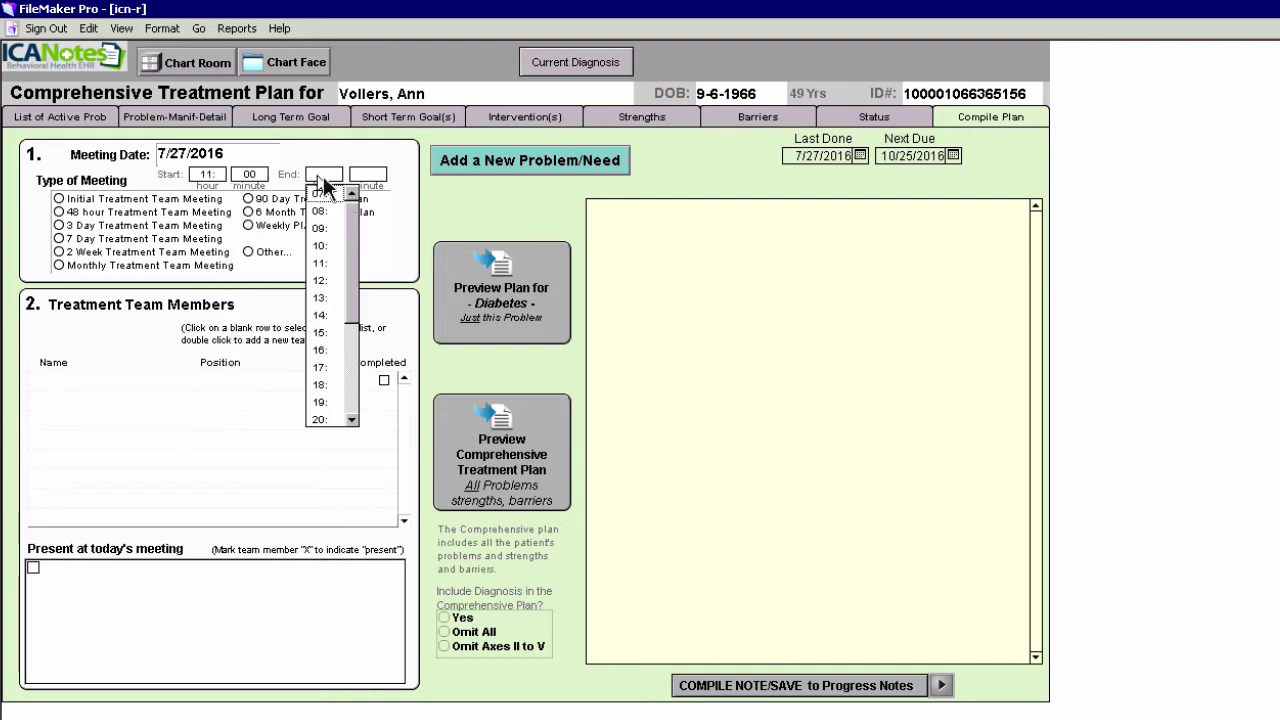
left_click(322, 264)
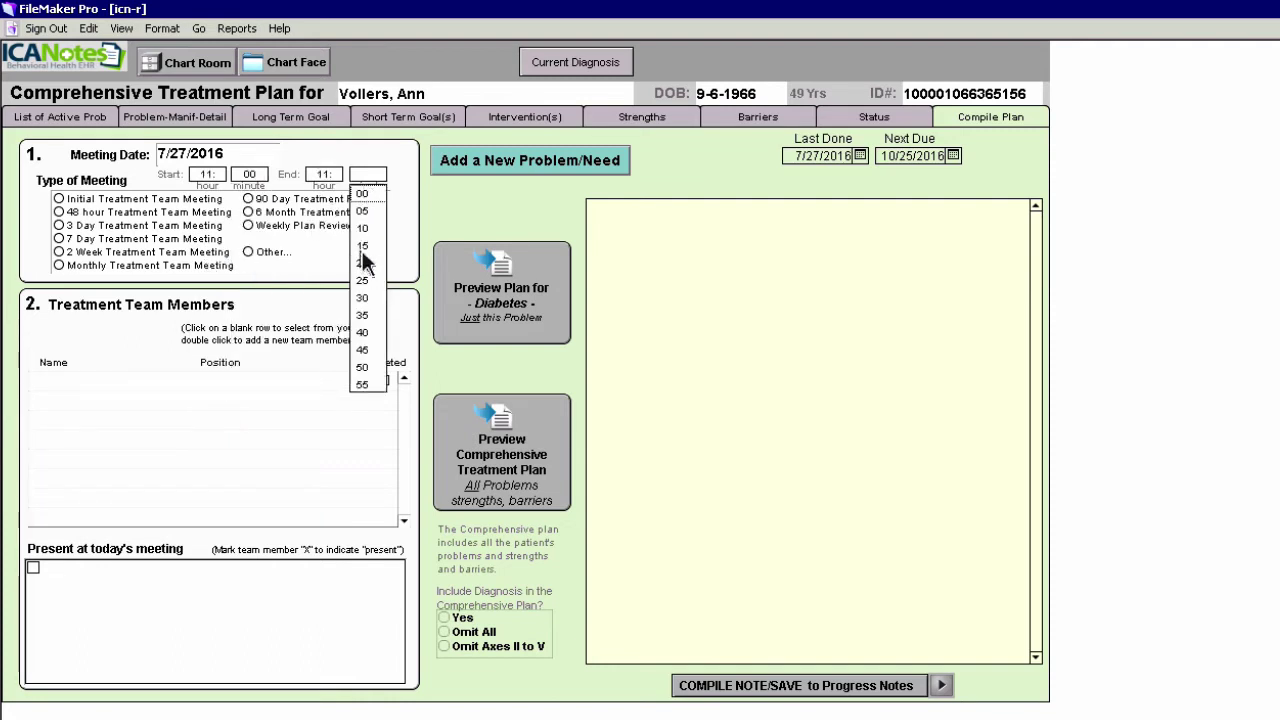
left_click(364, 251)
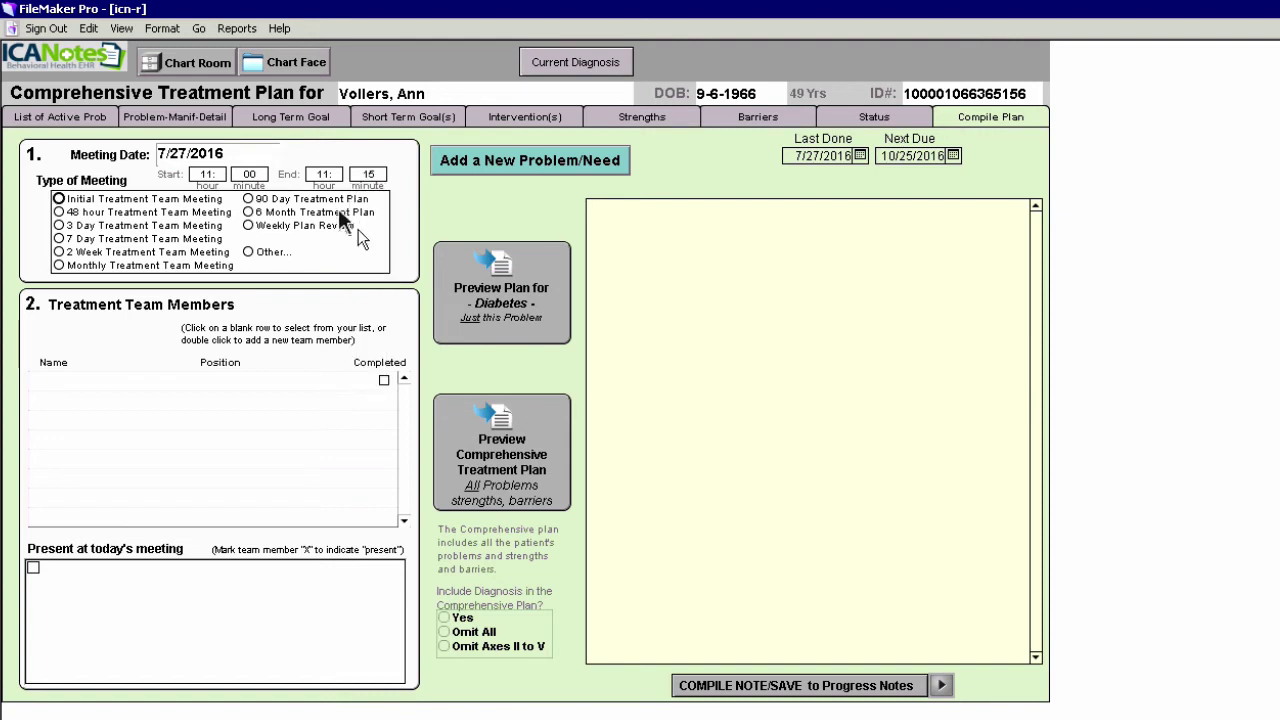
left_click(60, 198)
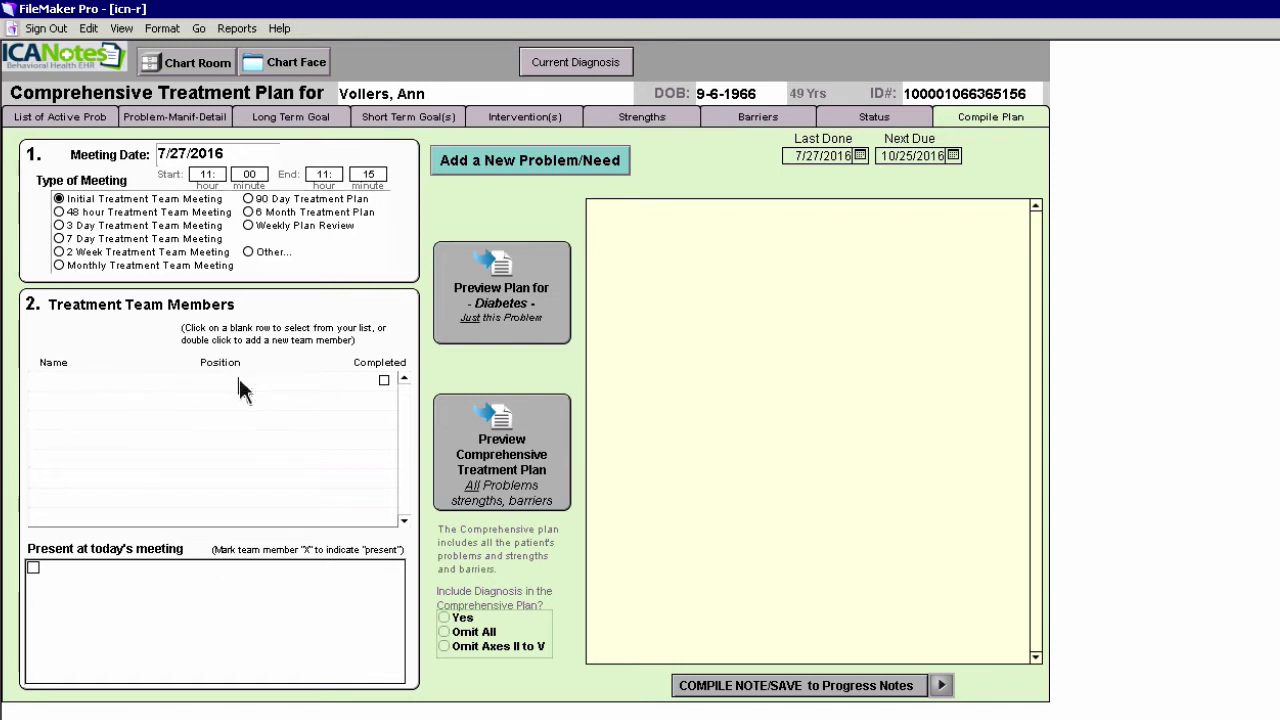
Add three staff team members: an Activity Therapist, a Psychiatrist and an LCSW Therapist
left_click(62, 380)
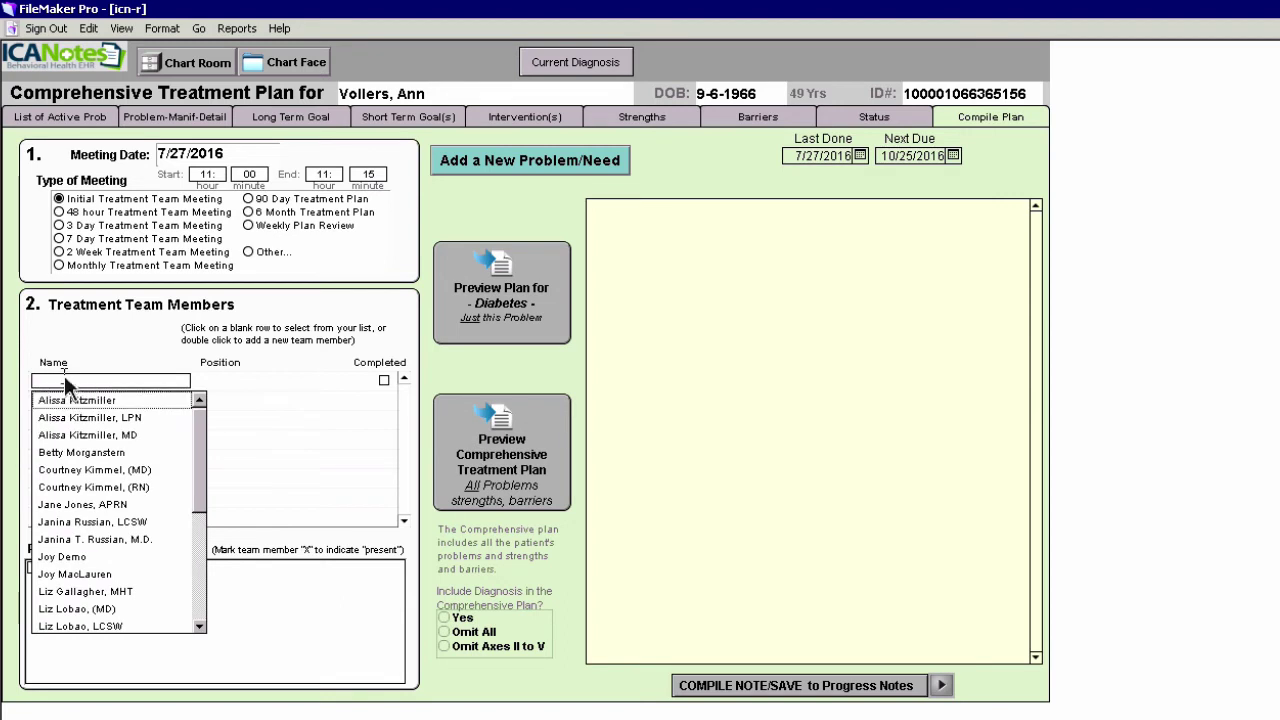
left_click(80, 400)
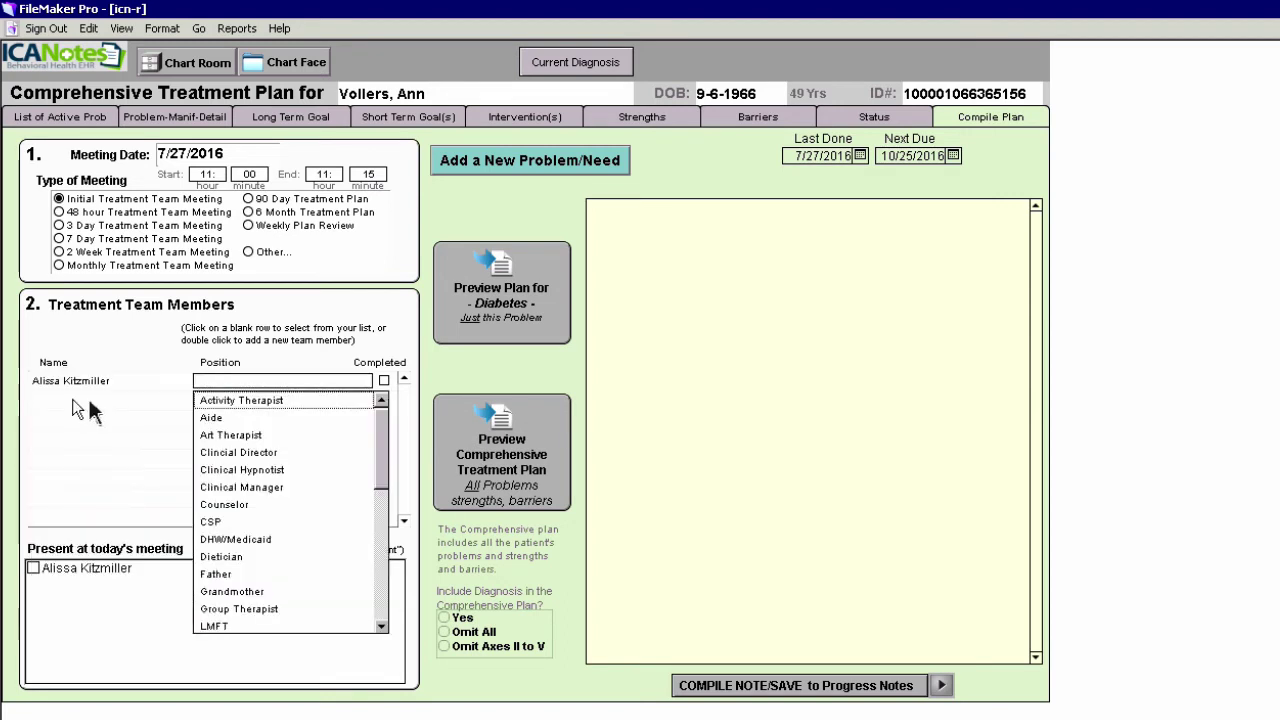
left_click(275, 400)
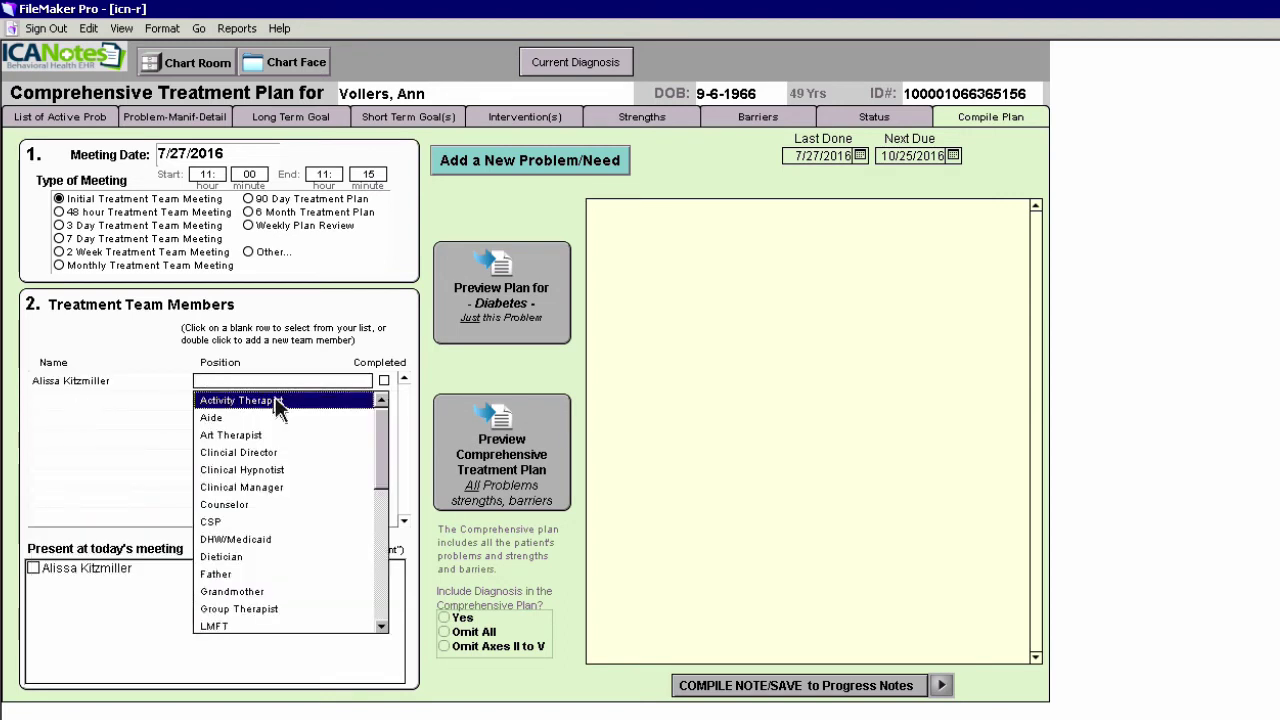
left_click(60, 400)
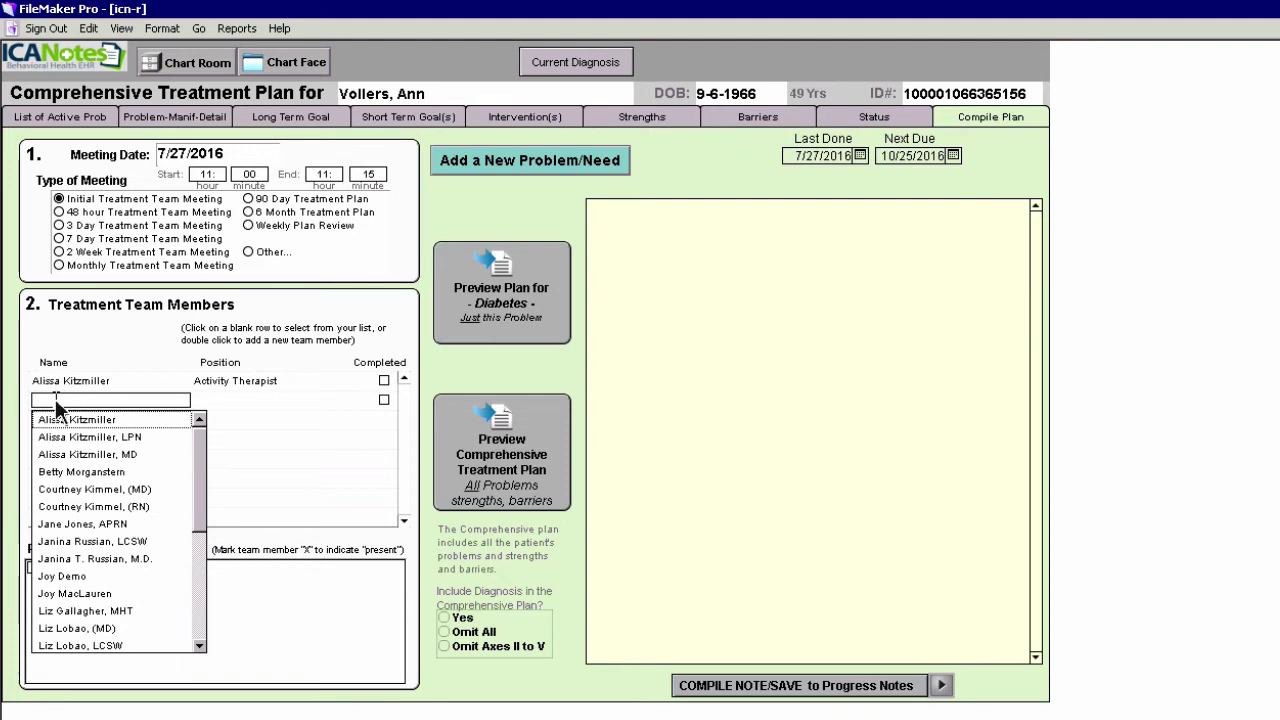
left_click(66, 578)
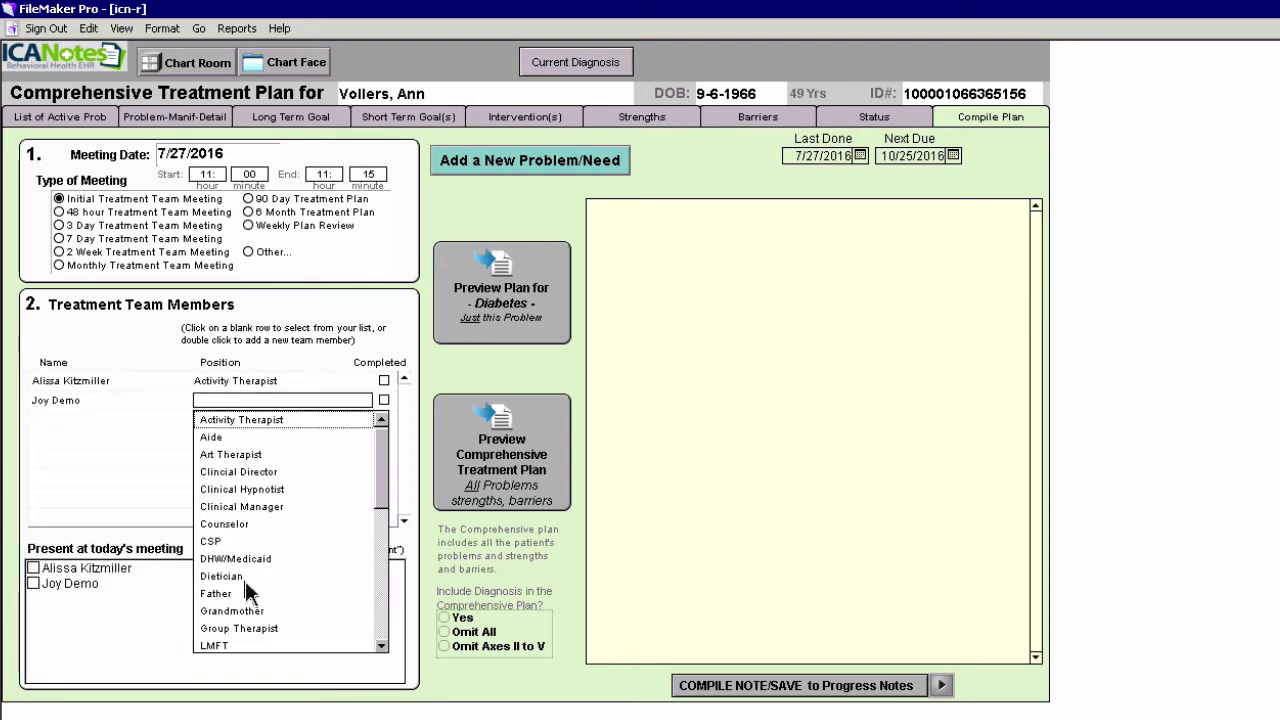
type("ps")
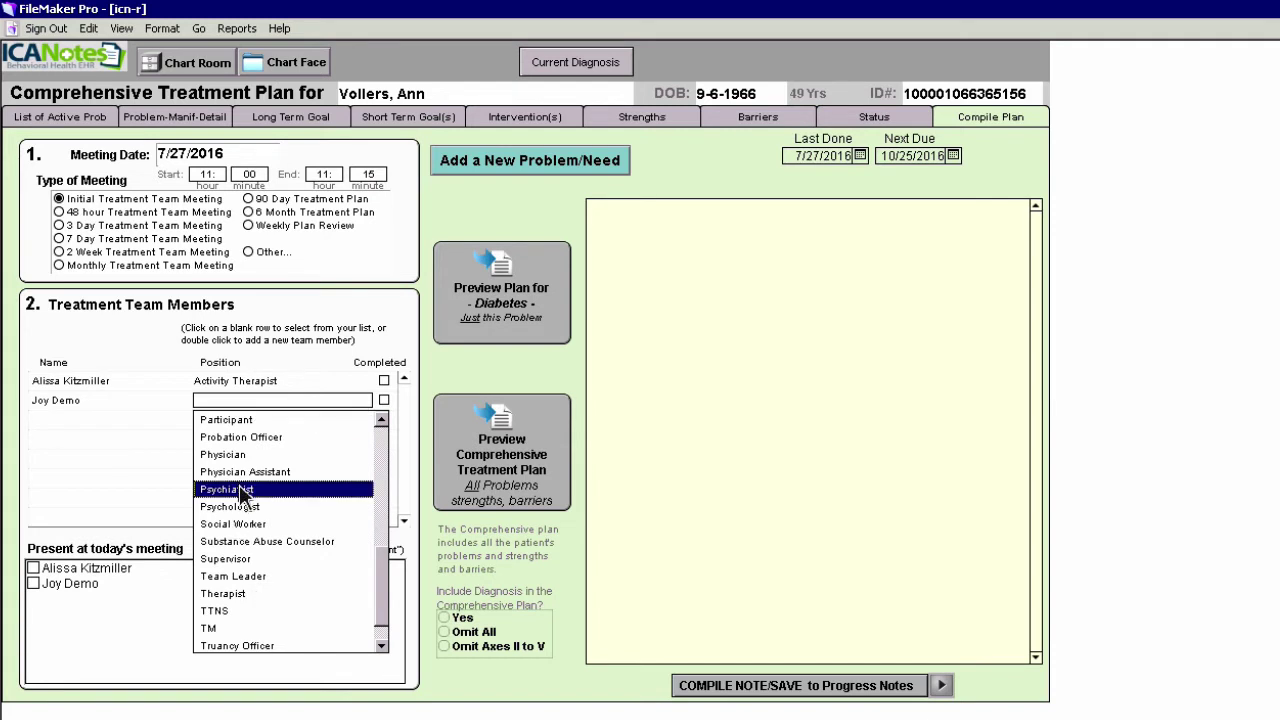
left_click(242, 490)
left_click(41, 419)
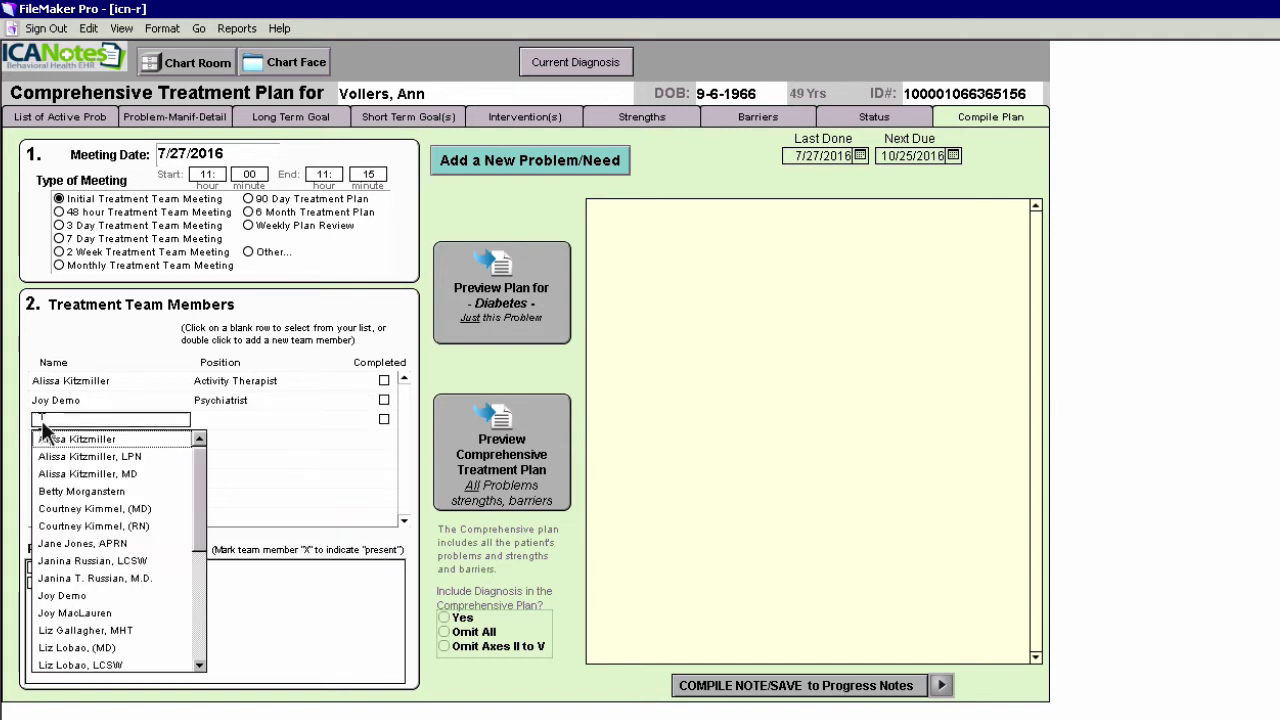
left_click(86, 666)
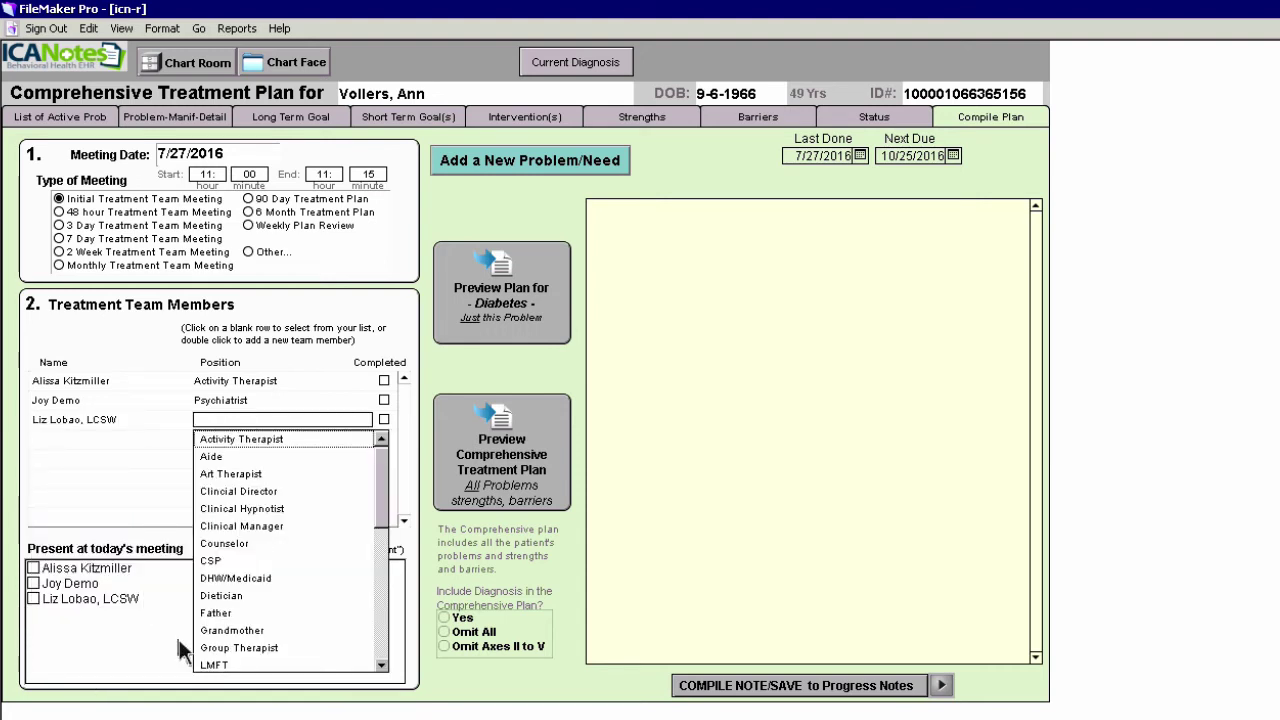
type("th")
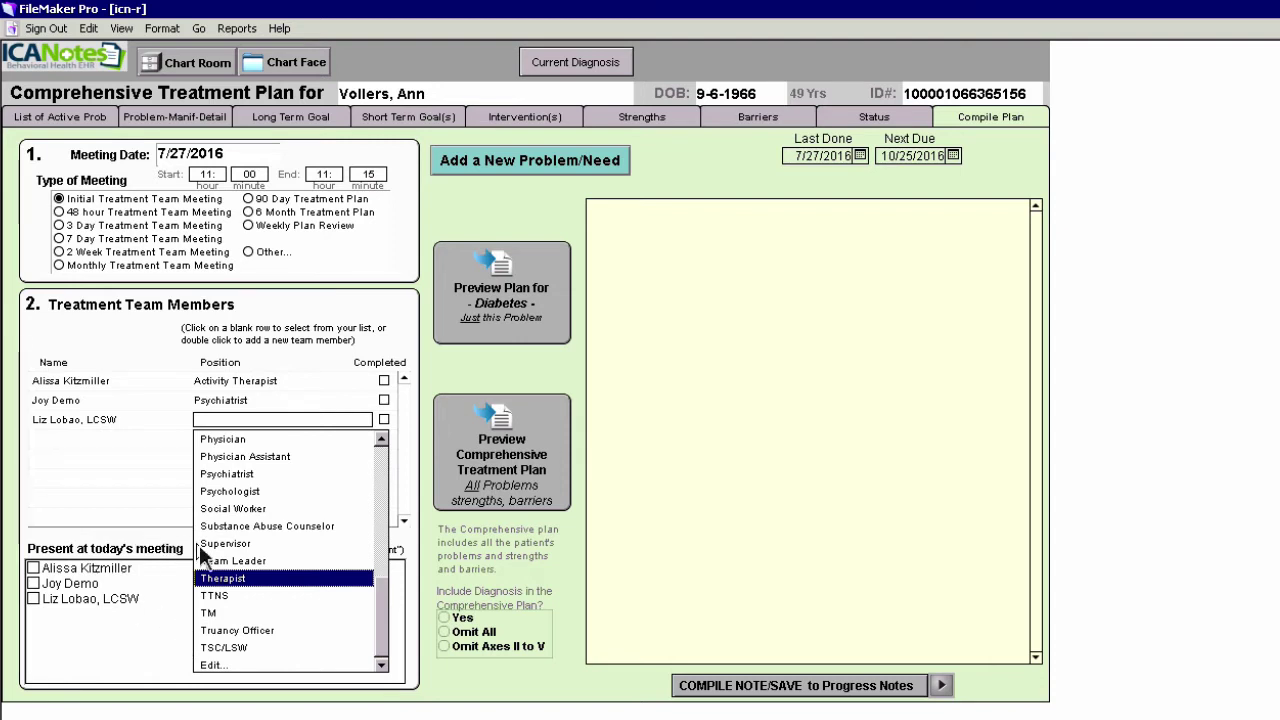
left_click(217, 580)
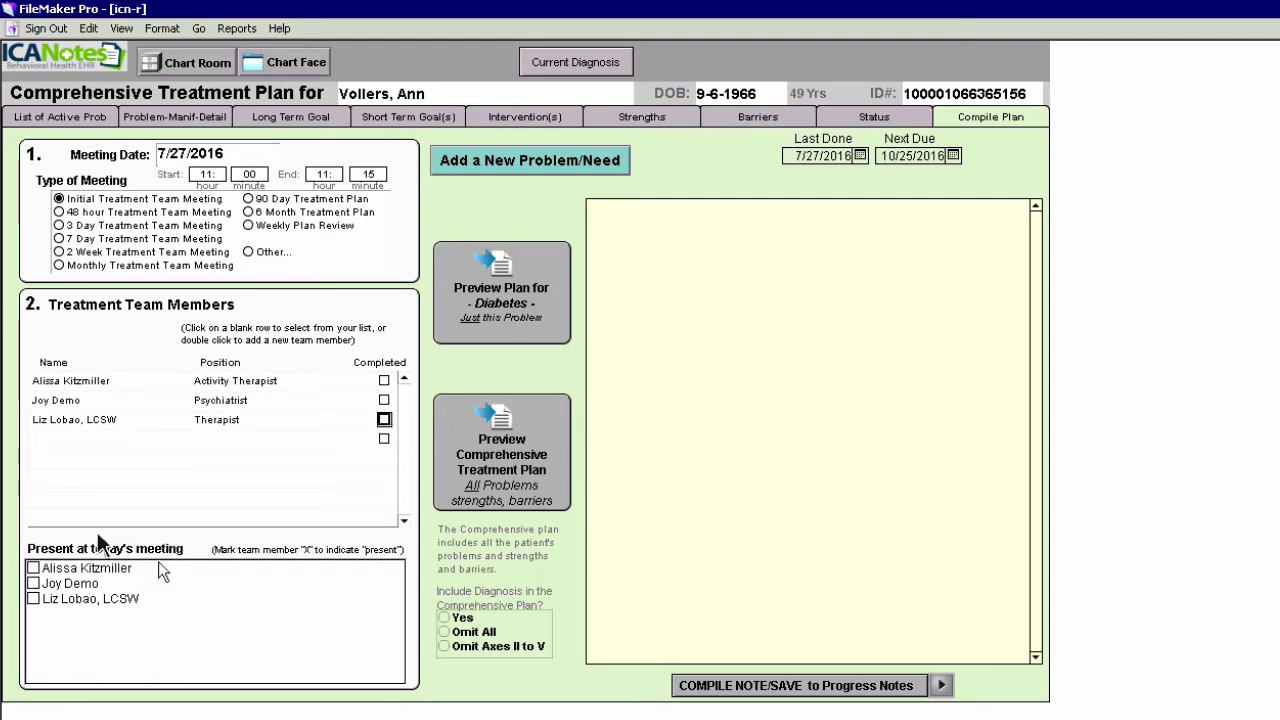
Enter the patient's own name as the fourth team member, with position Patient
left_click(41, 440)
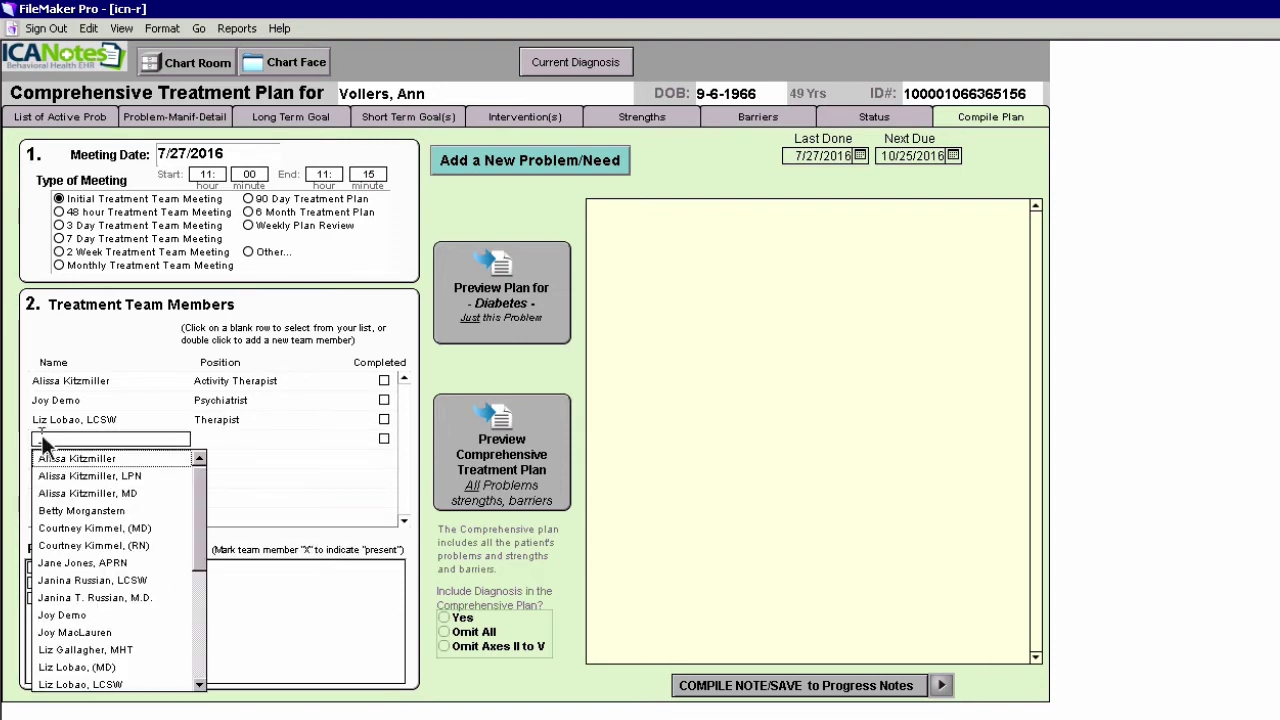
left_click(42, 436)
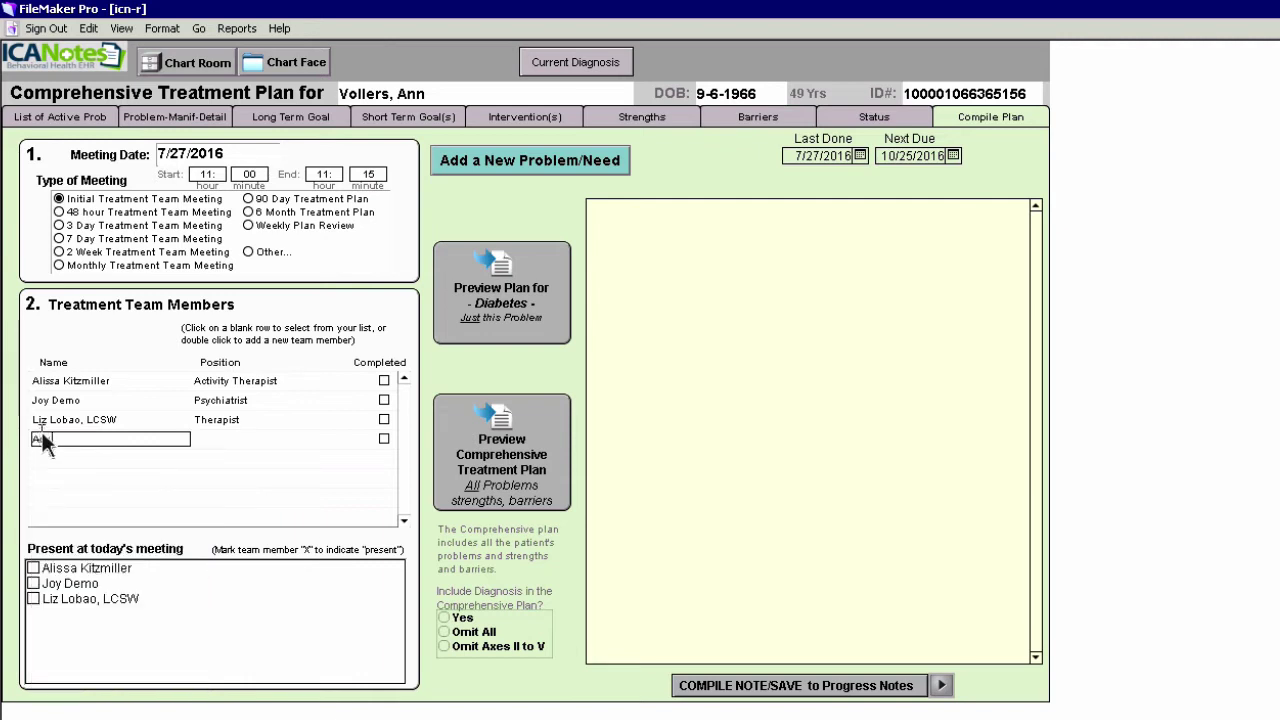
left_click(202, 440)
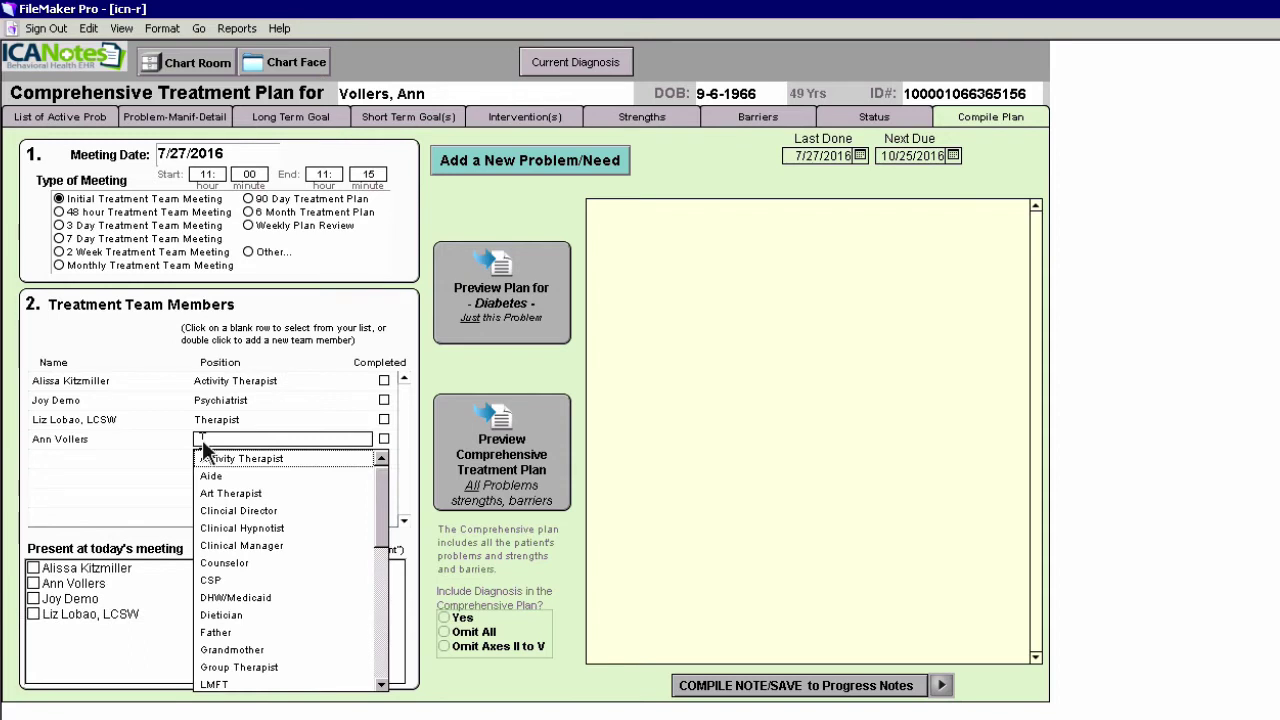
type("P")
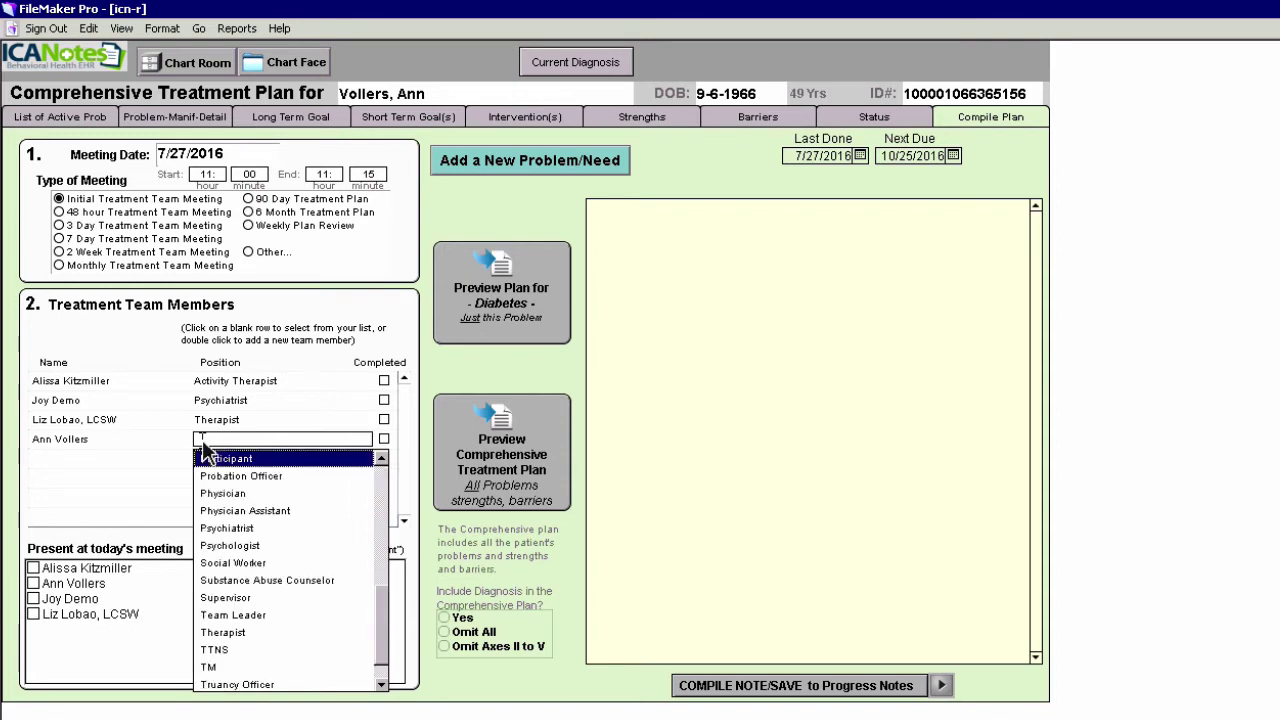
left_click(203, 441)
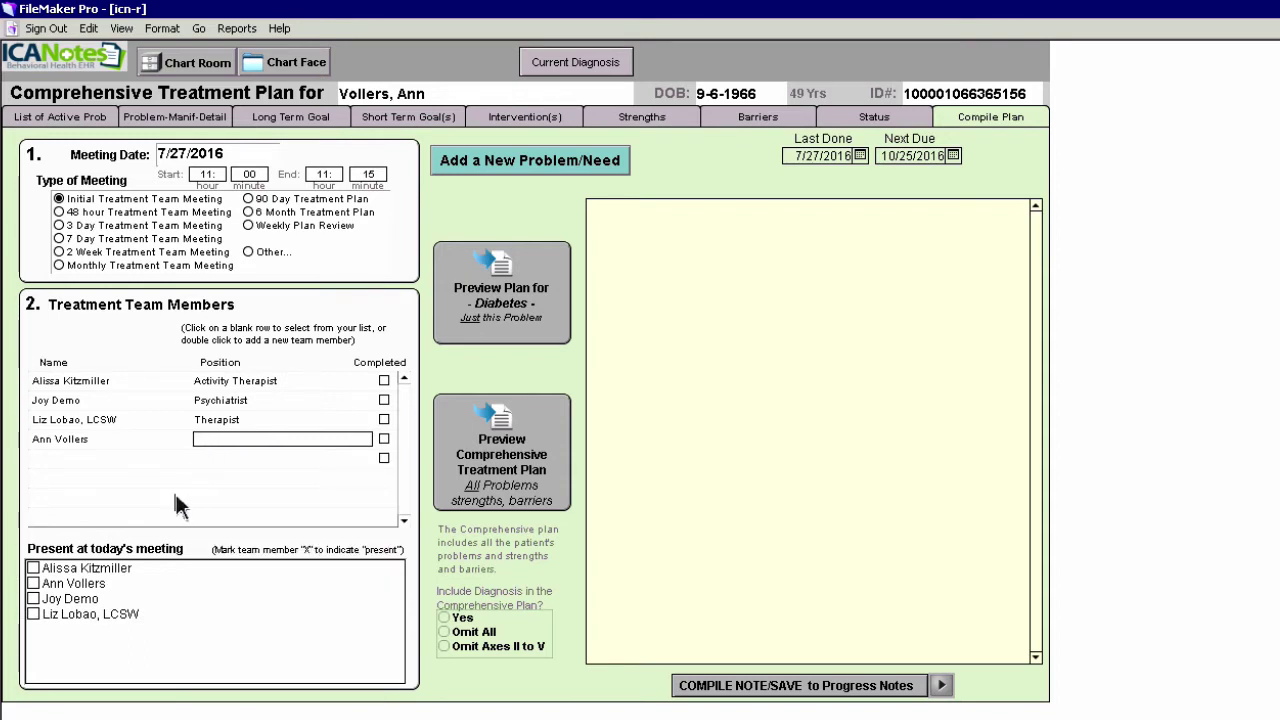
type("Patient")
Mark all four members present at today's meeting and include the diagnosis in the comprehensive plan
left_click(33, 569)
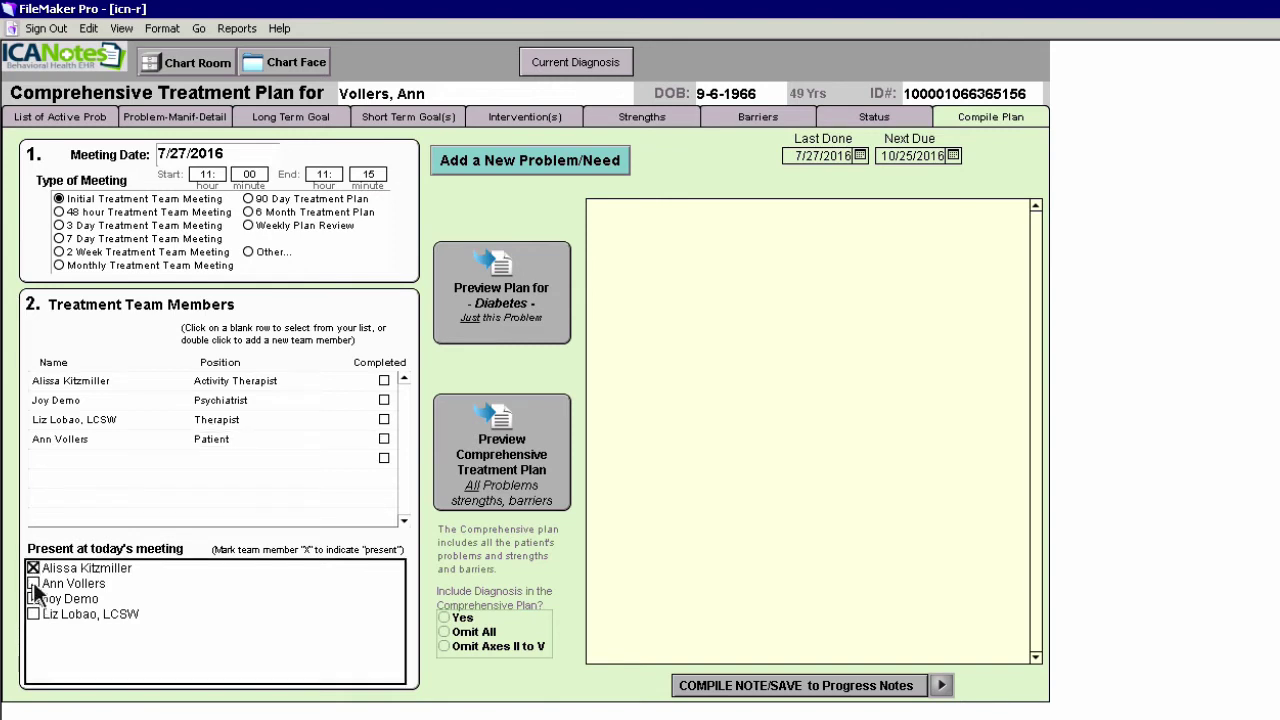
left_click(33, 584)
left_click(33, 598)
left_click(33, 614)
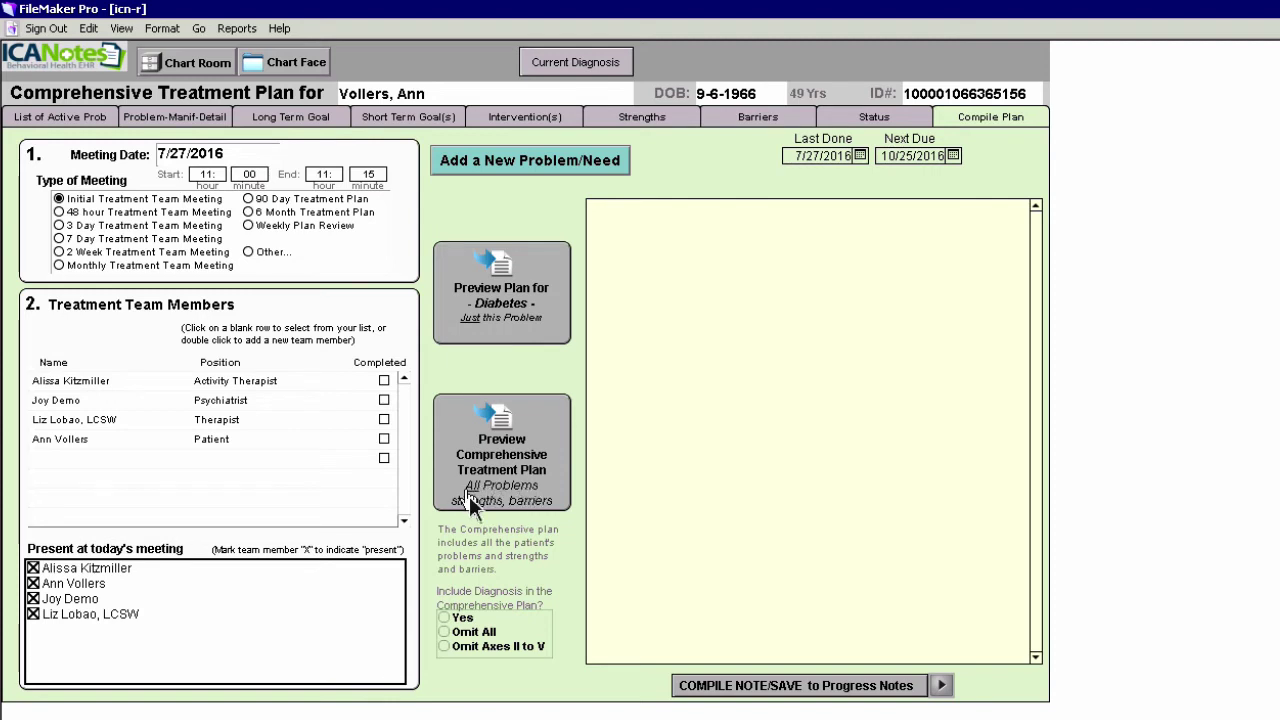
left_click(444, 617)
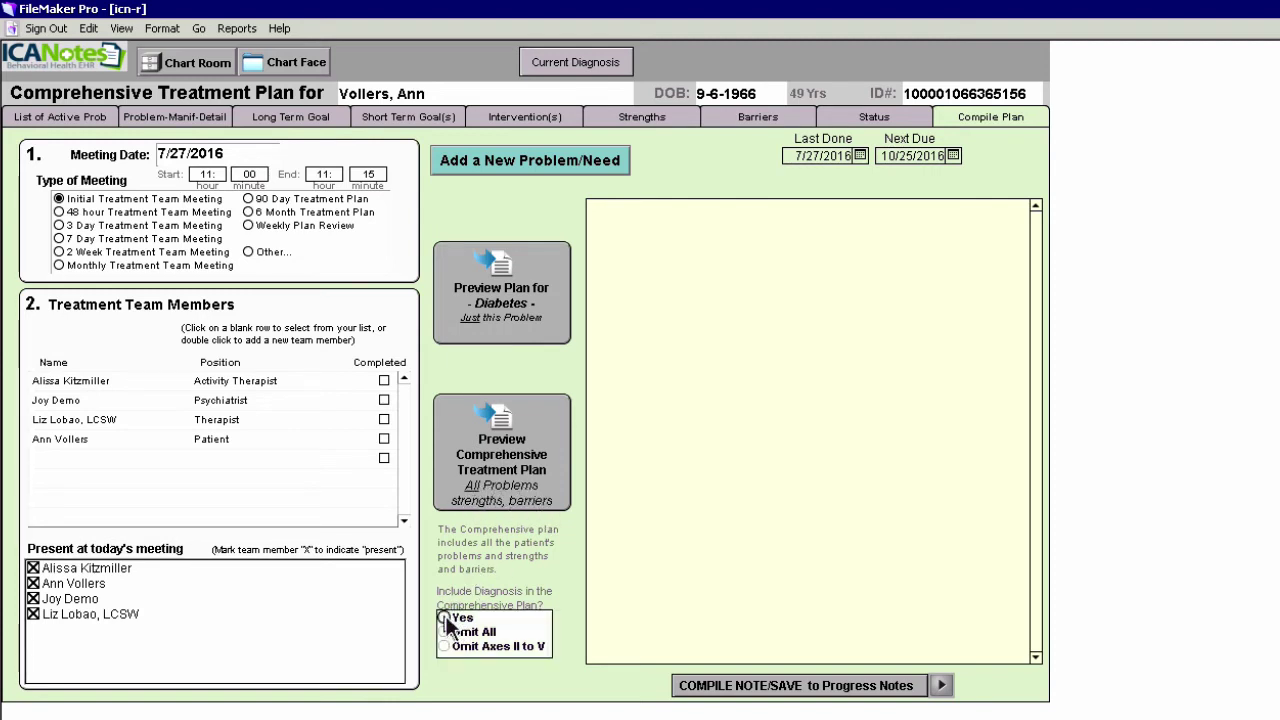
Compile the plan text with all problems, adding blank lines before Current Medications and after the diabetes target date
left_click(502, 458)
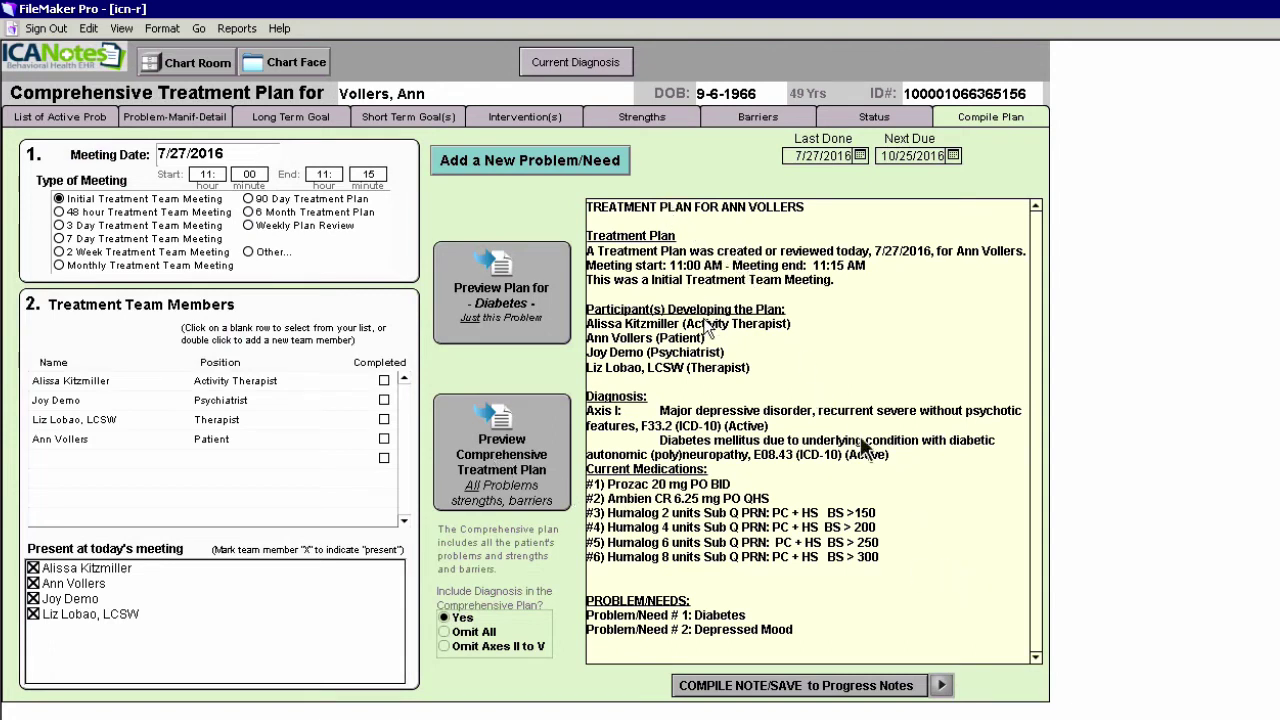
left_click(895, 455)
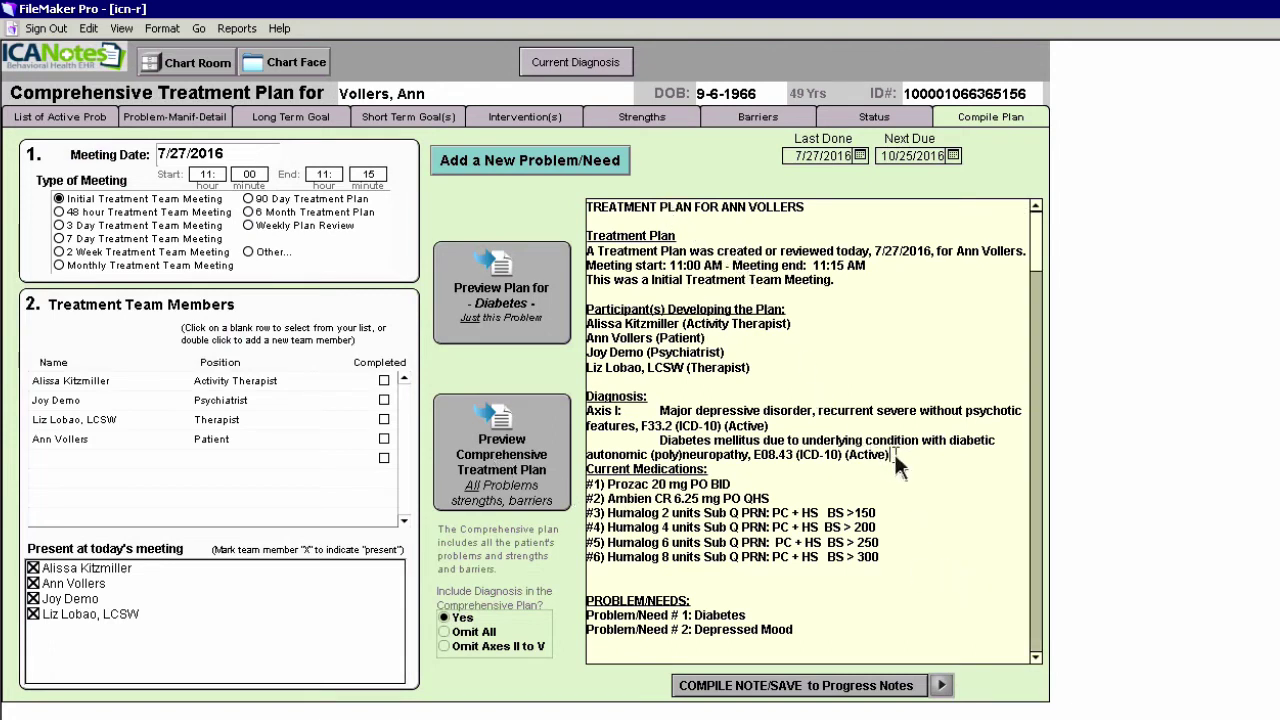
key("Return")
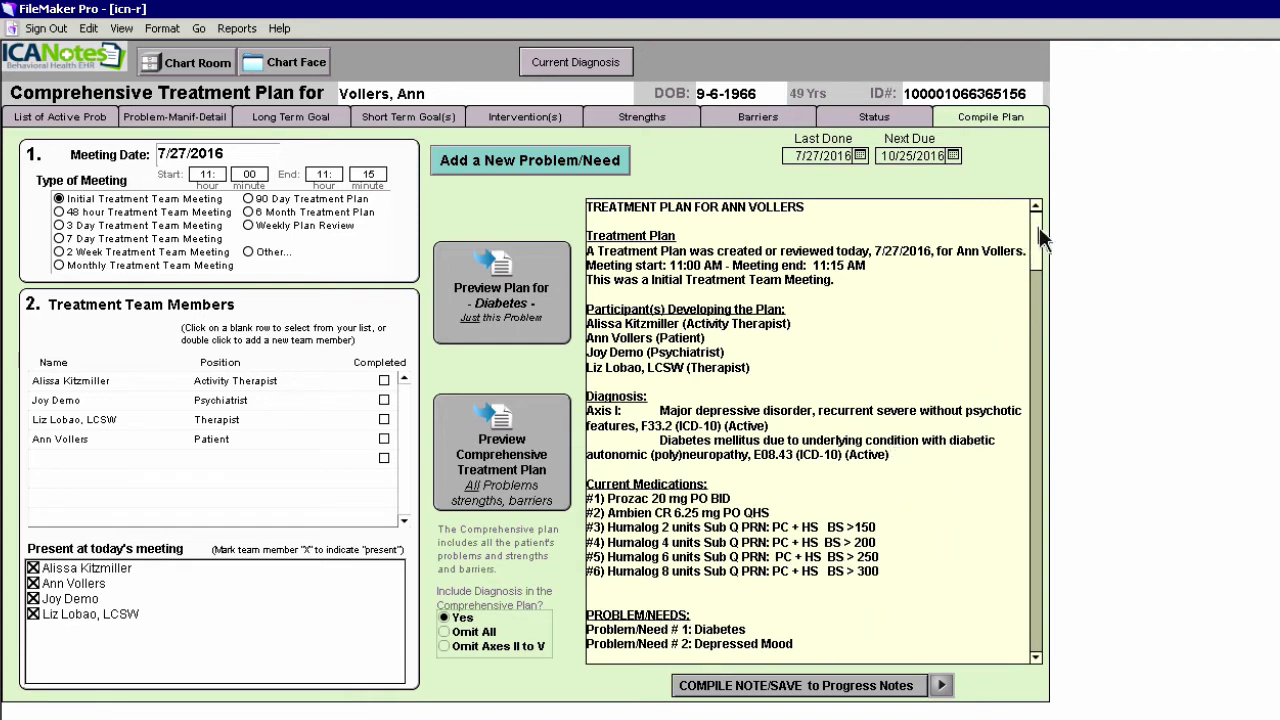
left_click_drag(1040, 238, 1039, 290)
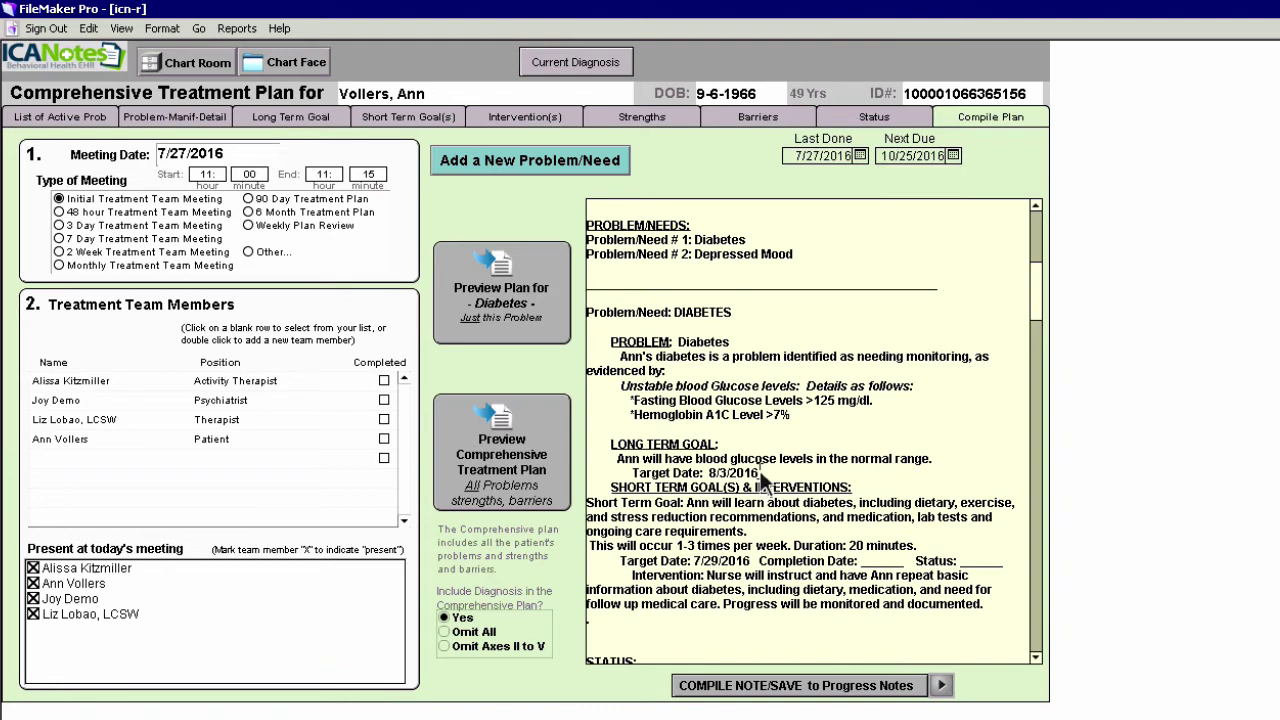
key("Return")
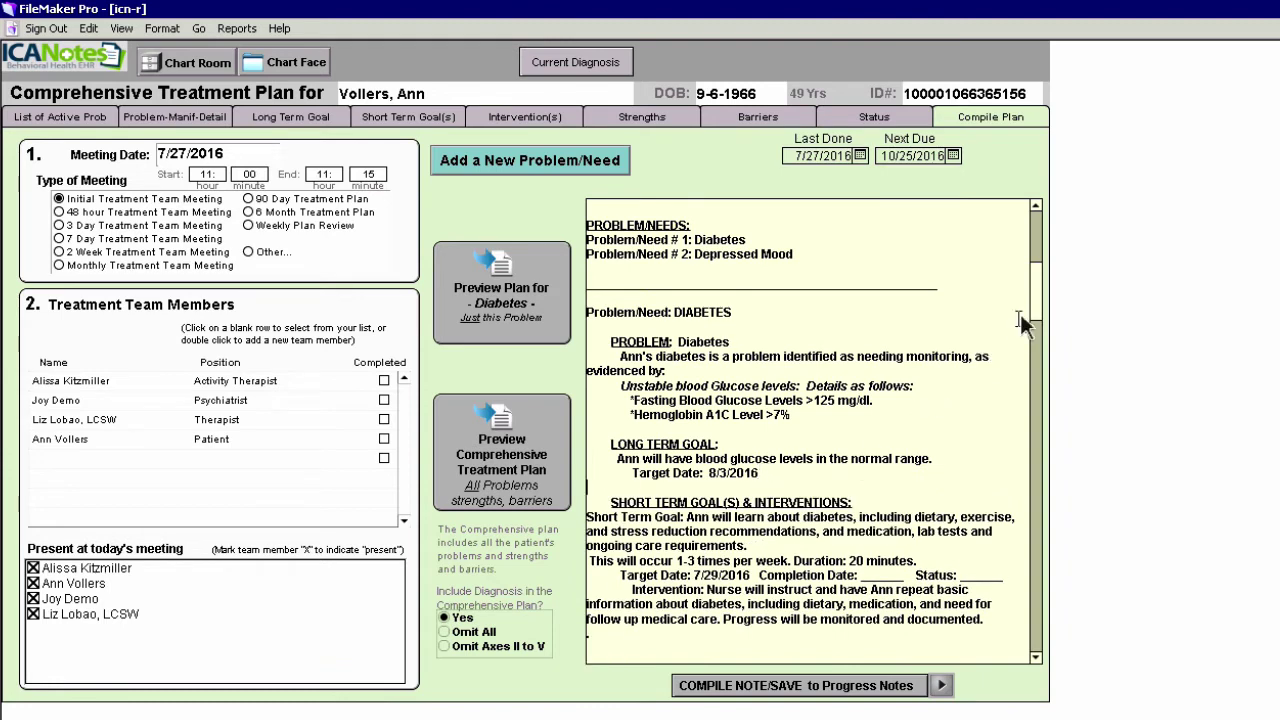
Add blank lines after the 8/26/2016 and 7/30/2016 target dates, then select the blank lines above SNAP
left_click_drag(1038, 305, 1038, 383)
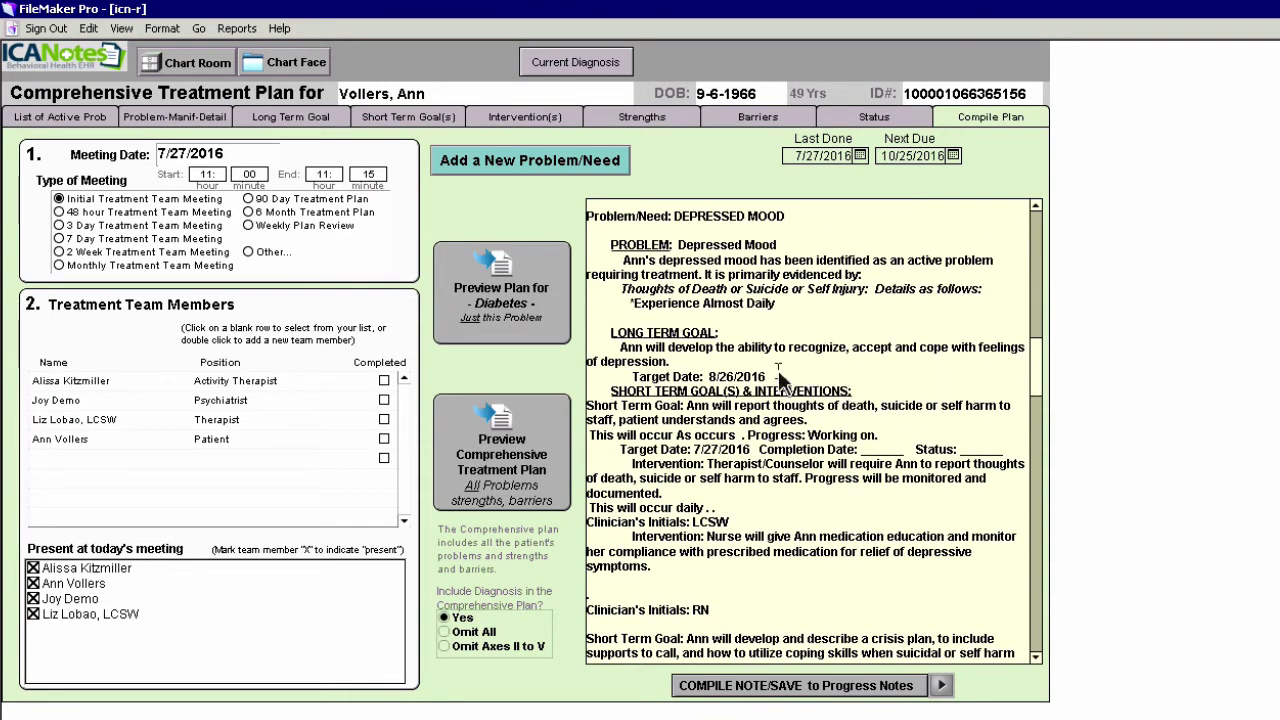
key("Return")
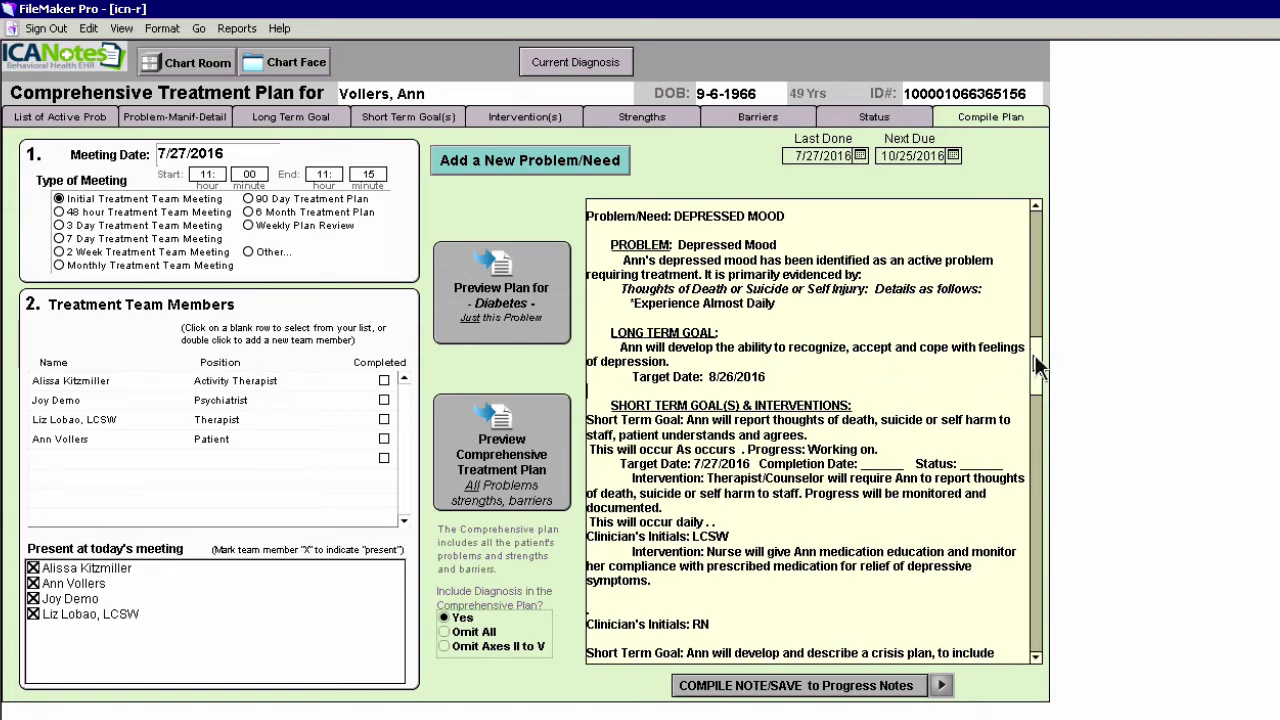
left_click_drag(1036, 368, 1036, 402)
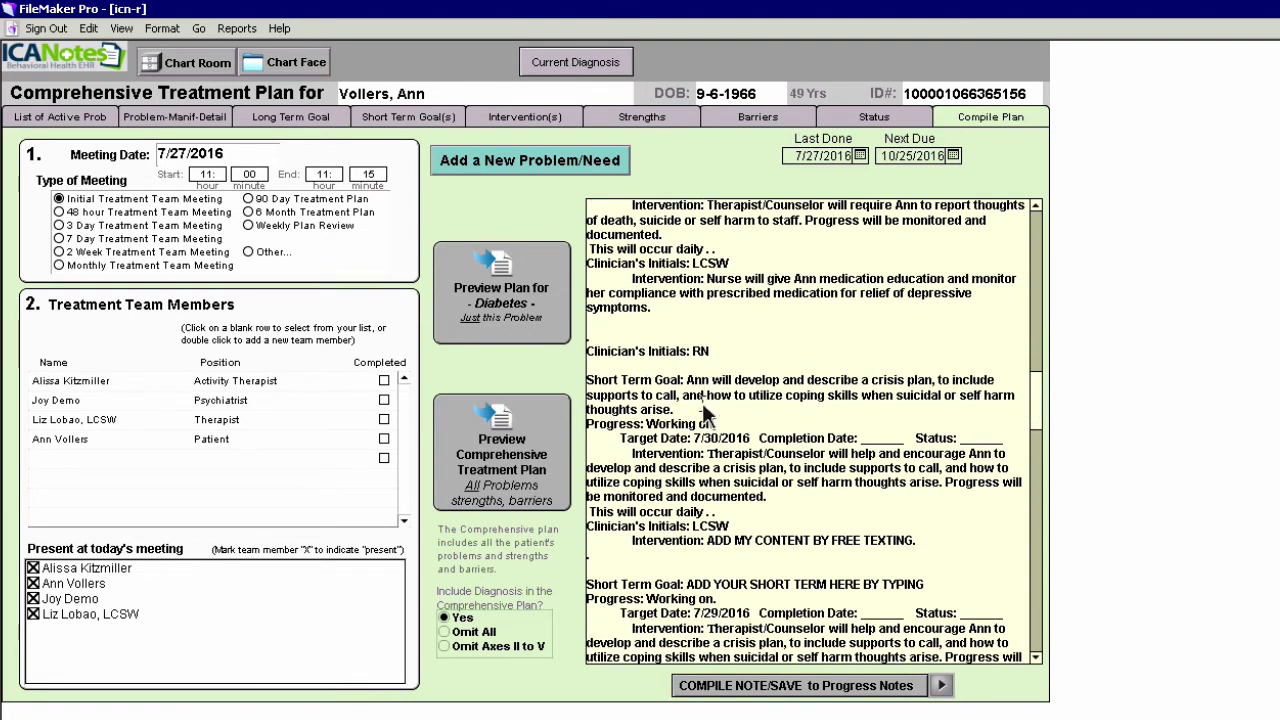
left_click(1010, 441)
key("Return")
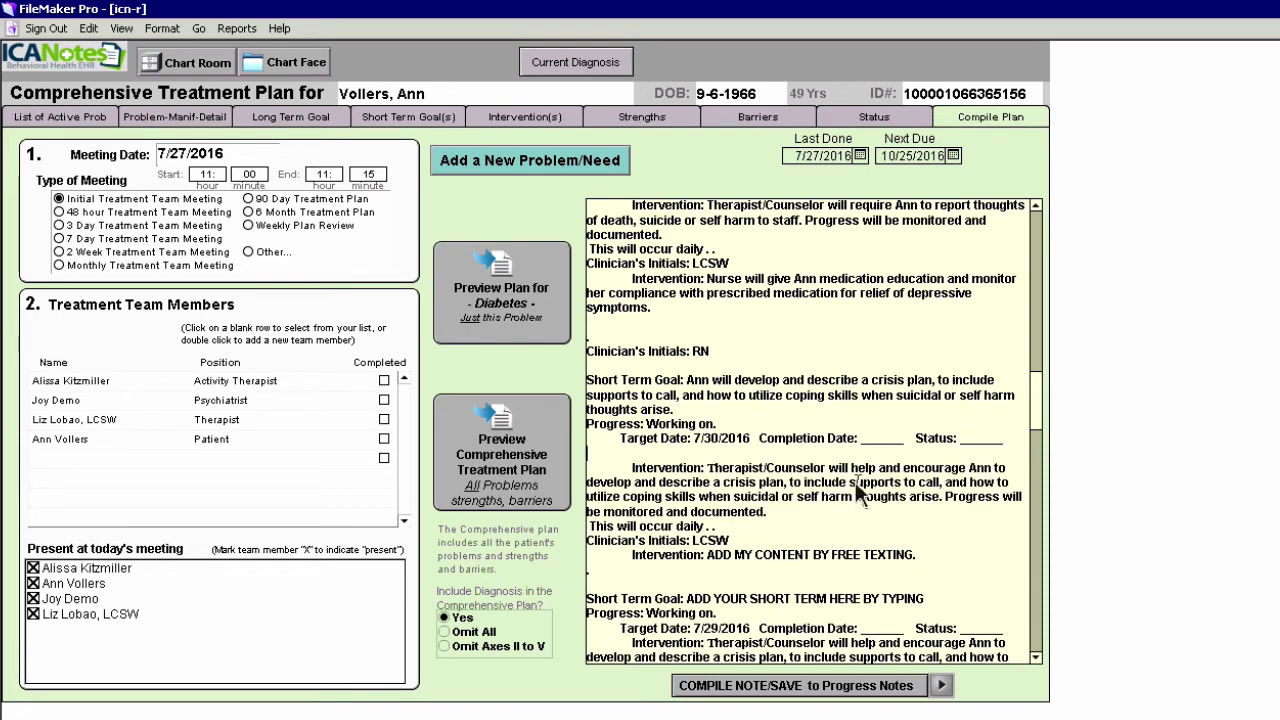
left_click(735, 540)
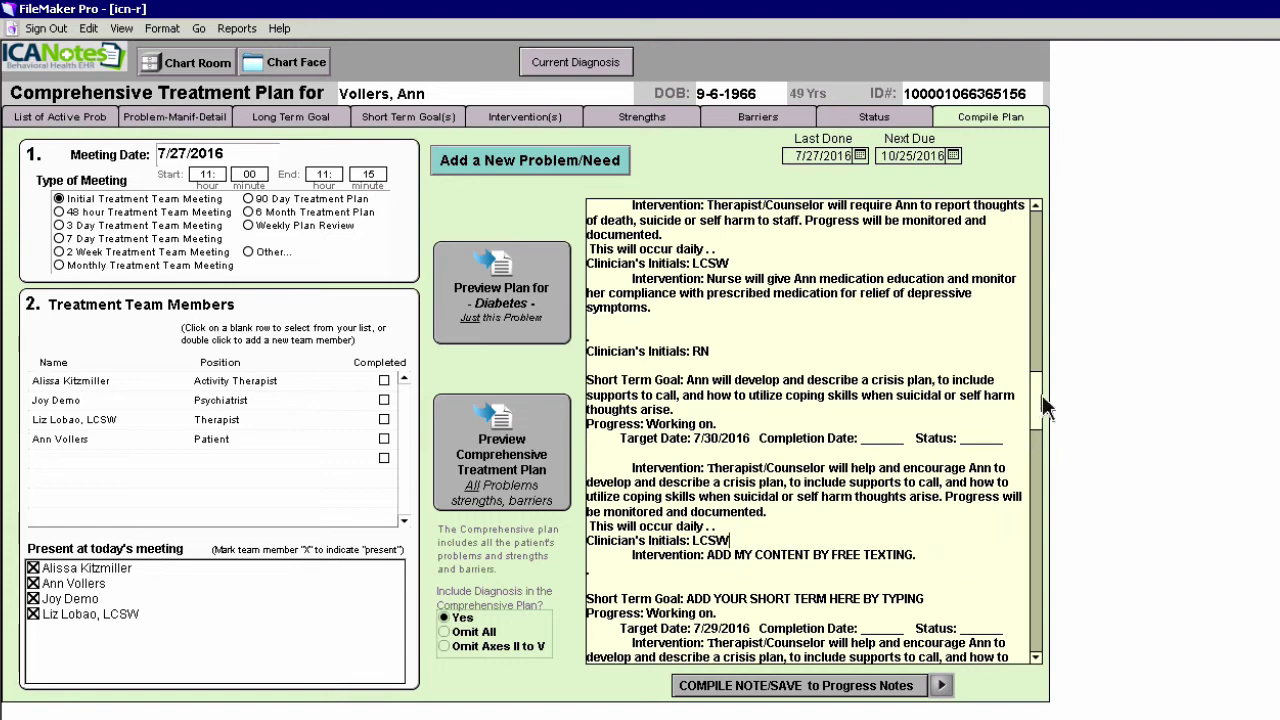
left_click_drag(1038, 417, 1038, 462)
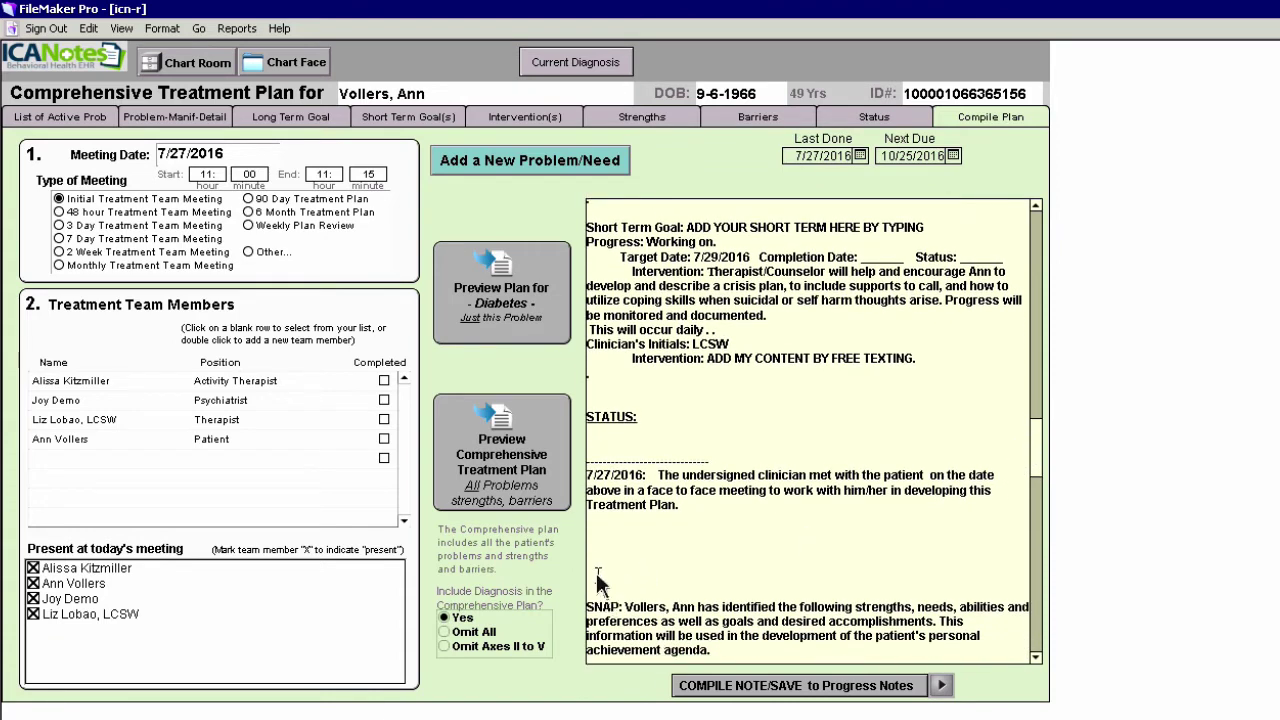
left_click_drag(597, 590, 594, 514)
Cut the selected blank lines above the SNAP paragraph out of the plan text
right_click(603, 528)
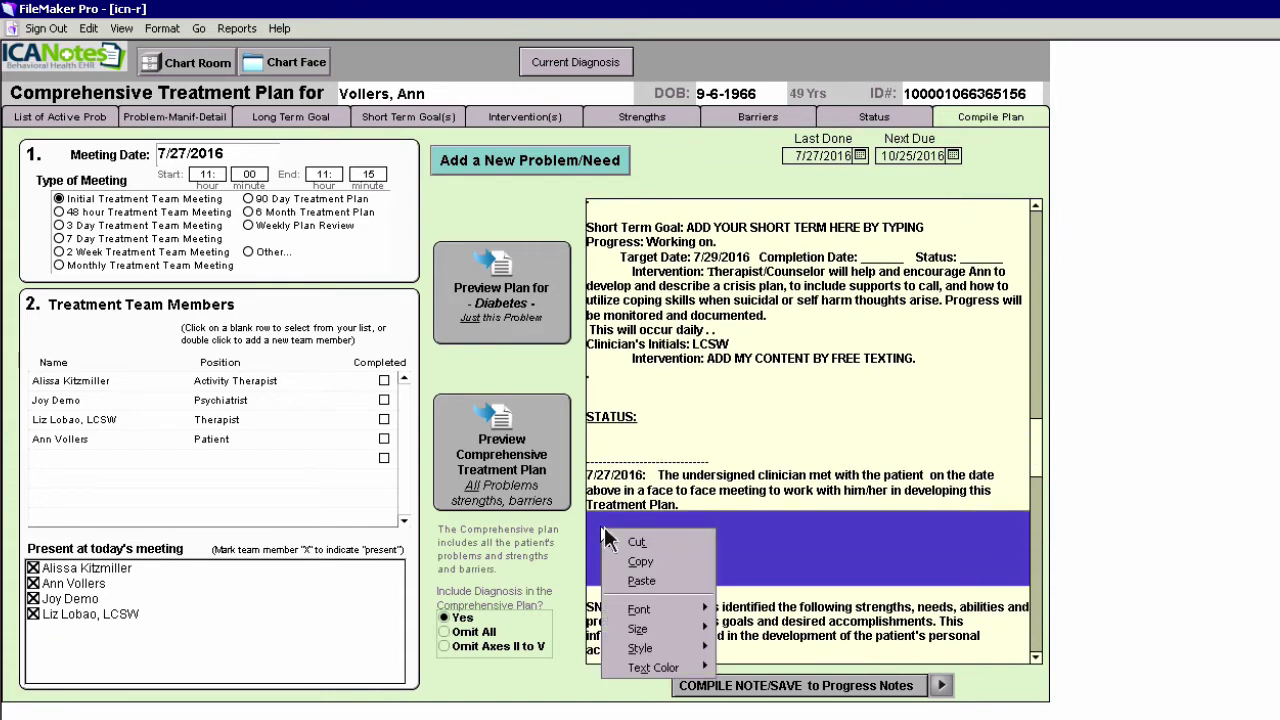
left_click(636, 543)
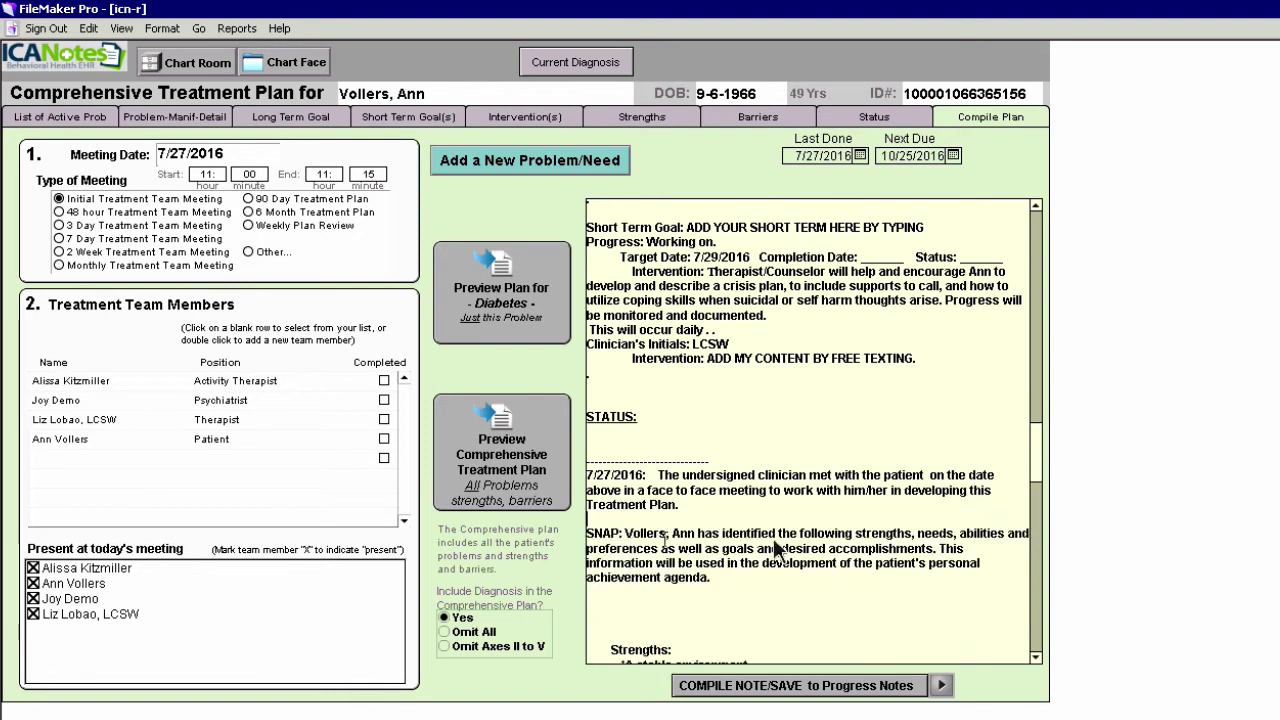
left_click_drag(1038, 488, 1020, 645)
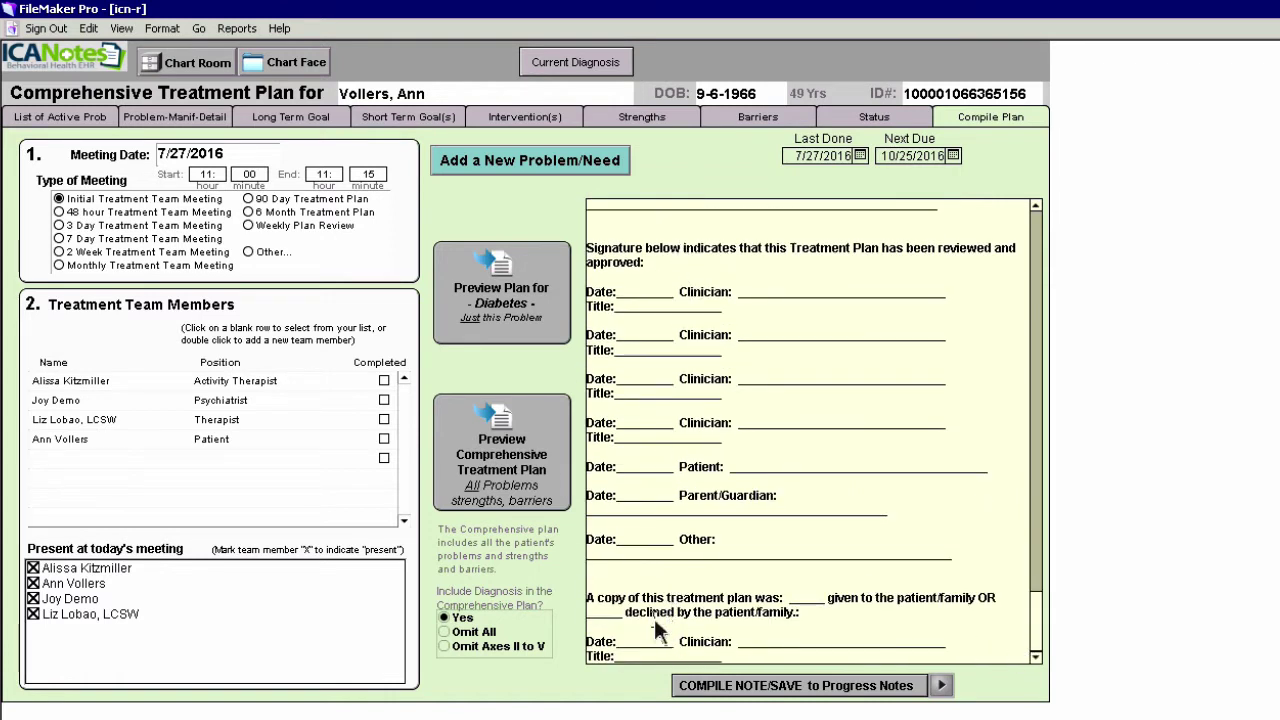
Save the compiled plan to Progress Notes as a finished note
left_click(815, 688)
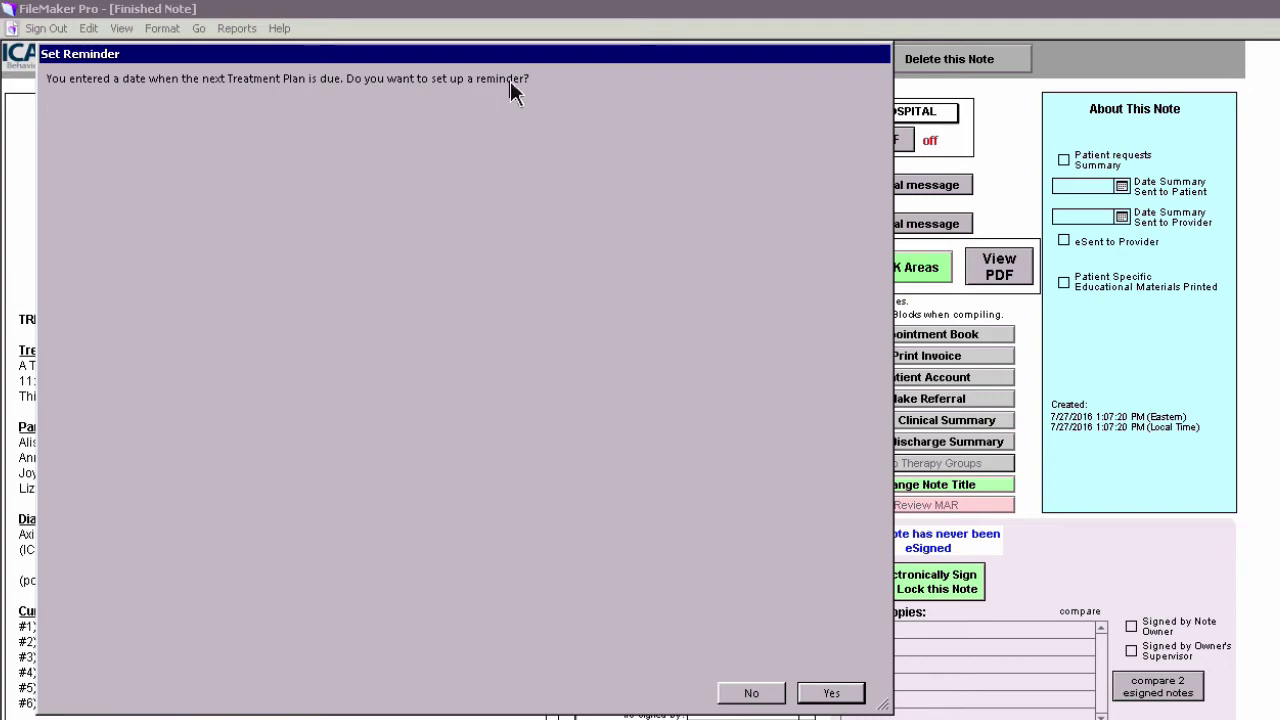
Save a clinician reminder for 8/10/2016 with the message 'Update short term goals prn'
left_click(829, 694)
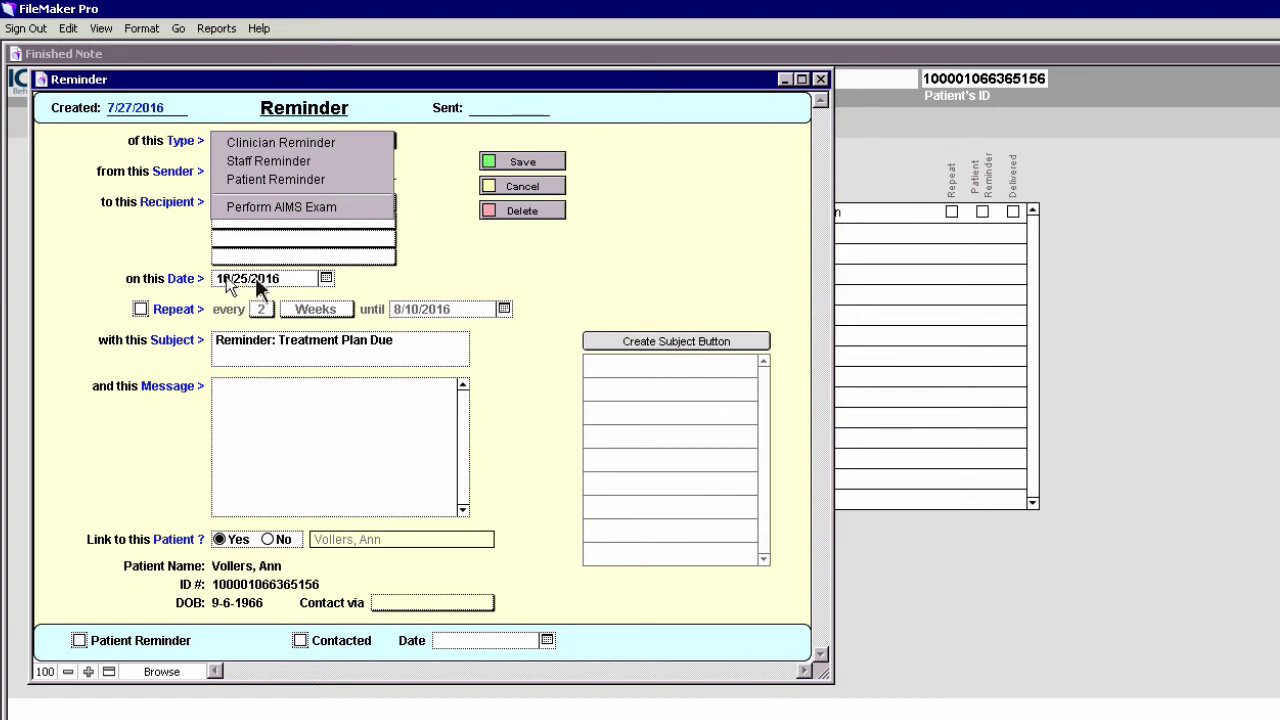
left_click(303, 145)
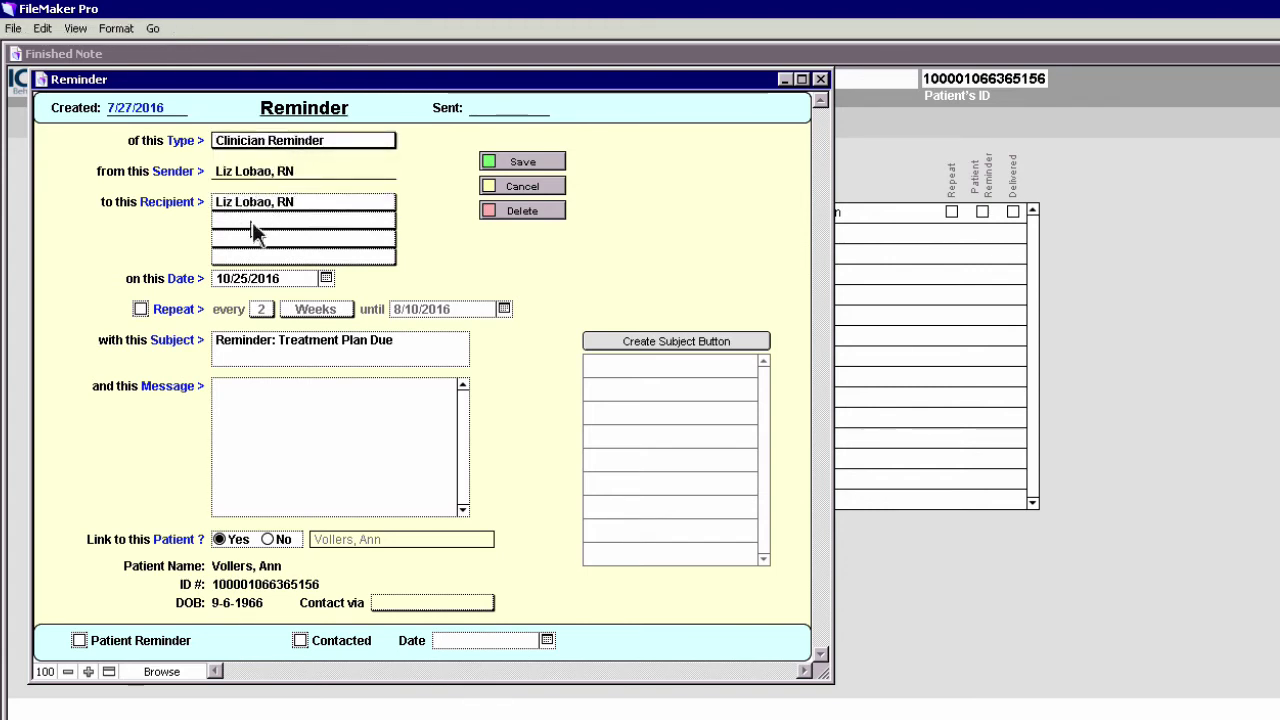
left_click(326, 280)
left_click(234, 311)
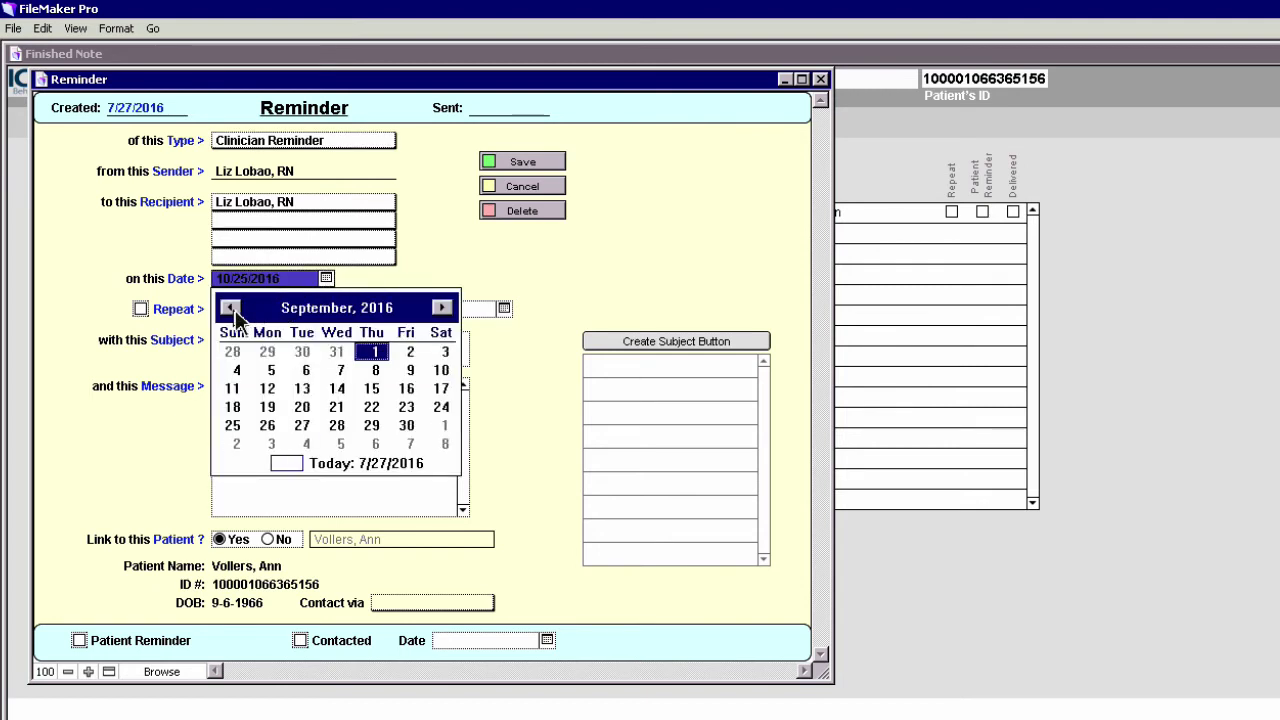
left_click(231, 309)
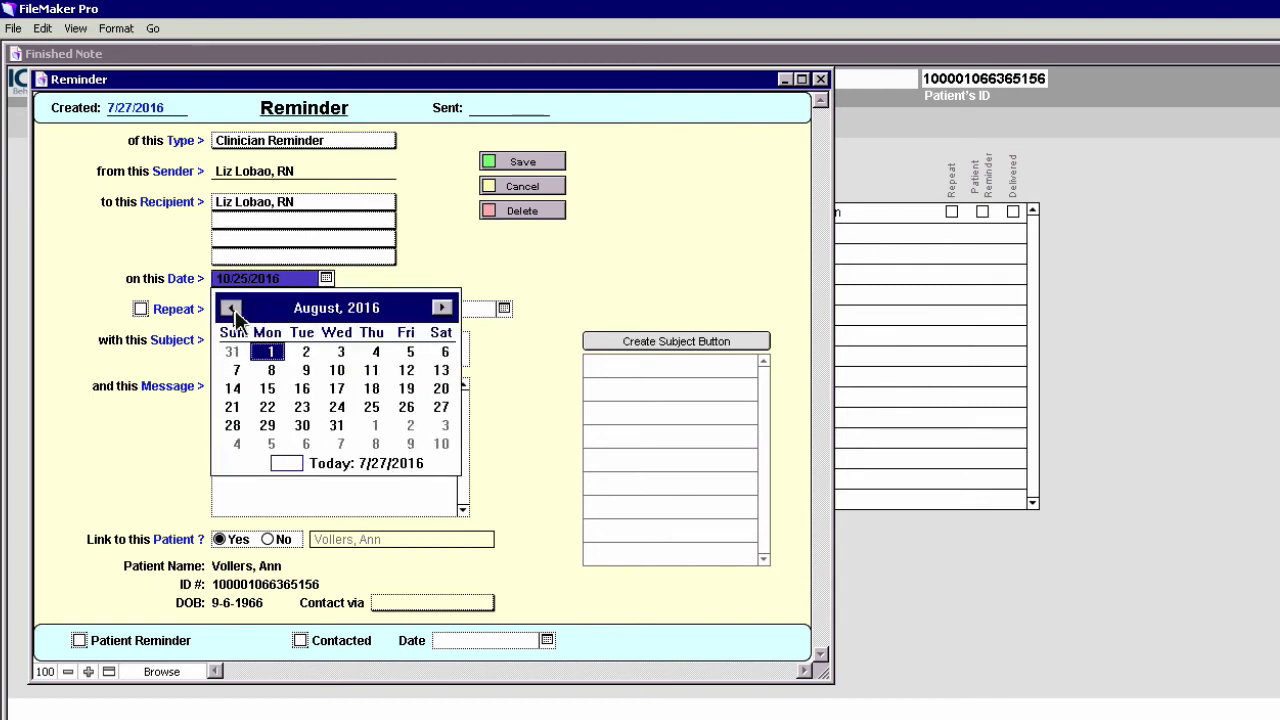
left_click(340, 370)
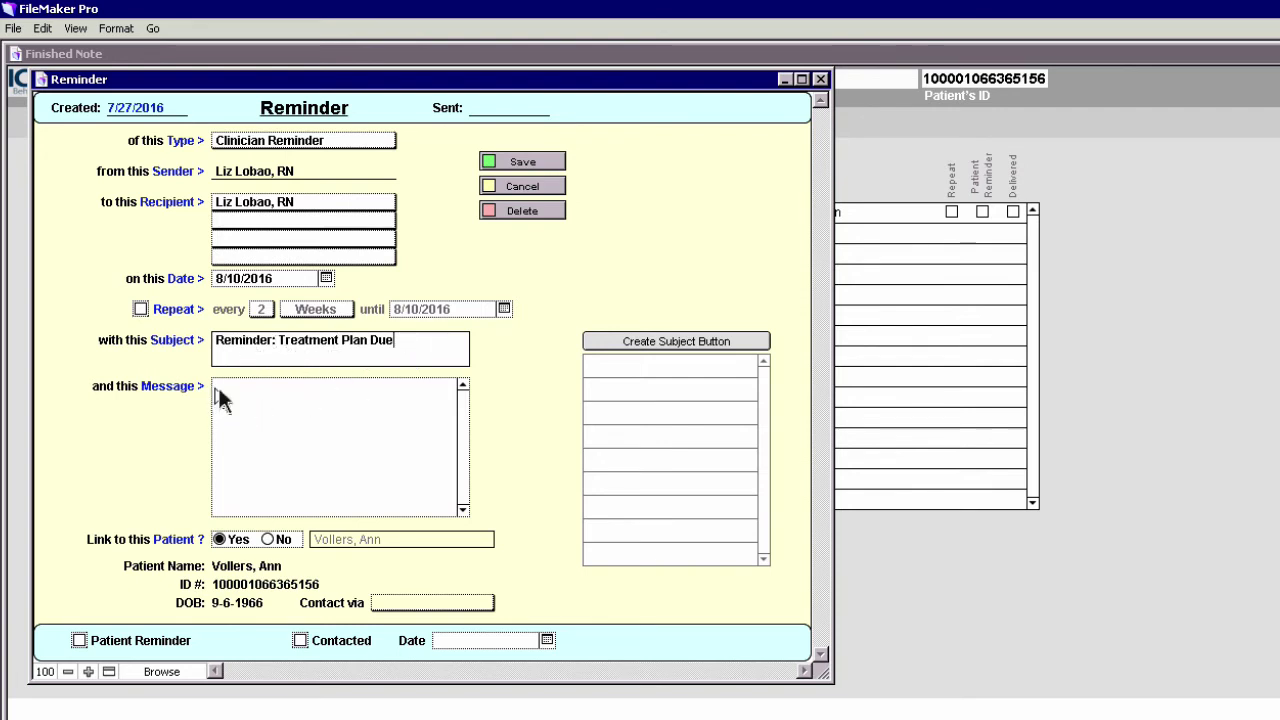
left_click(235, 419)
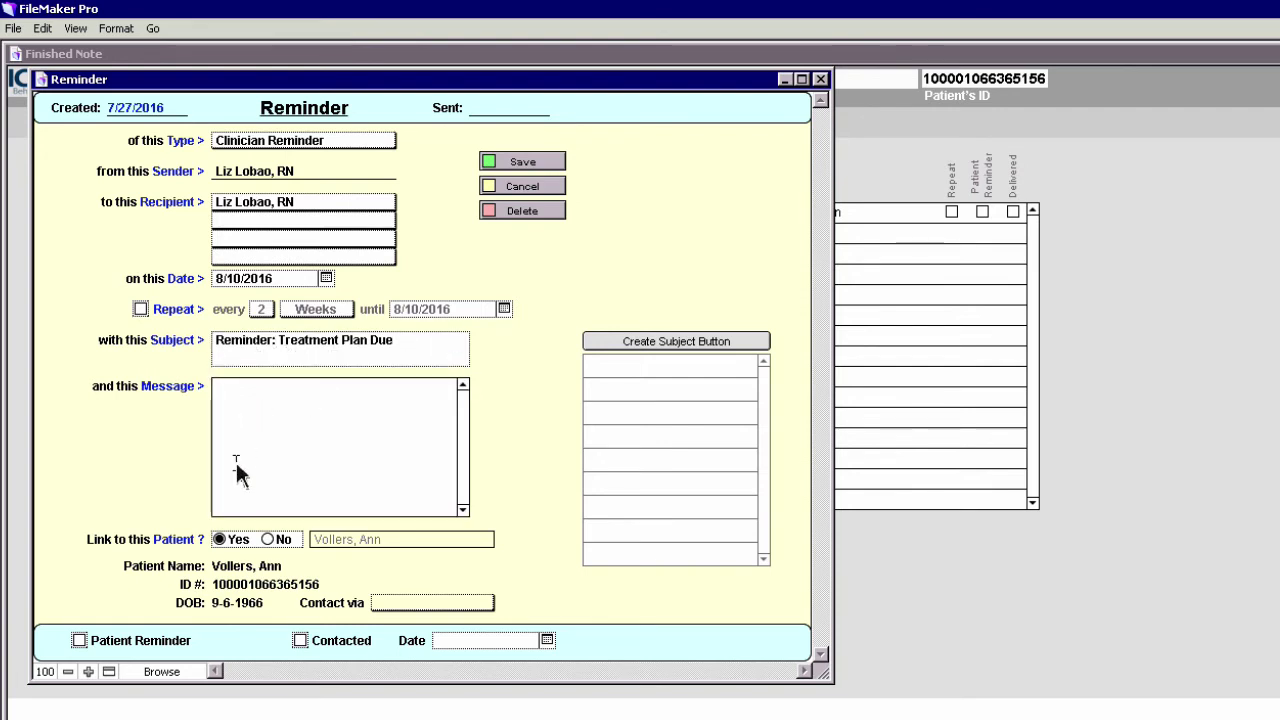
type("Update short term goals")
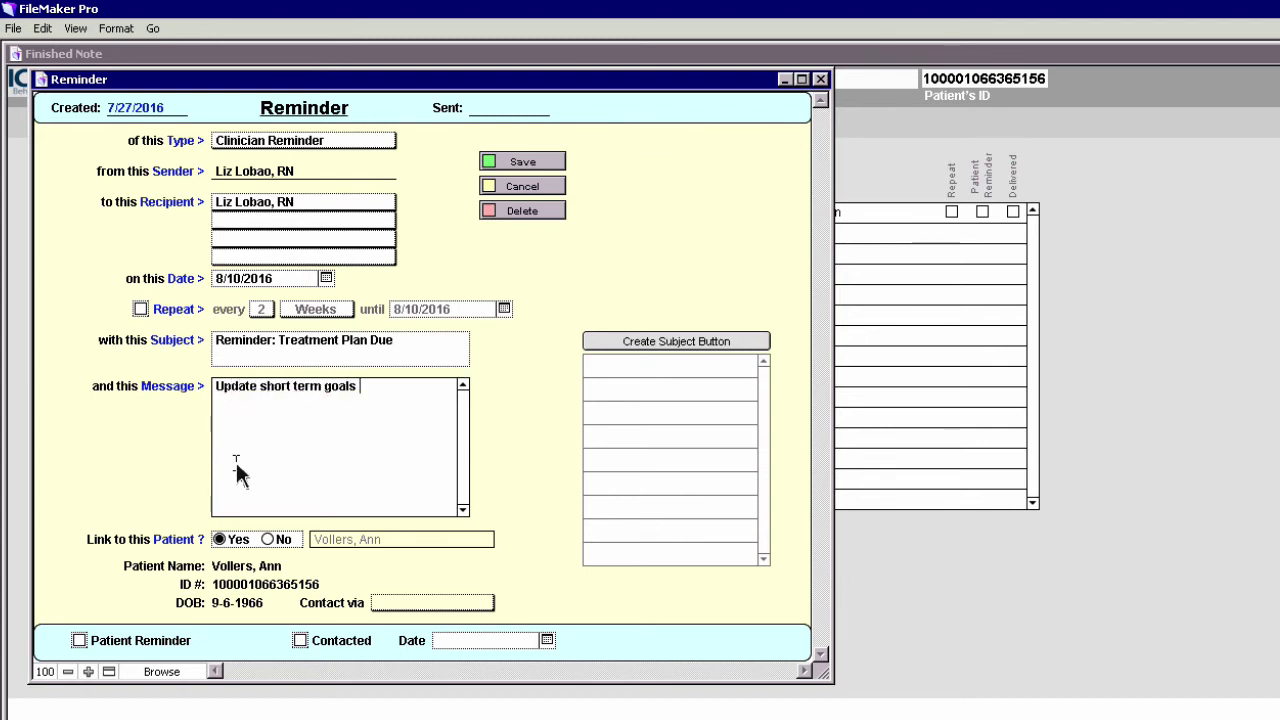
type(" prn")
left_click(526, 160)
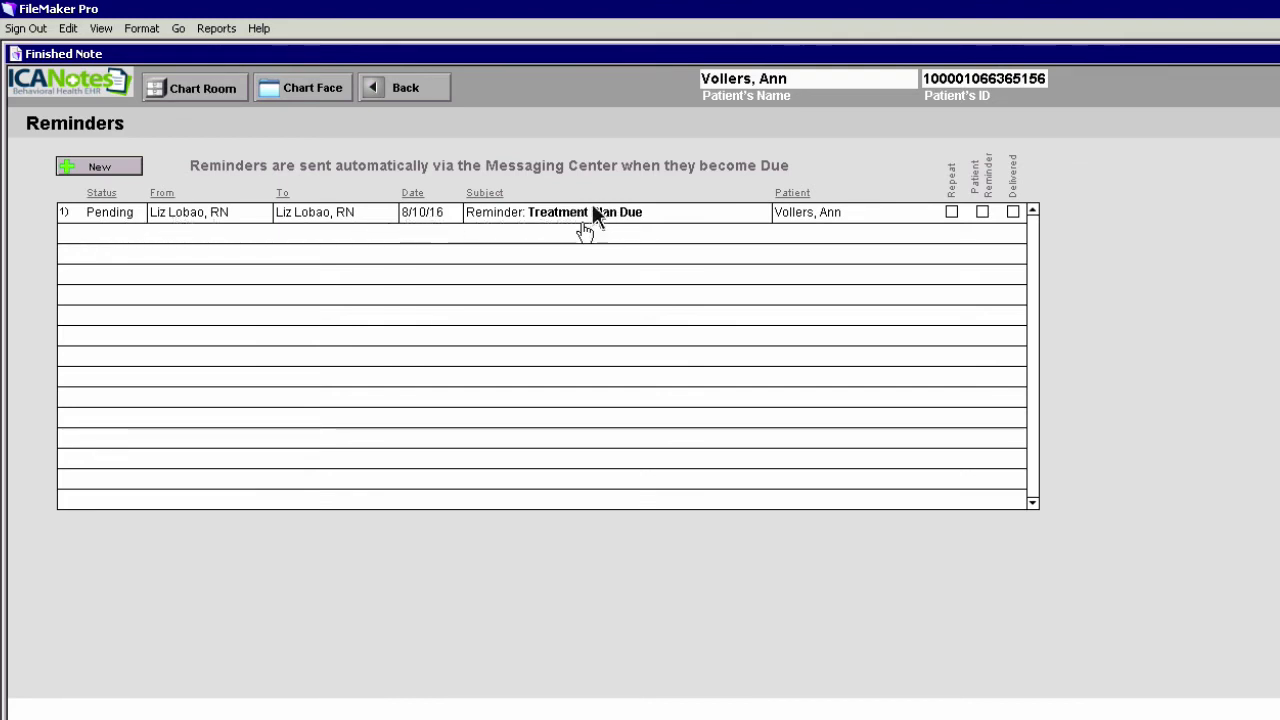
Go back from the Reminders list to the finished treatment plan note
left_click(412, 90)
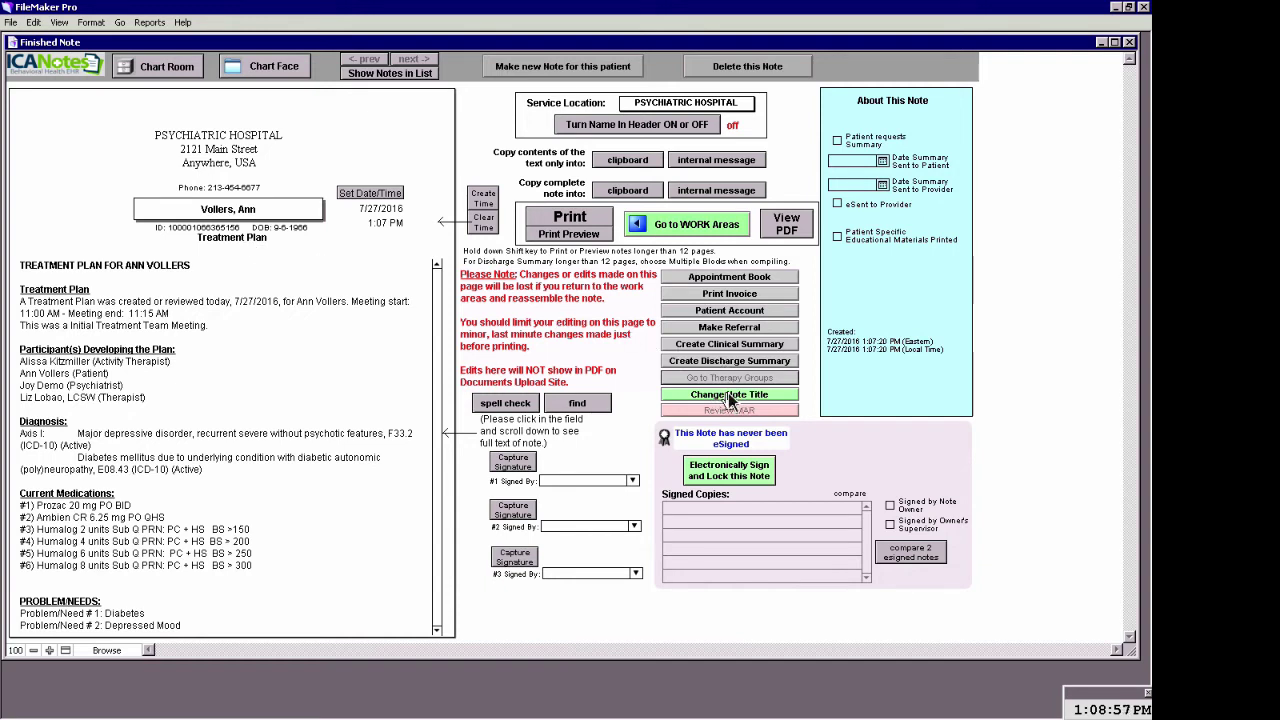
Change the note subtitle to INITIAL TREATMENT PLAN and the discipline to Counselor, then apply it
left_click(729, 395)
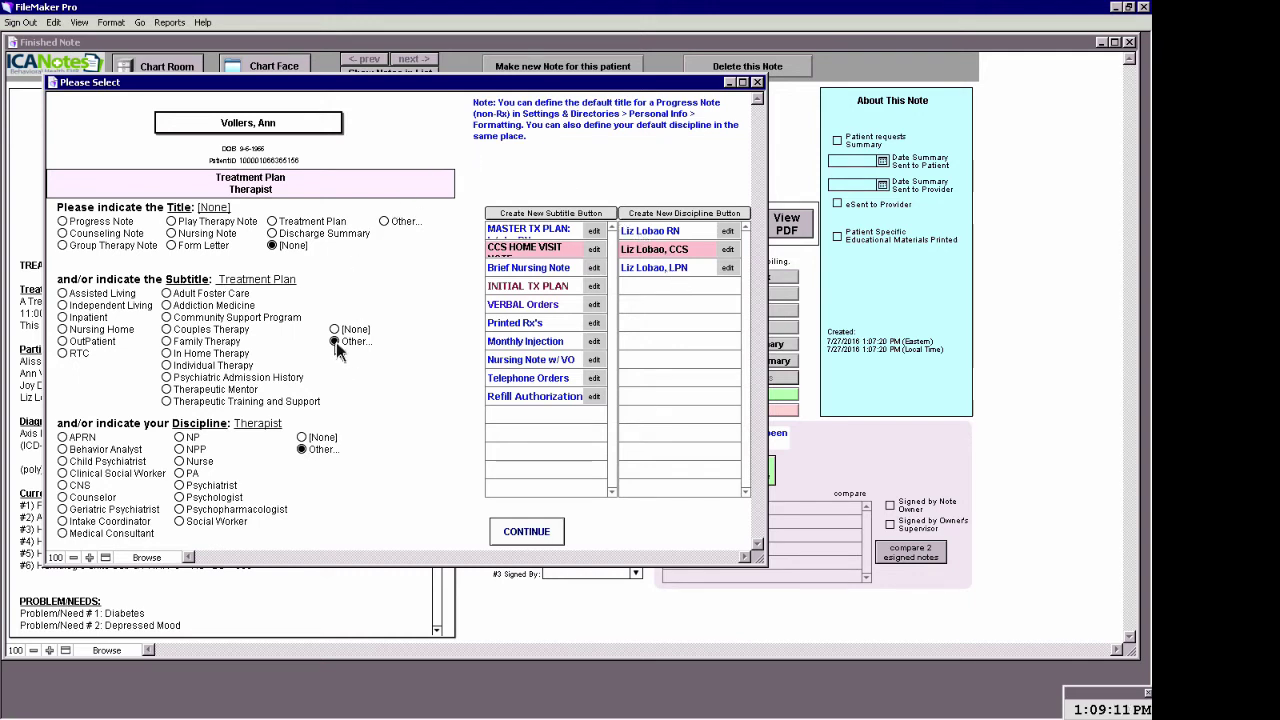
left_click(335, 342)
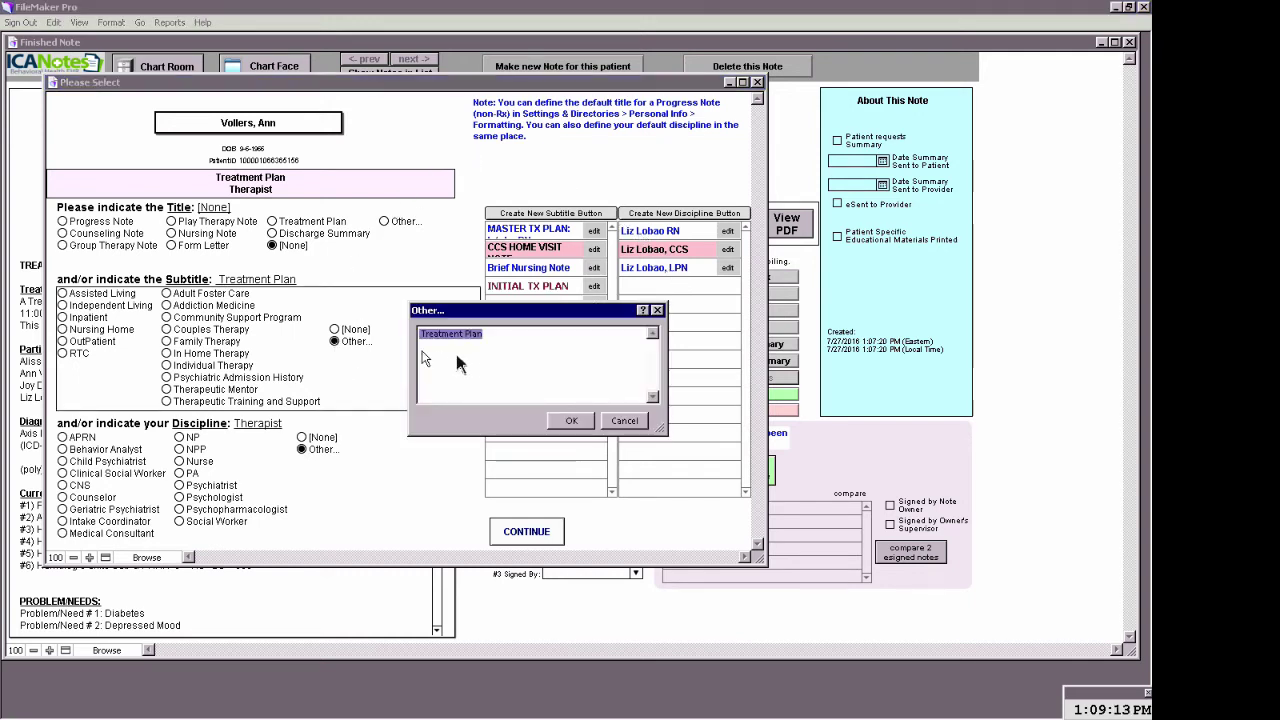
left_click(494, 347)
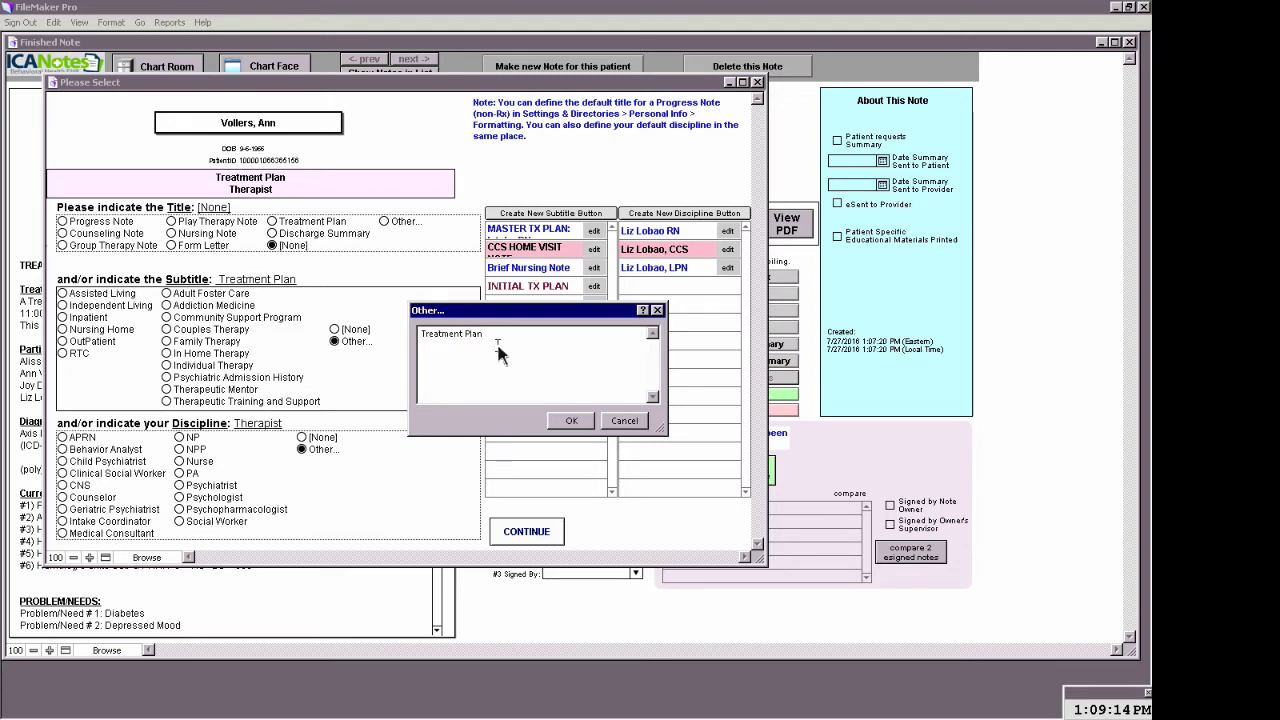
type("Master")
left_click(570, 421)
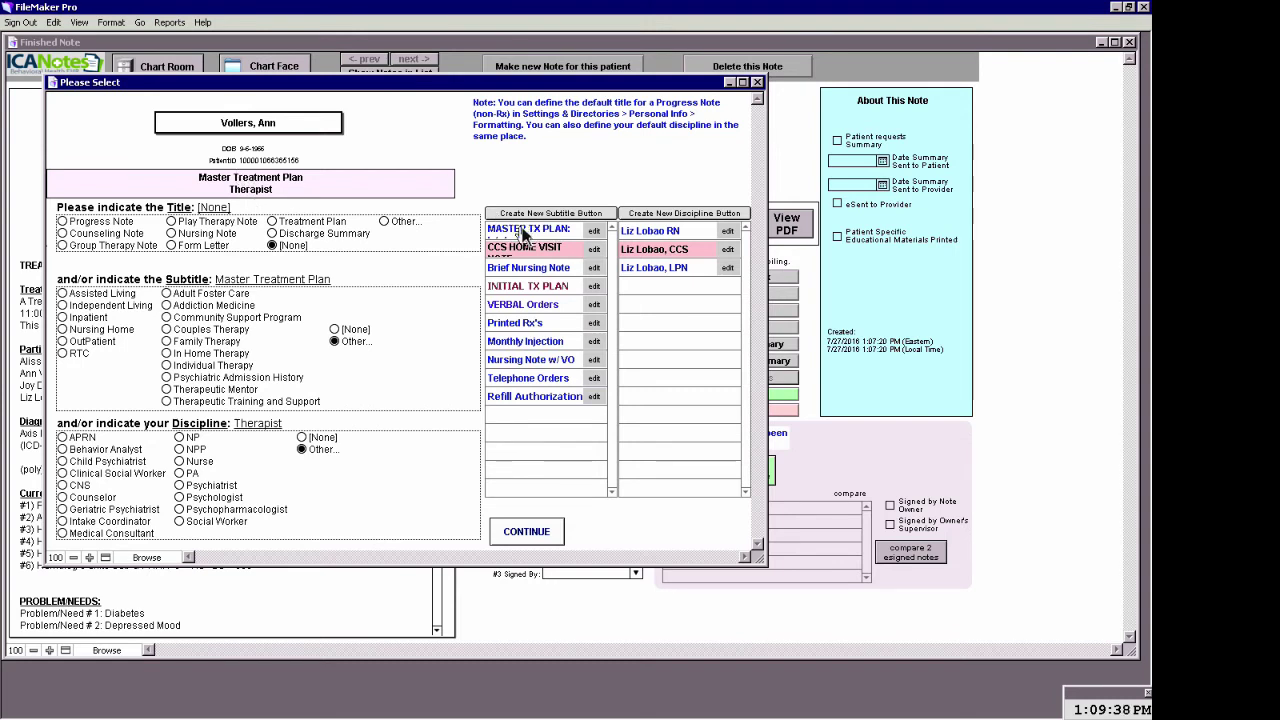
left_click(524, 235)
left_click(521, 231)
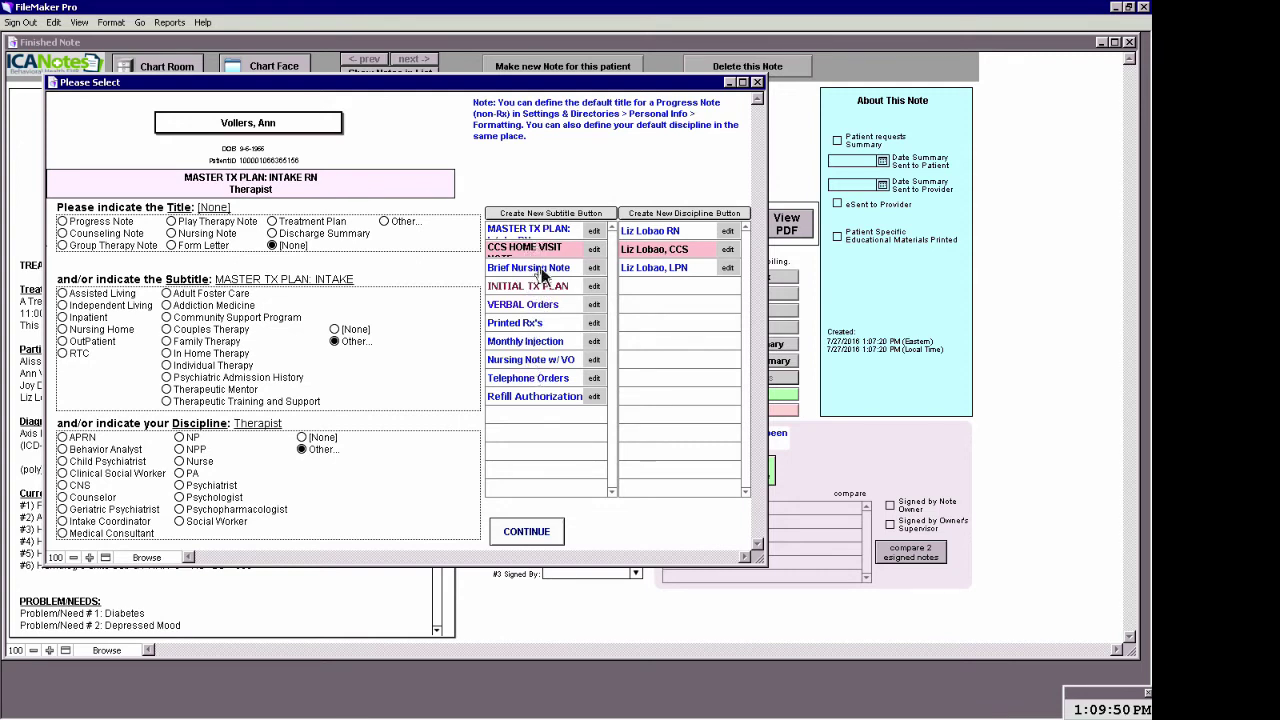
left_click(527, 290)
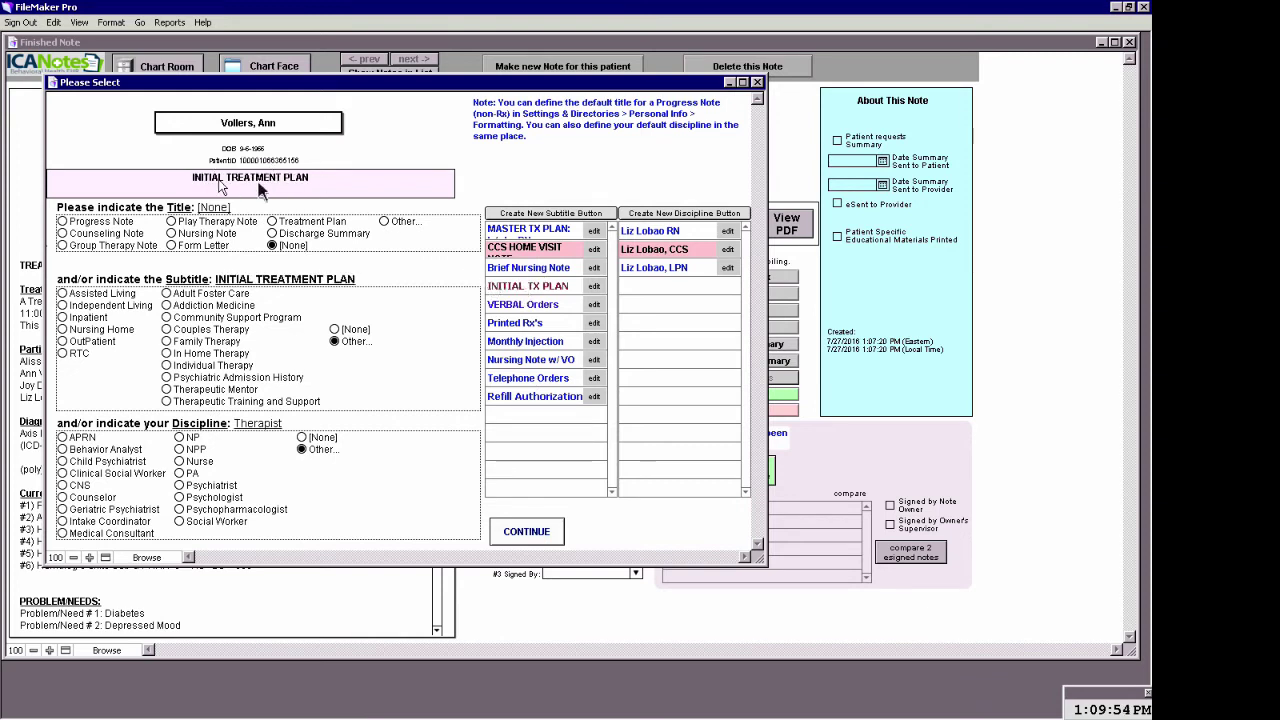
left_click(671, 233)
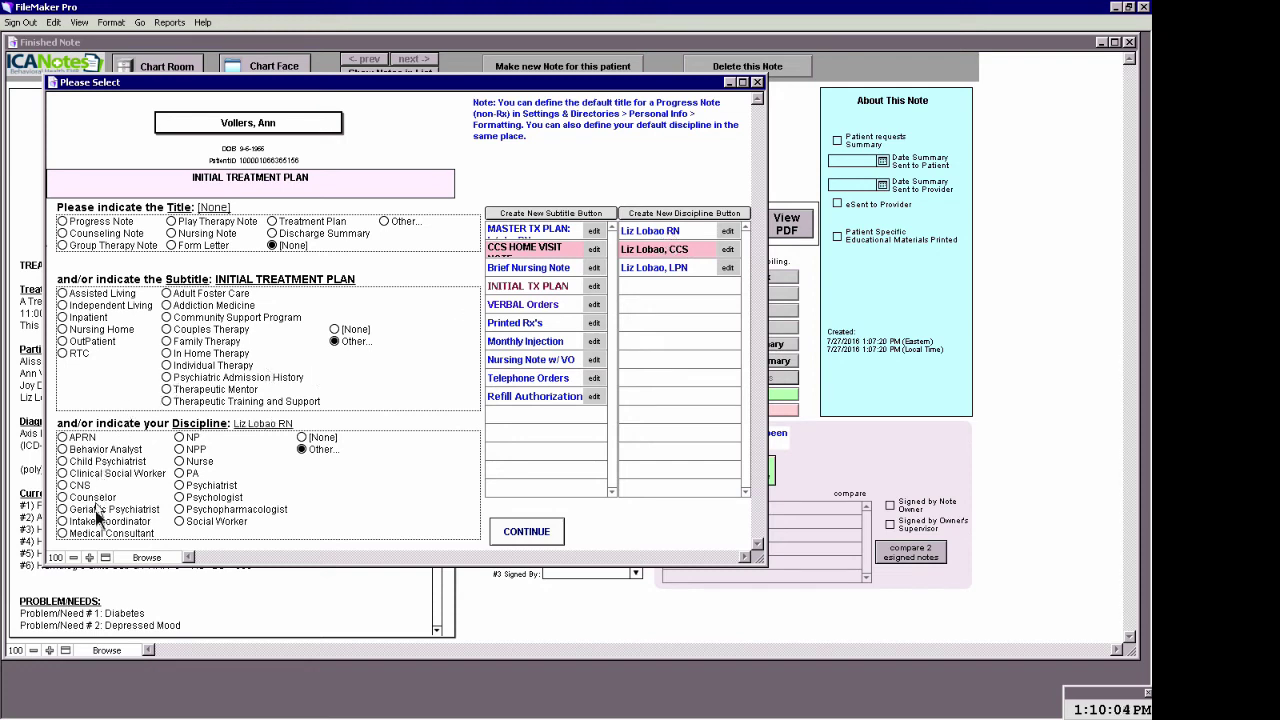
left_click(63, 499)
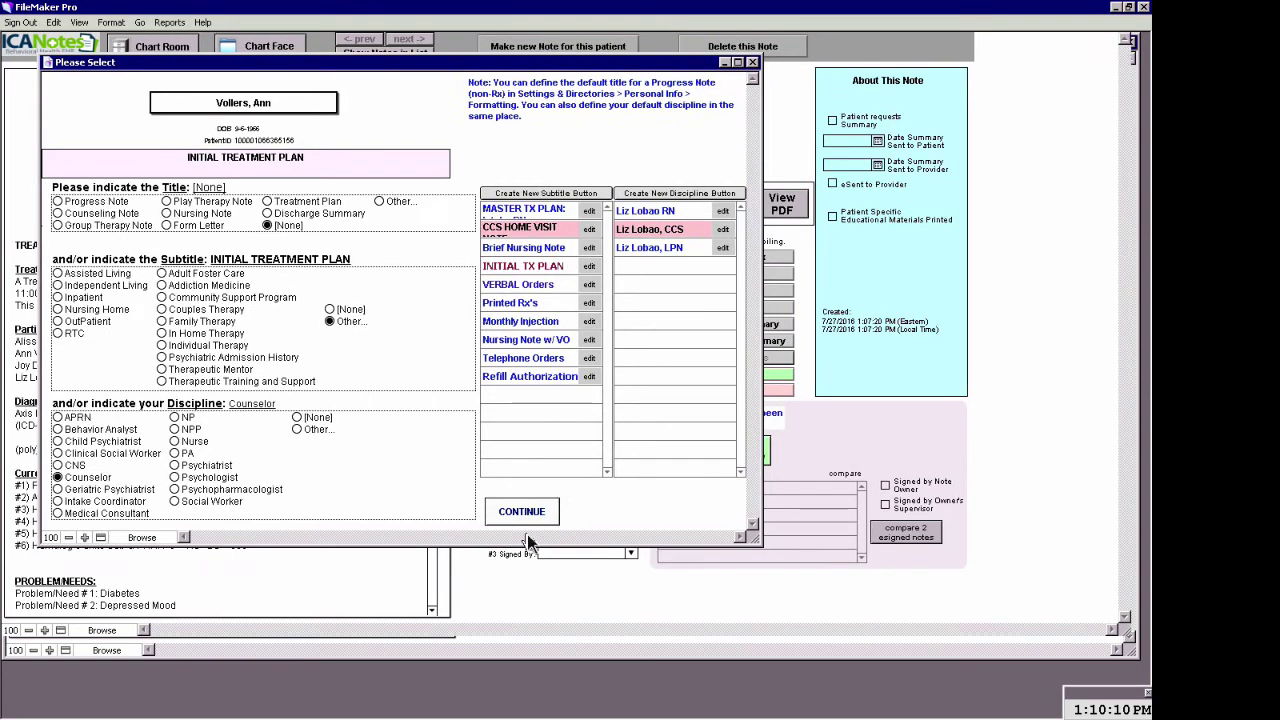
left_click(527, 532)
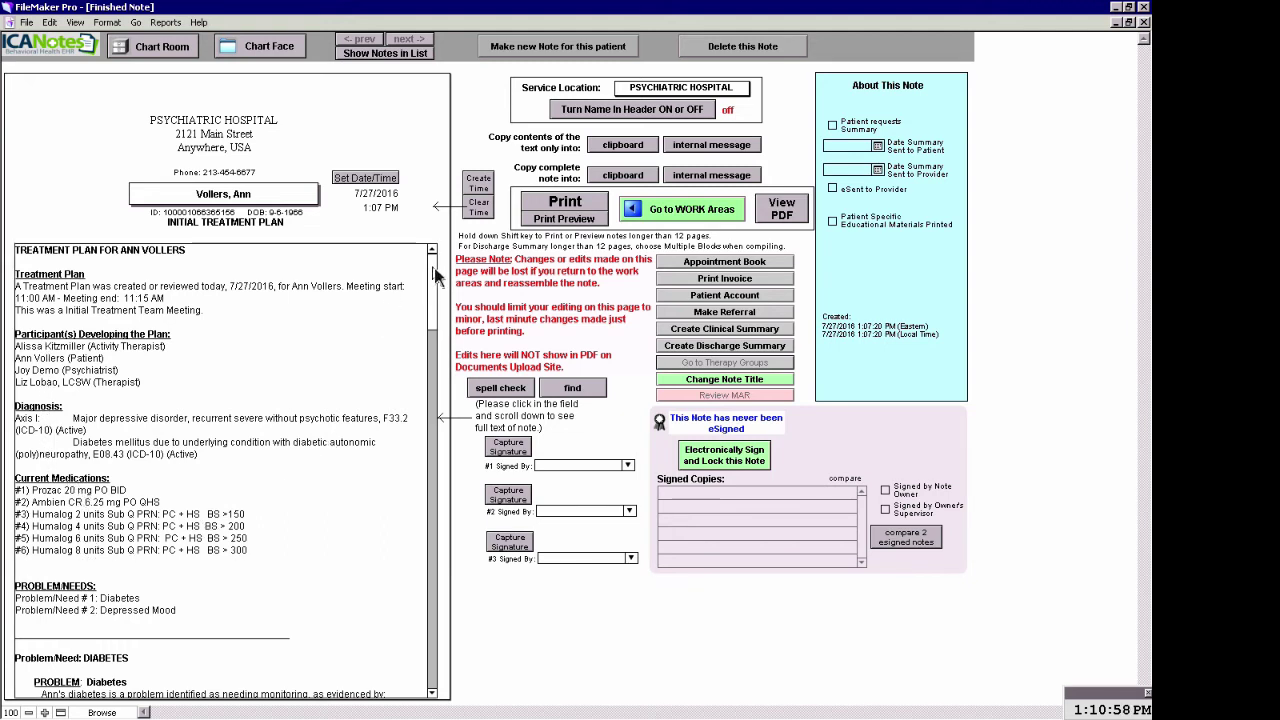
Delete the stray blank lines under the STATUS headings and the empty line above Strengths
scroll(435, 290, "down", 3)
left_click_drag(434, 291, 437, 372)
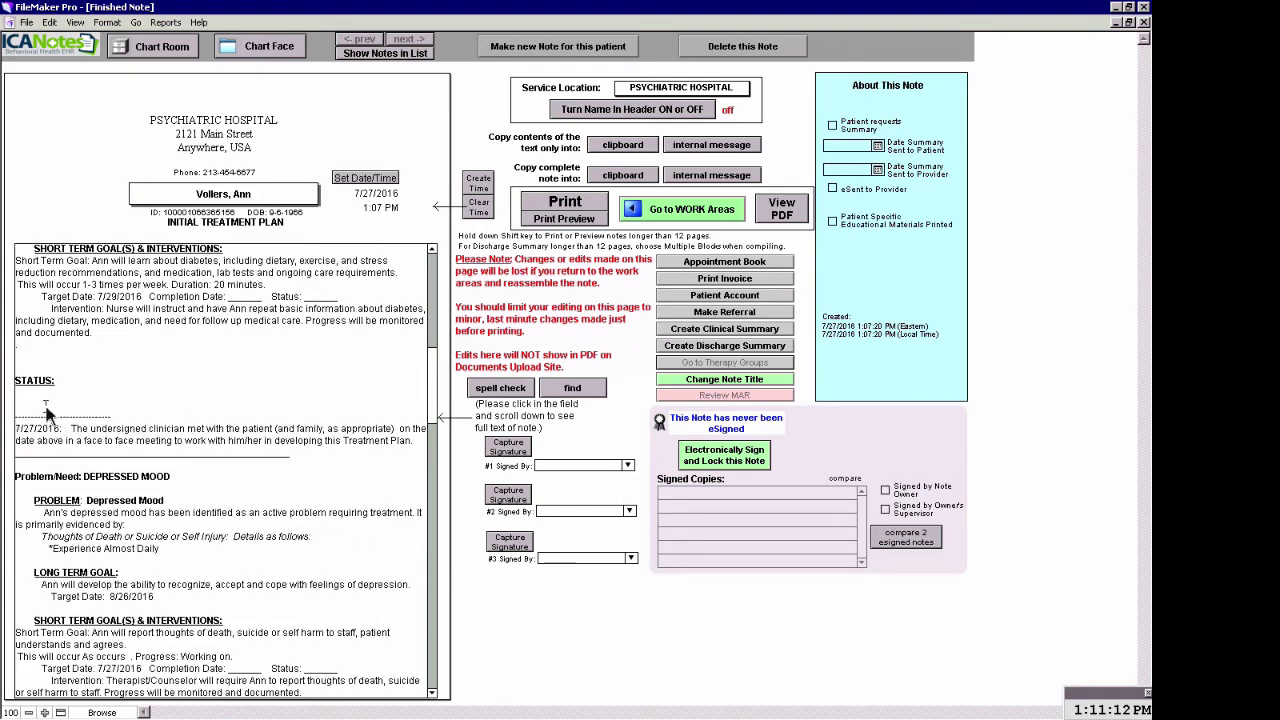
key("BackSpace")
key("BackSpace")
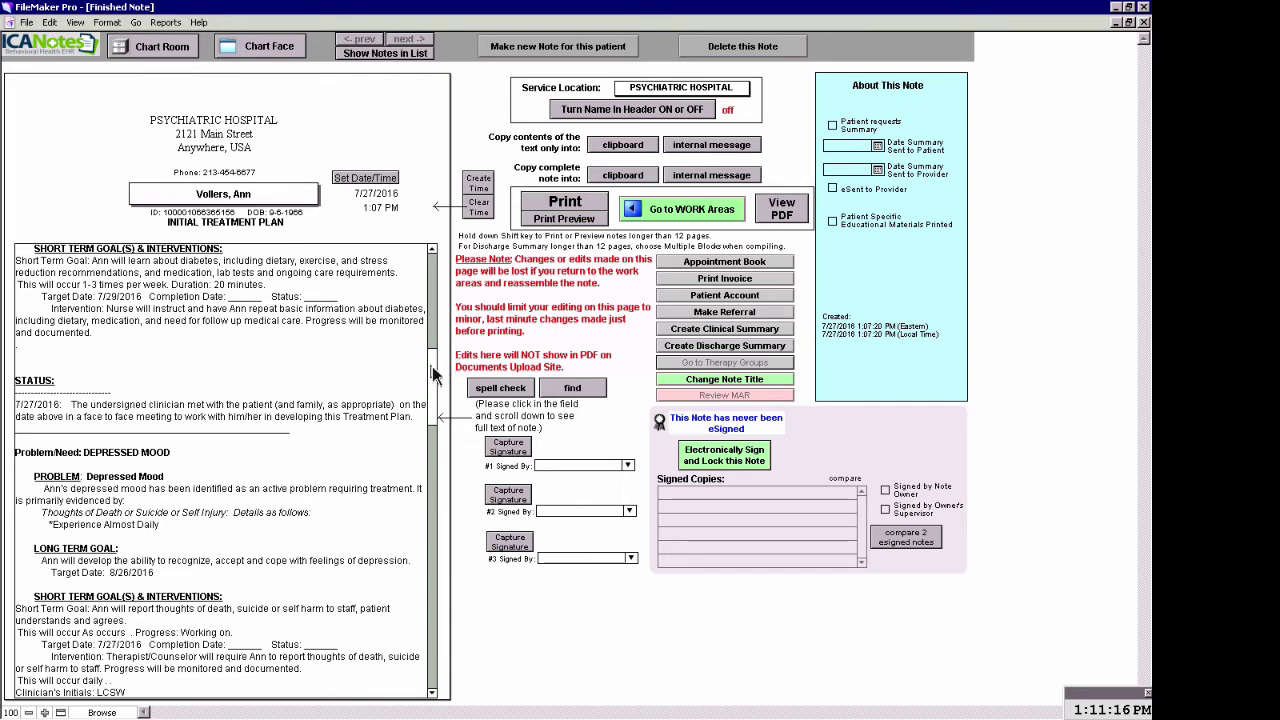
left_click_drag(435, 372, 435, 402)
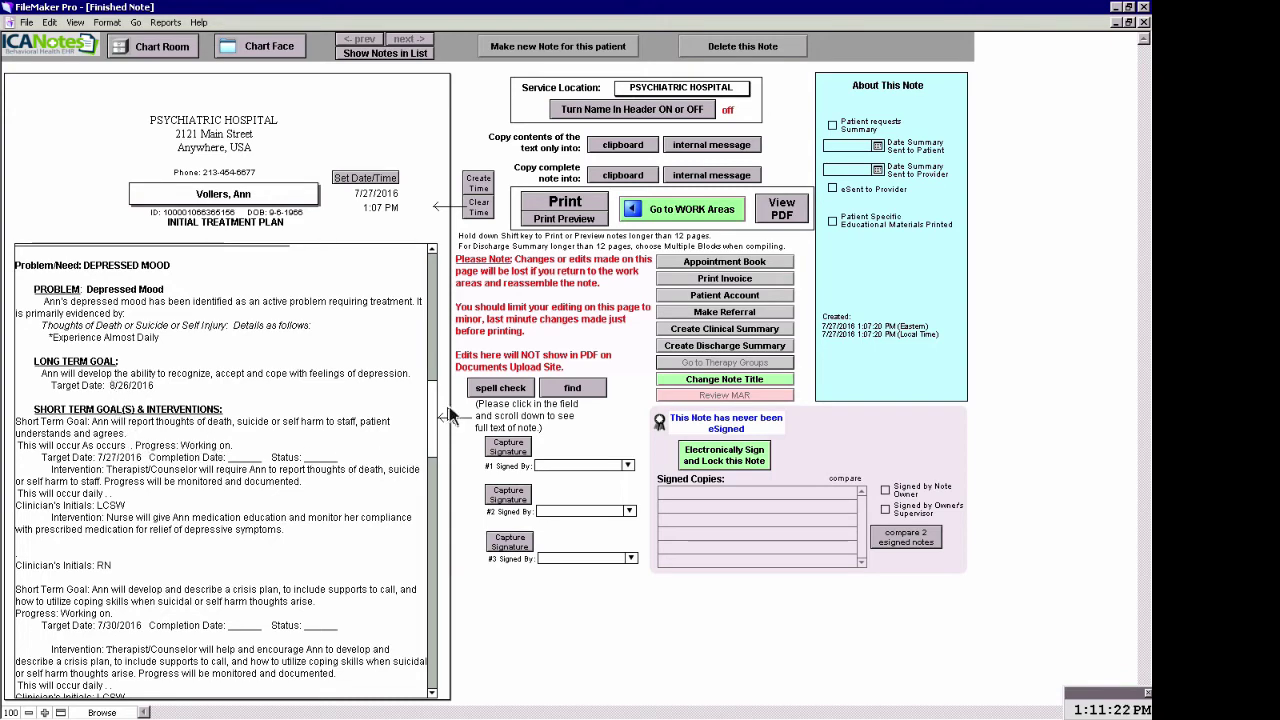
scroll(432, 414, "down", 5)
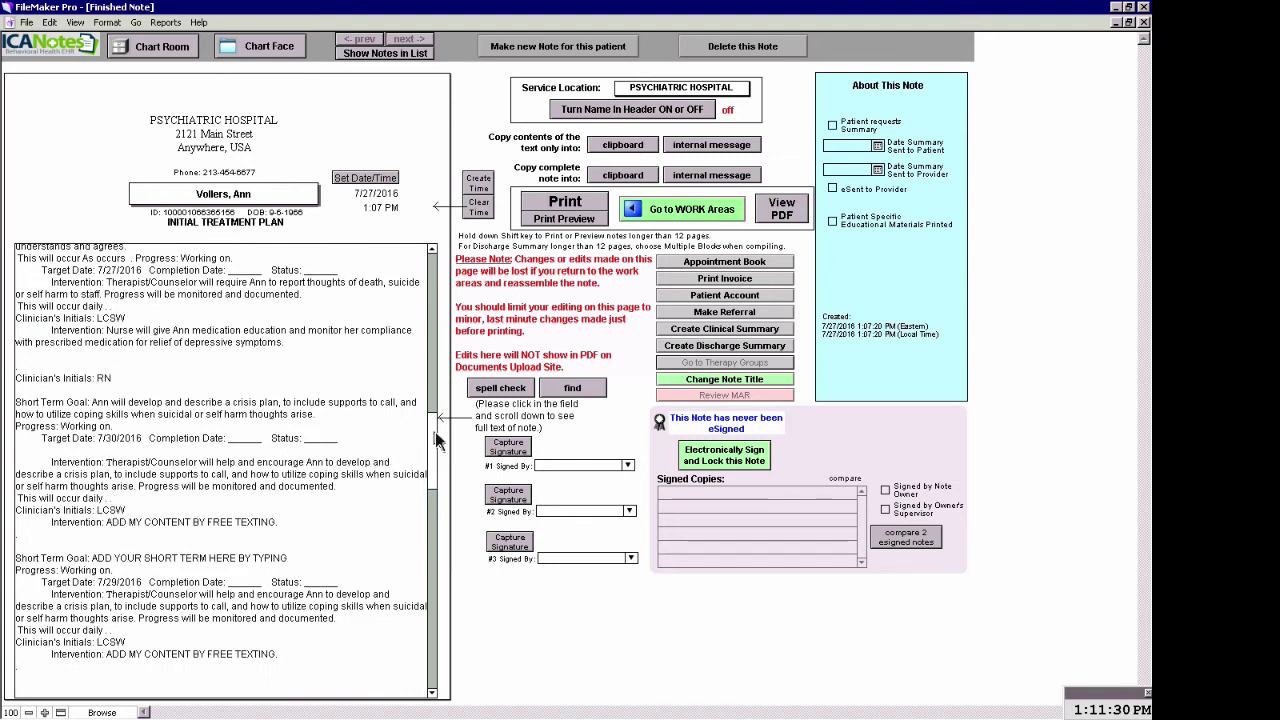
left_click_drag(436, 440, 427, 502)
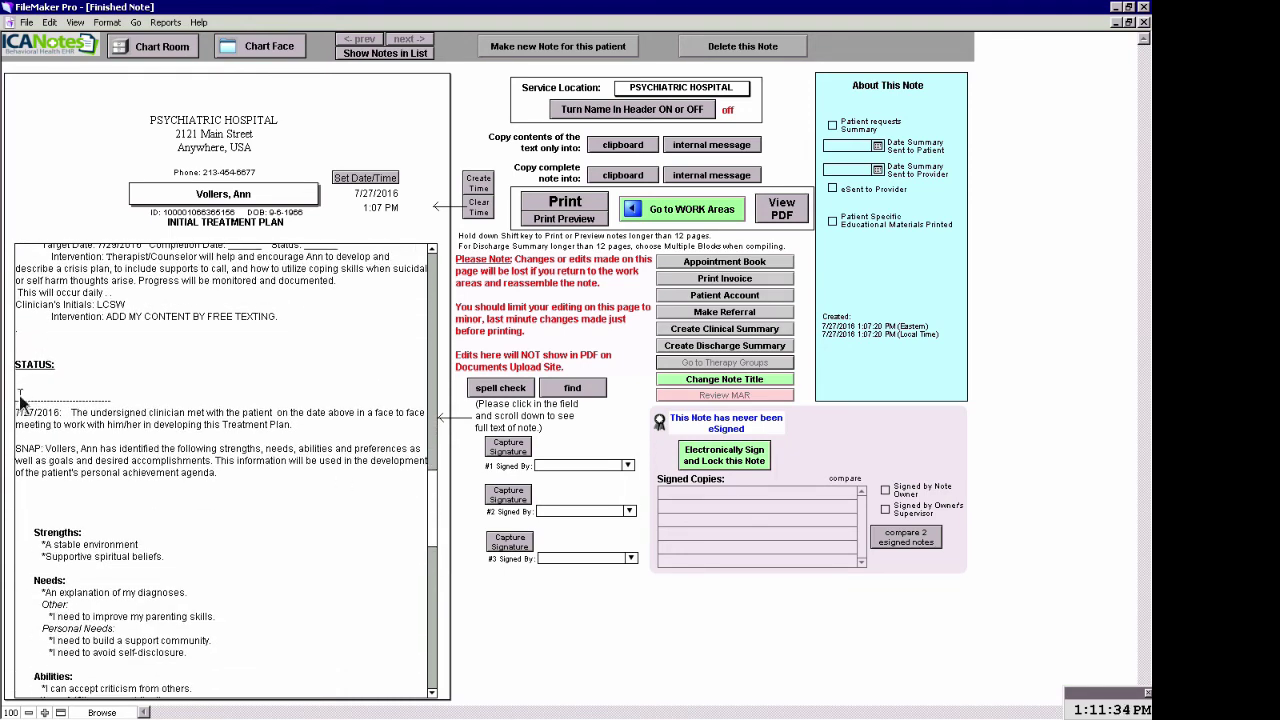
key("BackSpace")
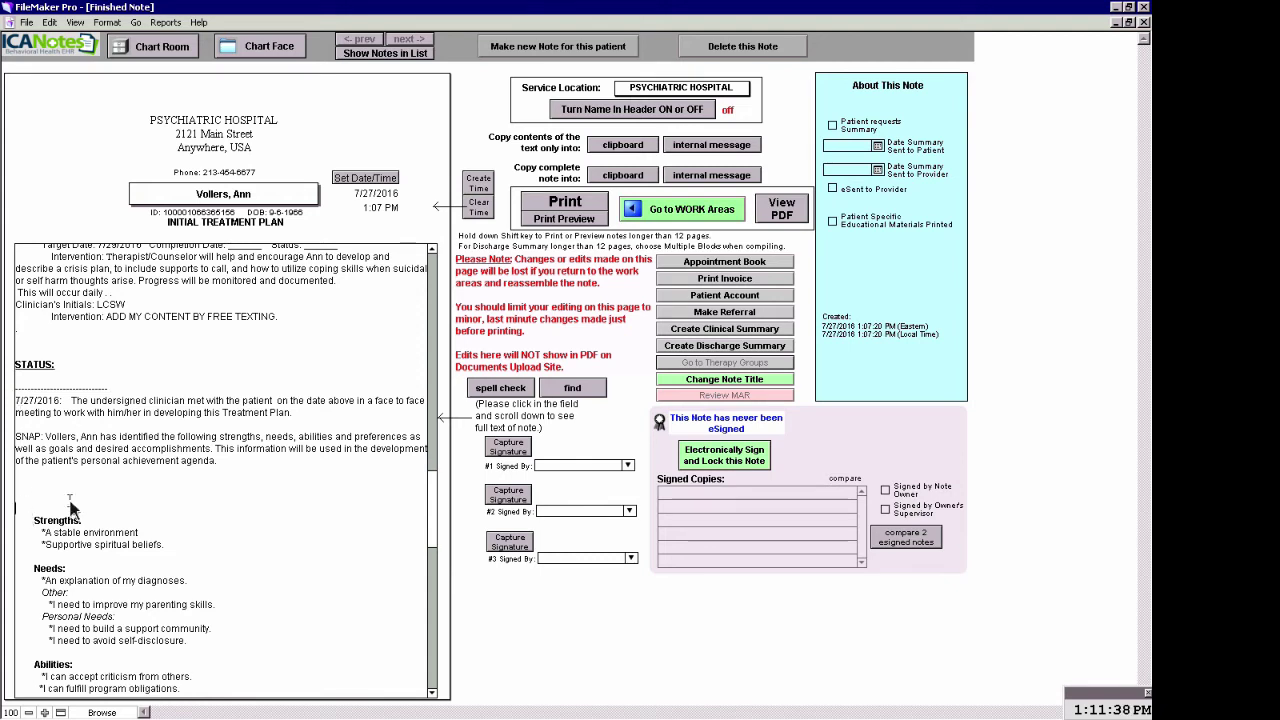
key("BackSpace")
key("BackSpace")
key("BackSpace")
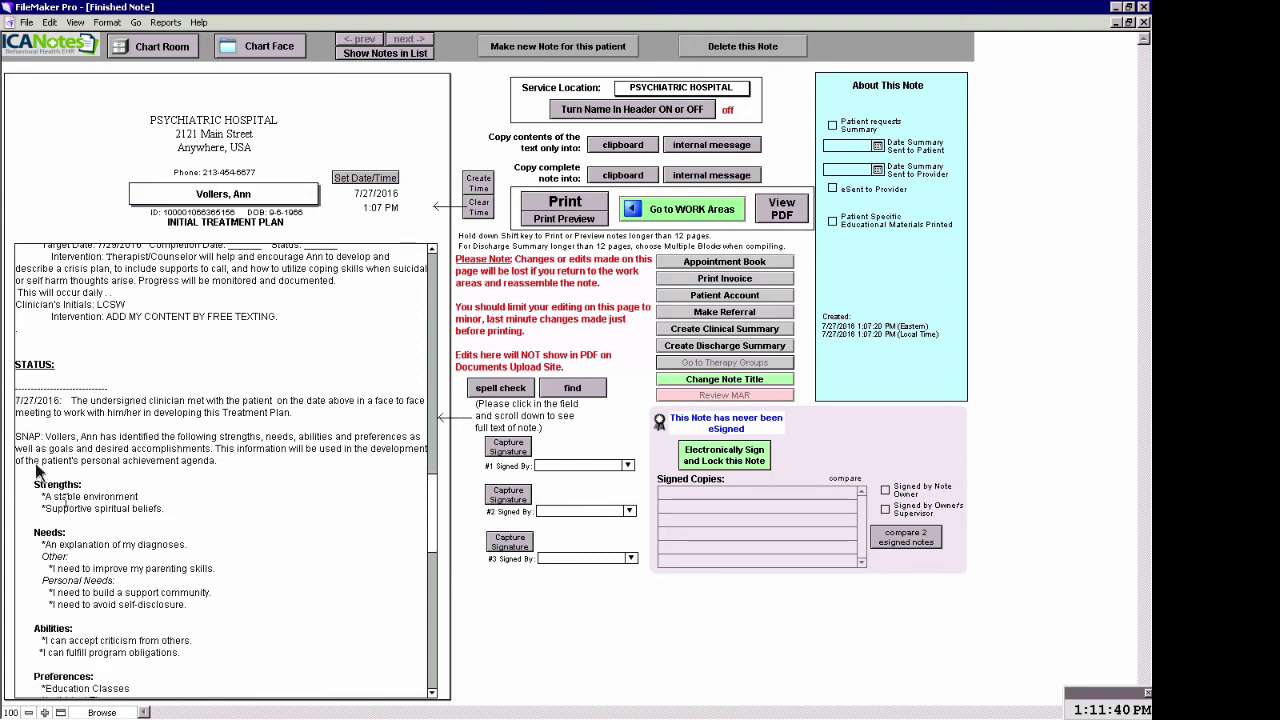
Bold the word SNAP with Style > Bold and scroll down to the signature lines
double_click(22, 437)
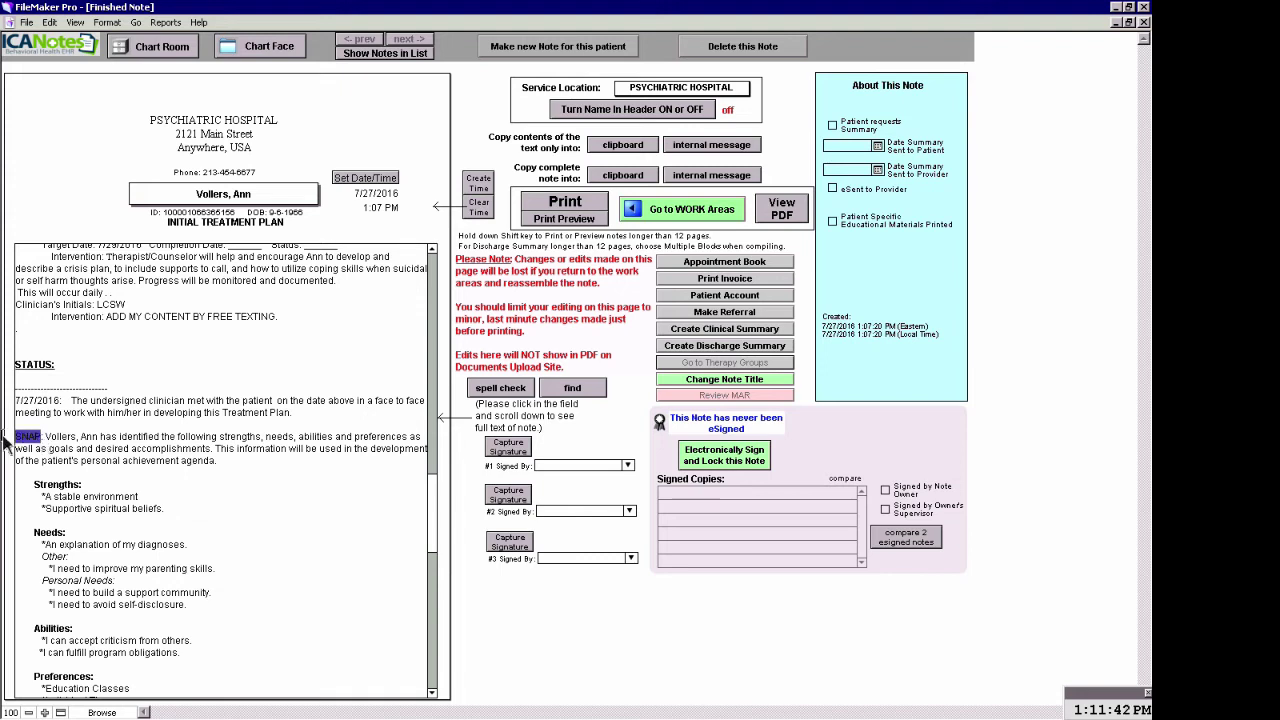
right_click(22, 438)
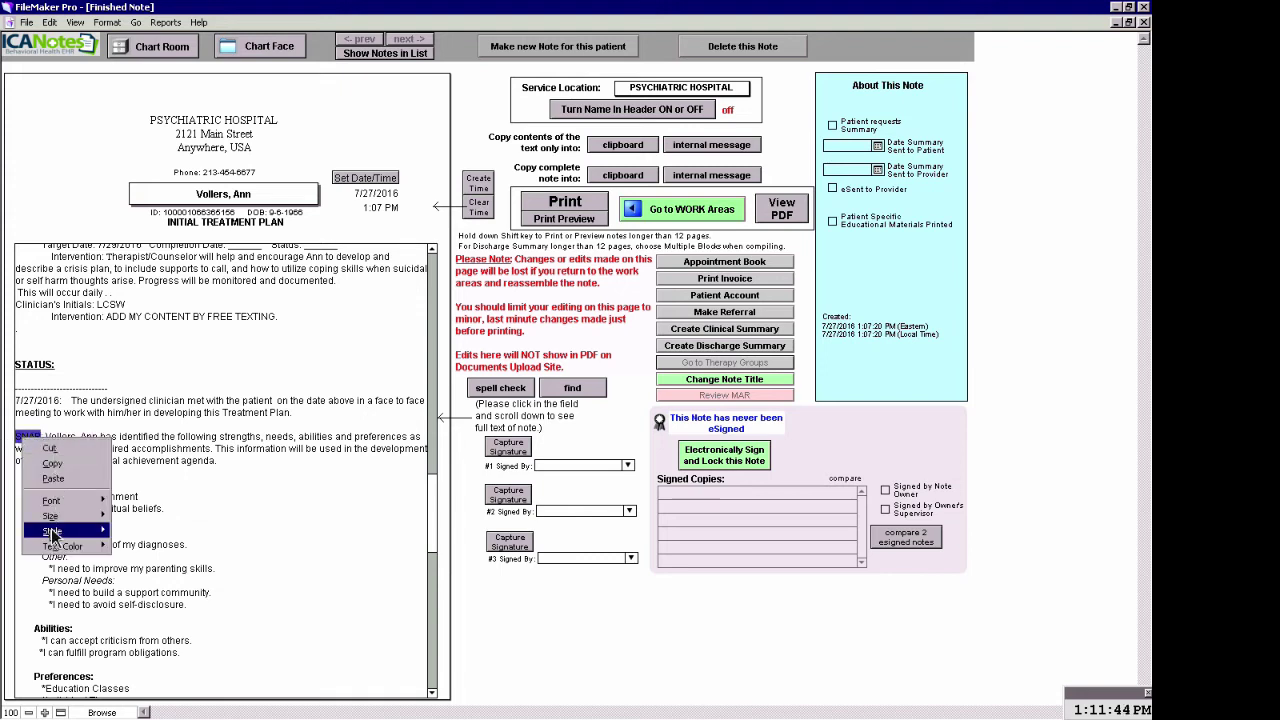
mouse_move(52, 531)
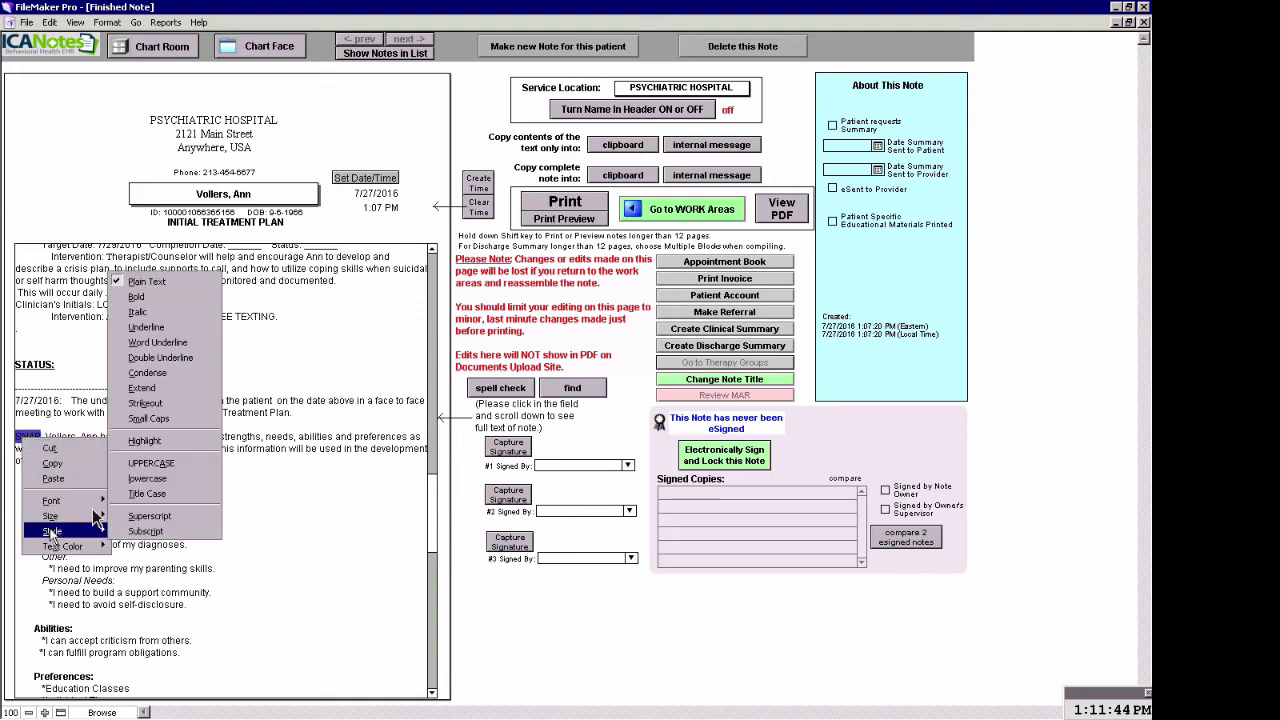
left_click(137, 298)
left_click(218, 531)
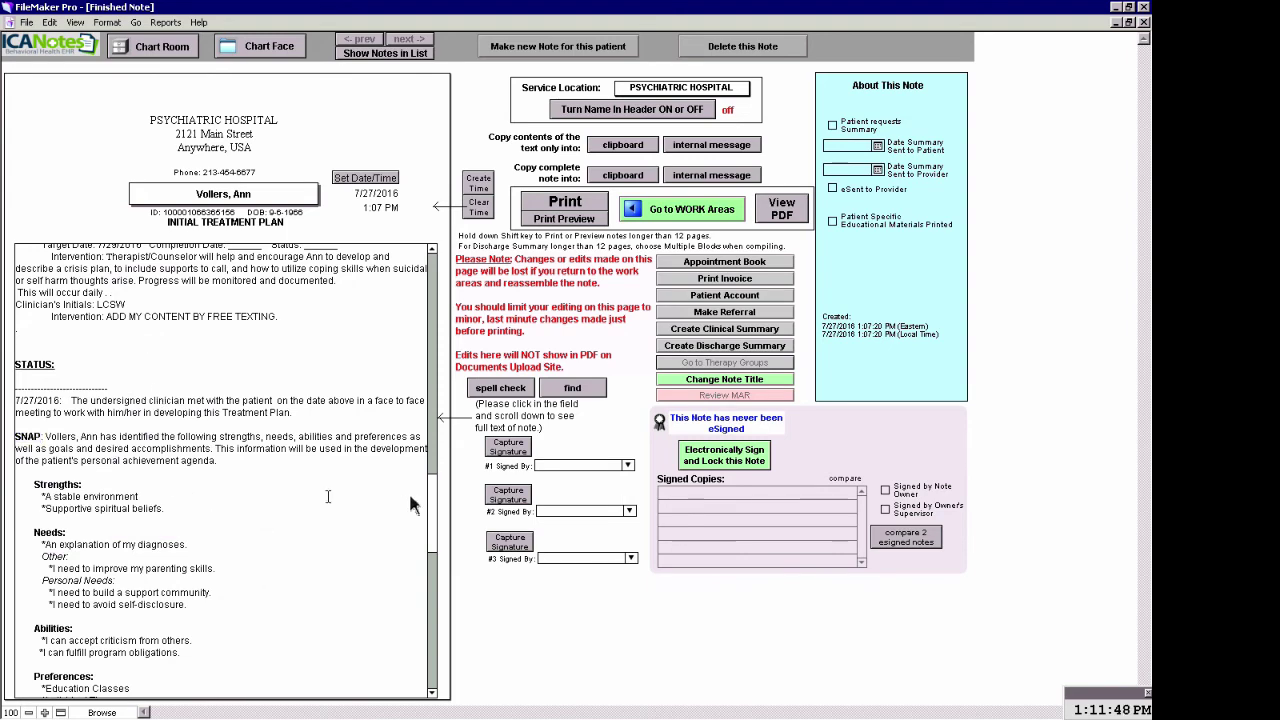
mouse_move(436, 500)
left_mouse_down()
mouse_move(436, 612)
mouse_move(436, 600)
left_mouse_up()
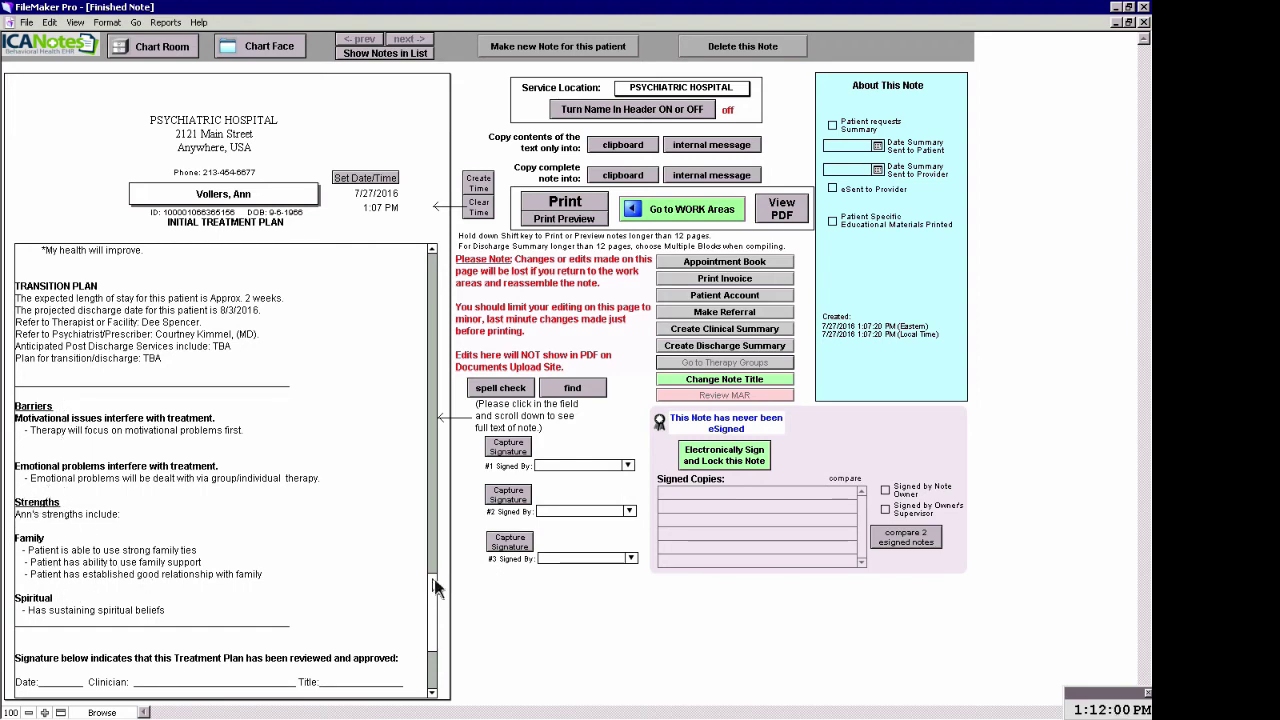
left_click_drag(432, 588, 434, 634)
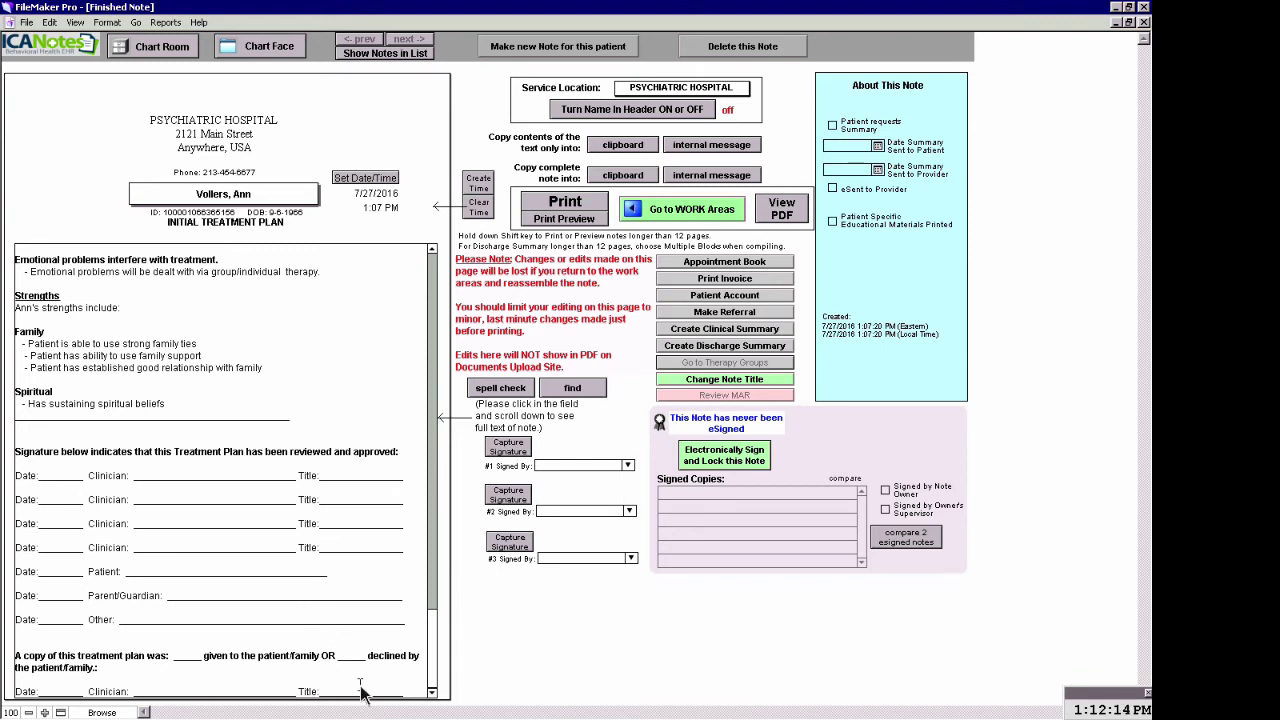
Delete the signature block and the blank lines before 'given to the patient/family.'
left_click_drag(420, 691, 248, 619)
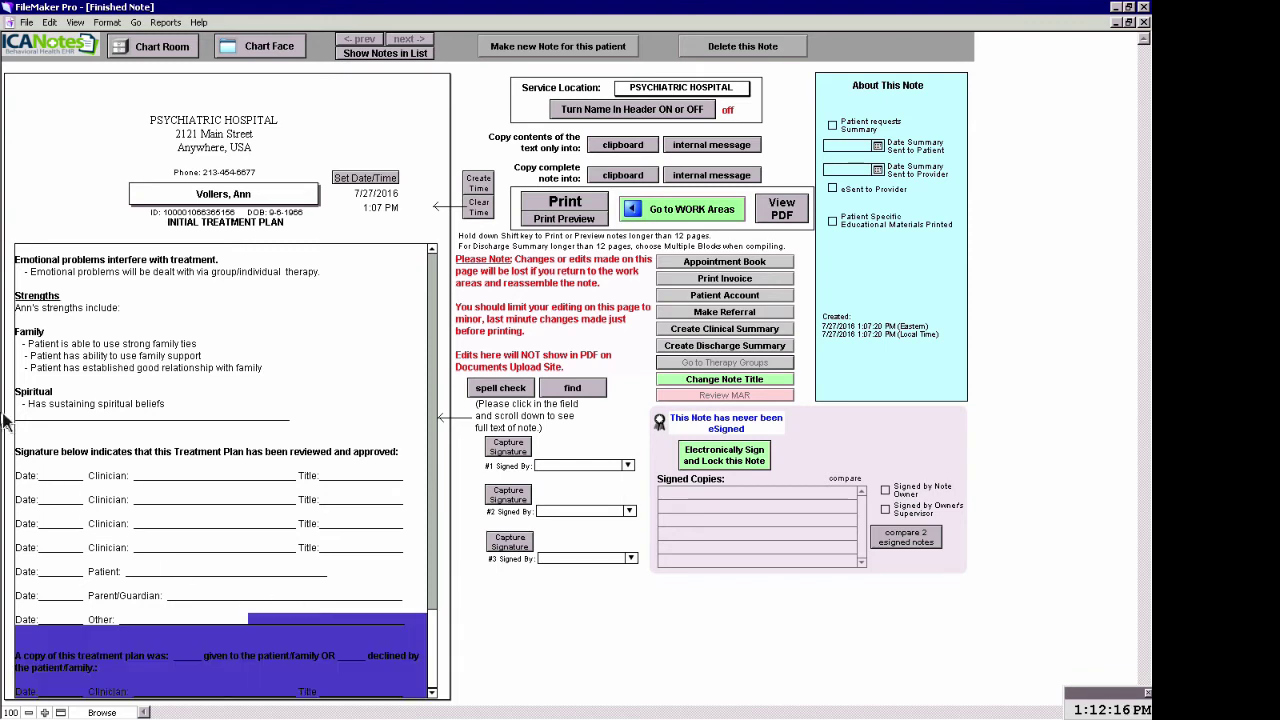
left_click(309, 596)
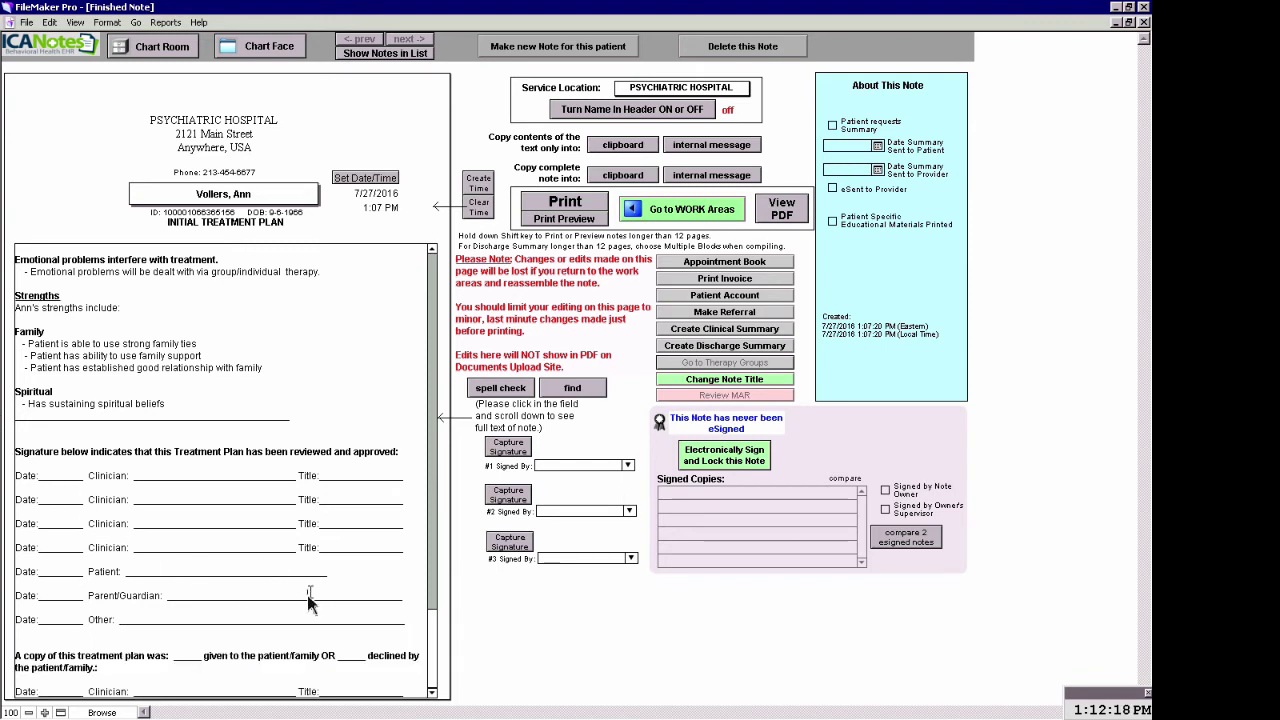
mouse_move(410, 625)
left_mouse_down()
mouse_move(218, 562)
mouse_move(113, 487)
mouse_move(17, 448)
left_mouse_up()
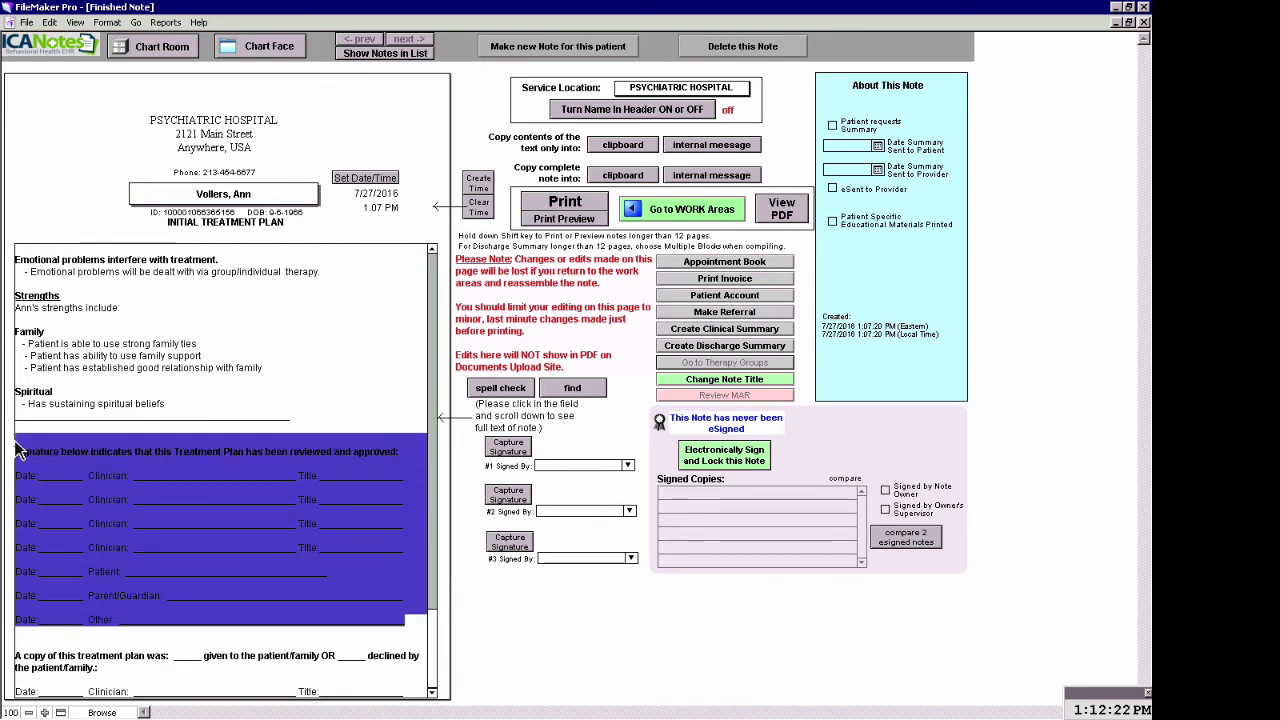
key("BackSpace")
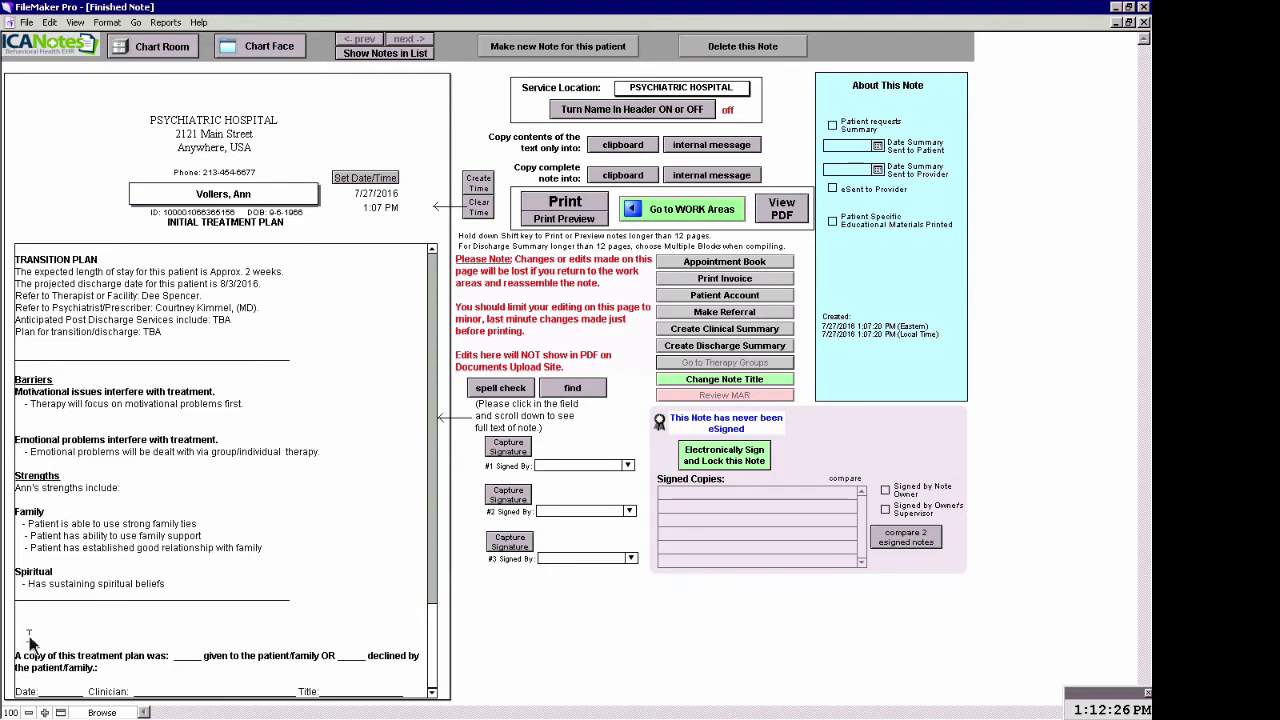
key("BackSpace")
key("BackSpace")
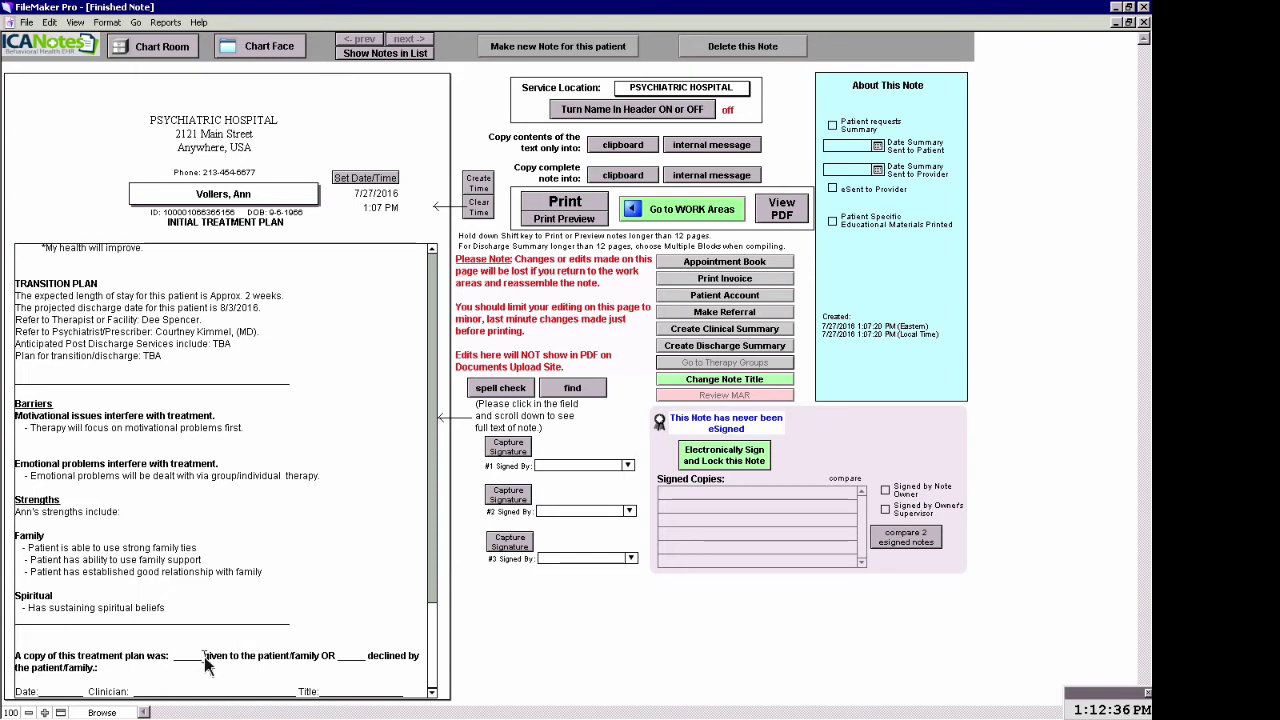
key("BackSpace")
key("BackSpace")
key("BackSpace")
key("BackSpace")
key("BackSpace")
key("BackSpace")
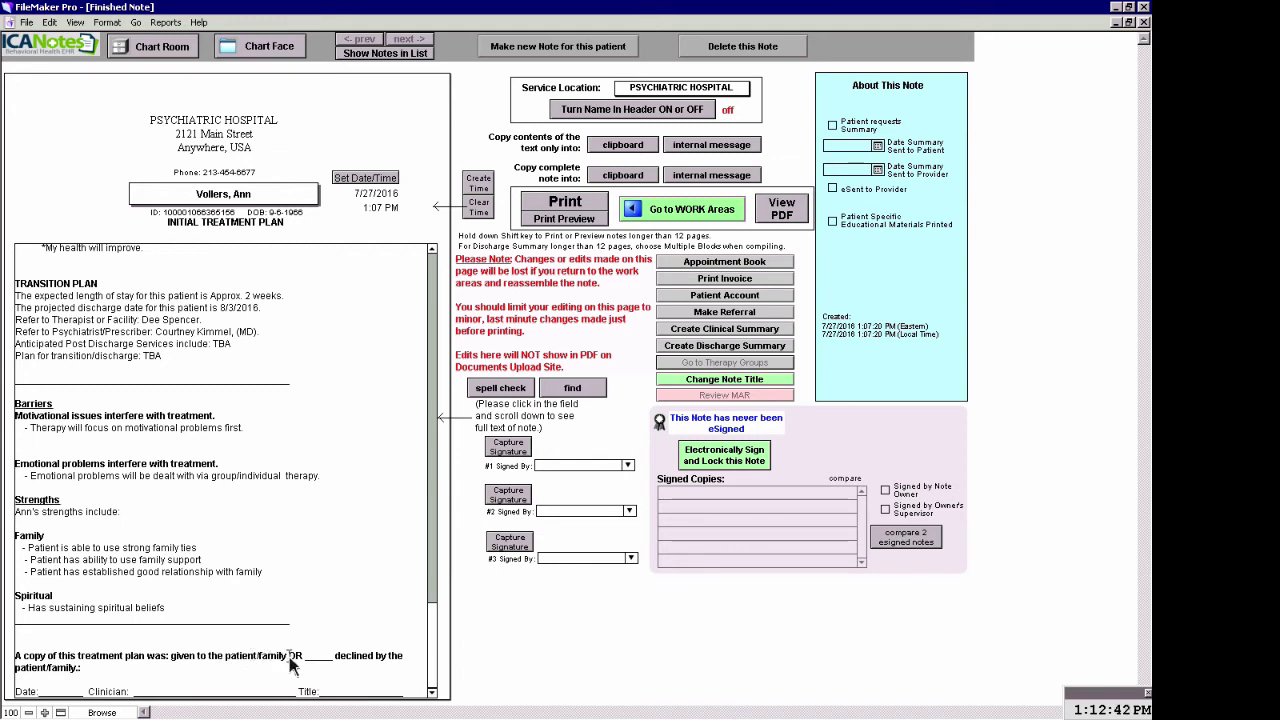
Remove the 'OR declined by' option and final Date/Clinician/Title line, then e-sign and lock the note
left_click_drag(289, 656, 302, 676)
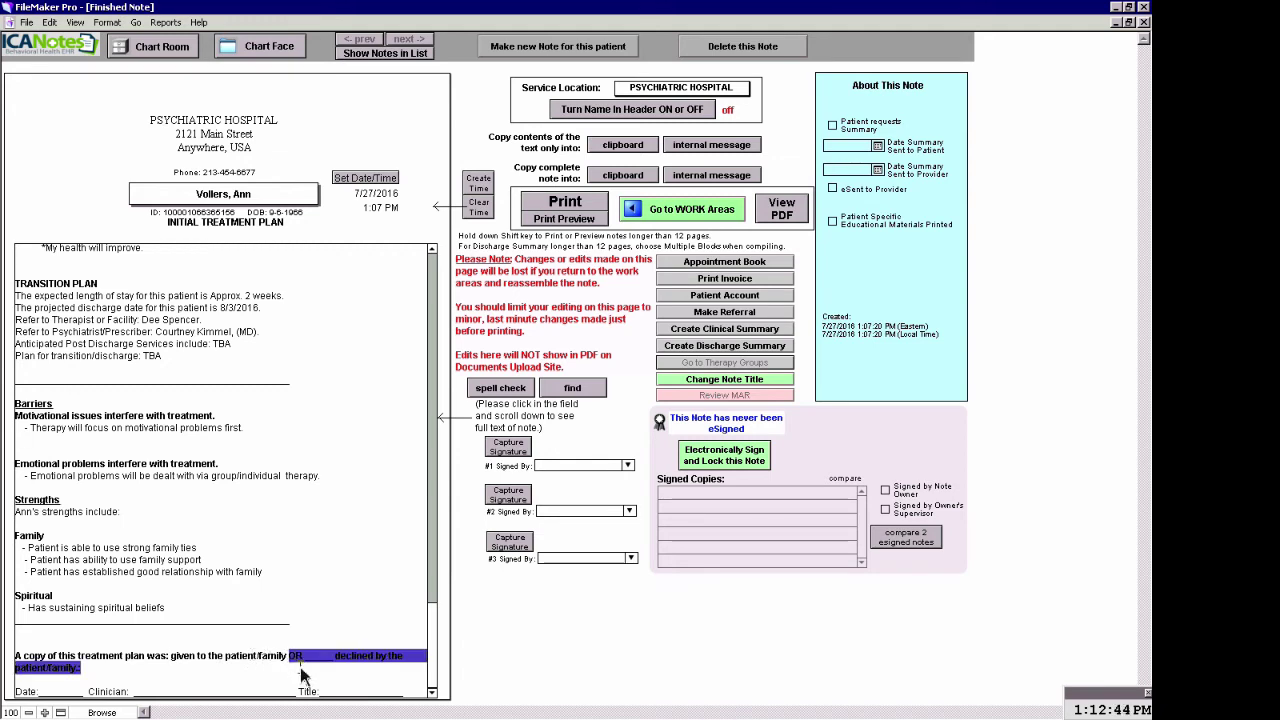
key("BackSpace")
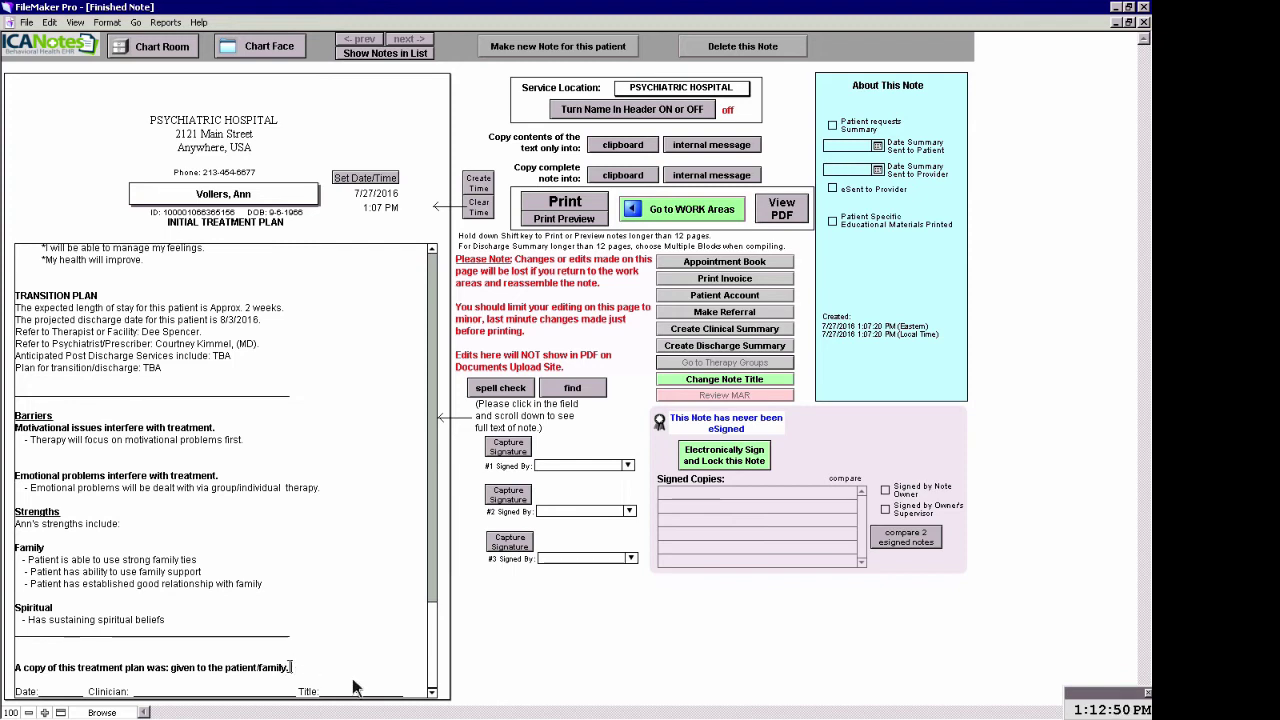
left_click_drag(417, 694, 104, 692)
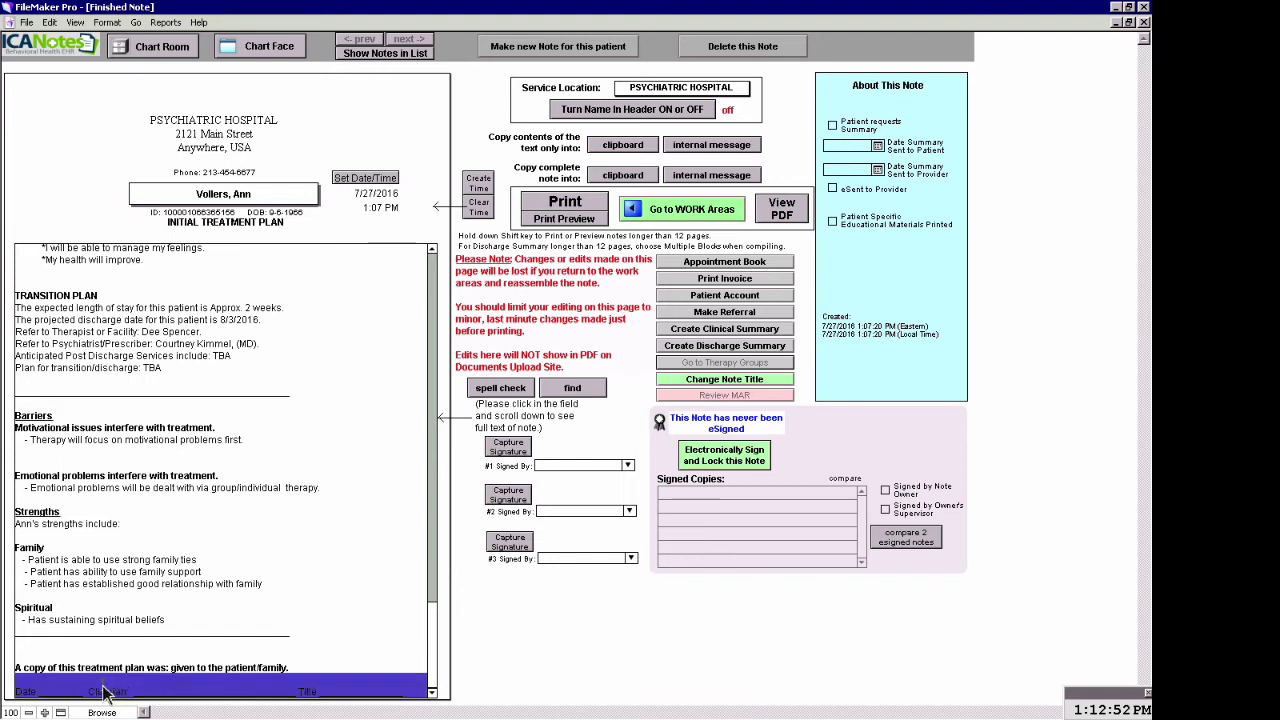
key("BackSpace")
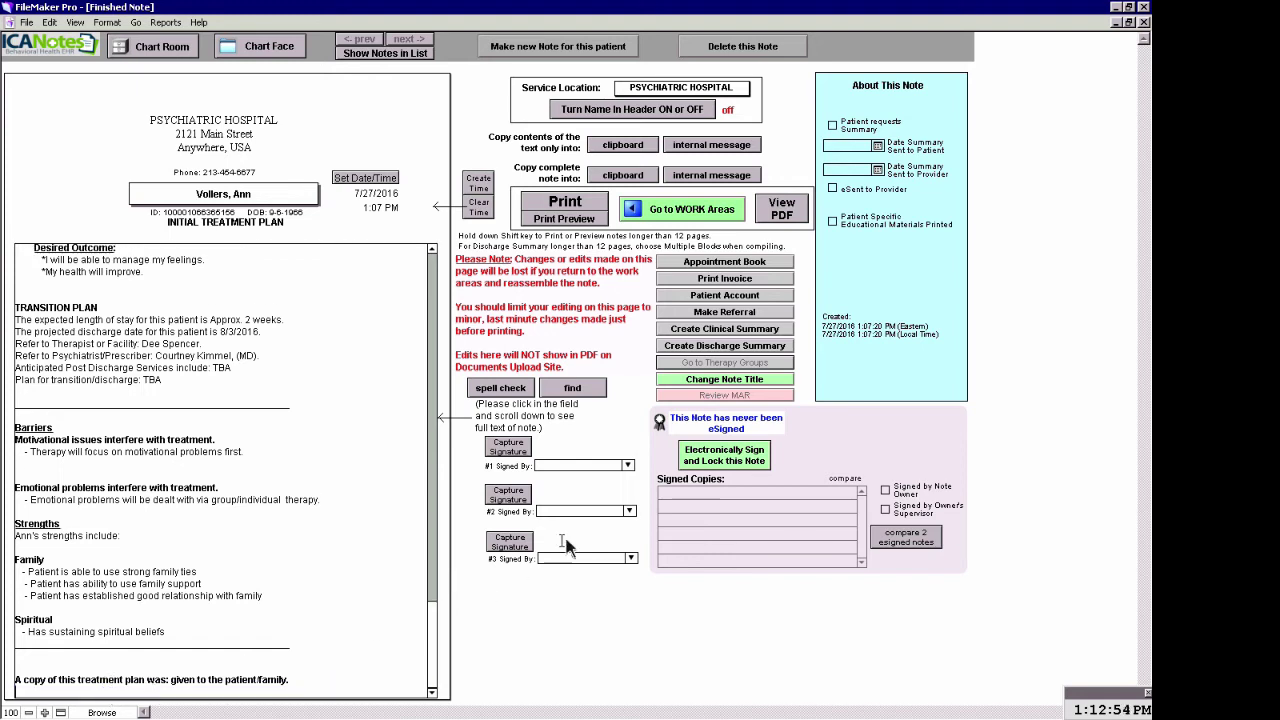
left_click(728, 457)
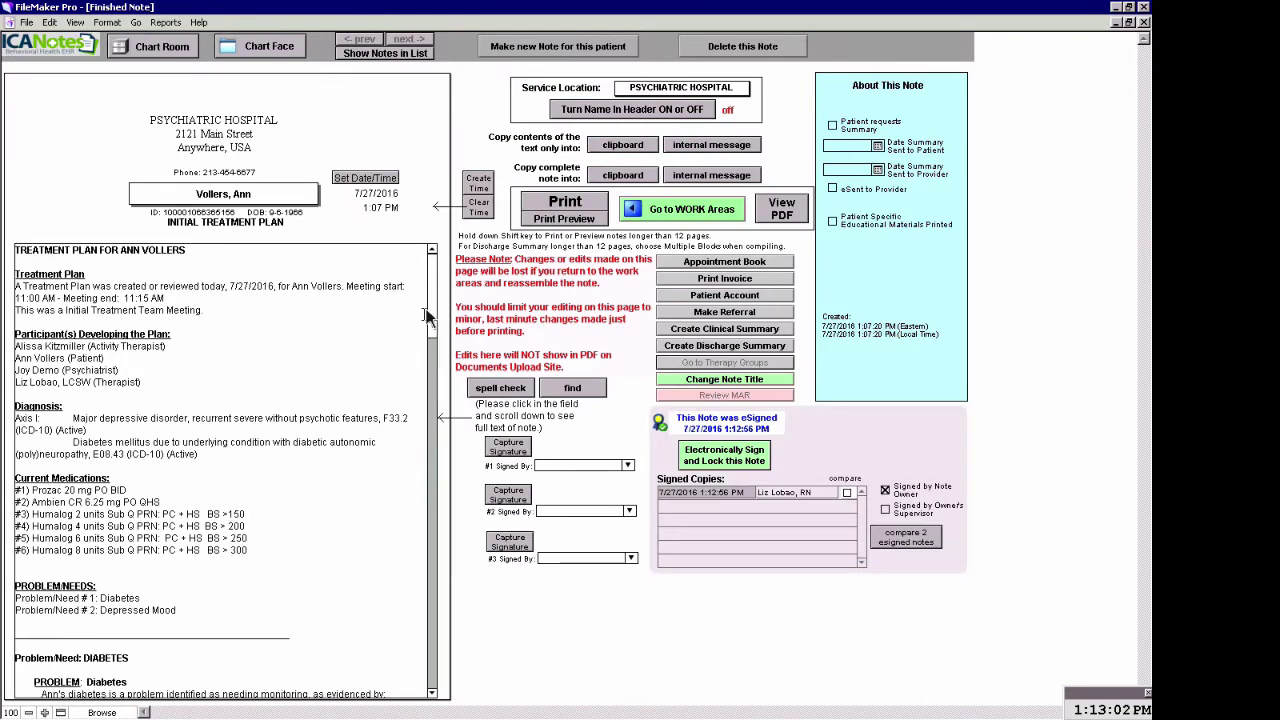
Check the note's Electronically Signed line, then go back to the Chart Face listing INITIAL TREATMENT PLAN first
scroll(432, 447, "down", 5)
left_click_drag(432, 447, 432, 688)
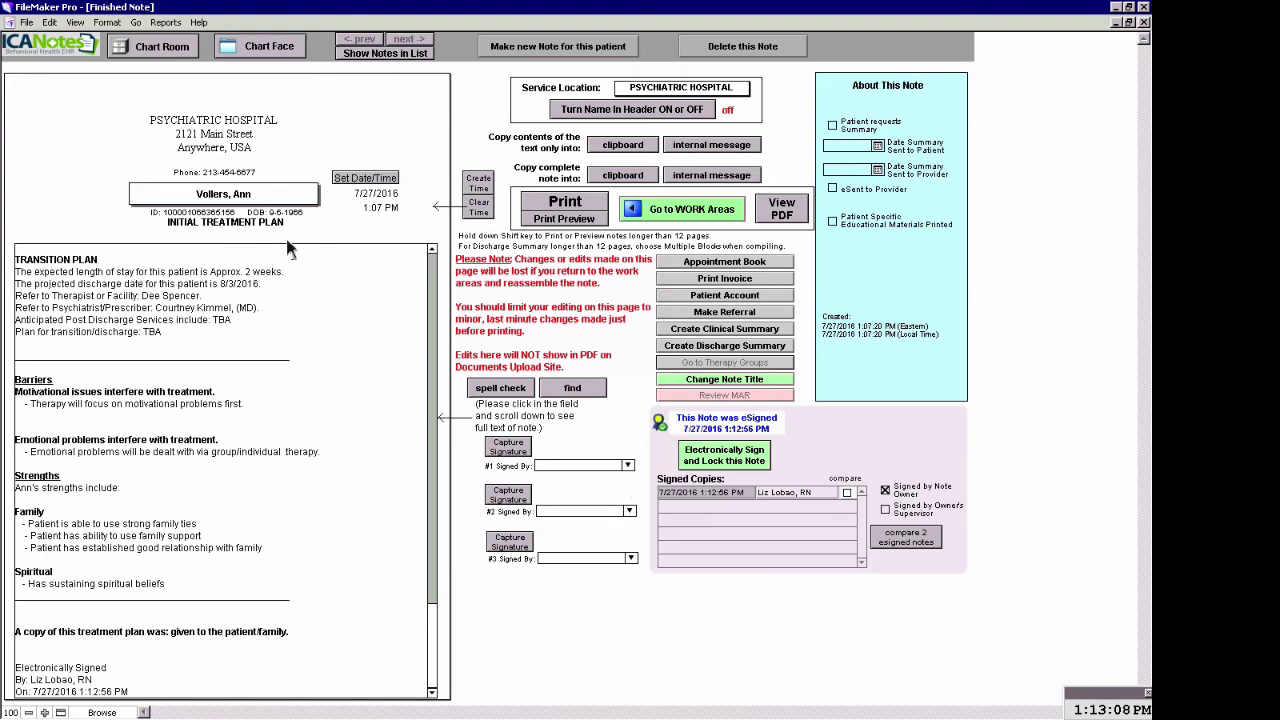
left_click(273, 45)
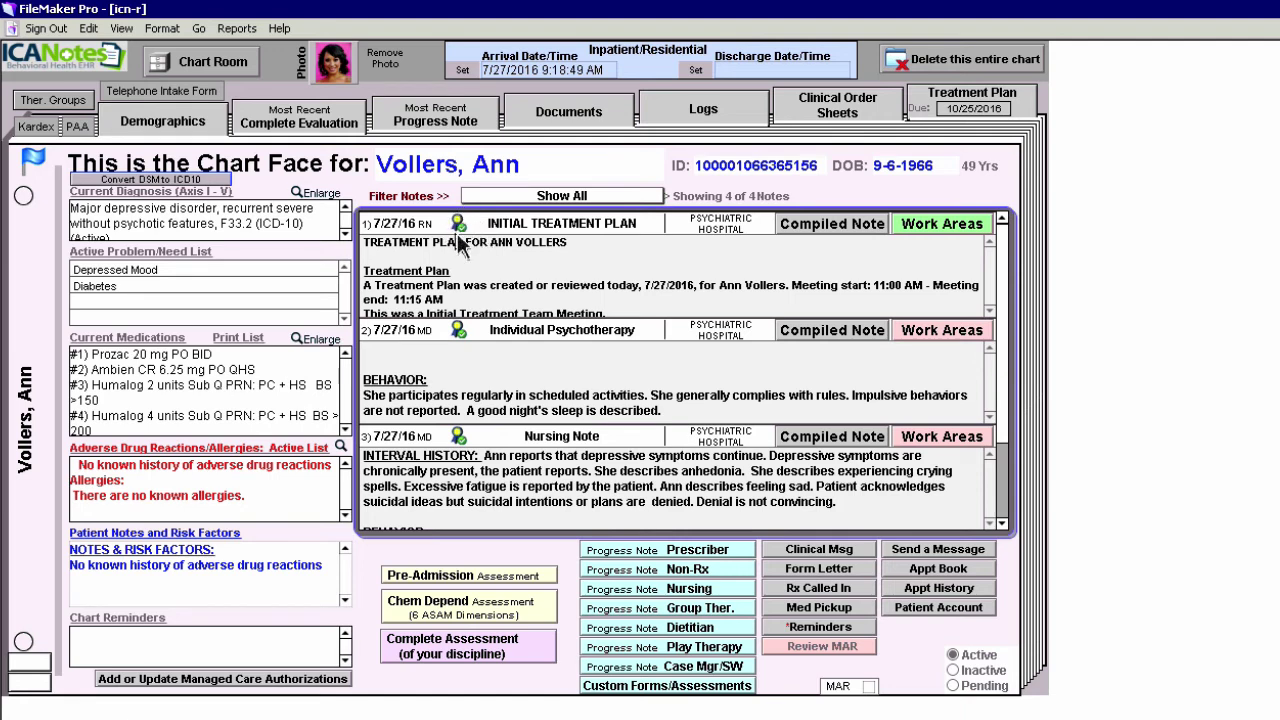
Open the General TP problem list, showing active problems Diabetes (Nursing) and Depressed Mood (Psych)
mouse_move(458, 238)
left_click(972, 103)
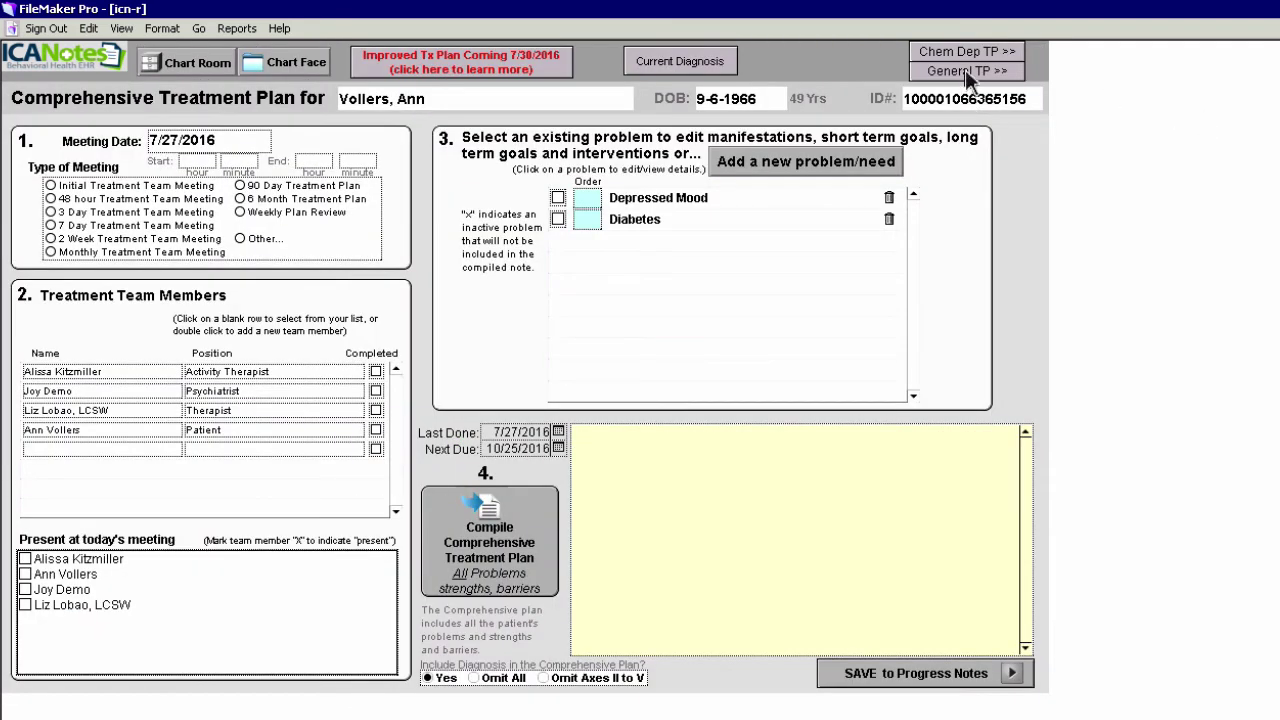
left_click(966, 72)
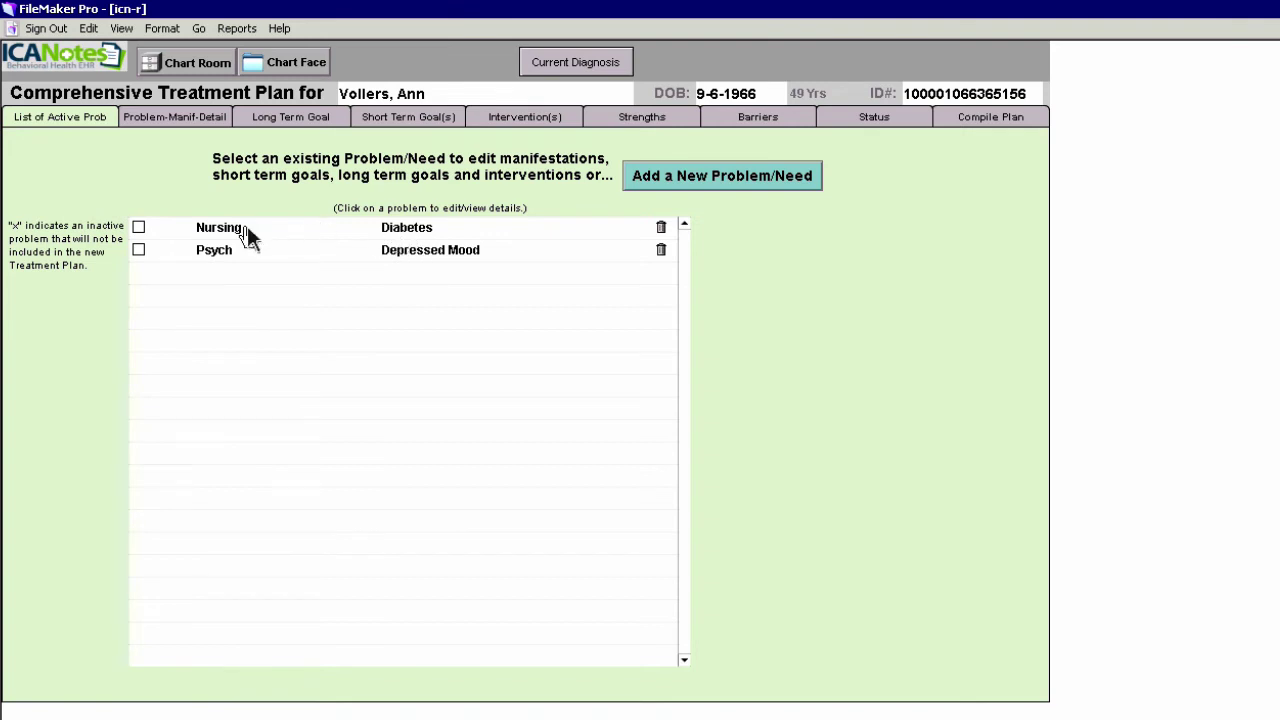
Toggle Nursing inactive and back, then view Depressed Mood's long-term and short-term goals
left_click(139, 229)
left_click(139, 229)
left_click(426, 252)
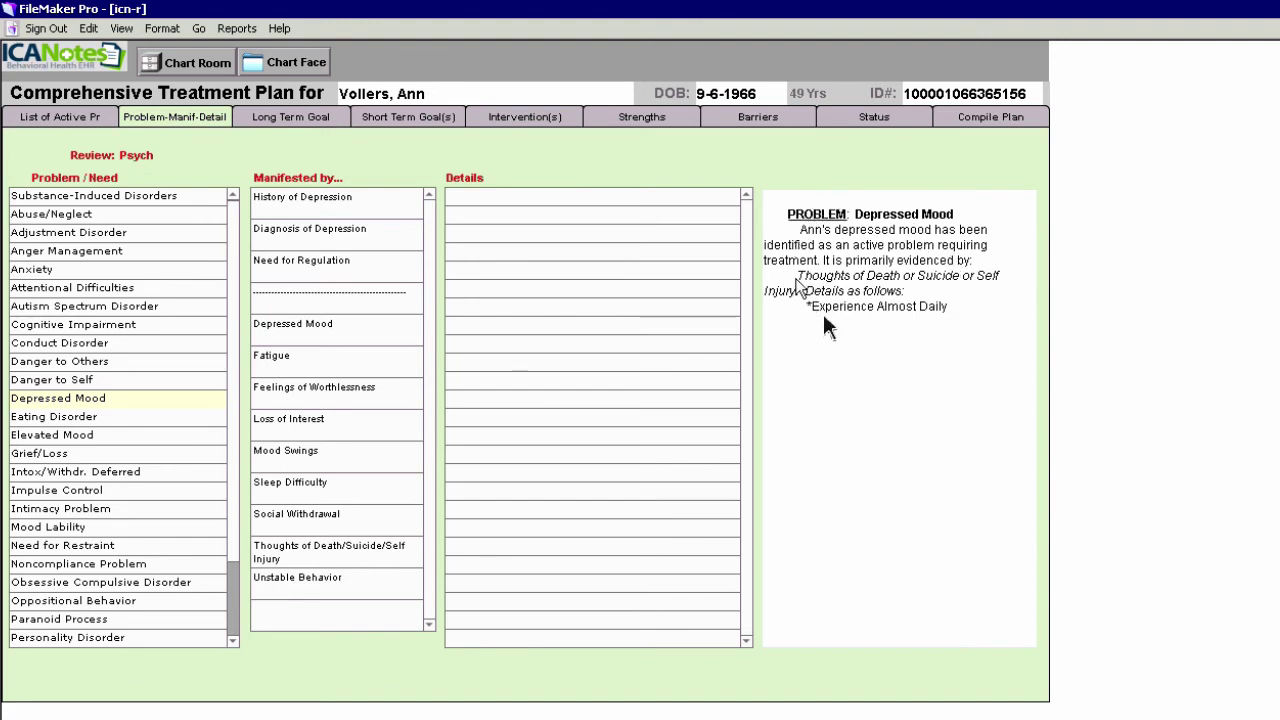
left_click(305, 122)
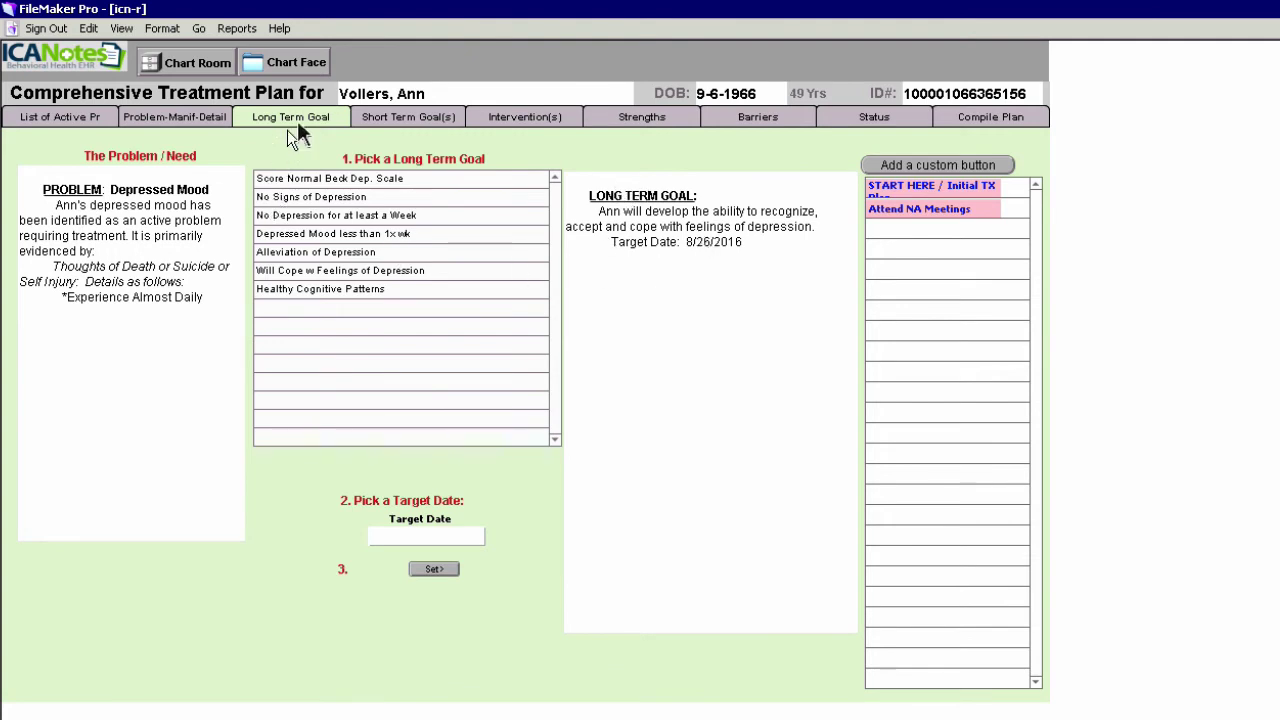
left_click(413, 116)
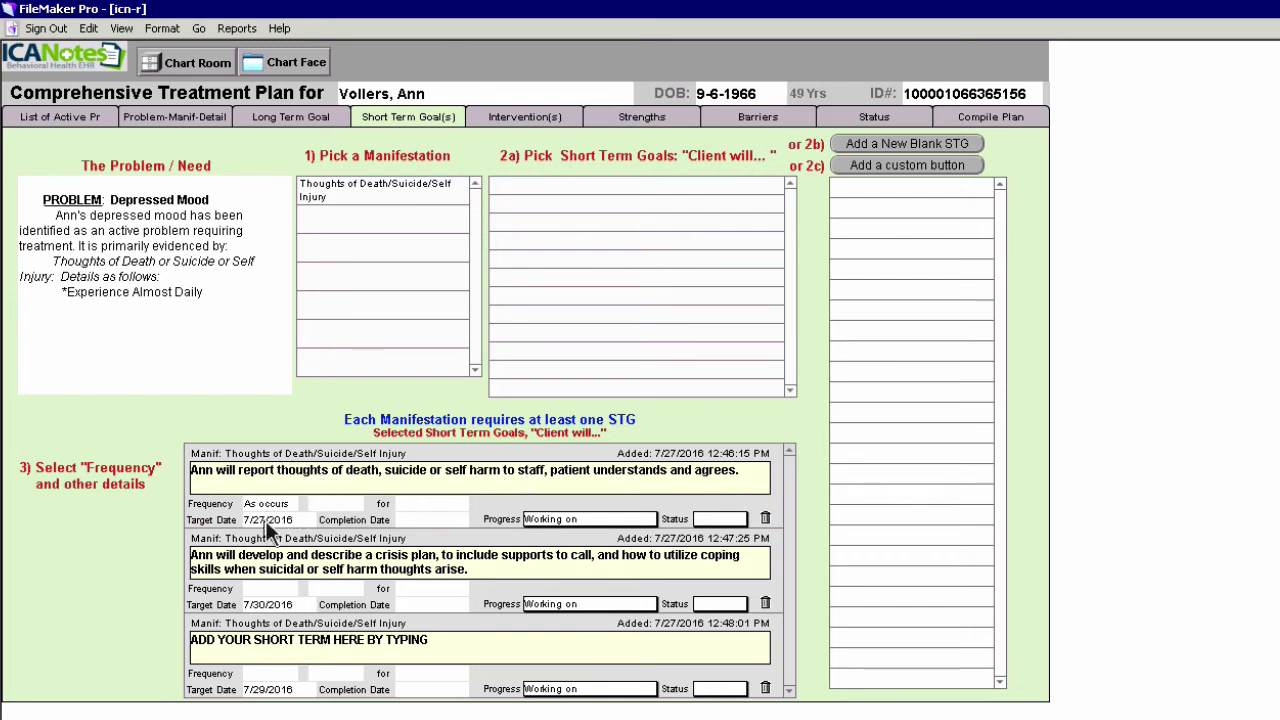
Give the first short-term goal completion date 7/27/2016, progress Working on, status Effective
left_click(414, 521)
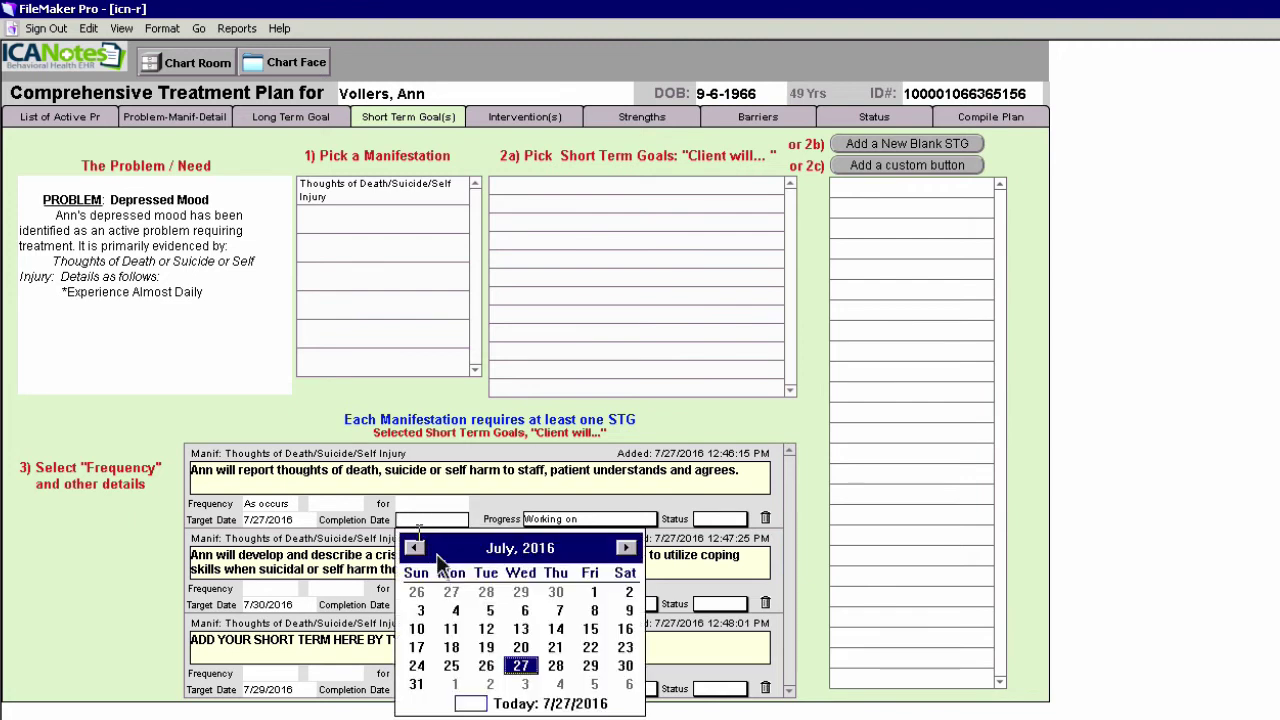
left_click(520, 666)
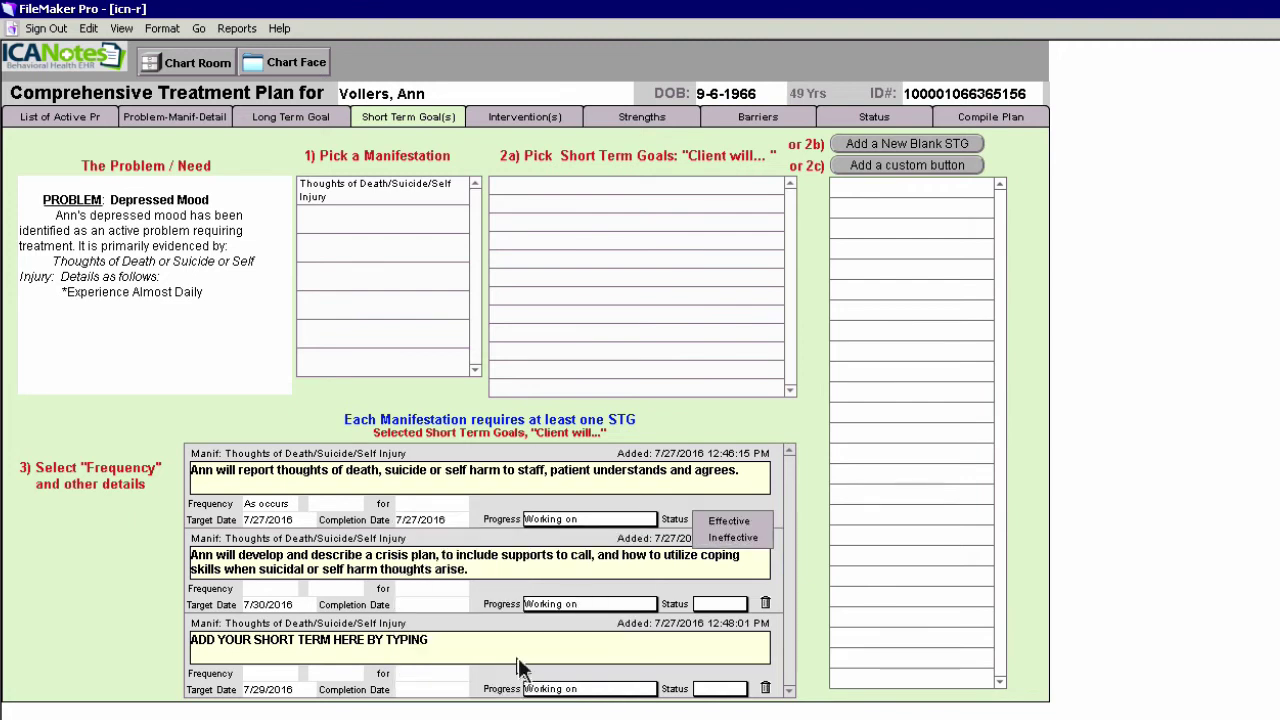
left_click(587, 521)
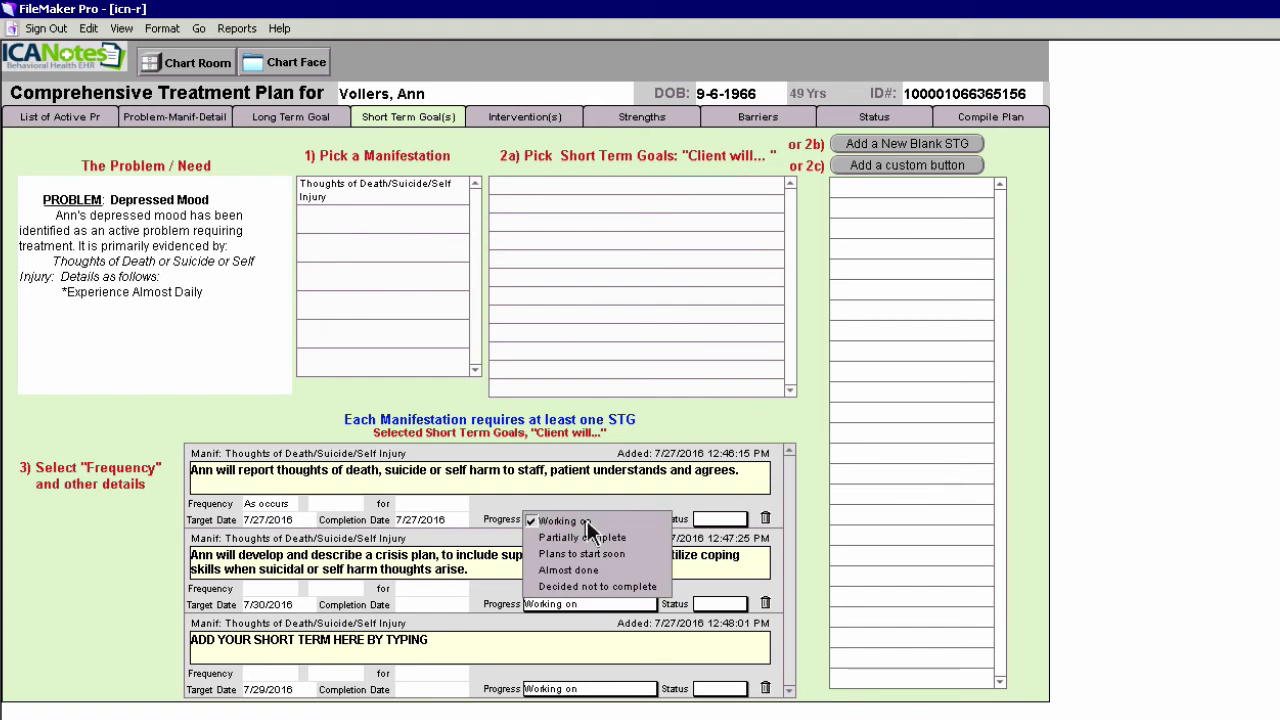
left_click(588, 501)
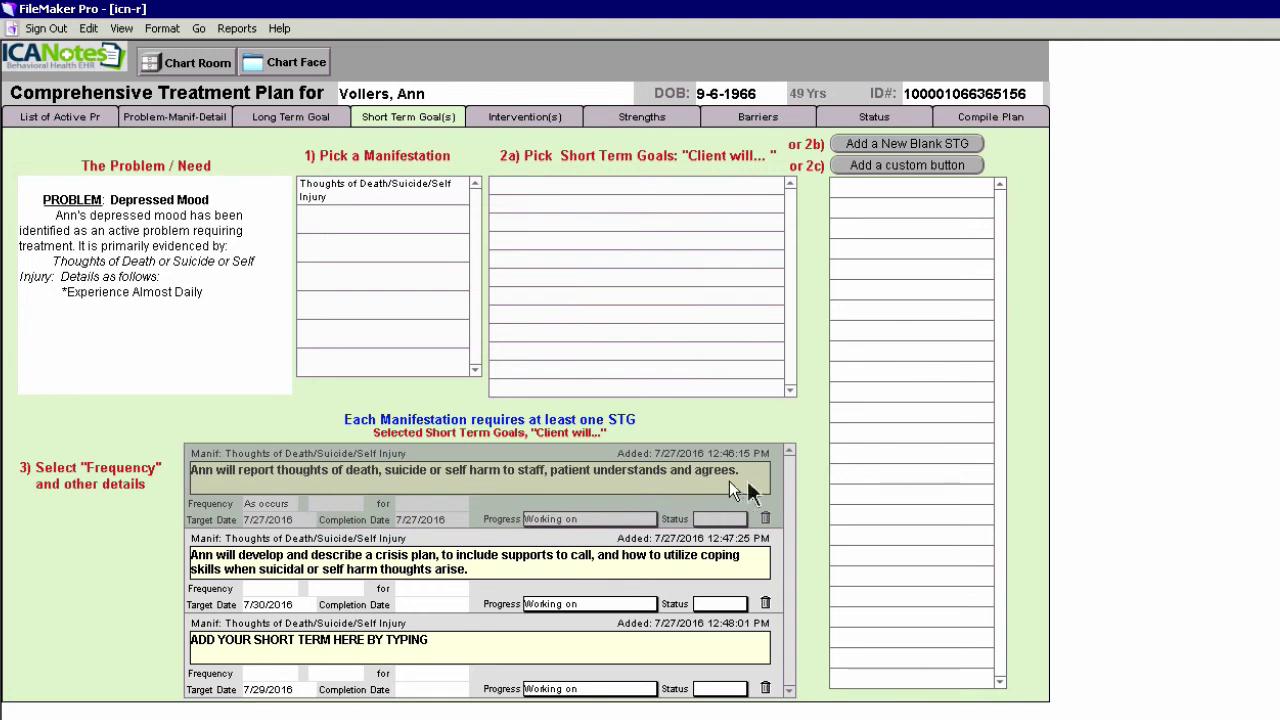
left_click(810, 482)
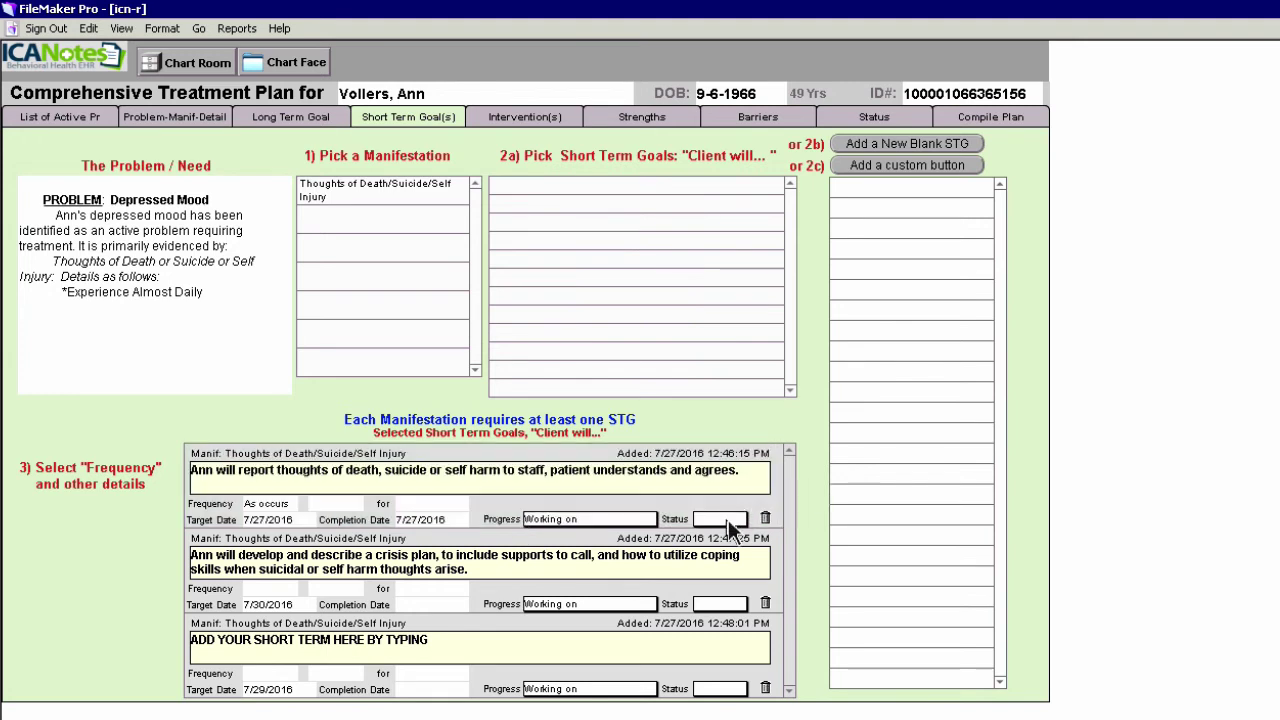
left_click(728, 519)
left_click(728, 520)
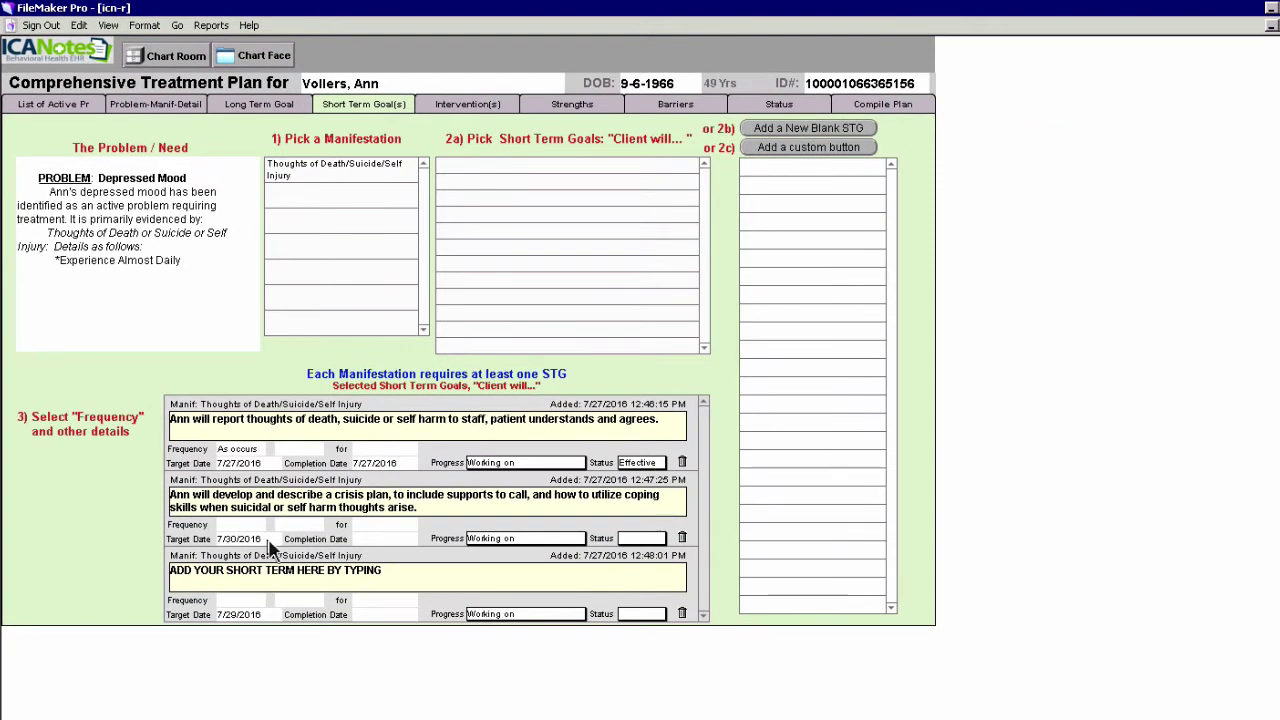
Set the crisis-plan goal's target date to 8/1/2016 and progress to Almost done
left_click(290, 606)
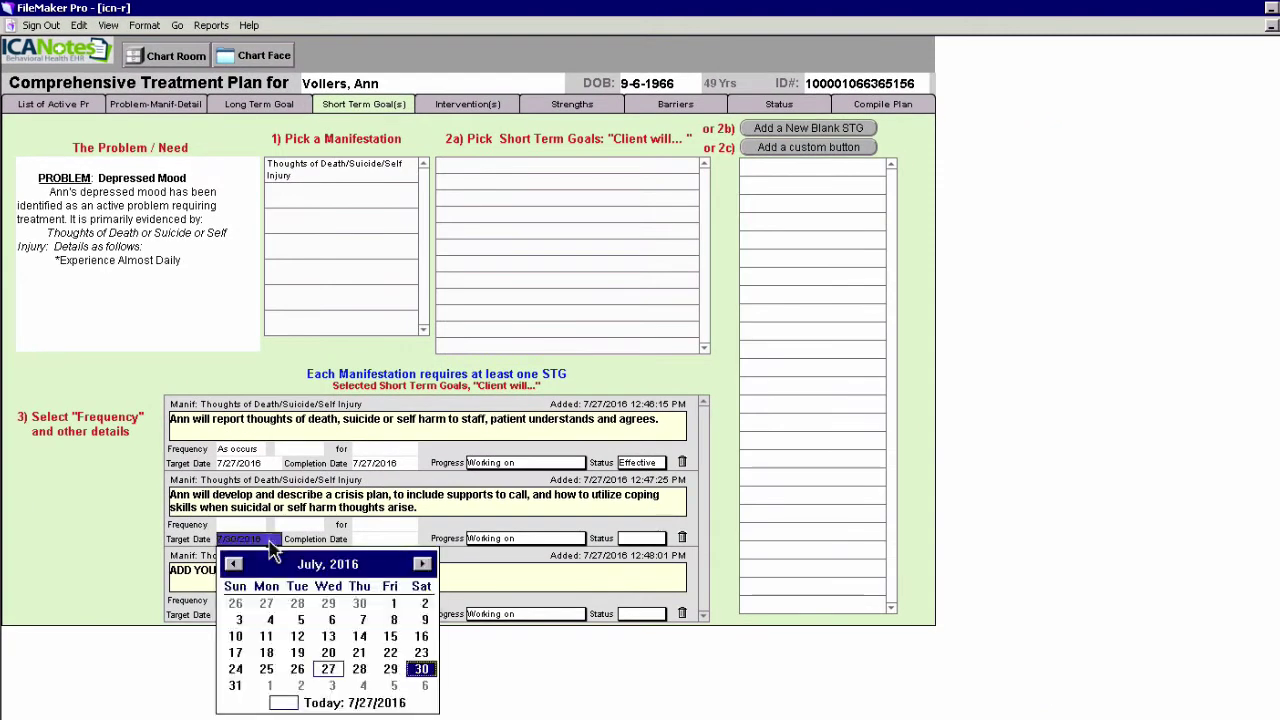
left_click(270, 686)
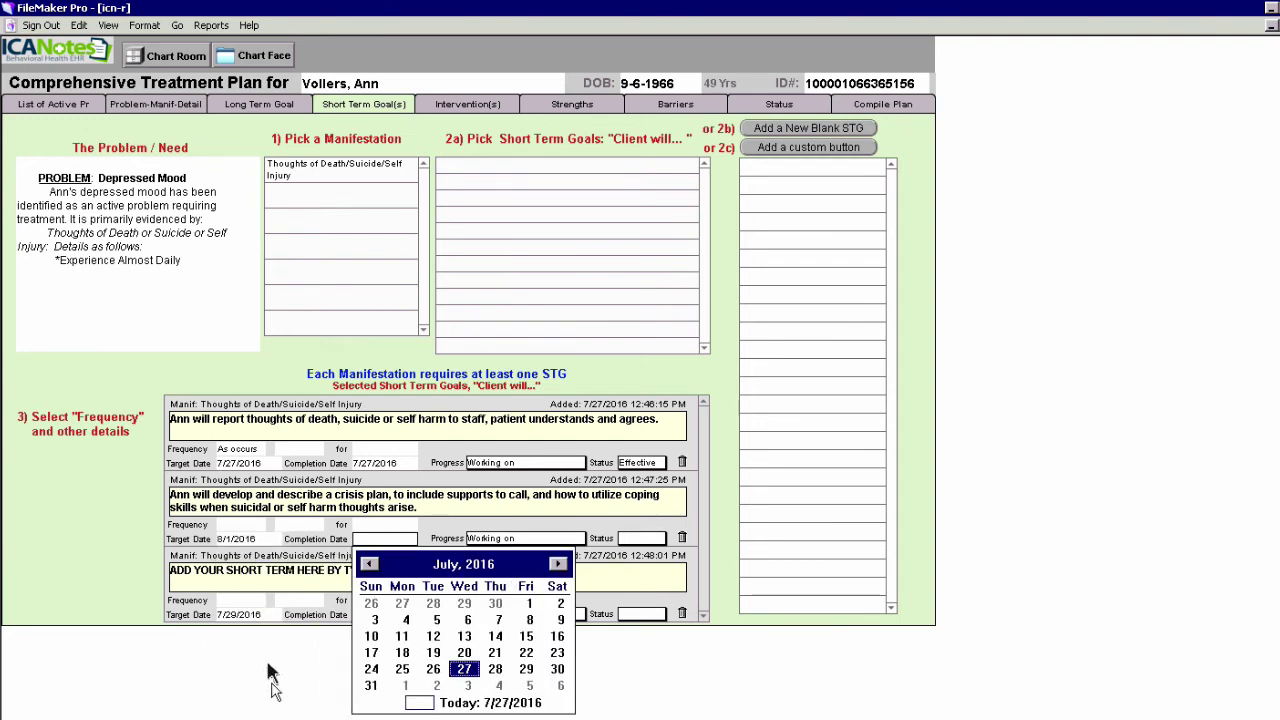
left_click(524, 540)
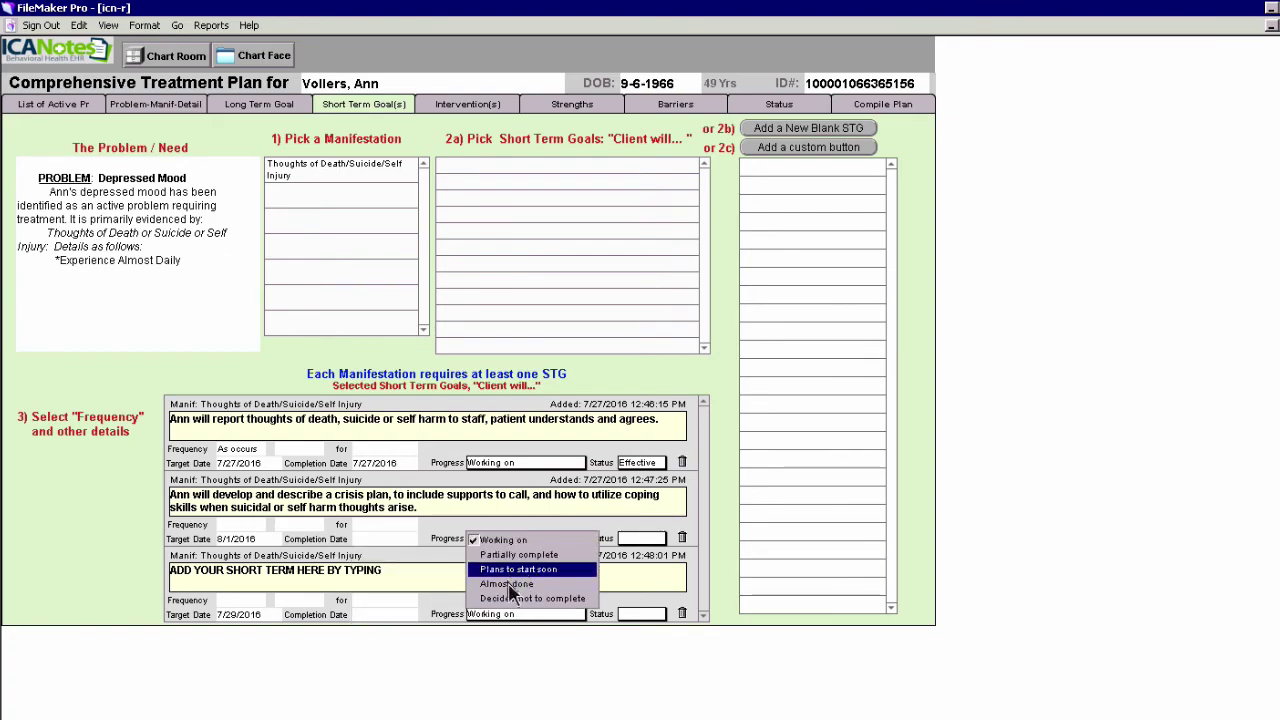
left_click(512, 586)
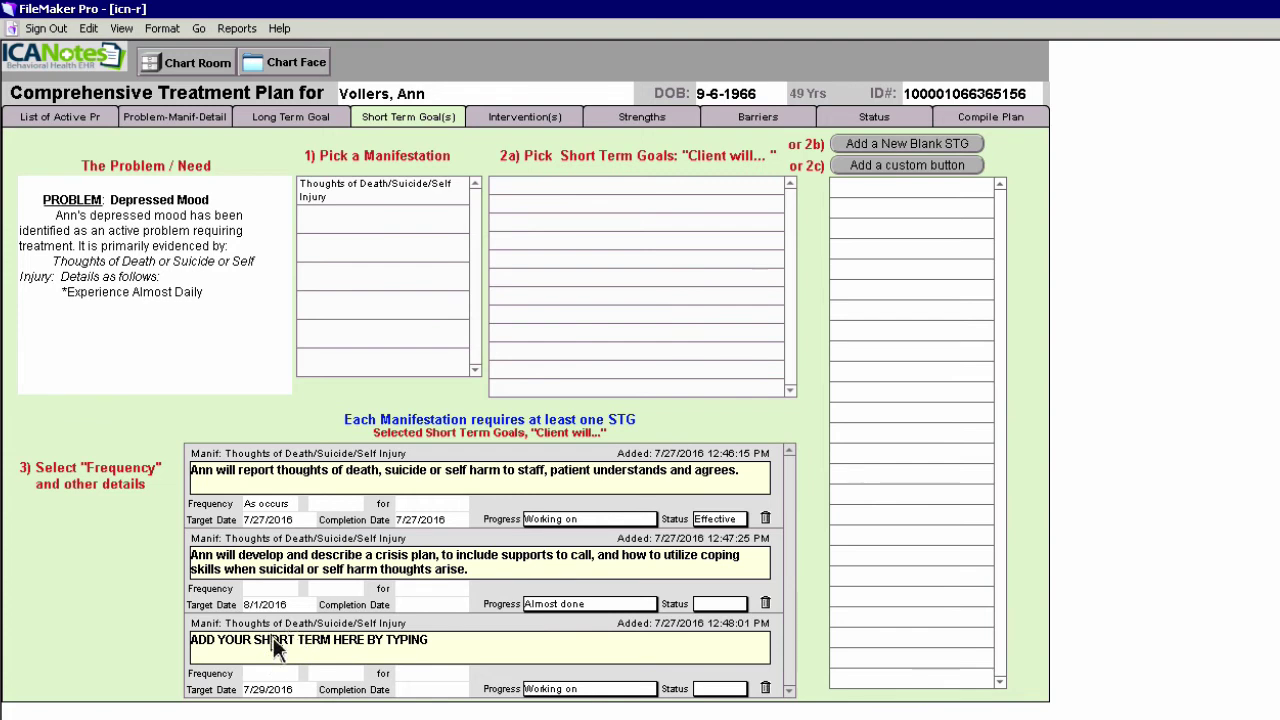
left_click(369, 188)
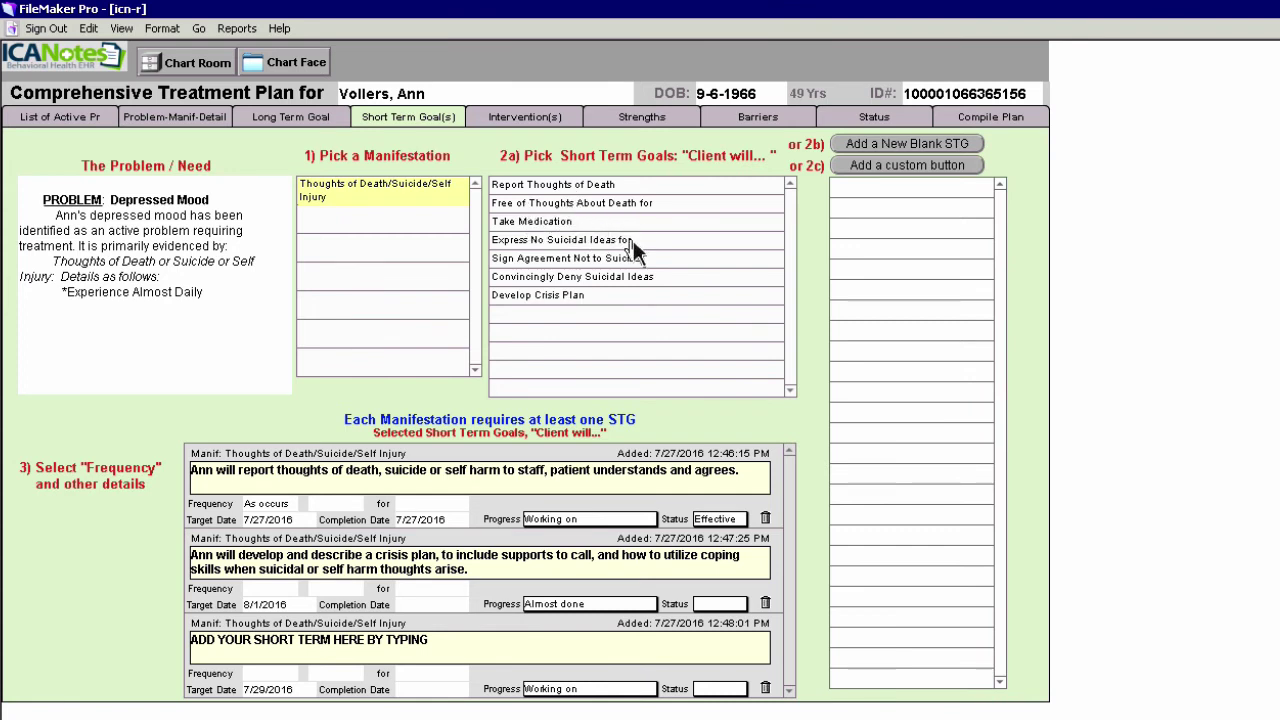
Add the goal 'Express No Suicidal Ideas for three days', target 8/3/2016, progress Working on
left_click(633, 240)
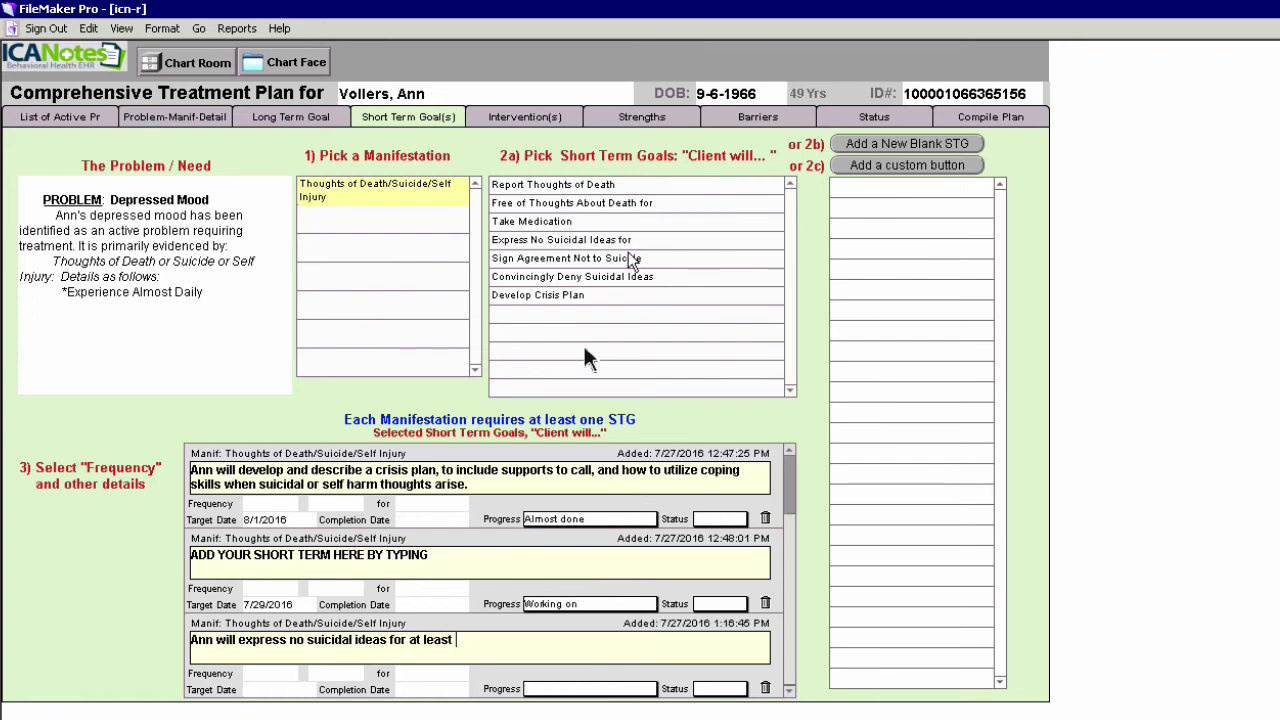
left_click(268, 675)
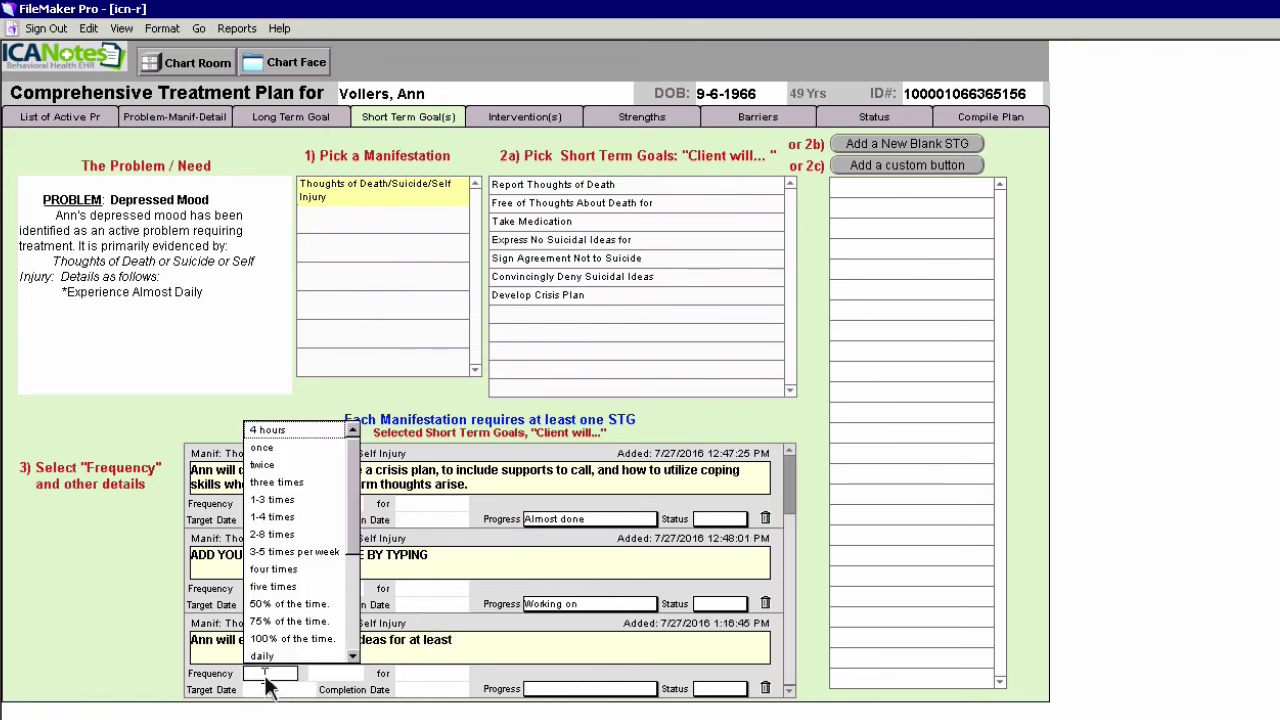
left_click(411, 678)
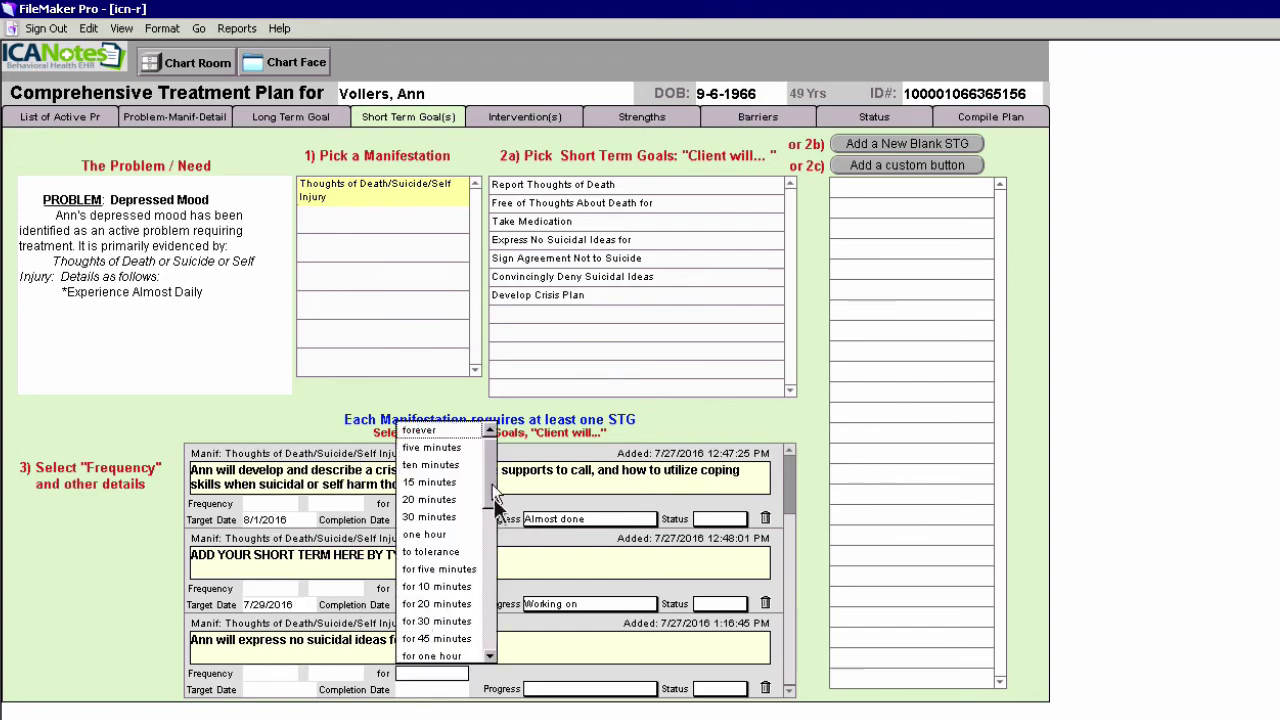
left_click_drag(492, 484, 494, 548)
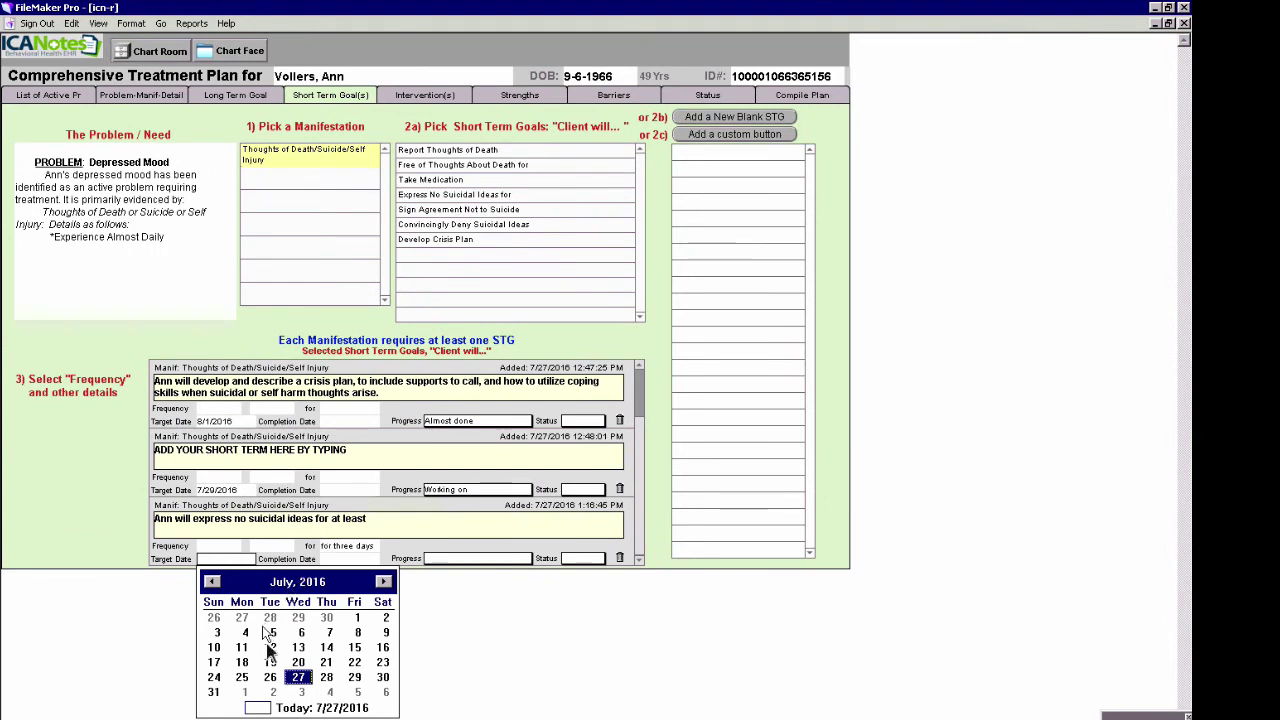
left_click(302, 692)
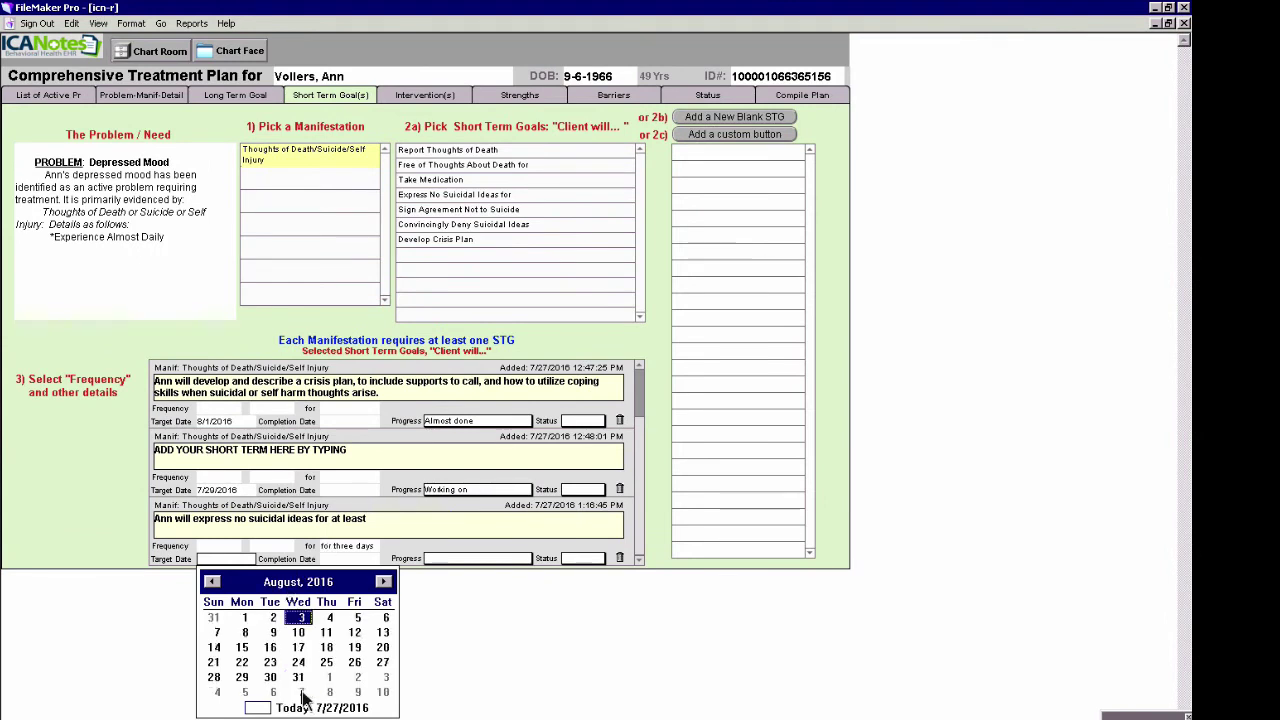
left_click(466, 560)
left_click(464, 564)
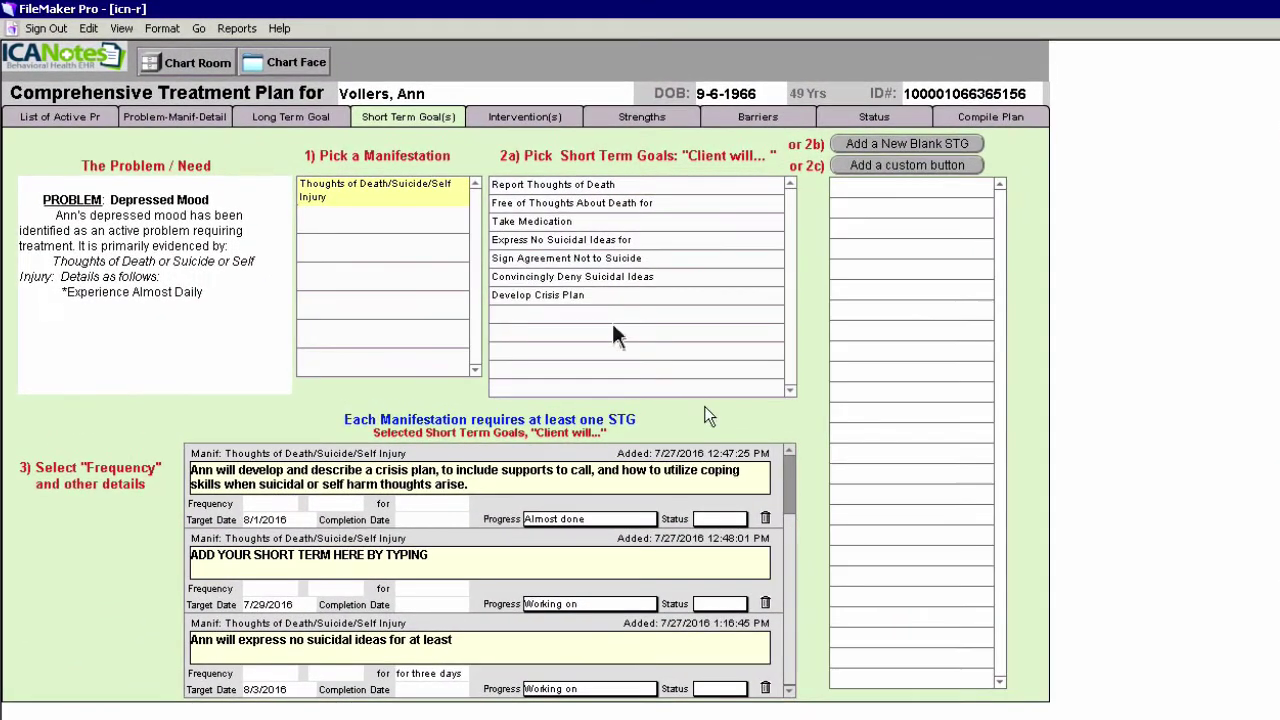
left_click(546, 119)
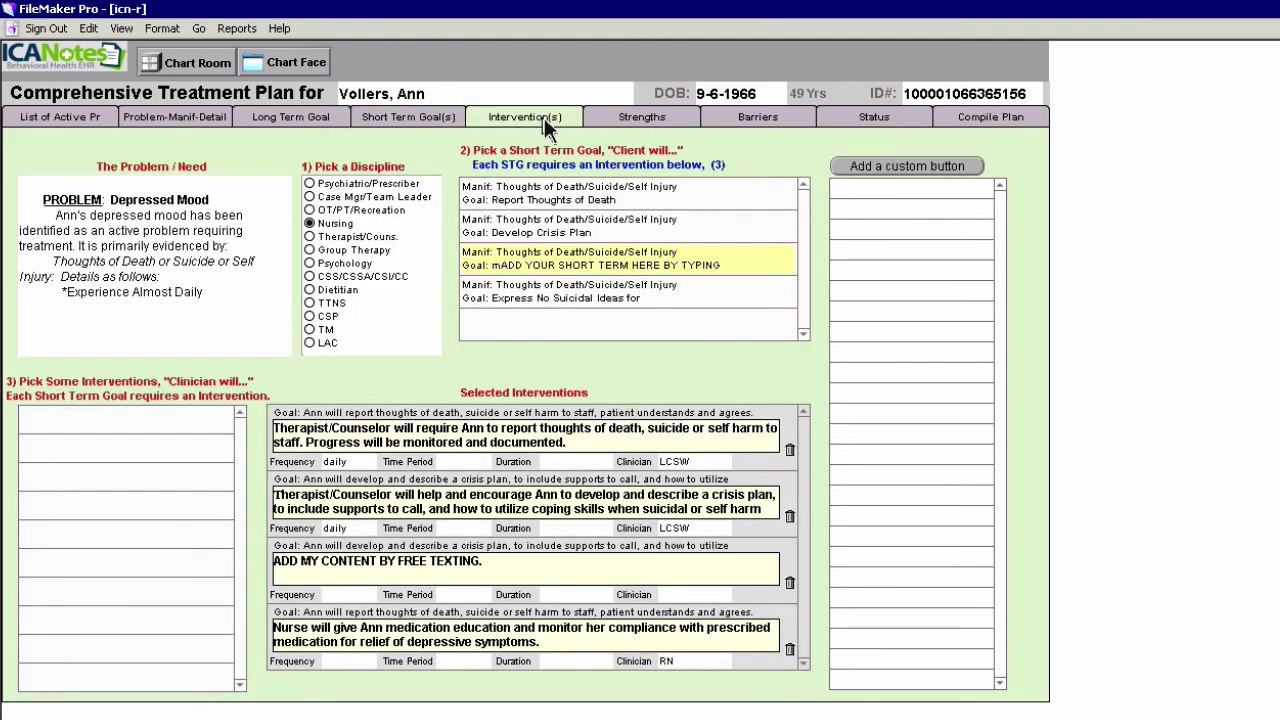
As Therapist/Counselor, add the 'Free of Death, Suicide, Self Harm' intervention to the no-suicidal-ideas goal
left_click(310, 237)
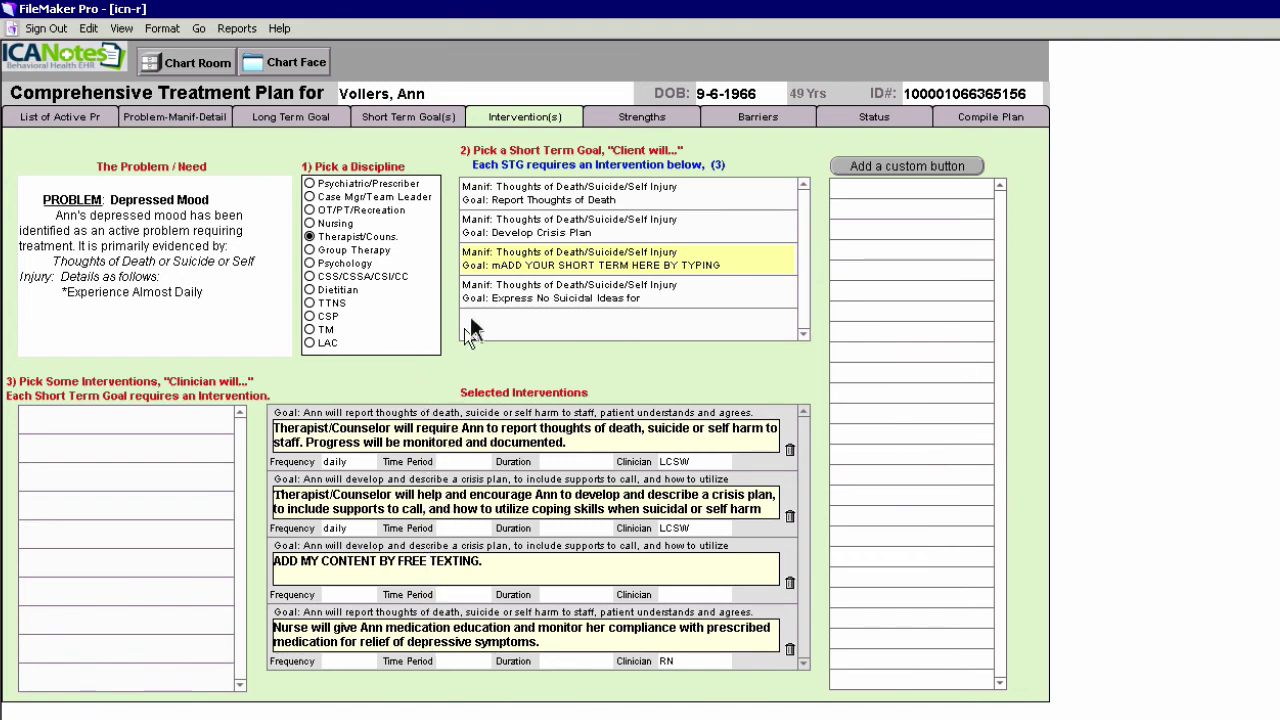
left_click(557, 292)
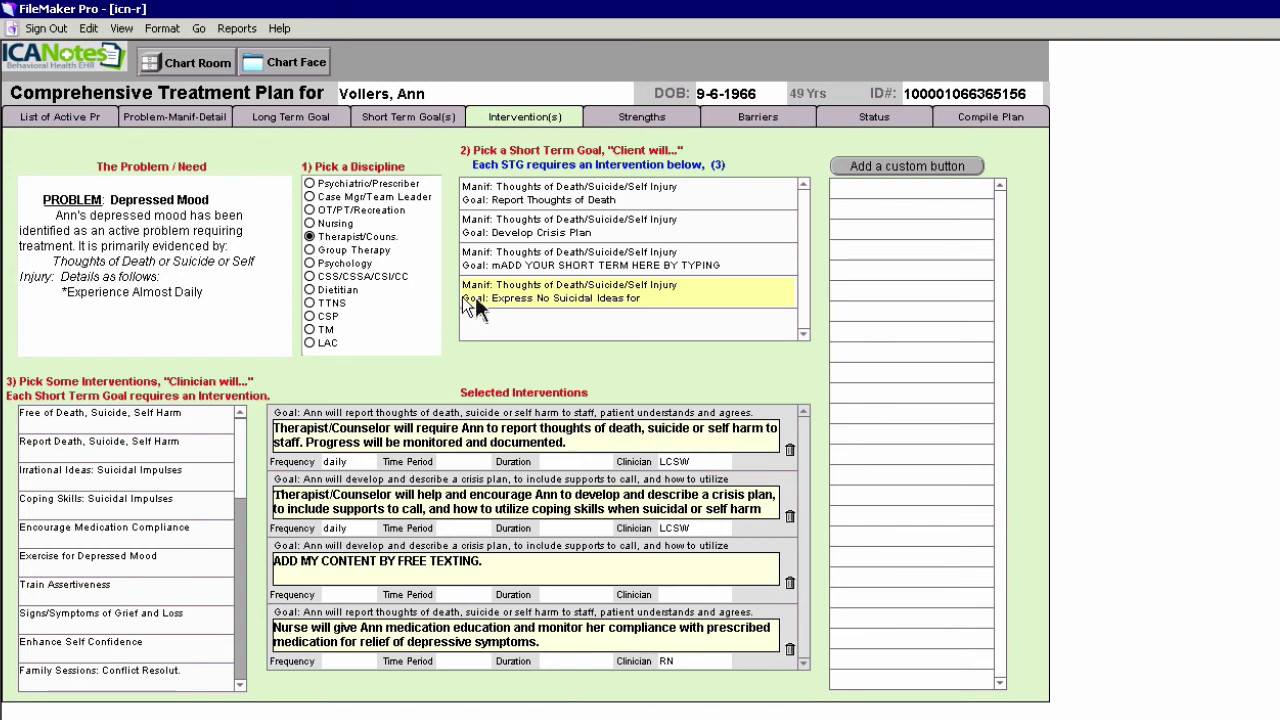
left_click(117, 421)
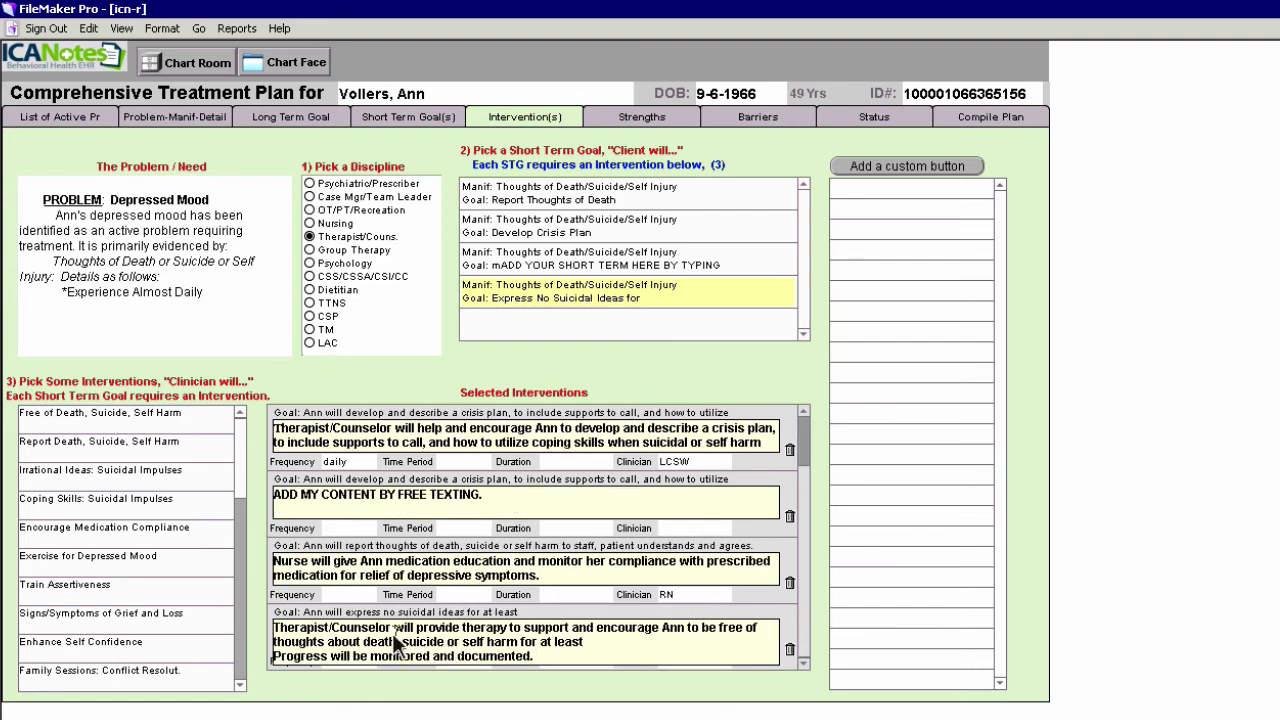
left_click(548, 652)
left_click(784, 620)
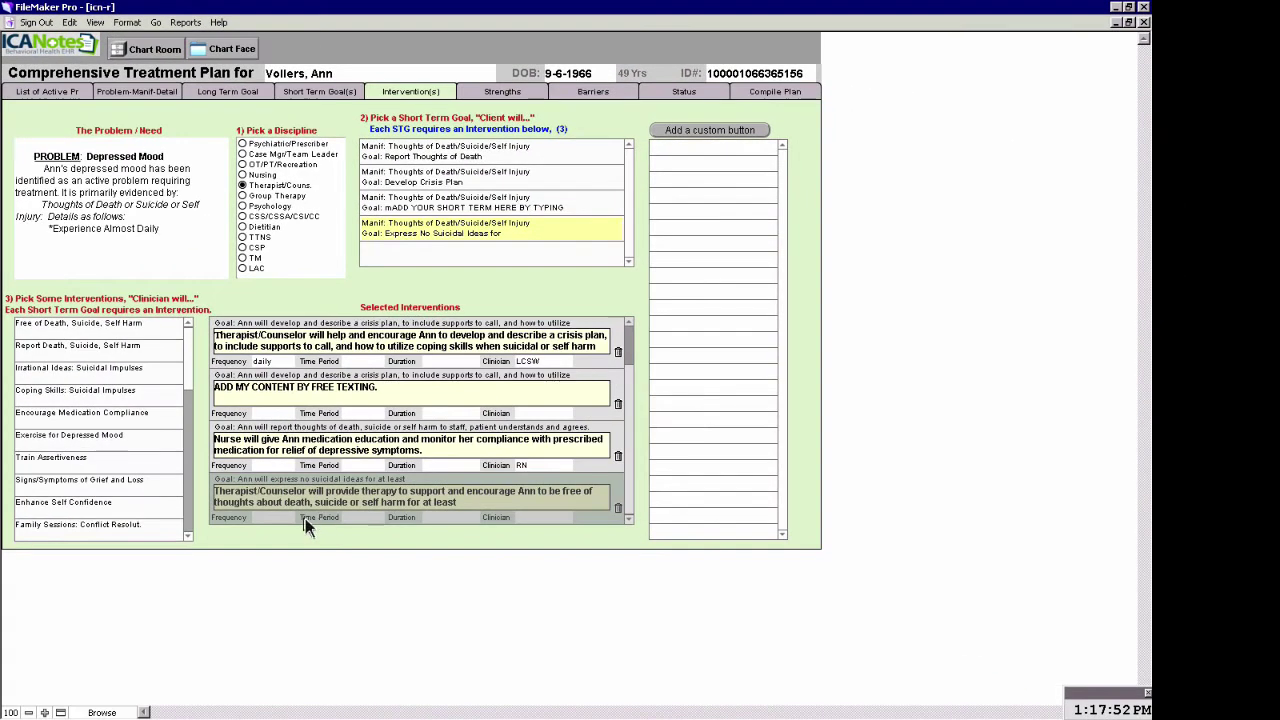
Set the intervention's frequency to 75% of the time and its clinician to LCSW
left_click(345, 624)
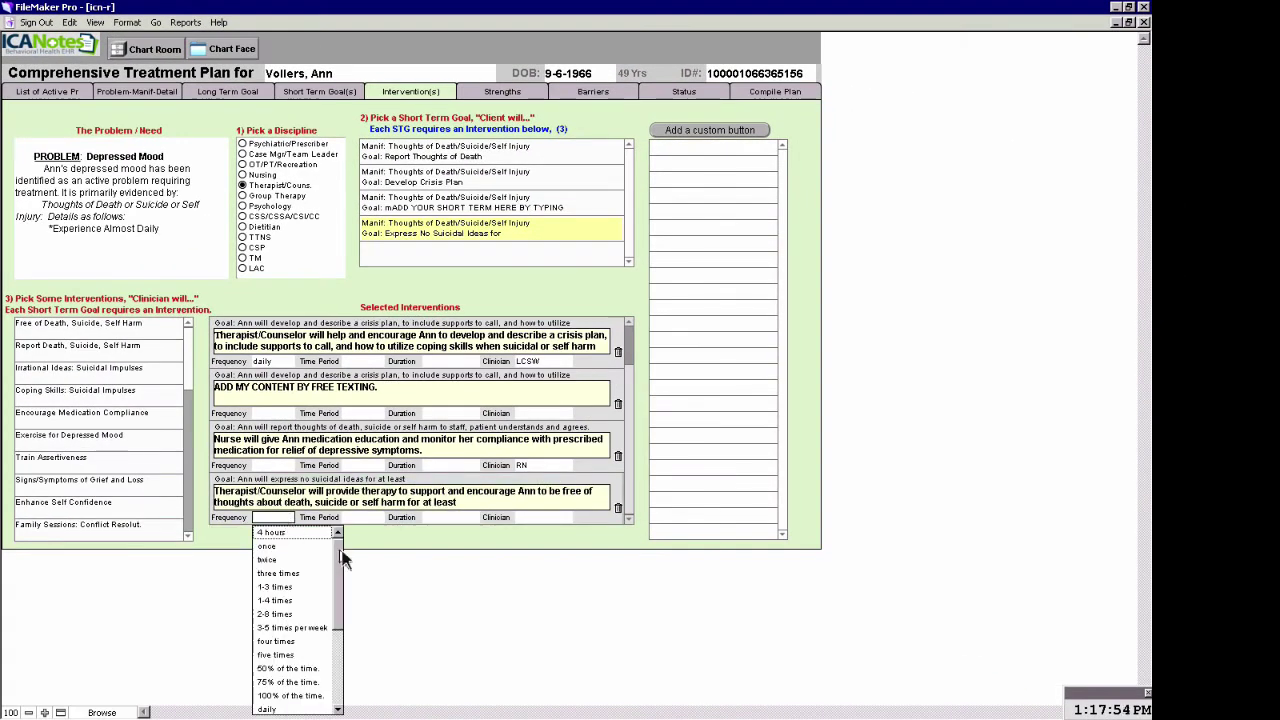
left_click_drag(340, 562, 343, 588)
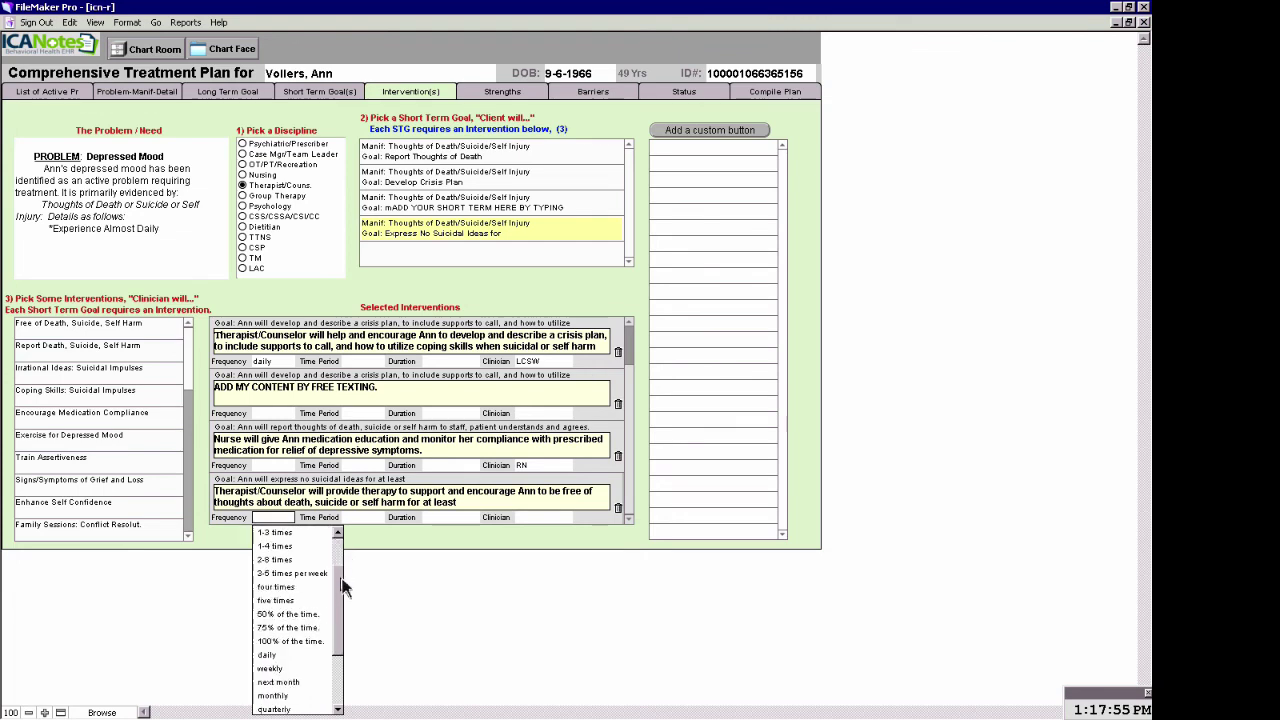
left_click(310, 629)
left_click(519, 577)
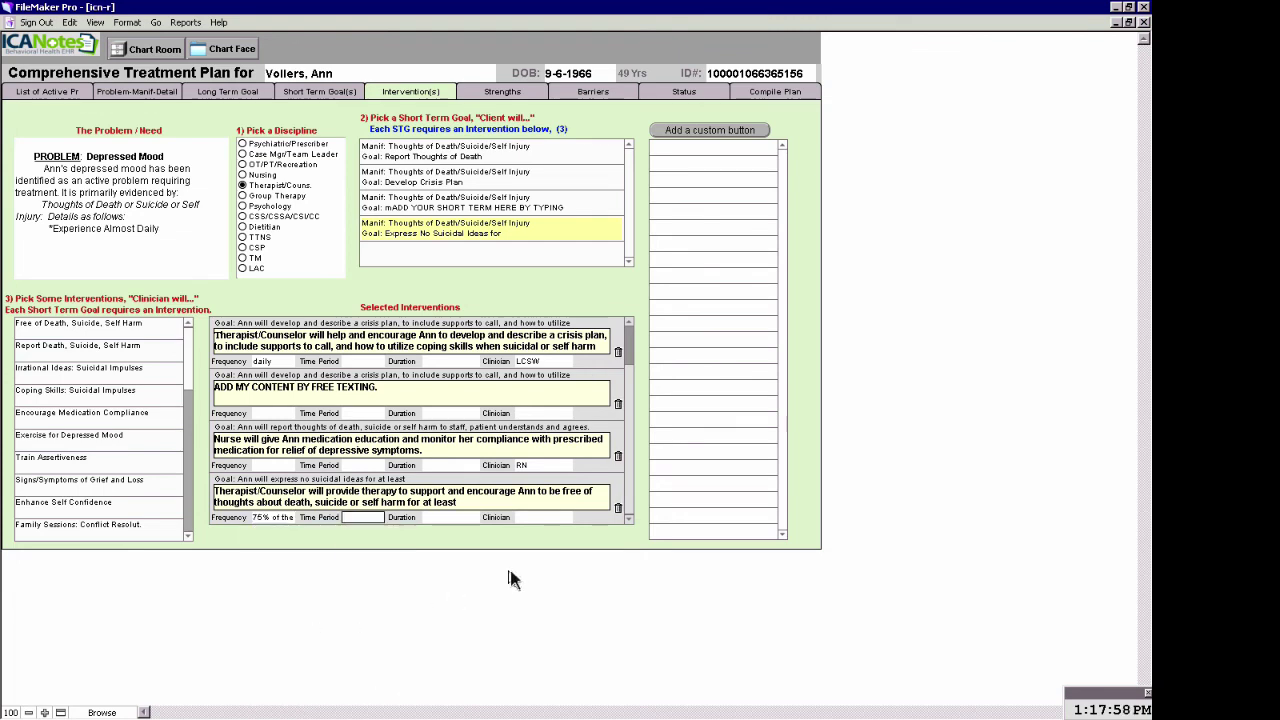
left_click(532, 518)
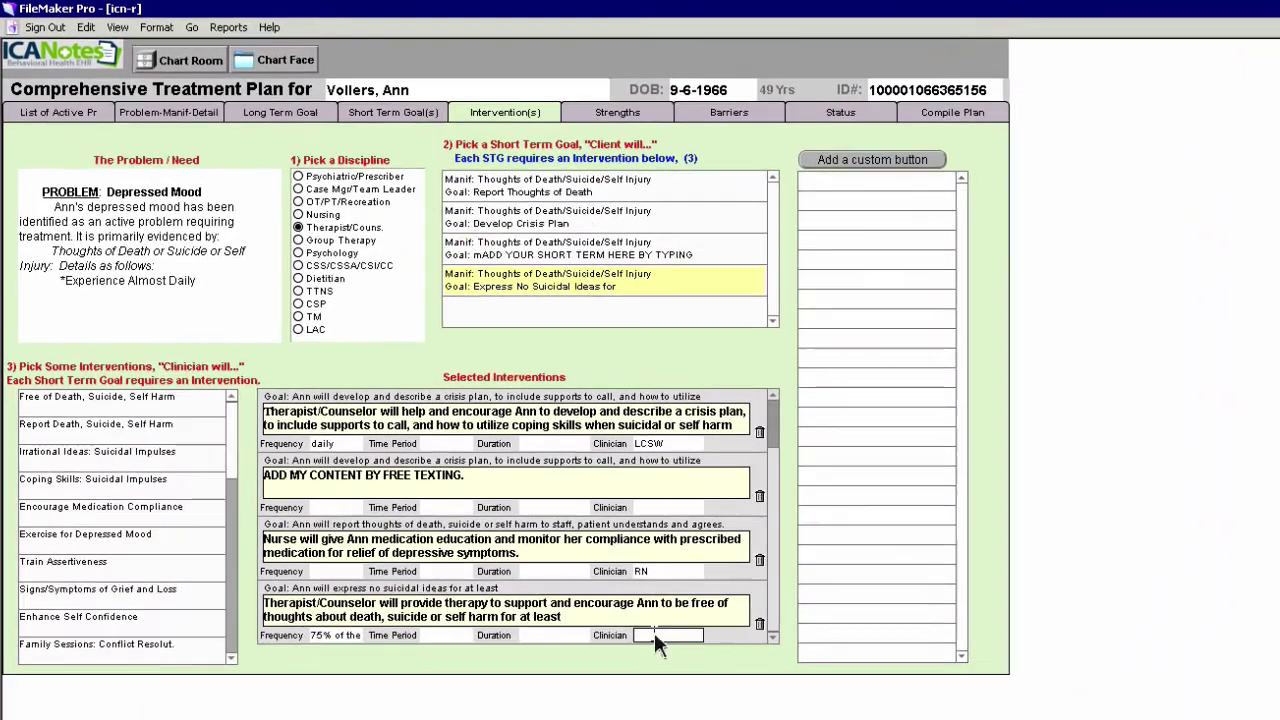
type("LC")
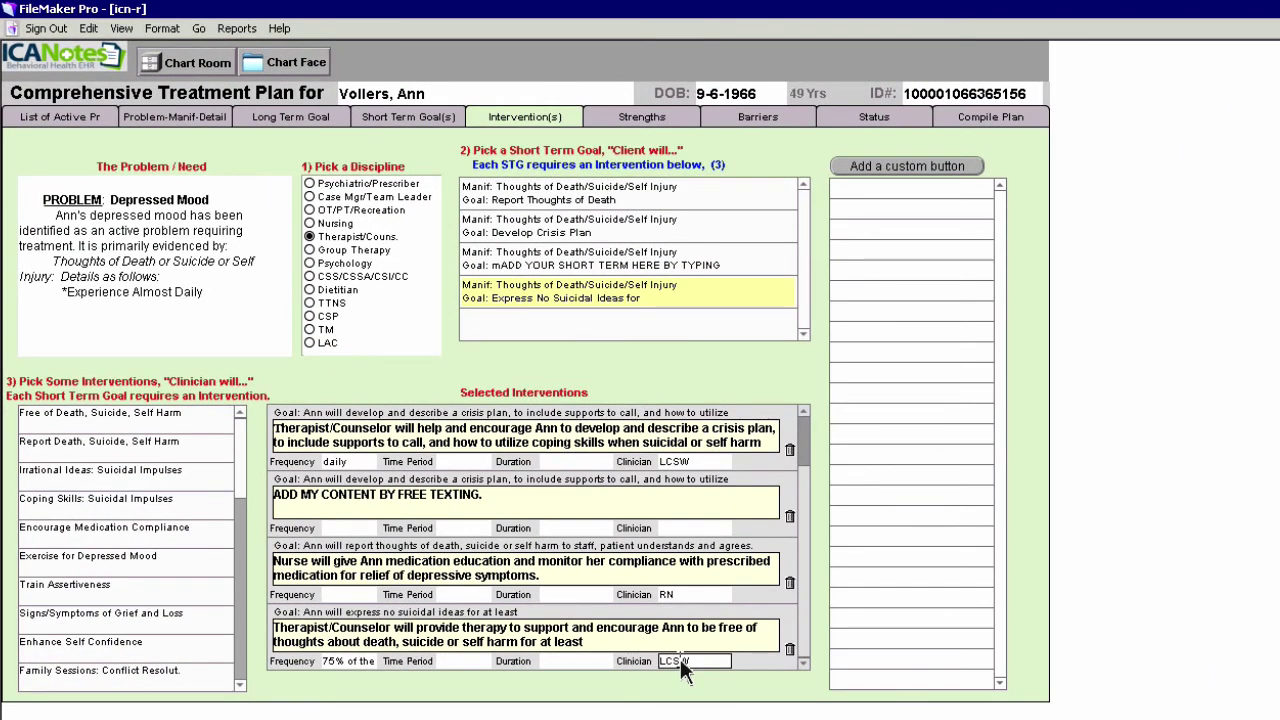
type("SW")
left_click(652, 117)
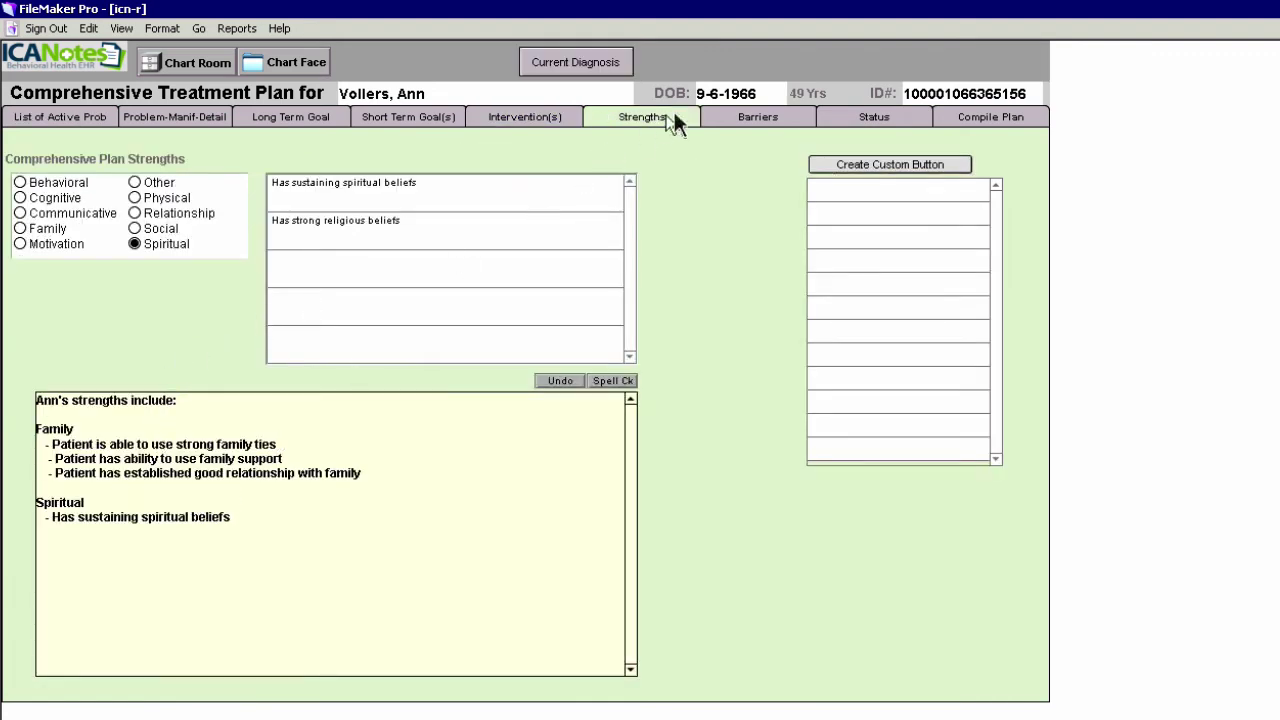
Remove the extra blank lines above the SNAP paragraph and before Strengths in the status text
left_click(749, 127)
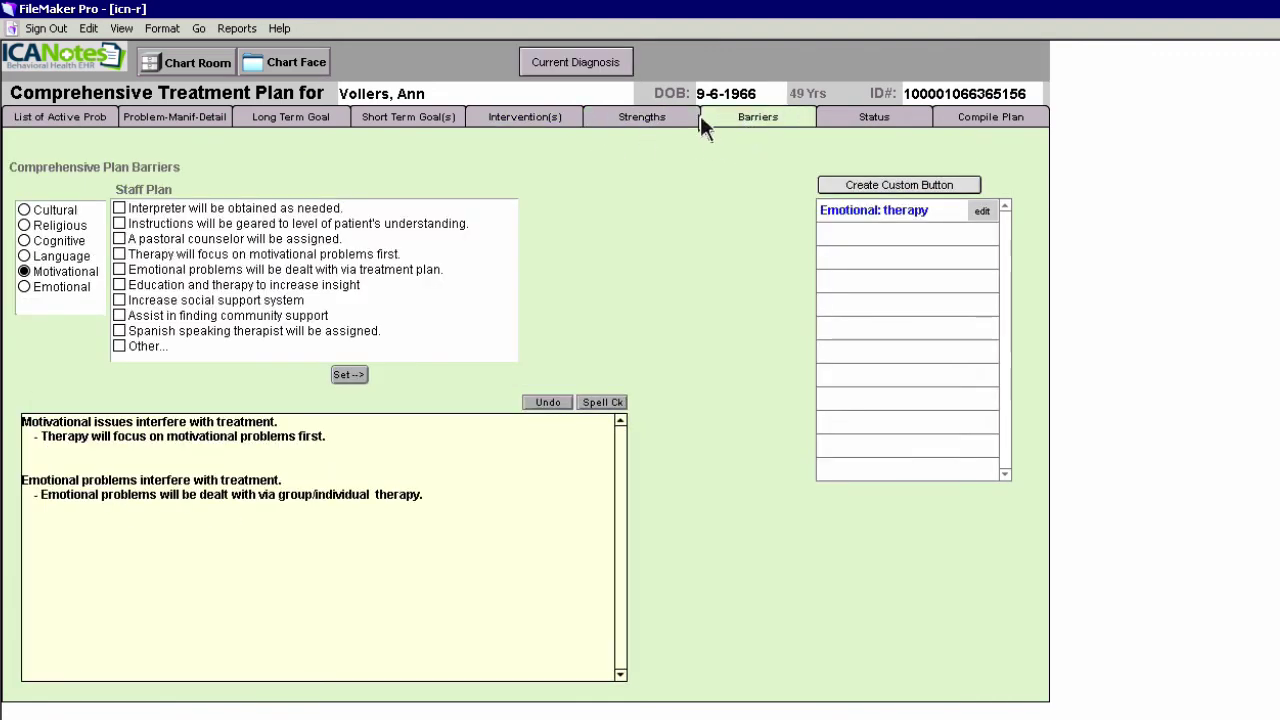
left_click(877, 116)
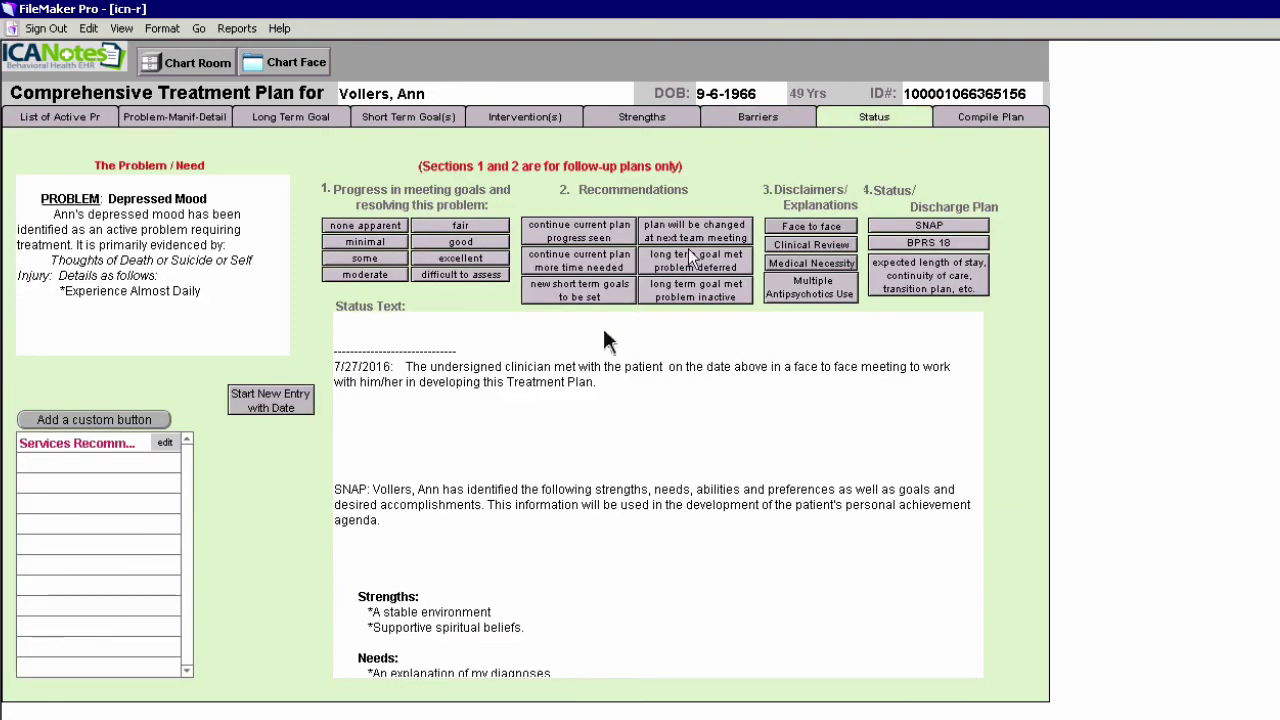
left_click(391, 472)
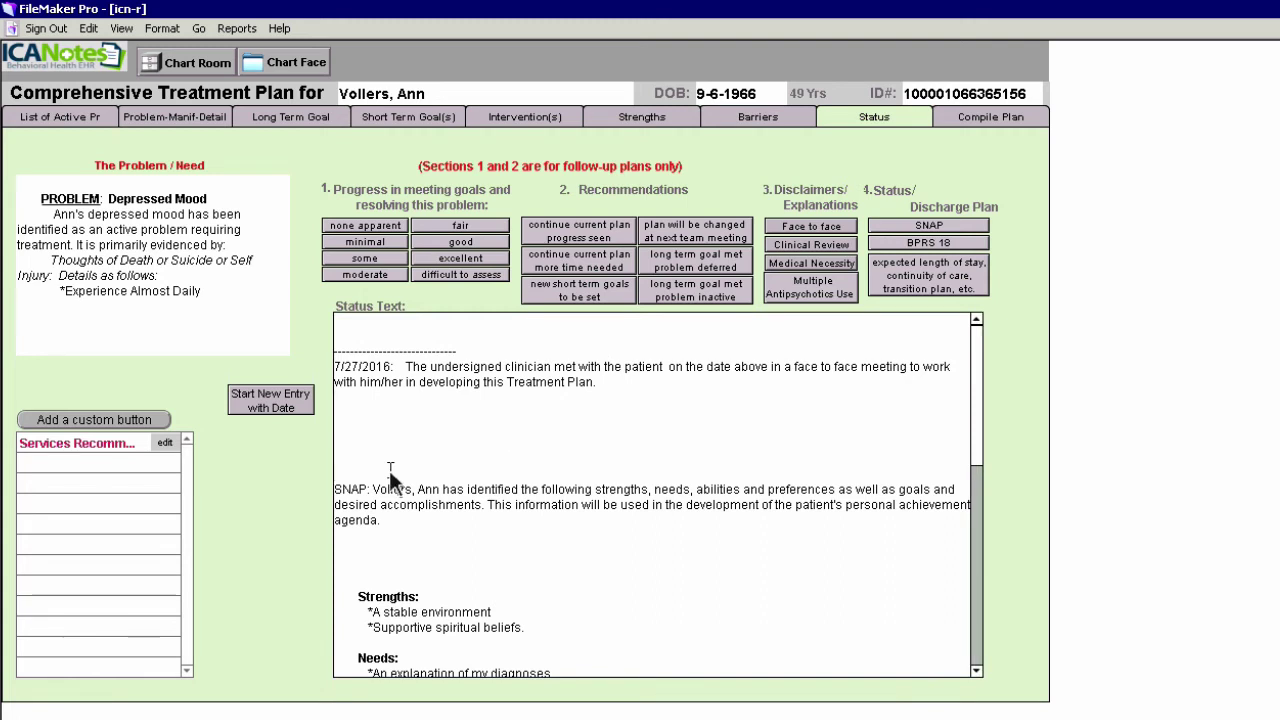
key("BackSpace")
key("BackSpace")
key("BackSpace")
key("BackSpace")
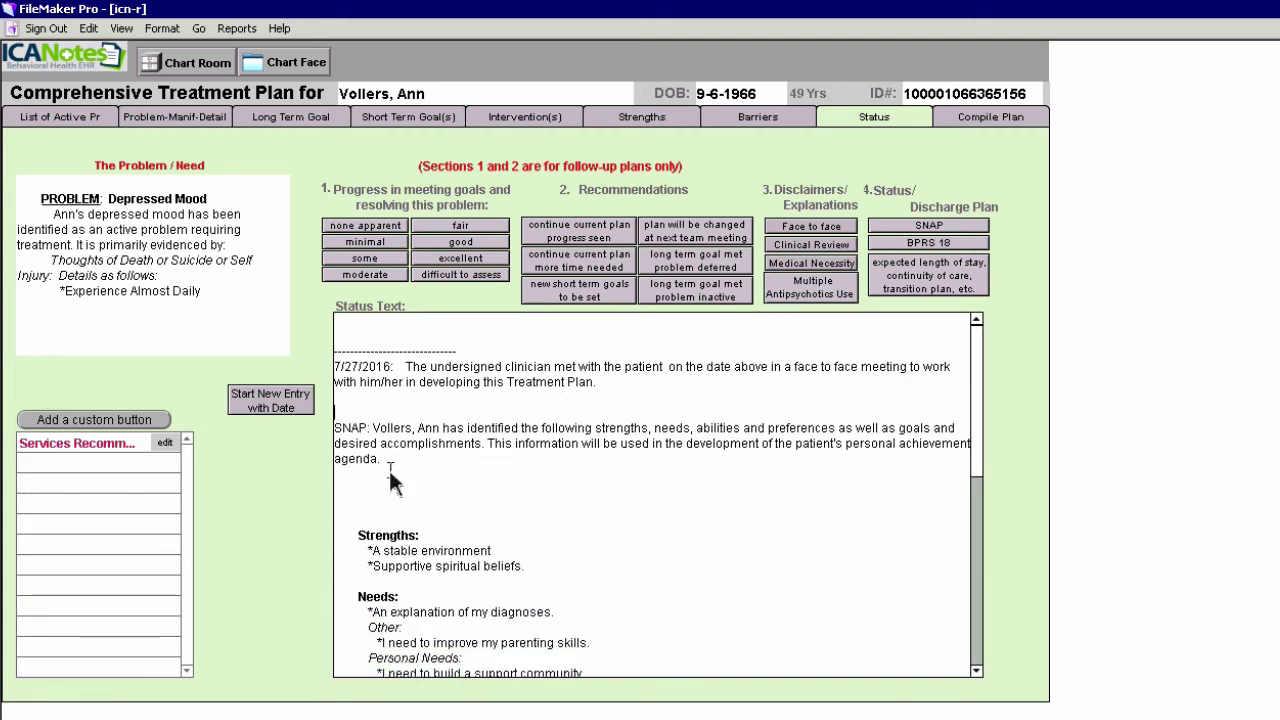
key("BackSpace")
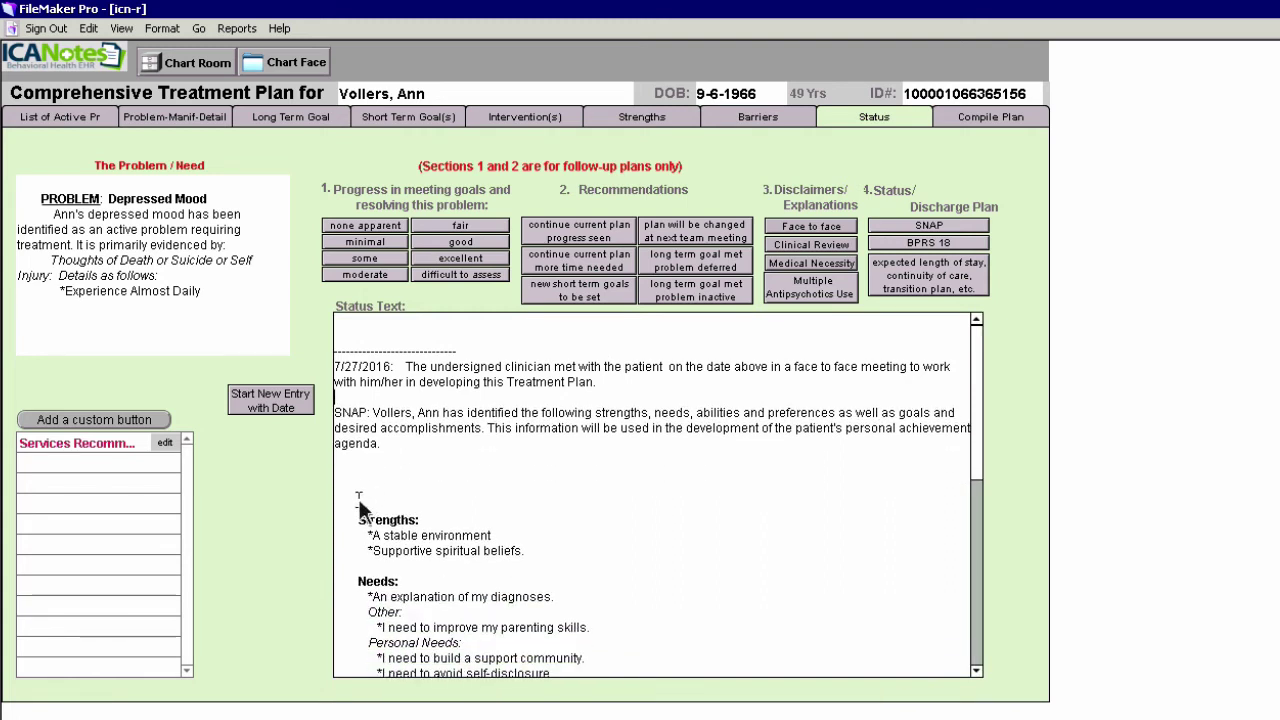
left_click(358, 503)
key("BackSpace")
key("BackSpace")
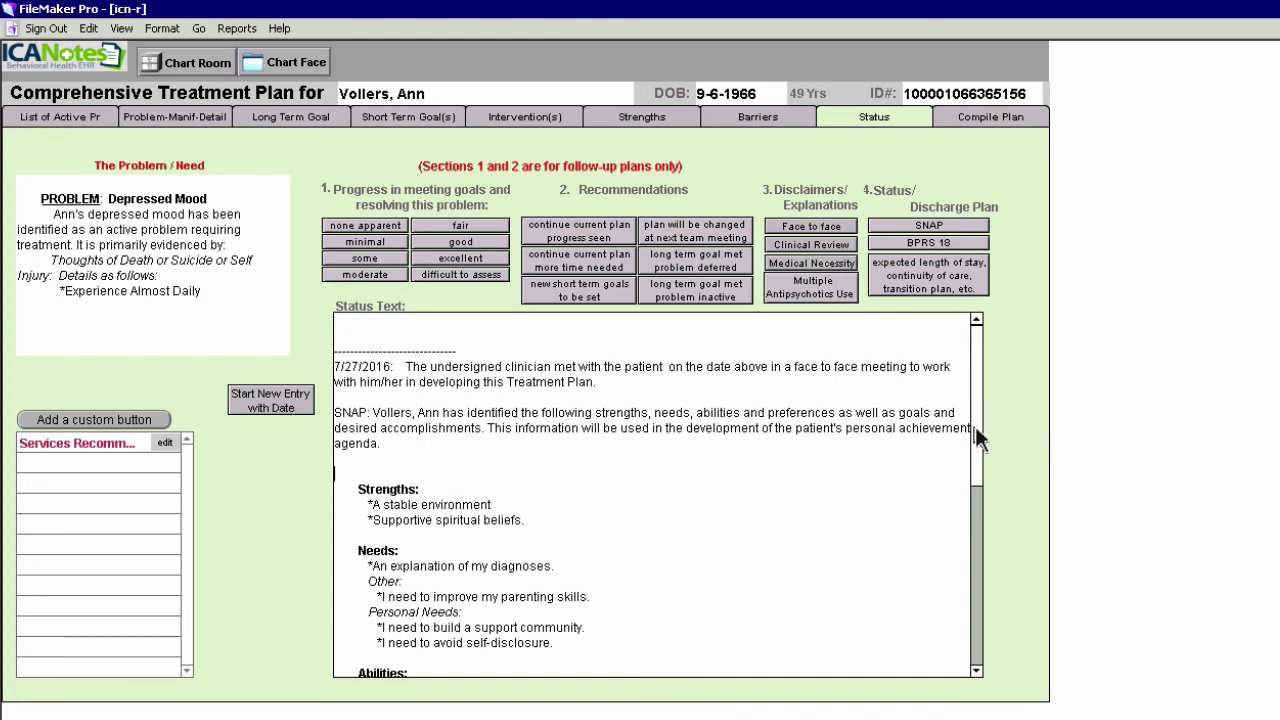
left_click_drag(975, 424, 972, 594)
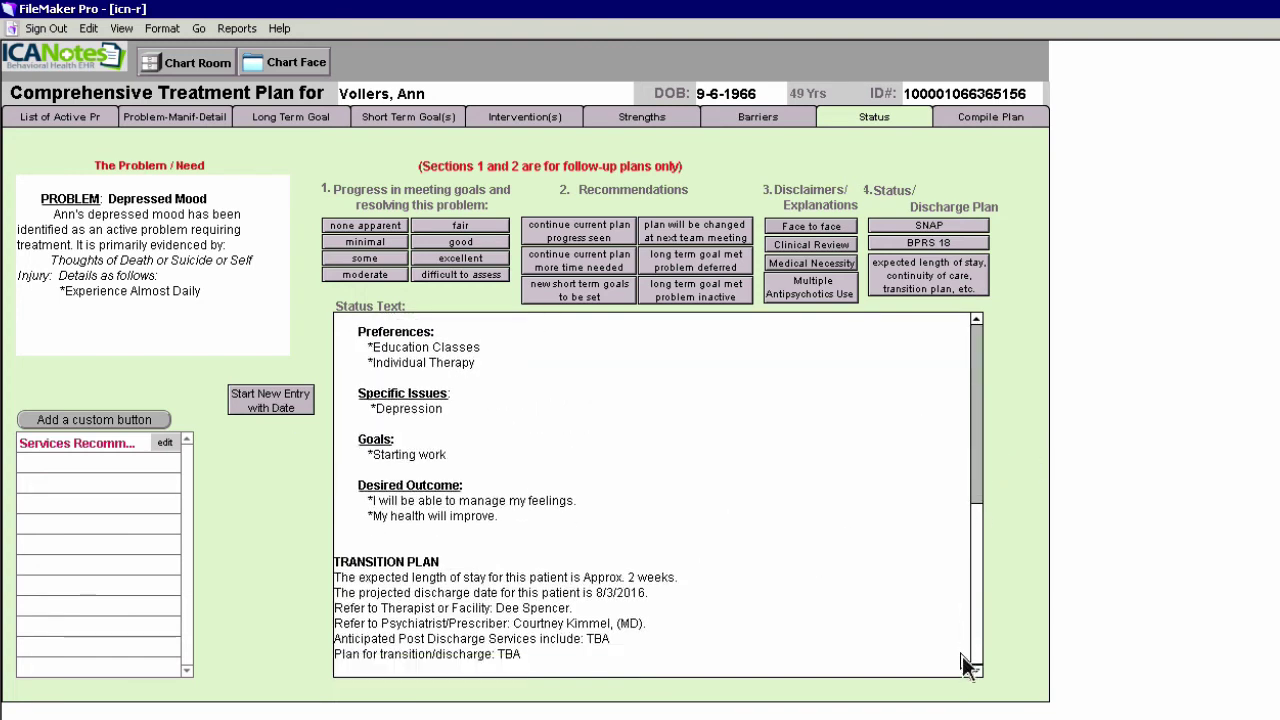
Add a line after the transition plan and start a new status entry dated 7/27/2016
left_click(531, 658)
key("Return")
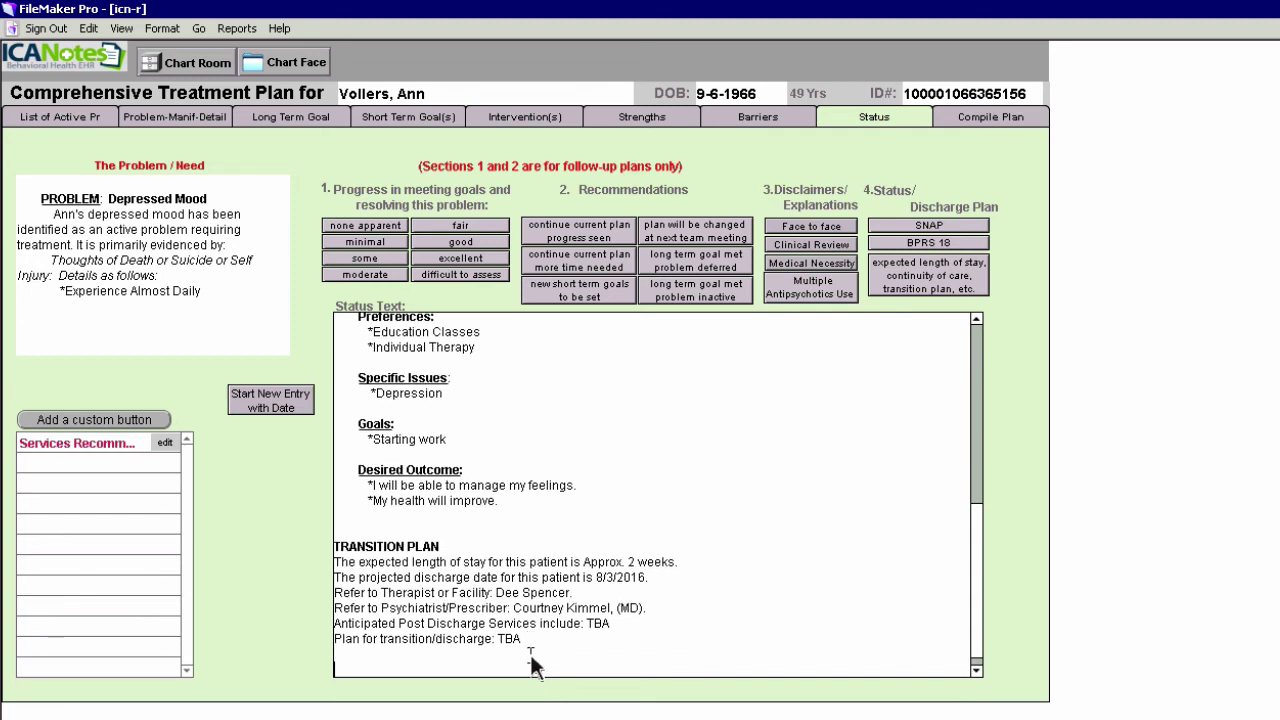
left_click(272, 407)
left_click_drag(975, 584, 971, 700)
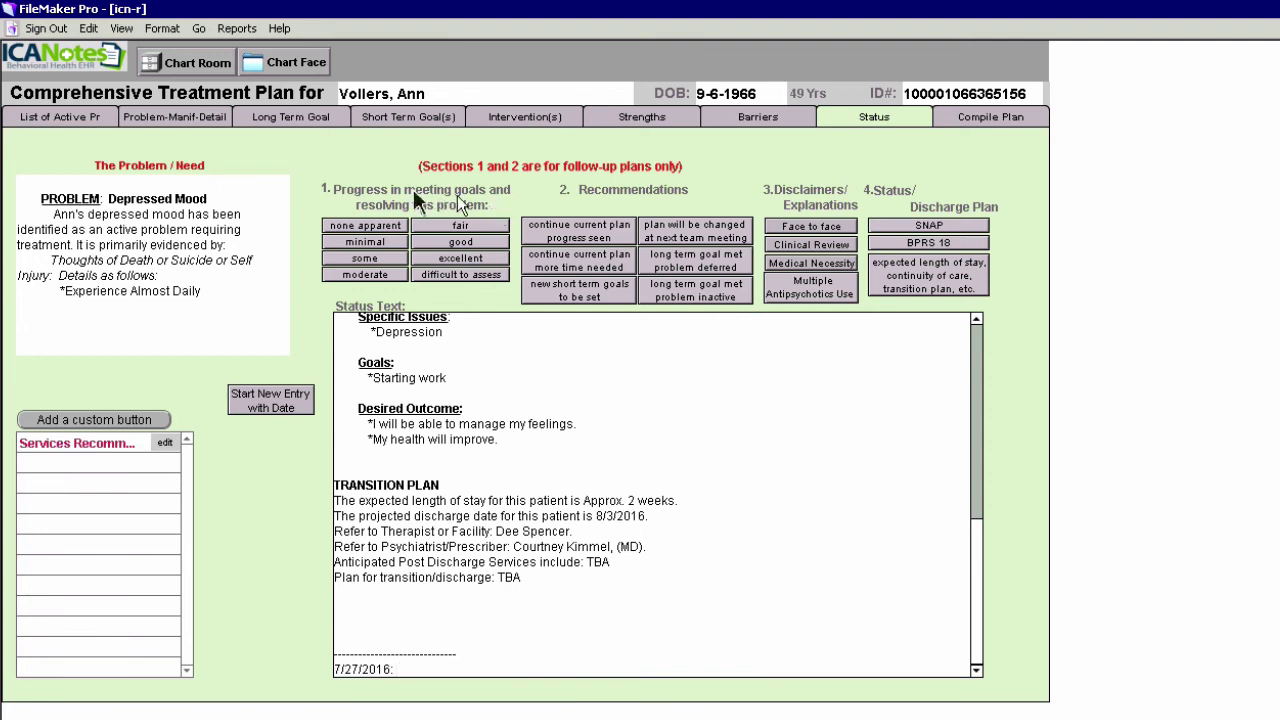
Record 'some' progress, recommend new short-term goals, add the face-to-face statement, and trim blank lines
left_click(361, 260)
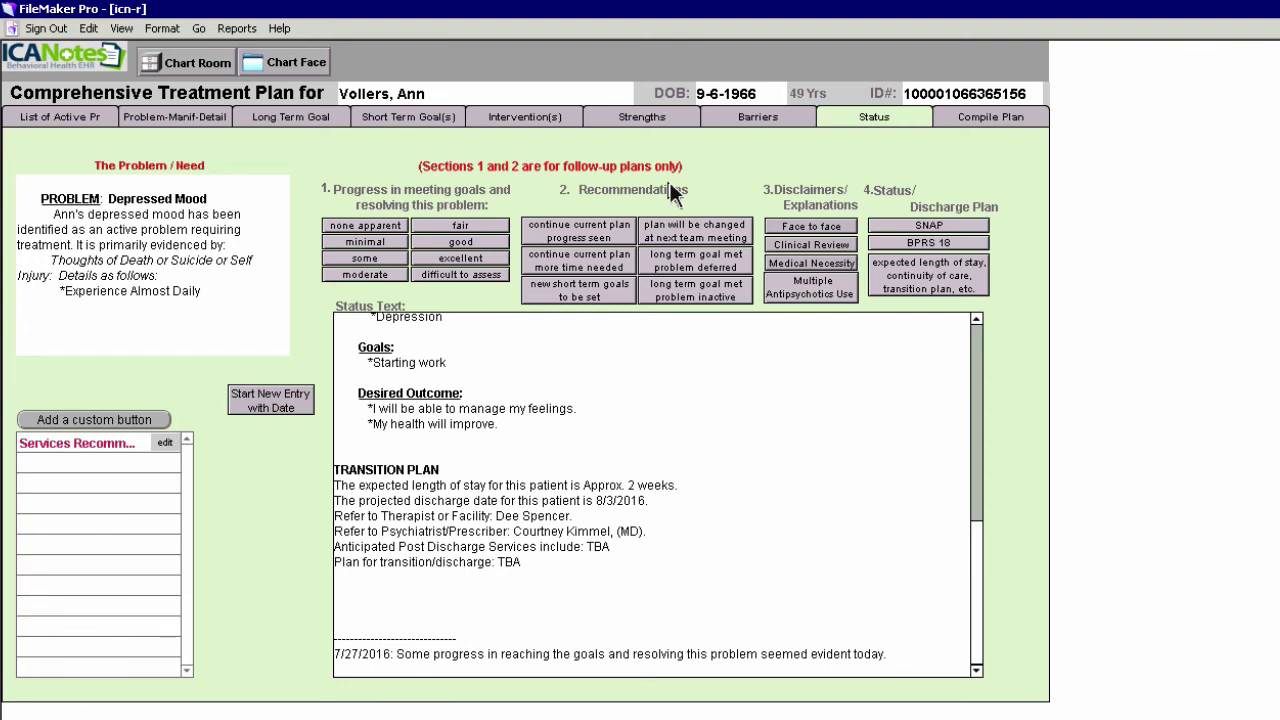
left_click(590, 290)
left_click(823, 227)
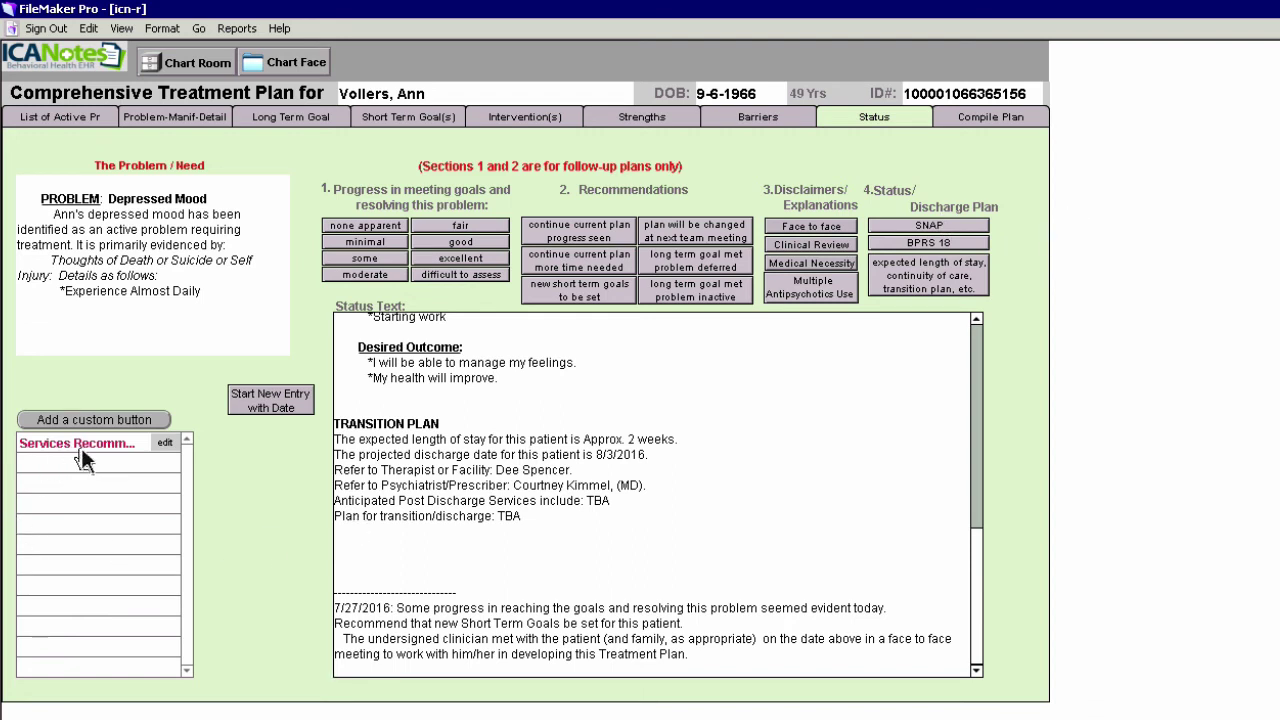
left_click(352, 592)
key("BackSpace")
key("BackSpace")
key("BackSpace")
key("BackSpace")
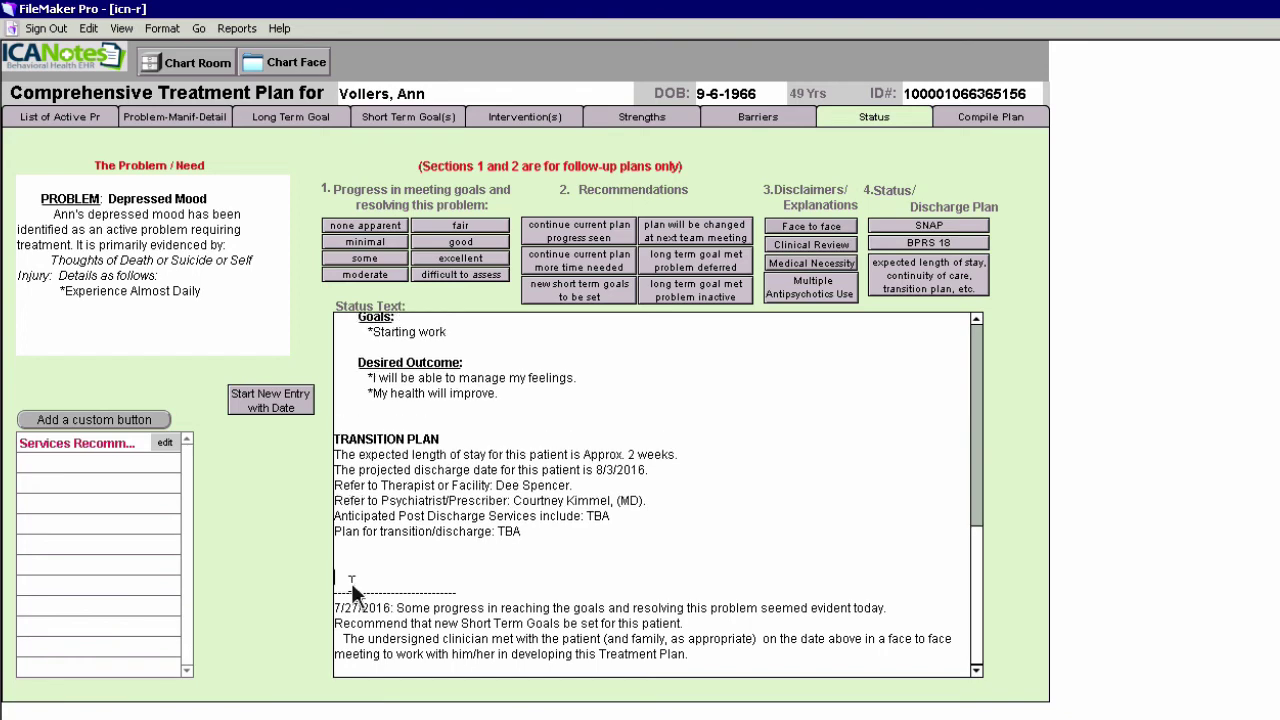
left_click(984, 121)
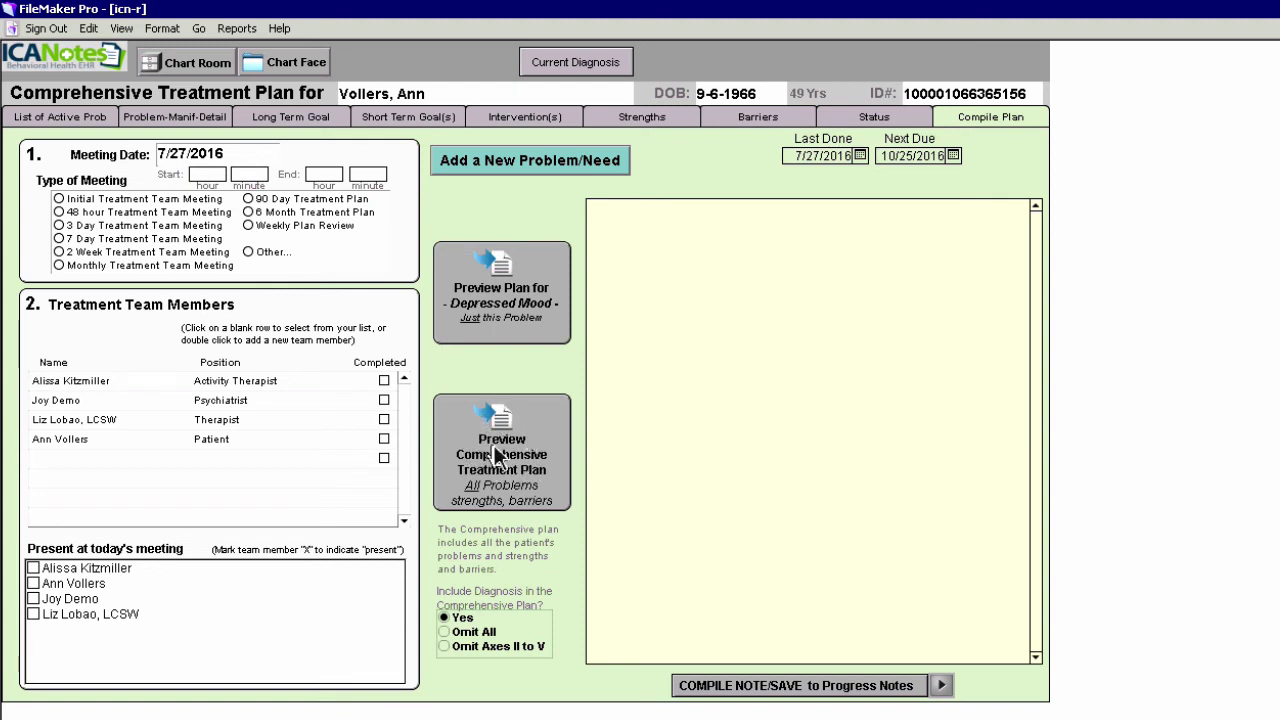
Preview the plan, add a blank line before Current Medications, and compile it without a next-plan reminder
left_click(497, 455)
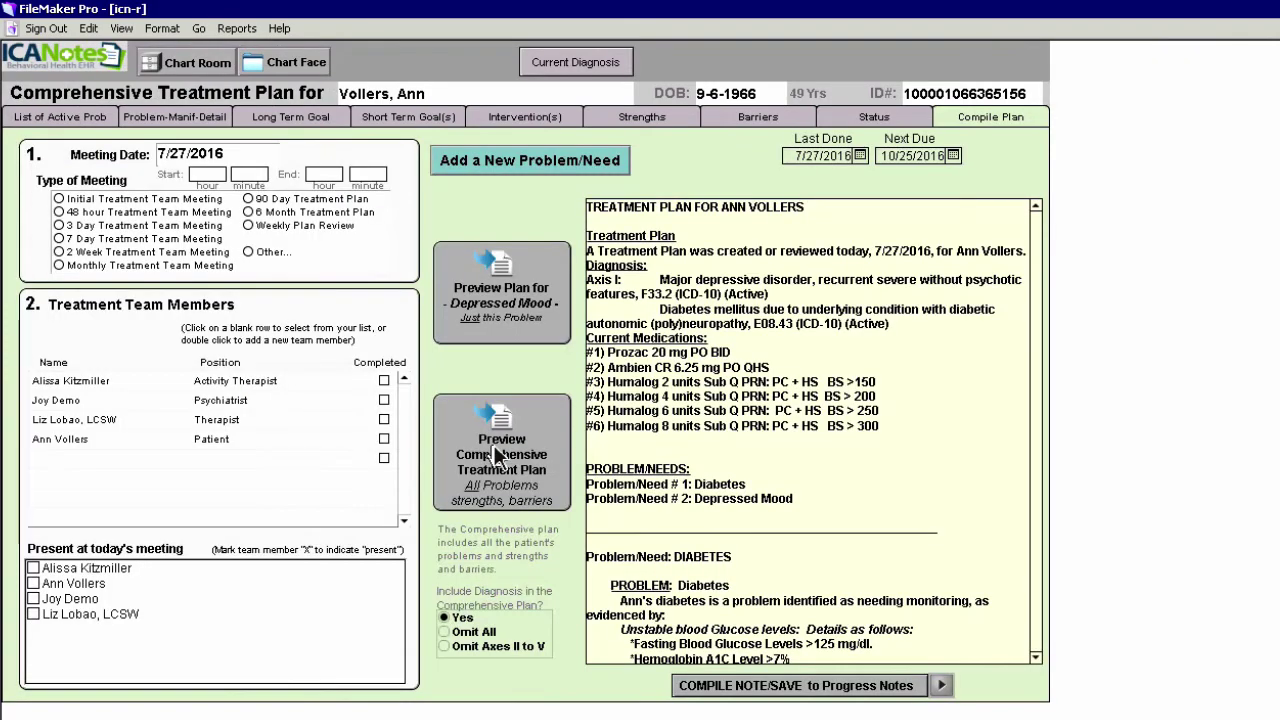
left_click(897, 323)
key("Return")
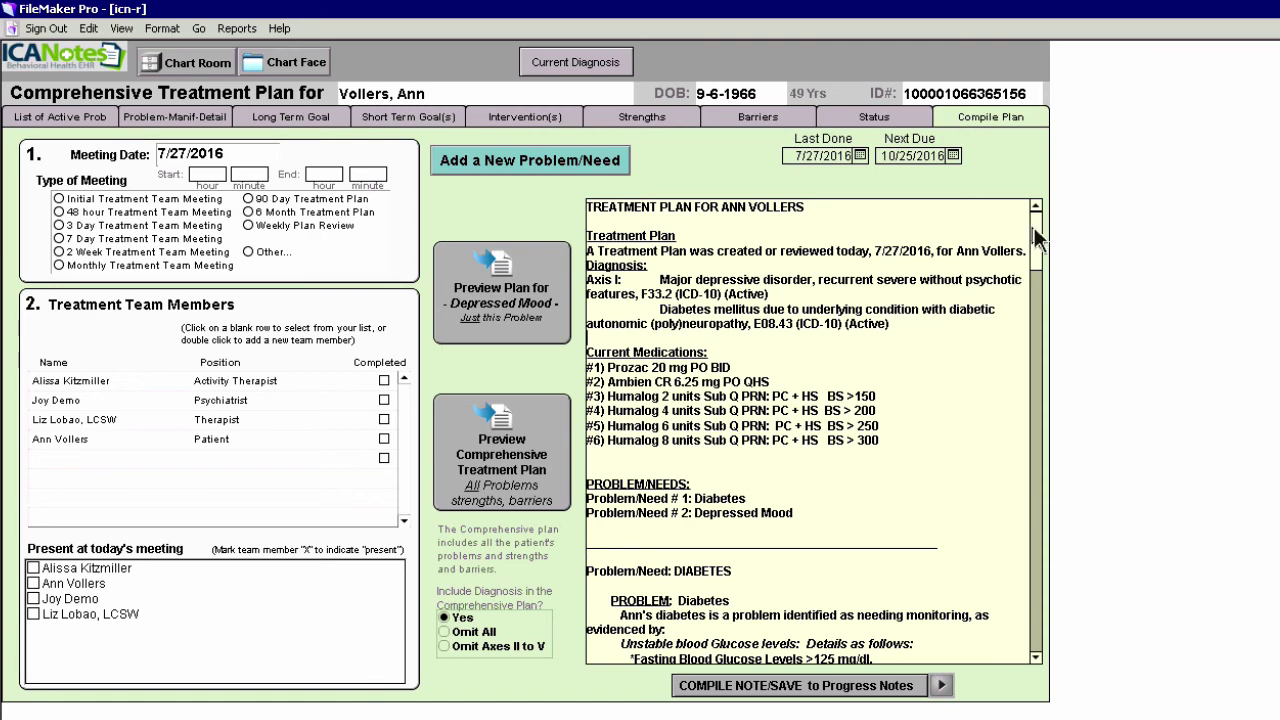
left_click_drag(1036, 236, 1036, 645)
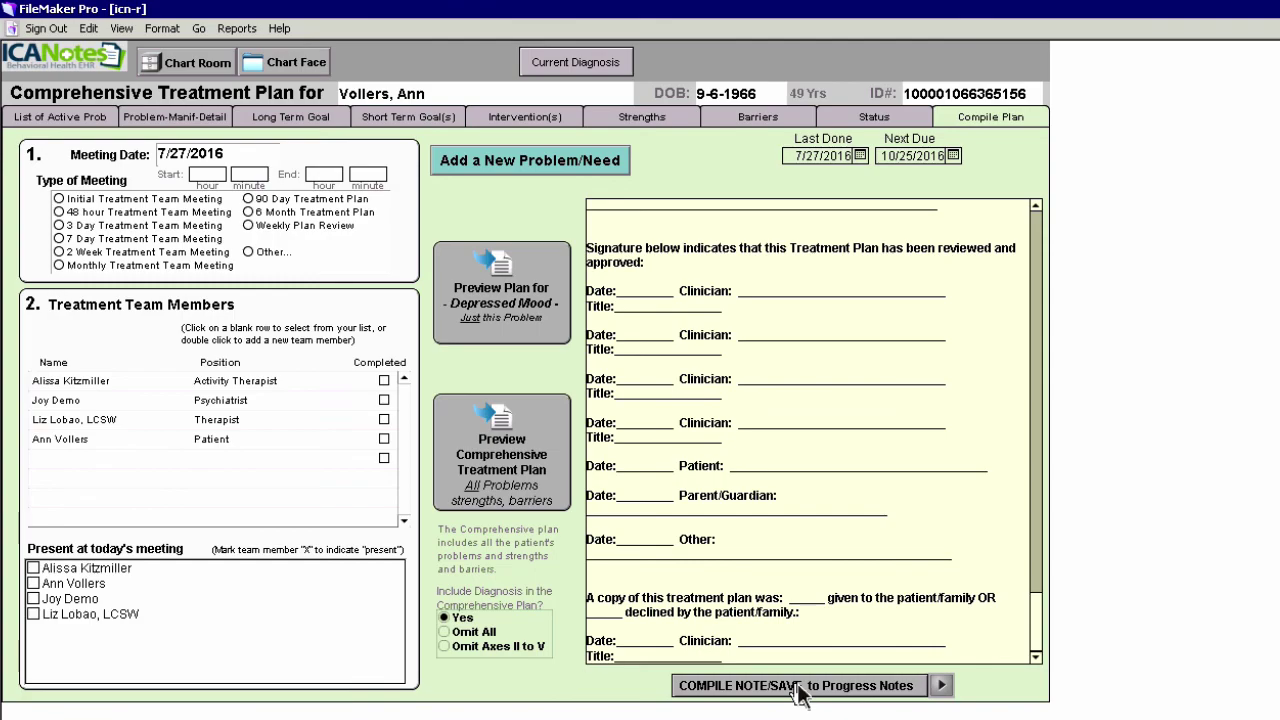
left_click(800, 690)
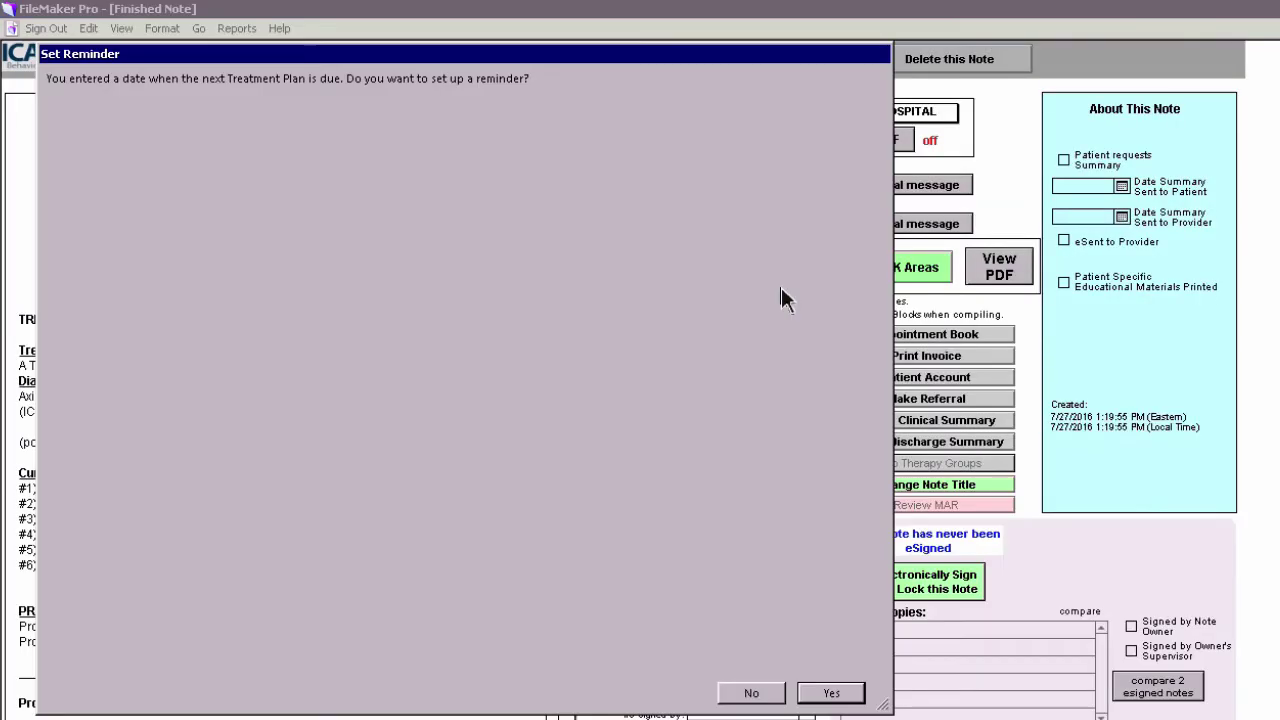
left_click(751, 692)
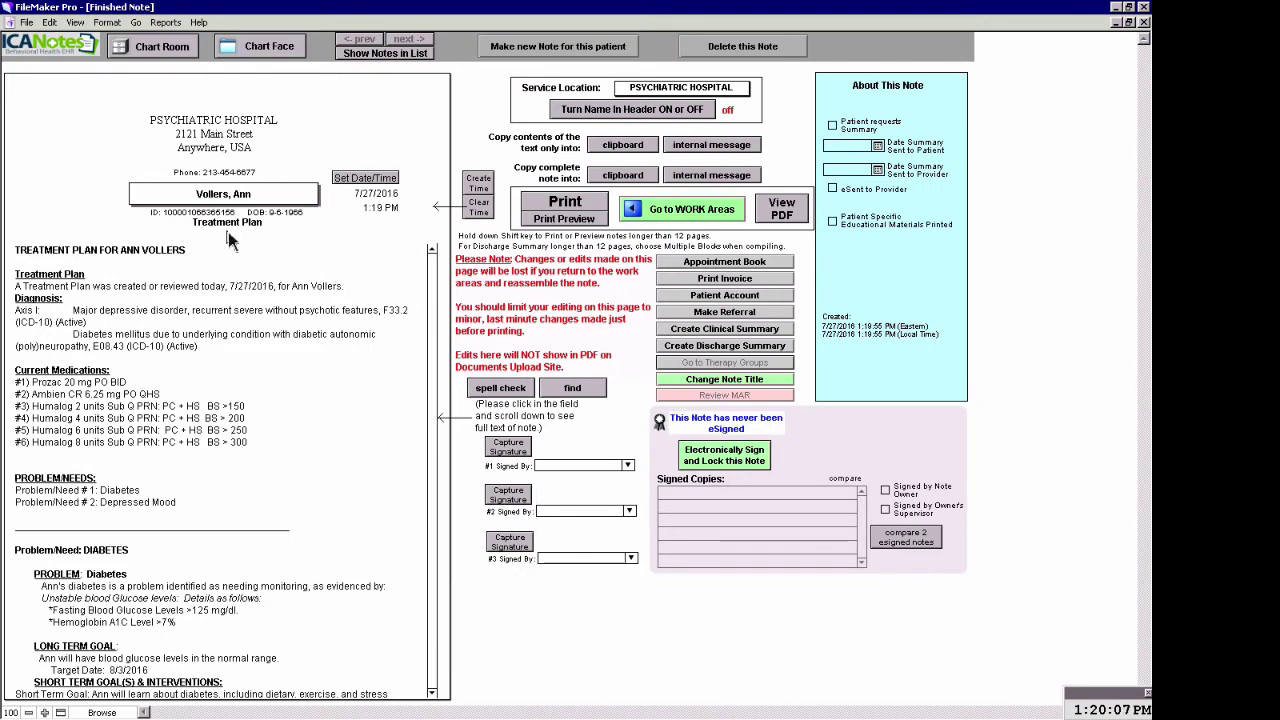
Set a custom subtitle 'Subsequent Treatment Plan' for the note
left_click(752, 386)
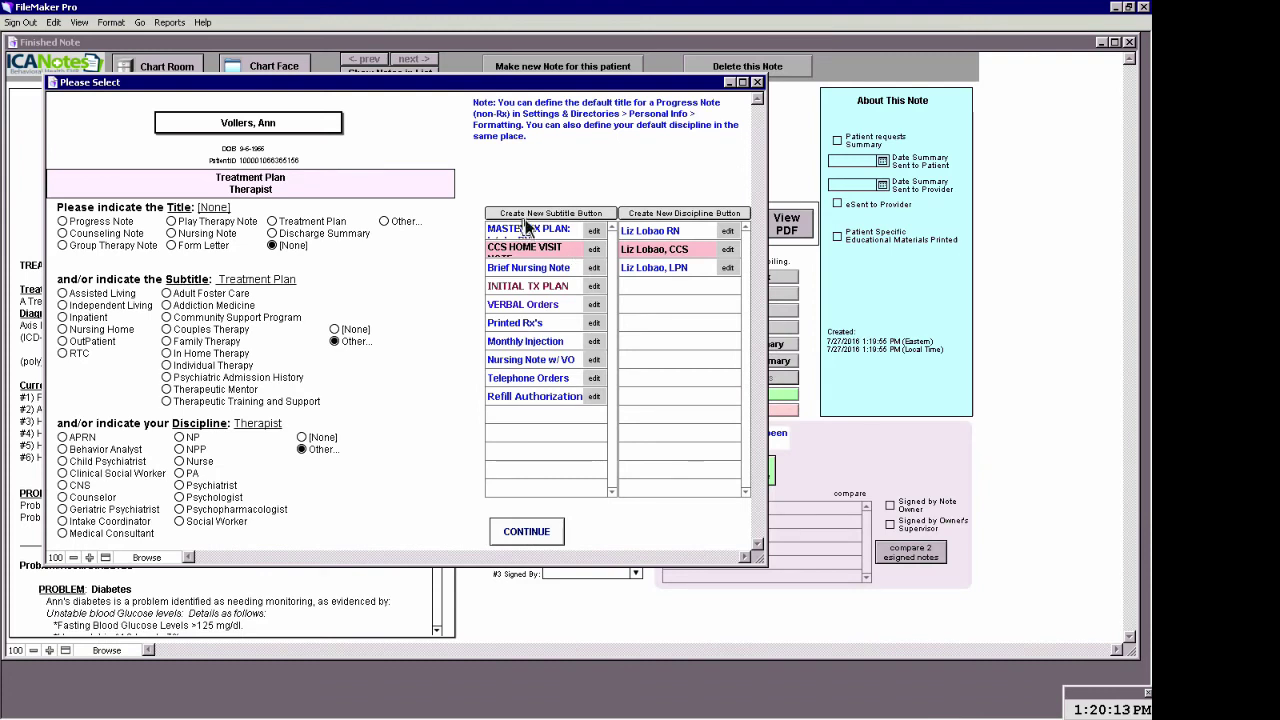
left_click(342, 342)
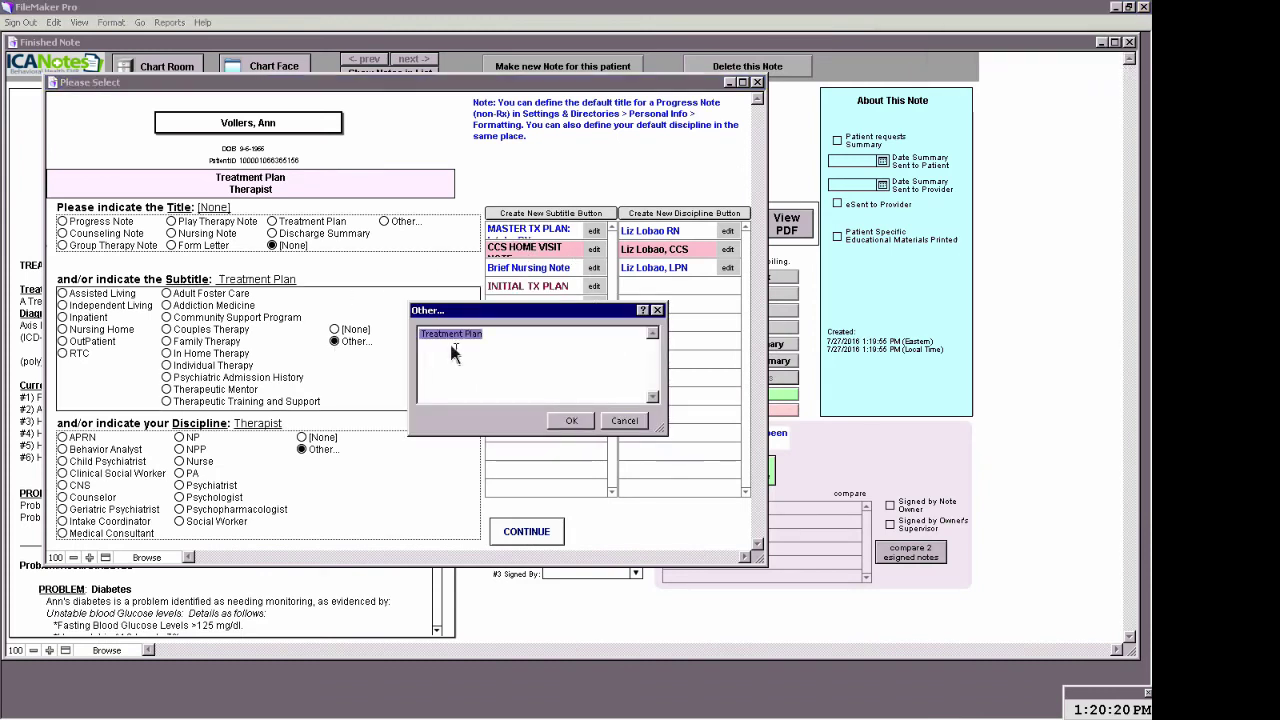
left_click(421, 334)
type("Subsequent")
left_click(576, 421)
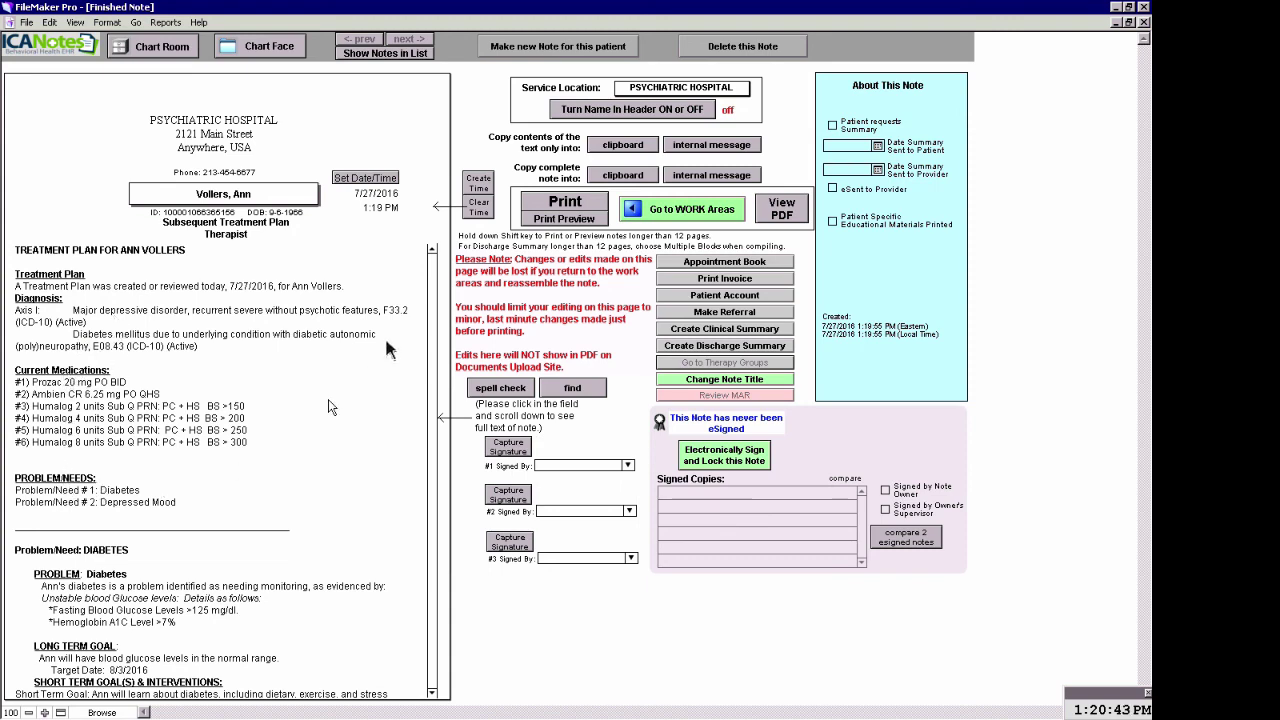
Insert blank lines after Target Date: 8/3/2016, Target Date: 8/26/2016 and Status: Effective
left_click(424, 285)
left_click_drag(433, 277, 431, 336)
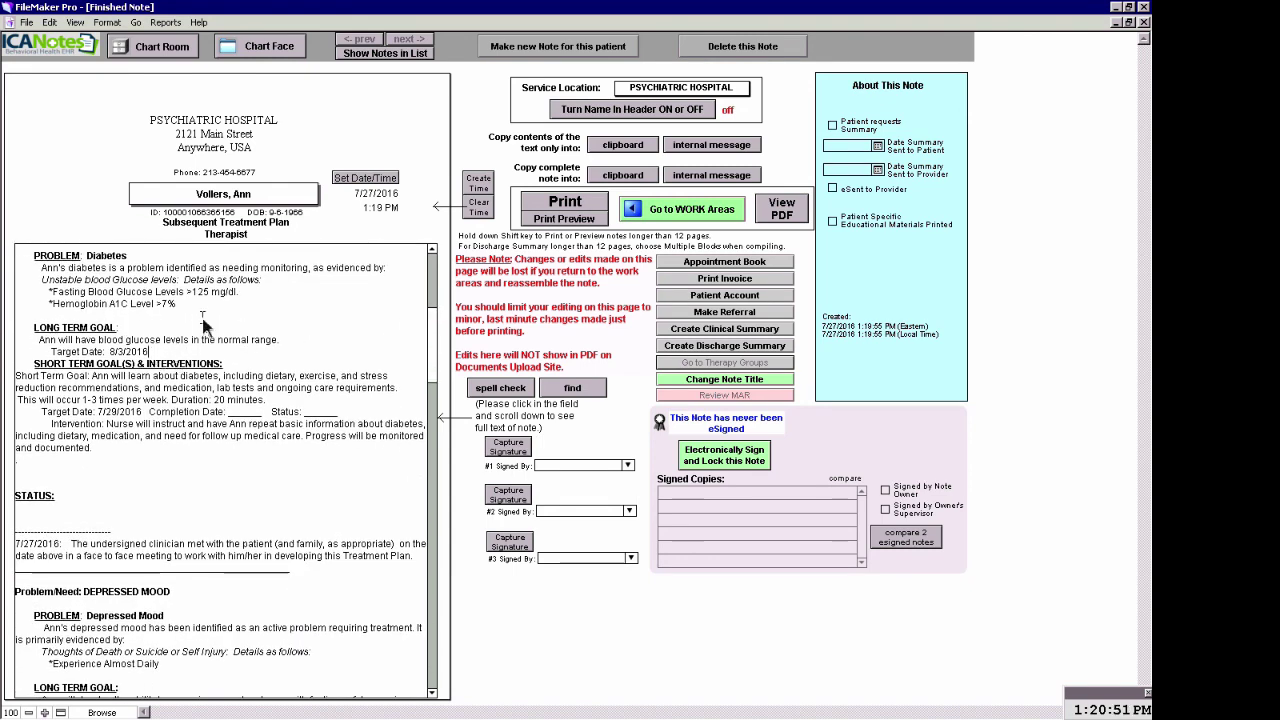
key("Return")
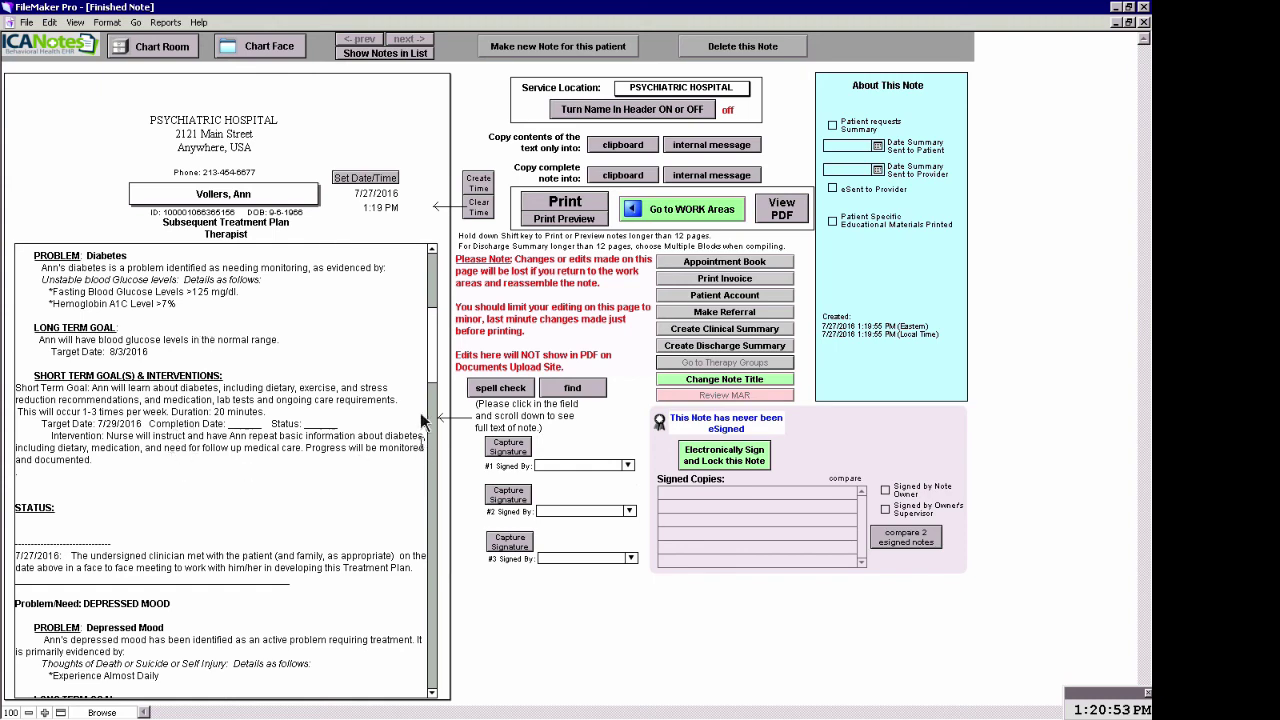
left_click_drag(432, 341, 432, 395)
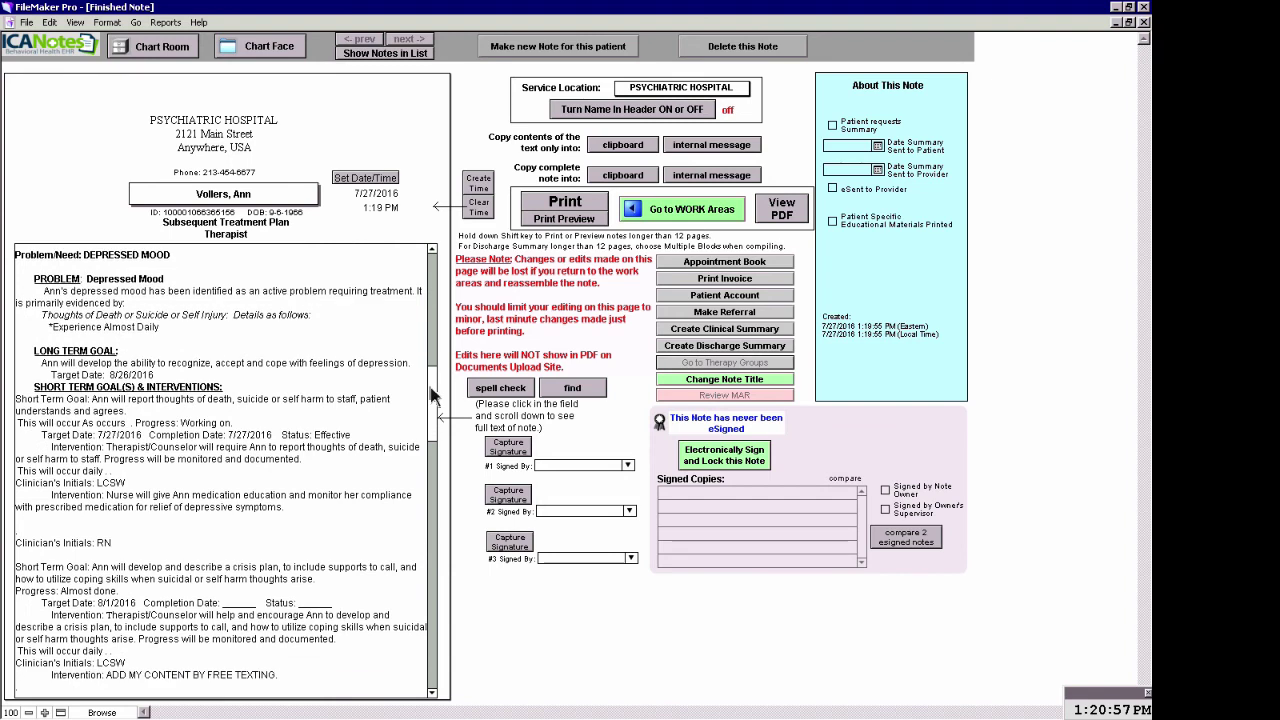
left_click(158, 378)
key("Return")
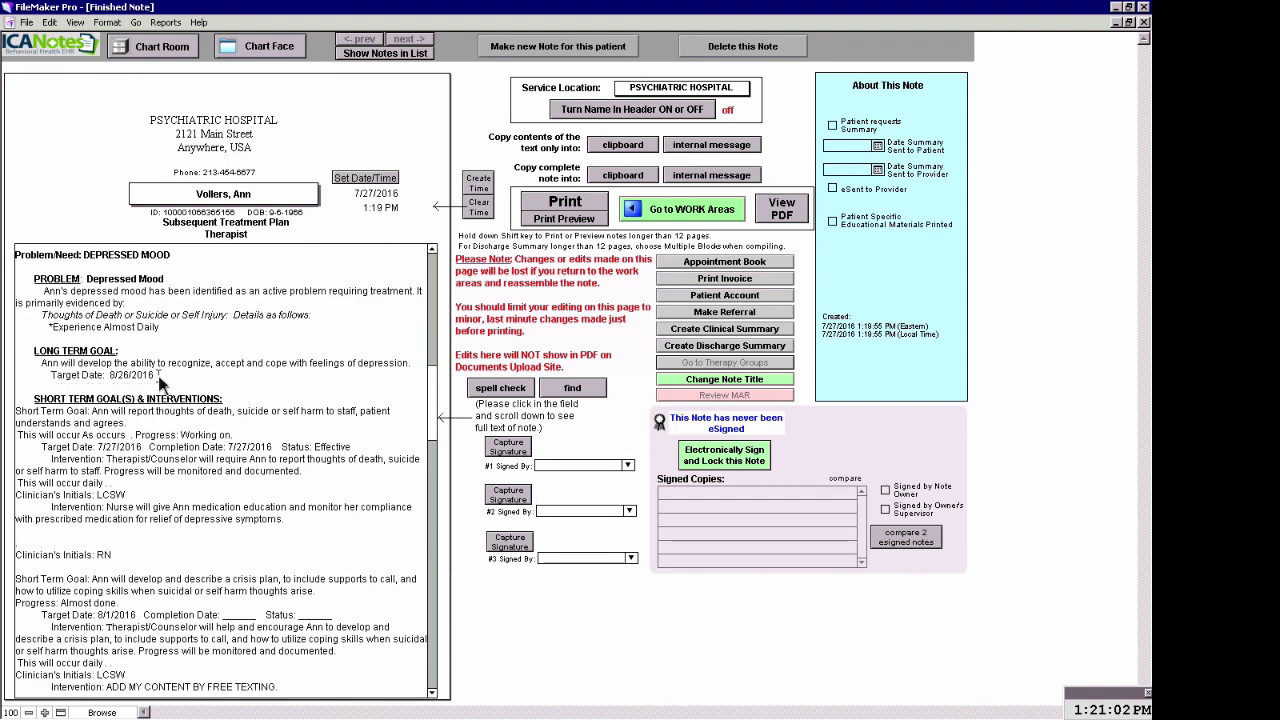
left_click(356, 448)
key("Return")
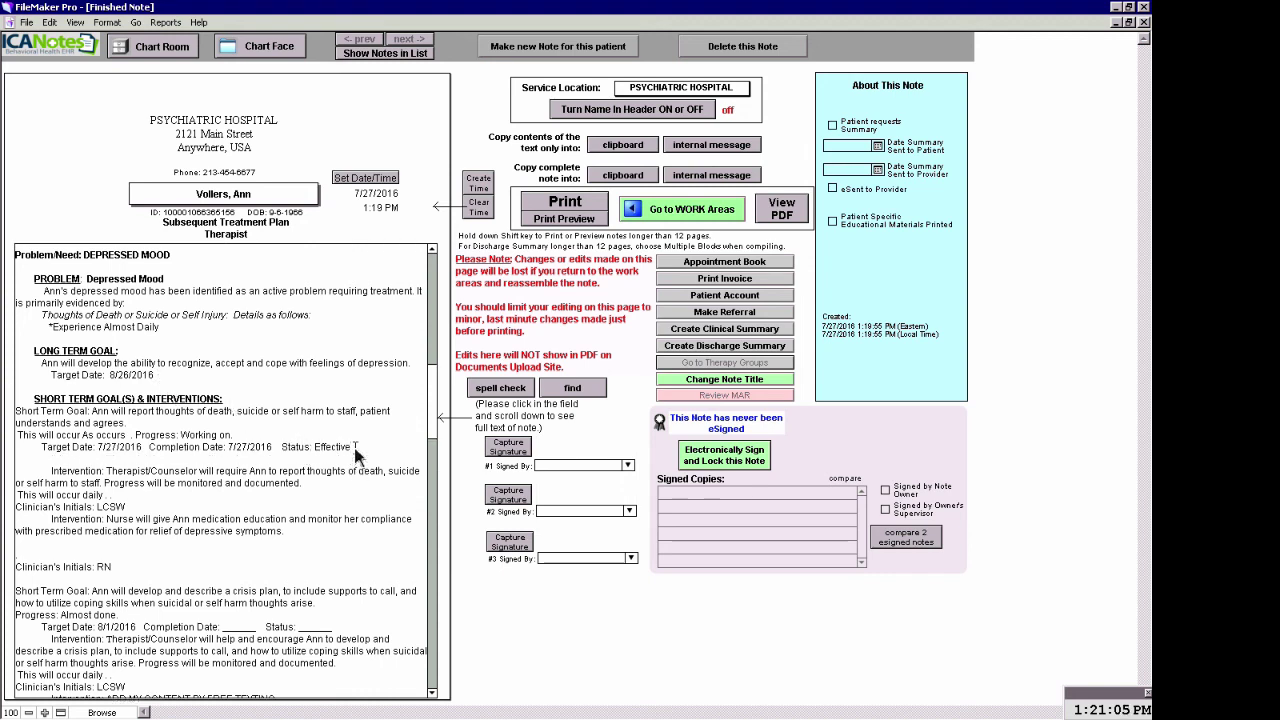
left_click_drag(352, 450, 27, 452)
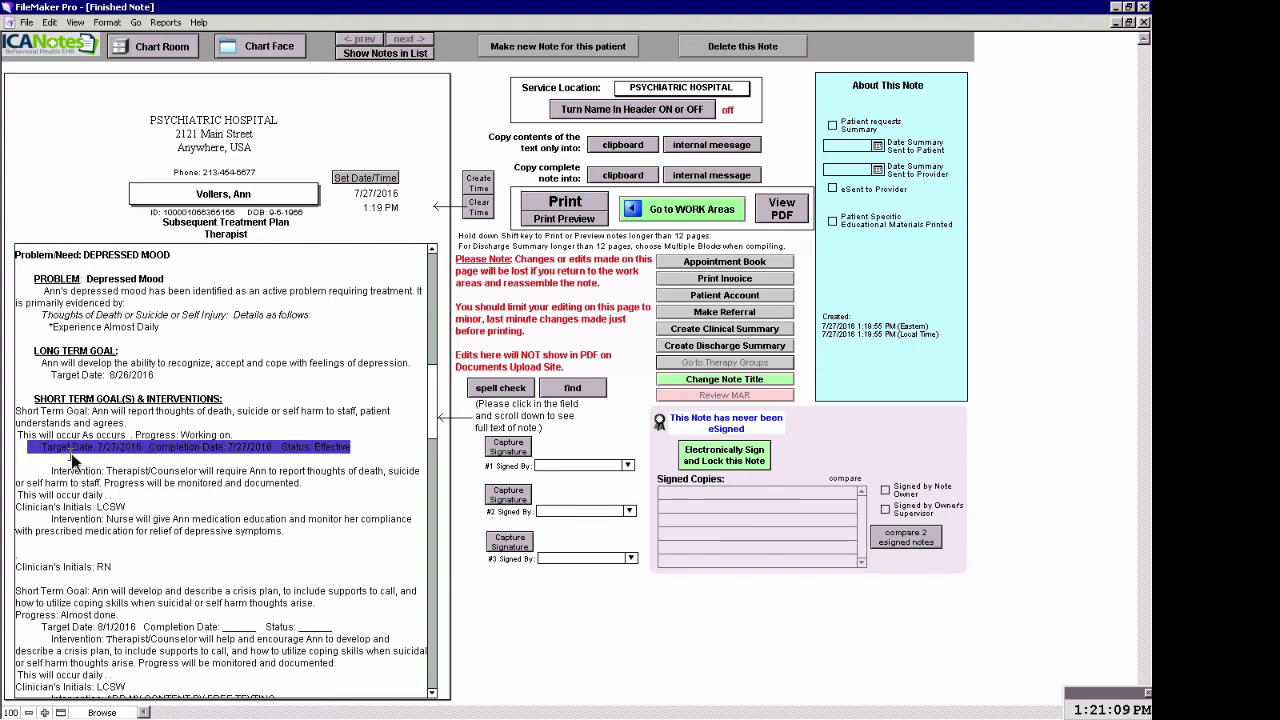
Make the first goal's Target Date, Completion Date and Status line bold via Style > Bold
right_click(78, 455)
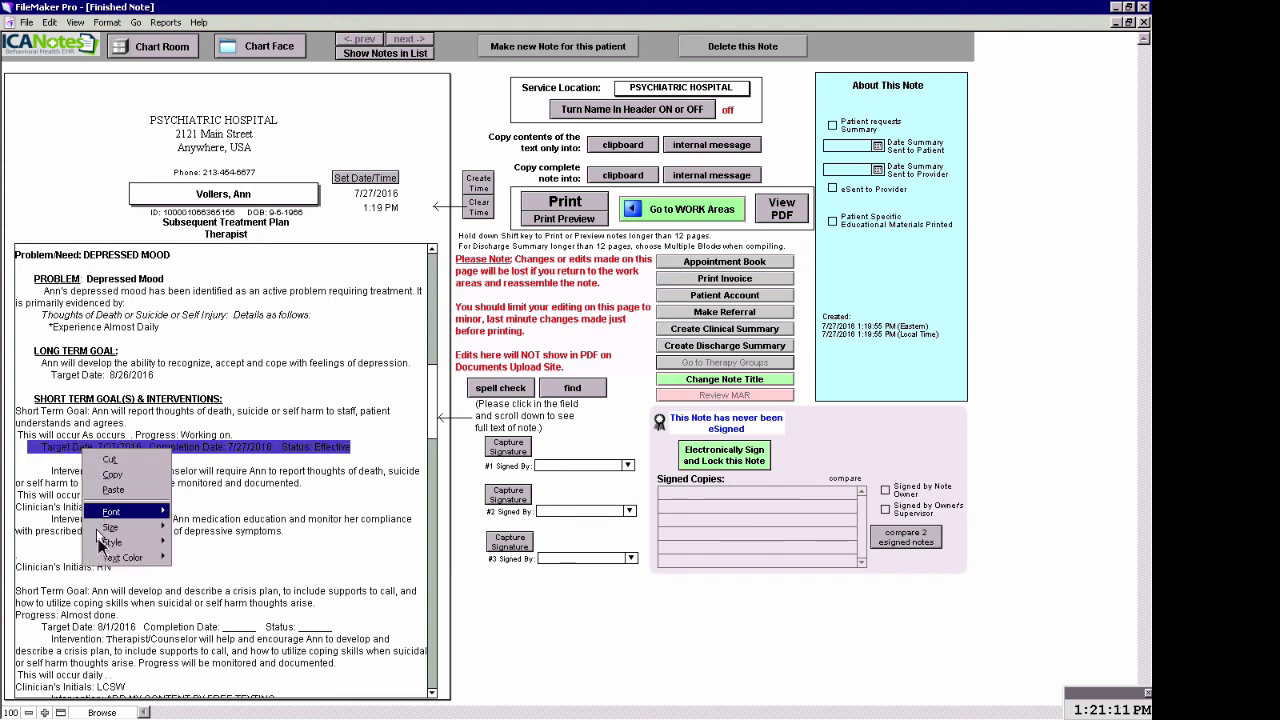
mouse_move(110, 542)
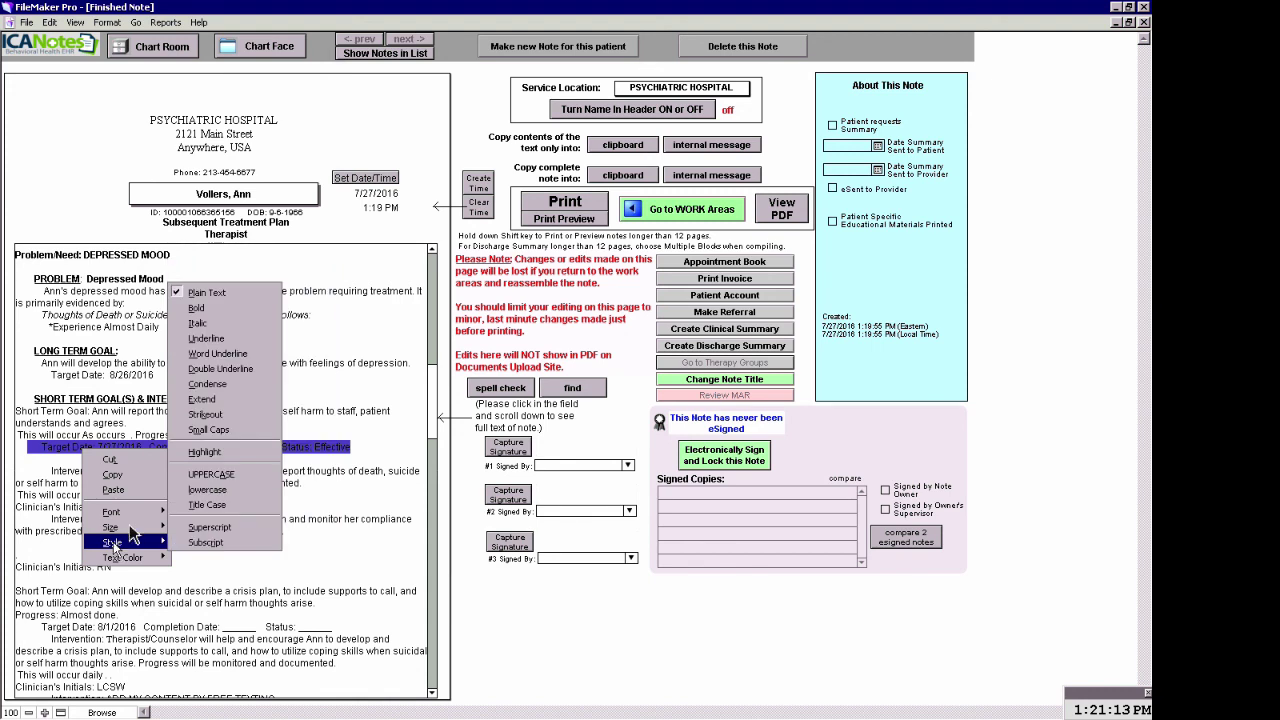
left_click(201, 312)
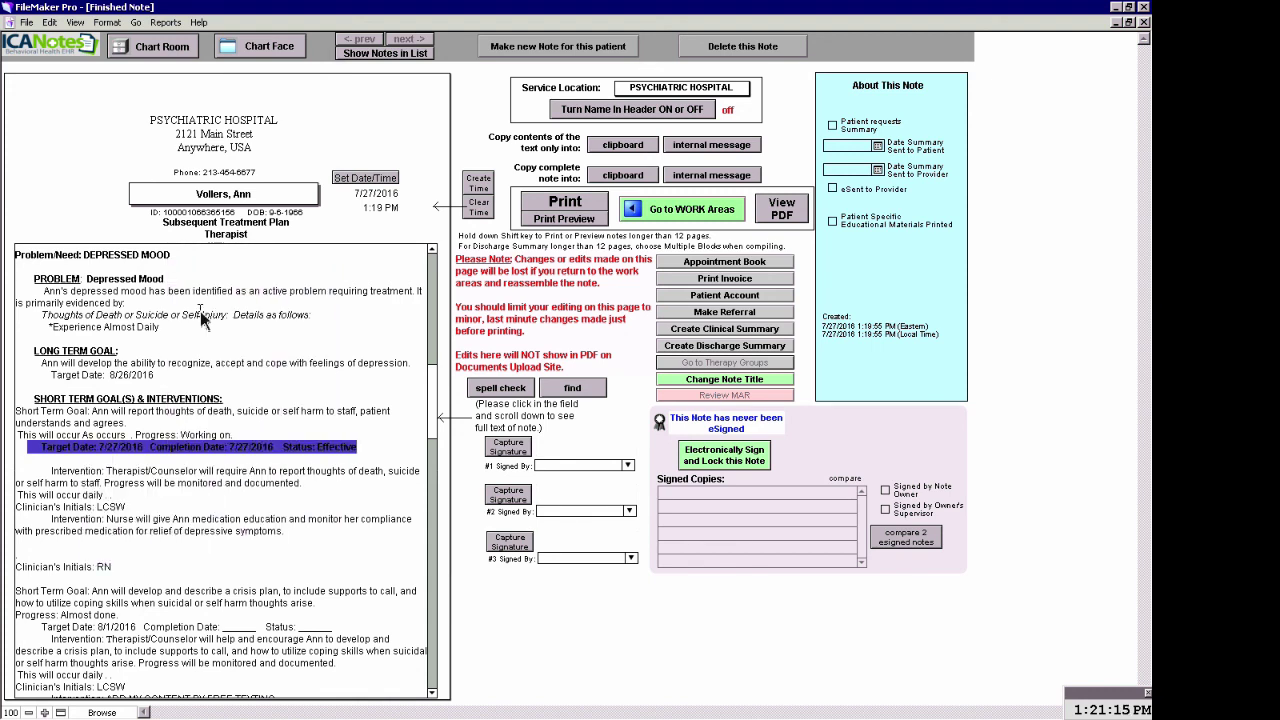
left_click(368, 462)
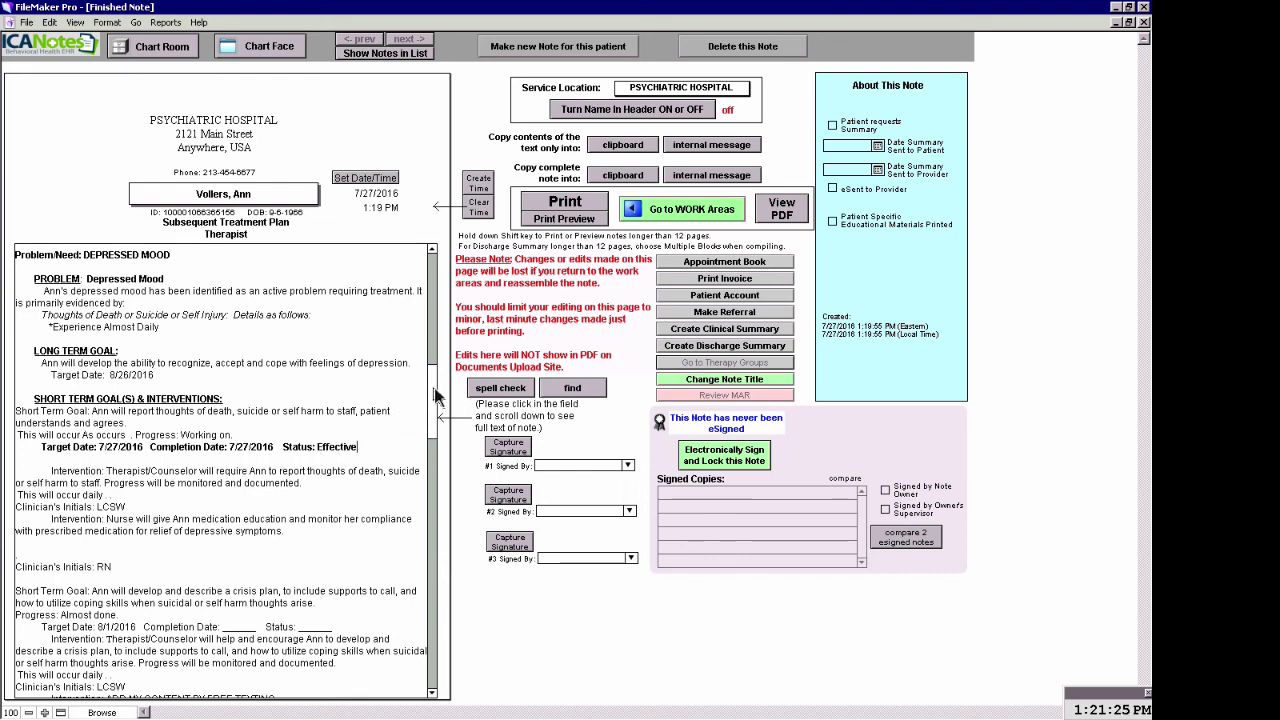
left_click_drag(434, 396, 431, 528)
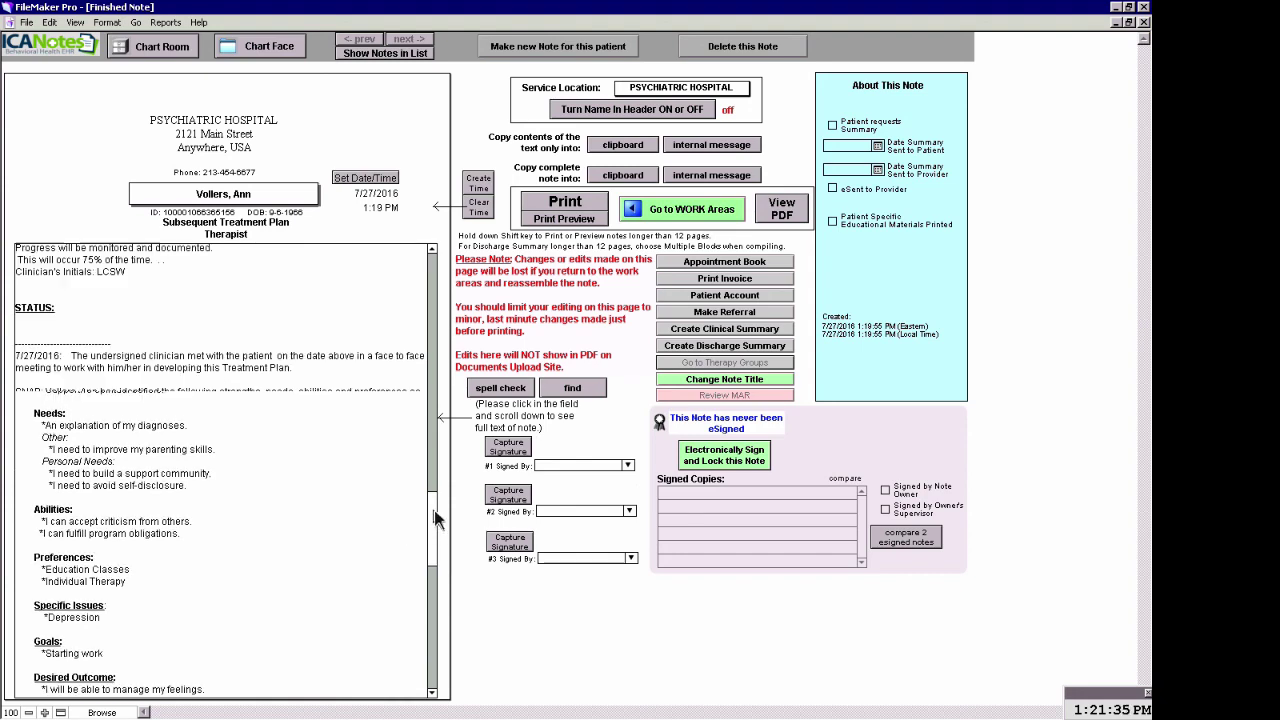
Make the date 7/27/2016 in the transition plan bold
scroll(432, 541, "up", 3)
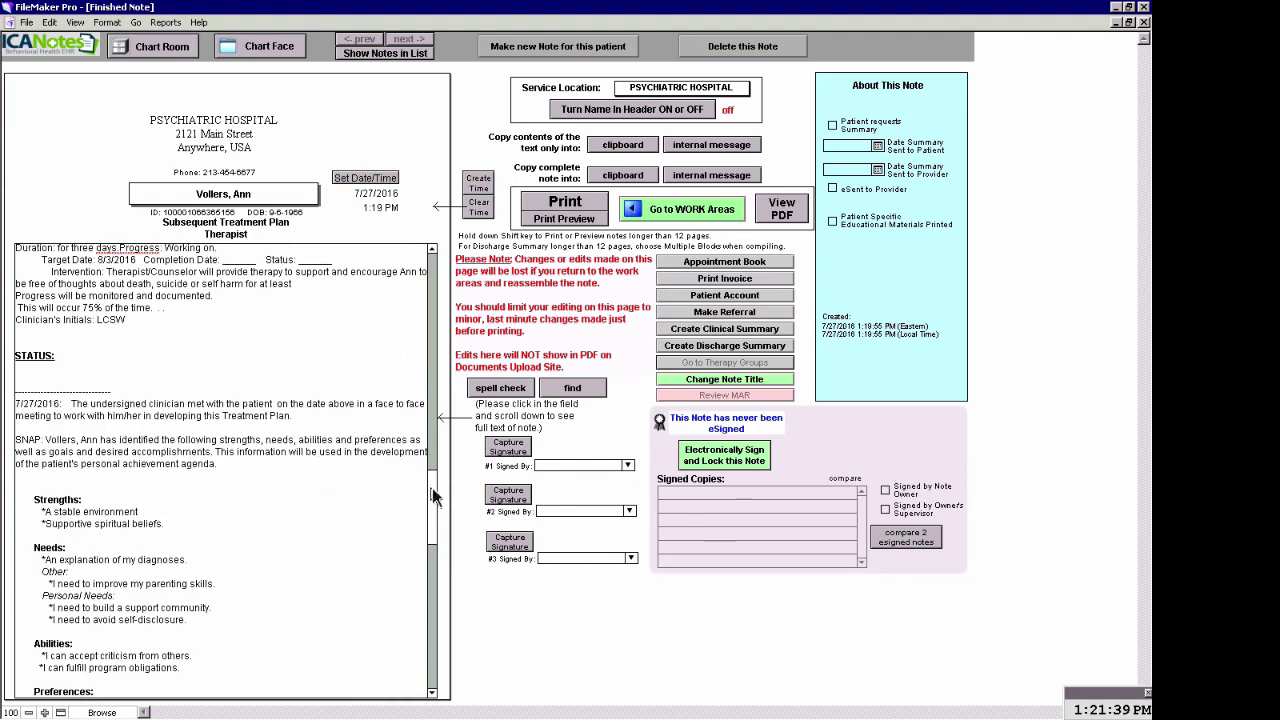
left_click_drag(435, 497, 430, 566)
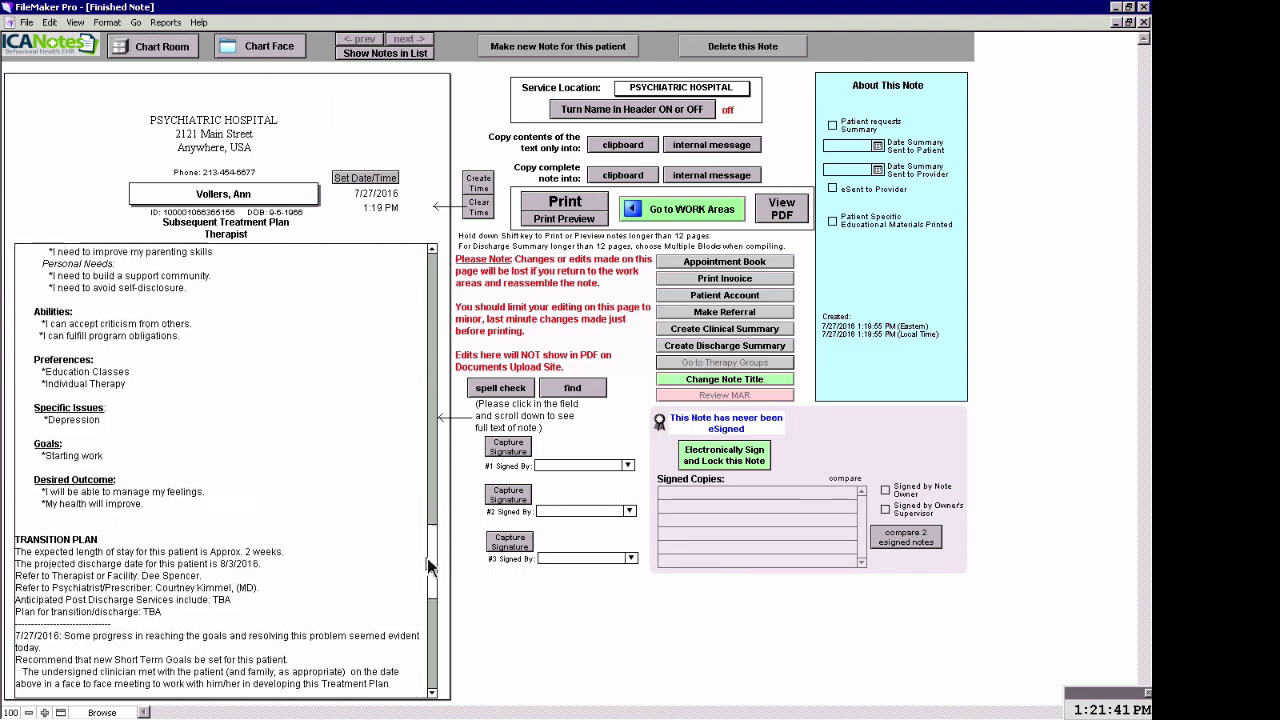
scroll(428, 566, "down", 4)
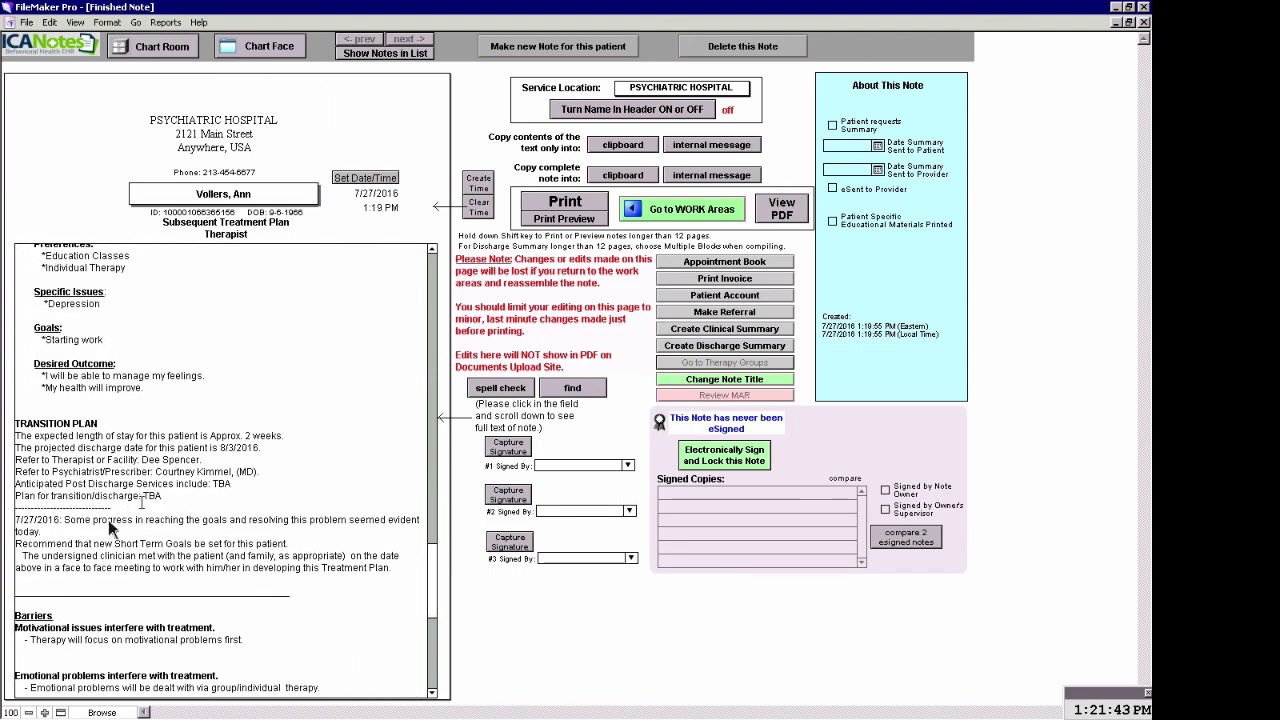
double_click(38, 521)
right_click(29, 521)
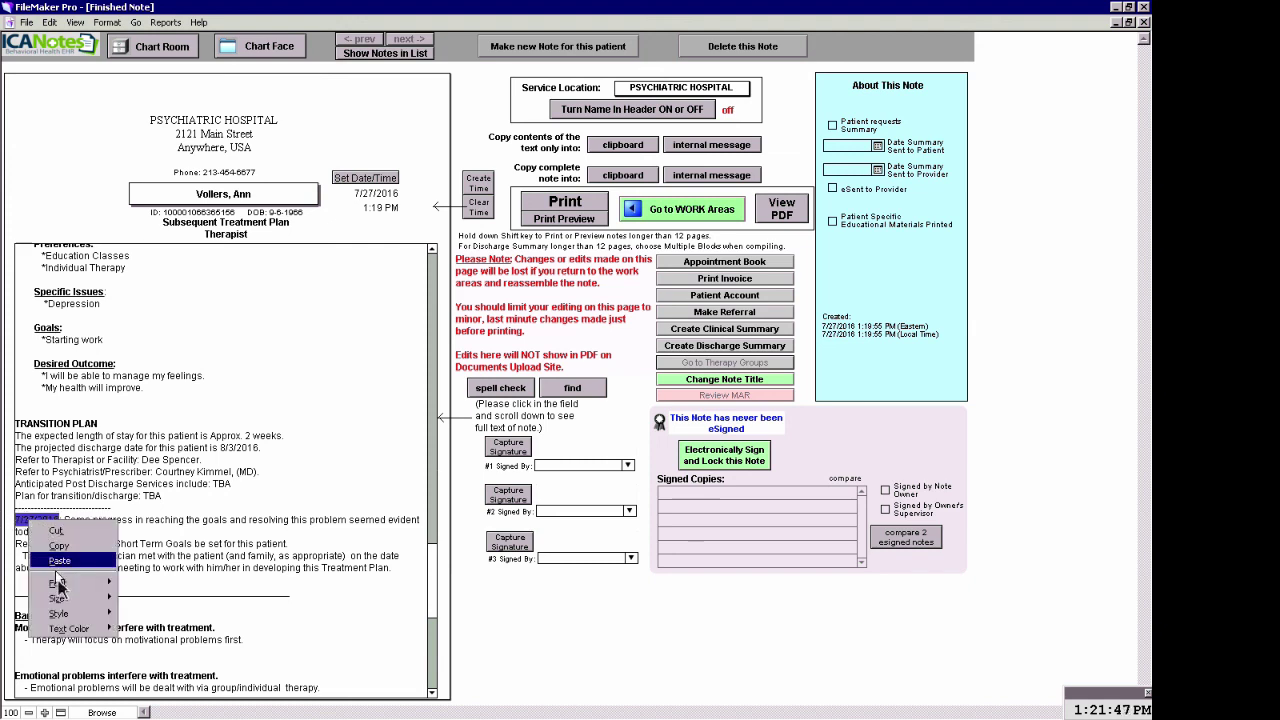
mouse_move(62, 613)
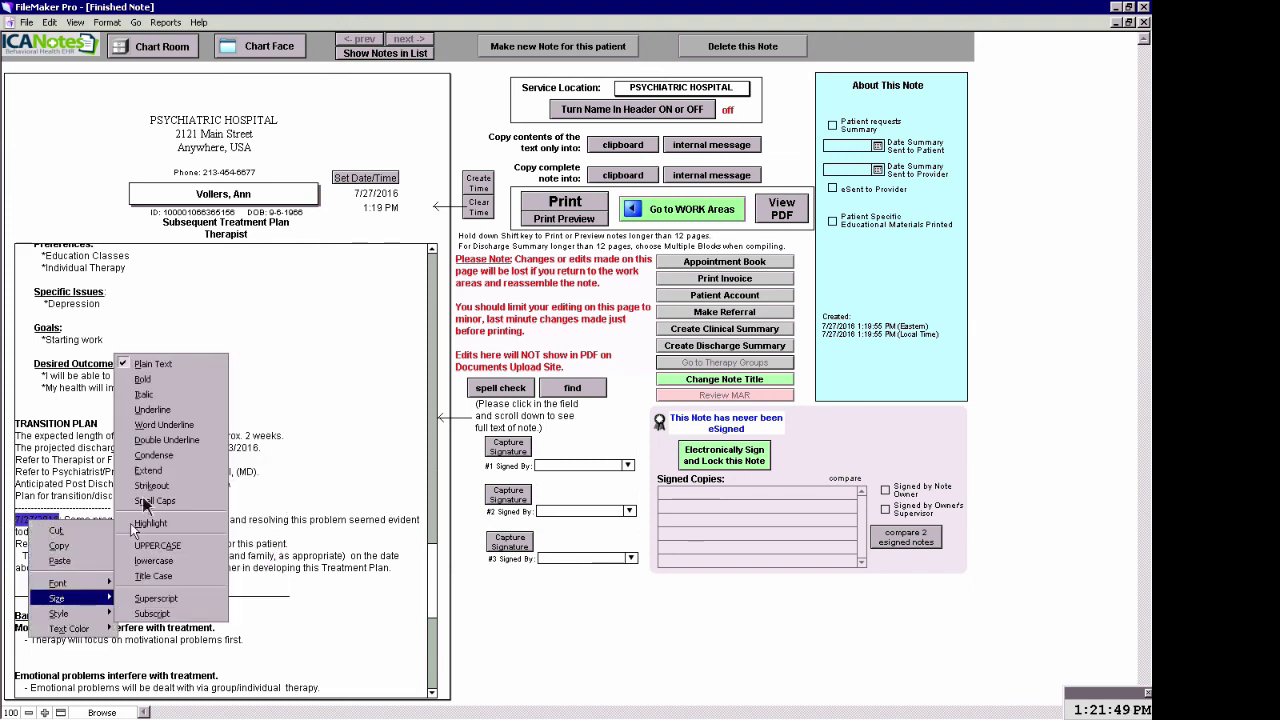
left_click(145, 380)
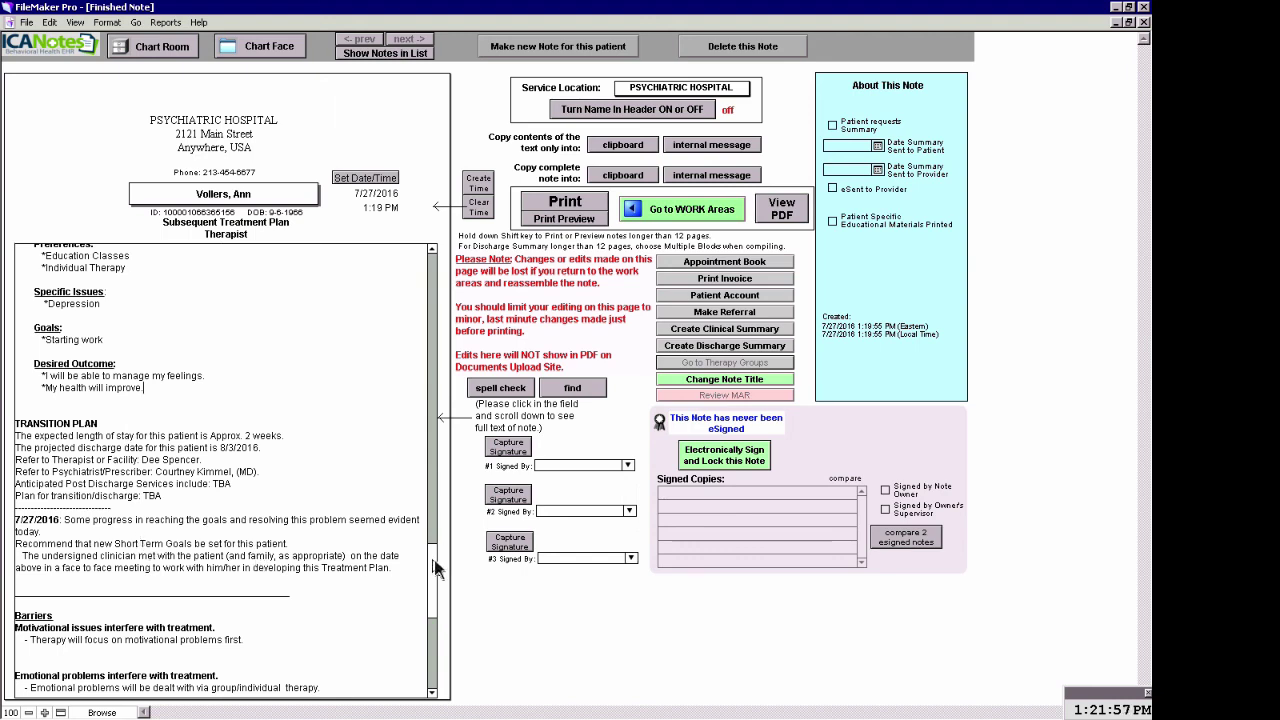
Delete the blank signature block at the note's end and electronically sign the note
left_click_drag(434, 568, 427, 650)
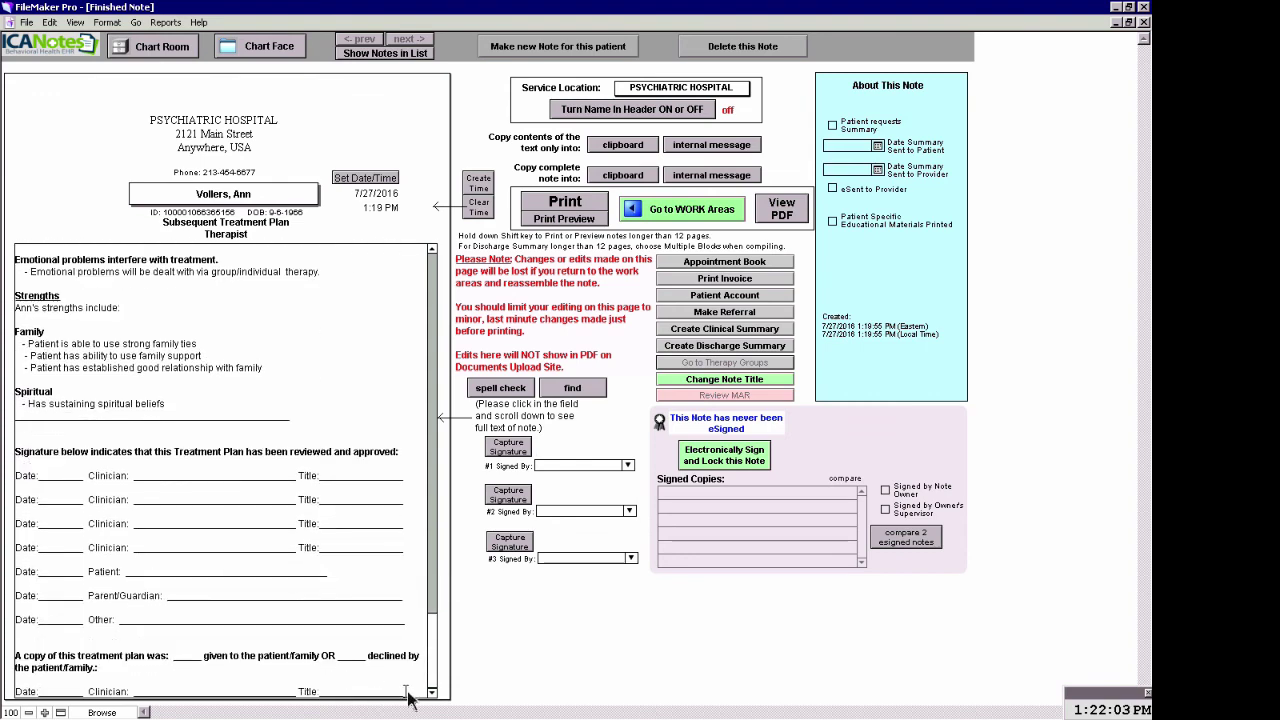
left_click_drag(408, 696, 7, 436)
key("Delete")
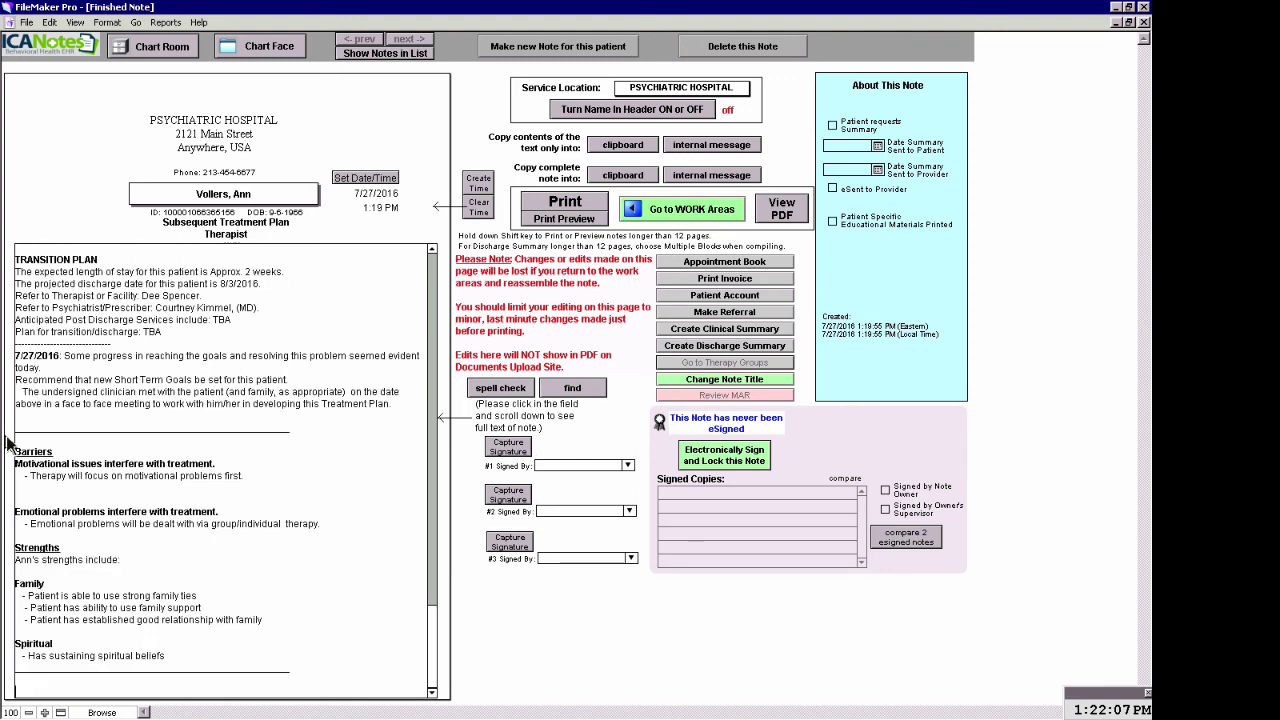
left_click(728, 466)
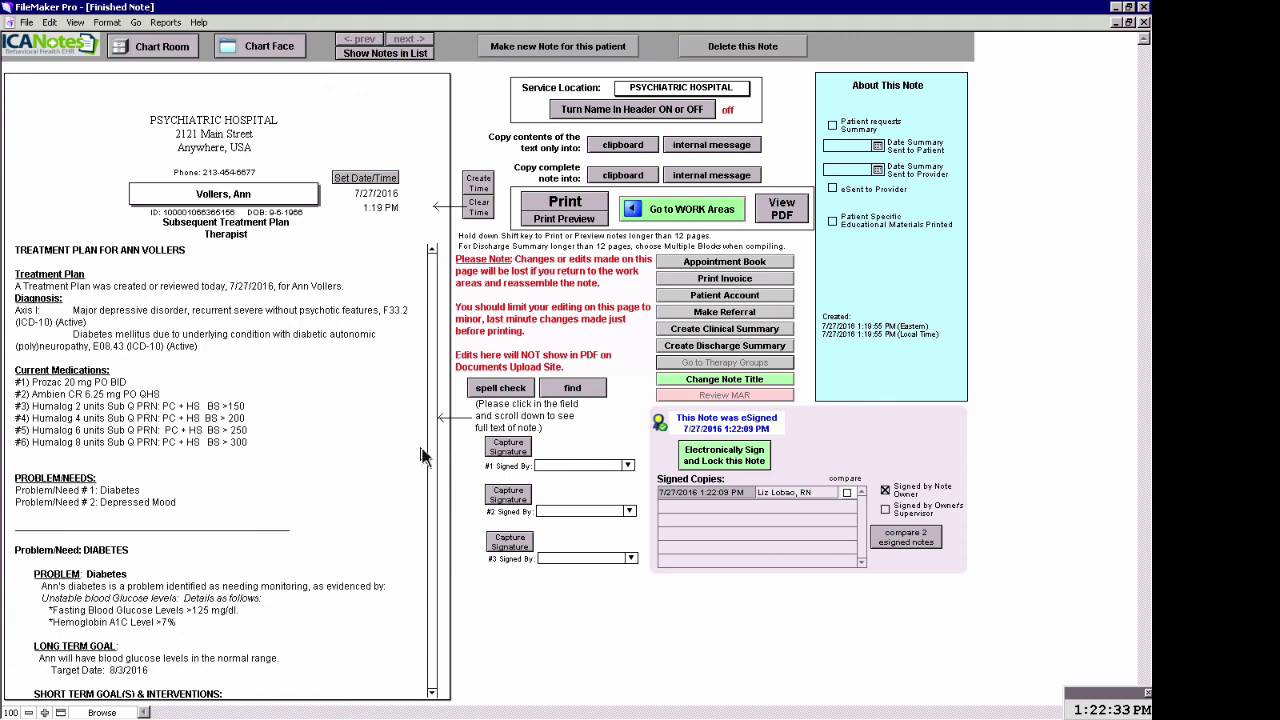
Check the note's electronic signature footer dated 7/27/2016 1:22:09 PM, then return to the top
left_click(417, 338)
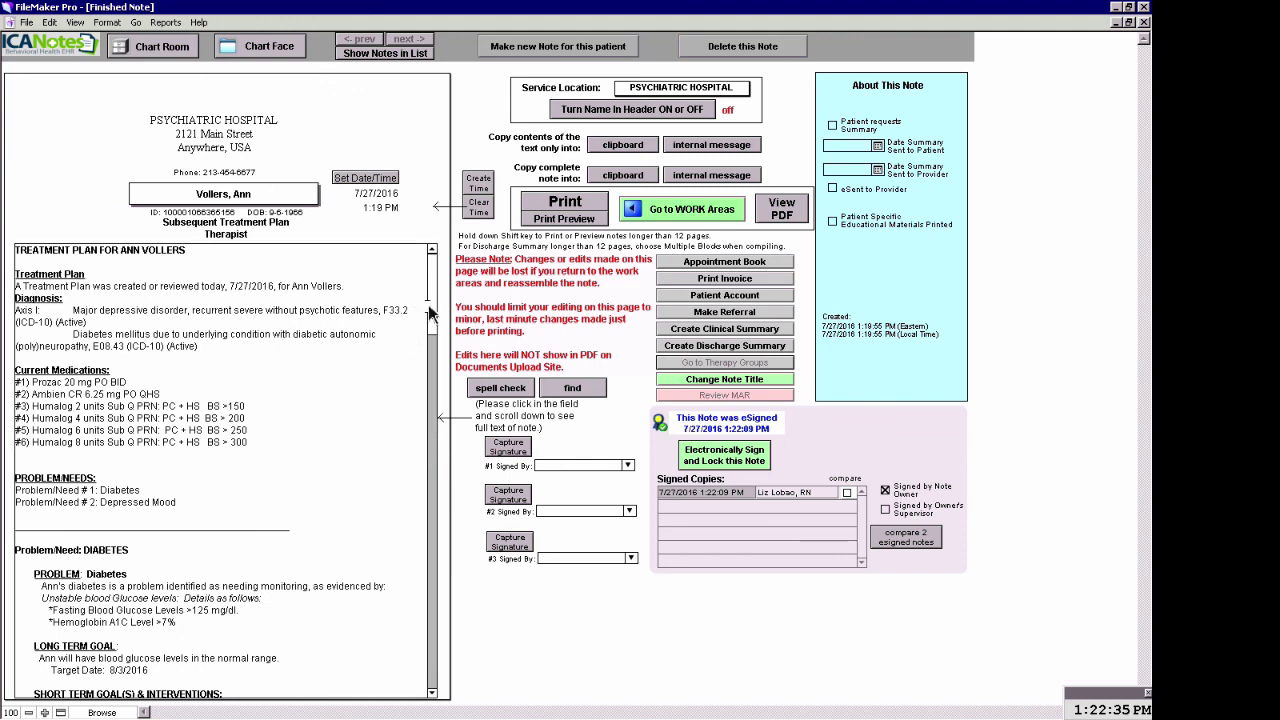
left_click_drag(432, 312, 429, 690)
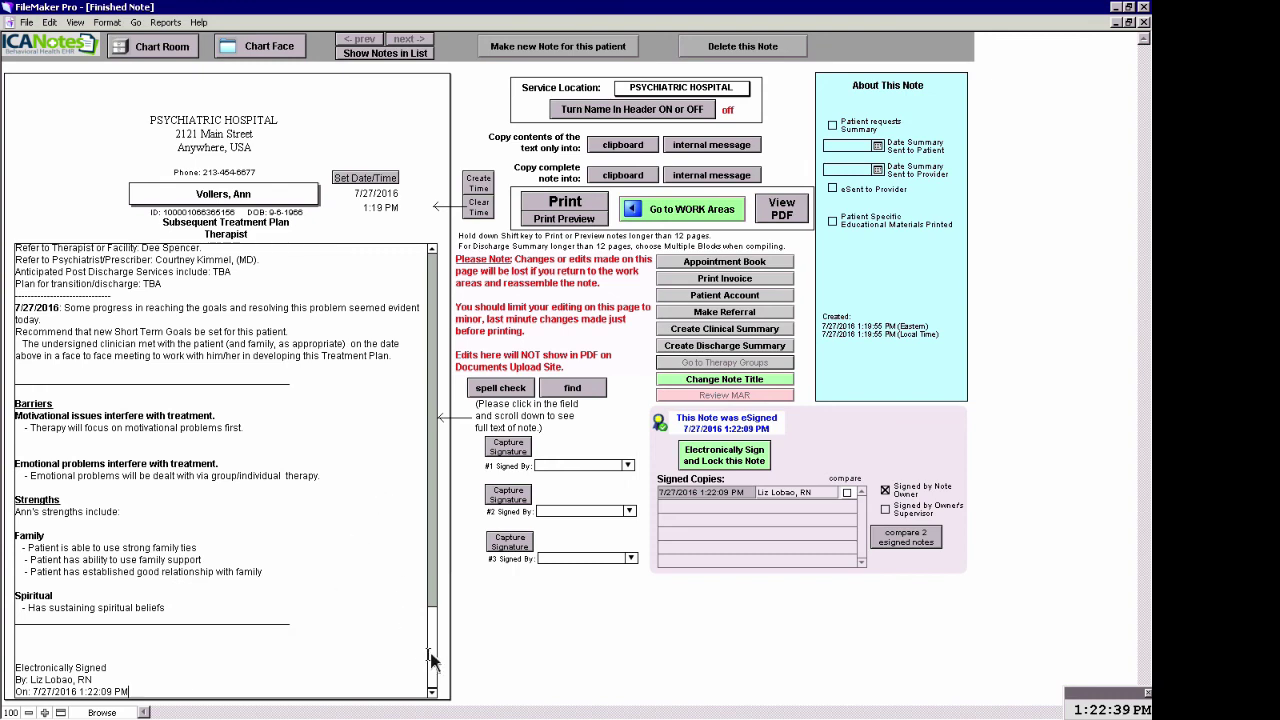
left_click_drag(436, 659, 442, 285)
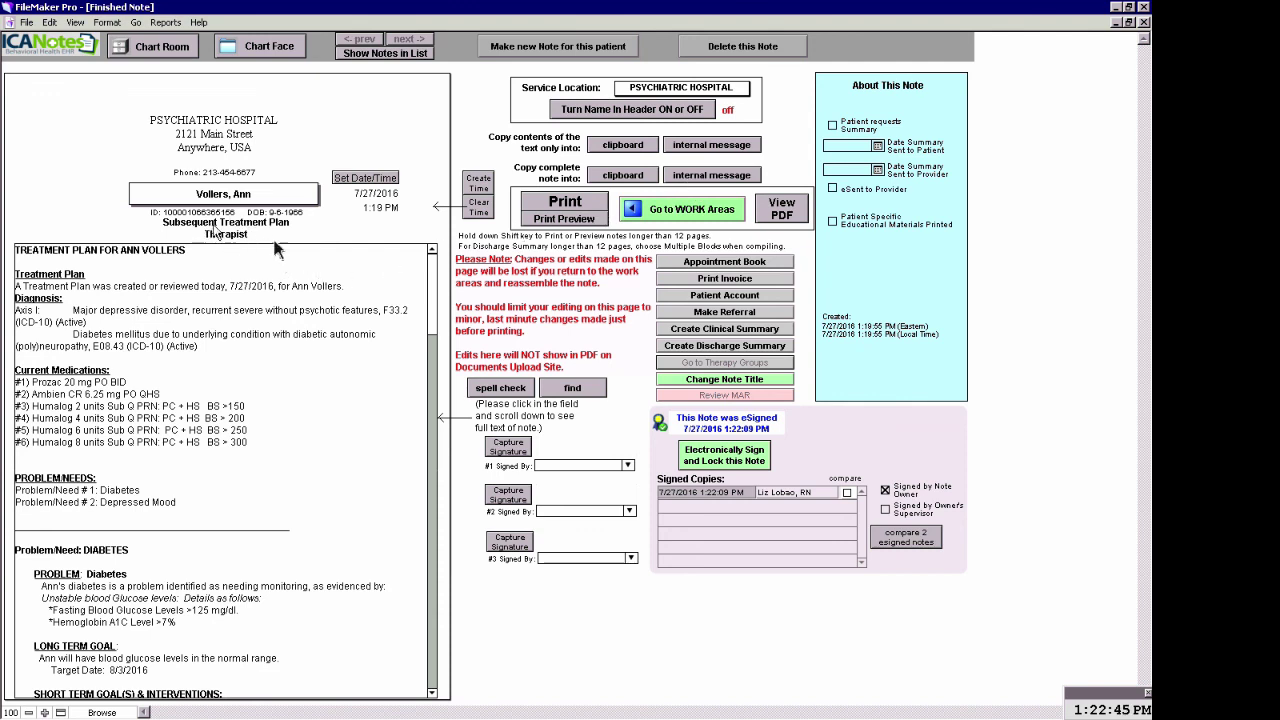
Address an internal message with the complete note to a clinician, copying the chosen users
left_click(712, 176)
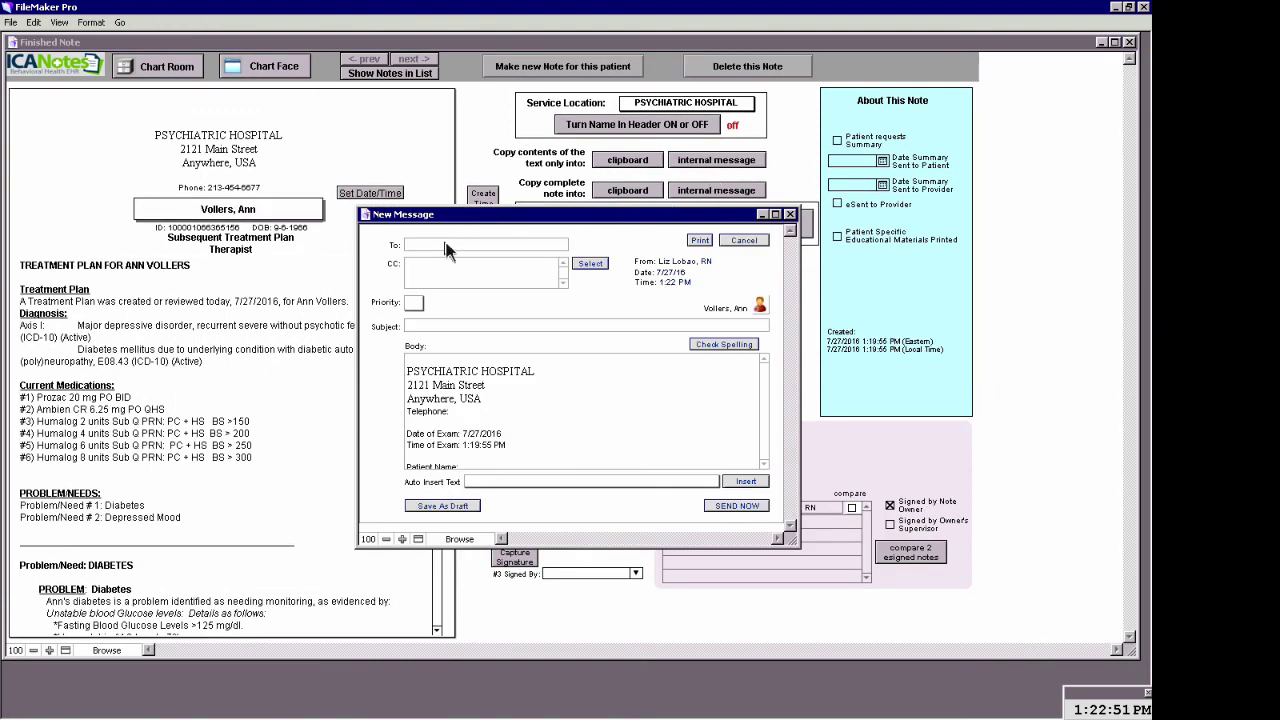
left_click(447, 248)
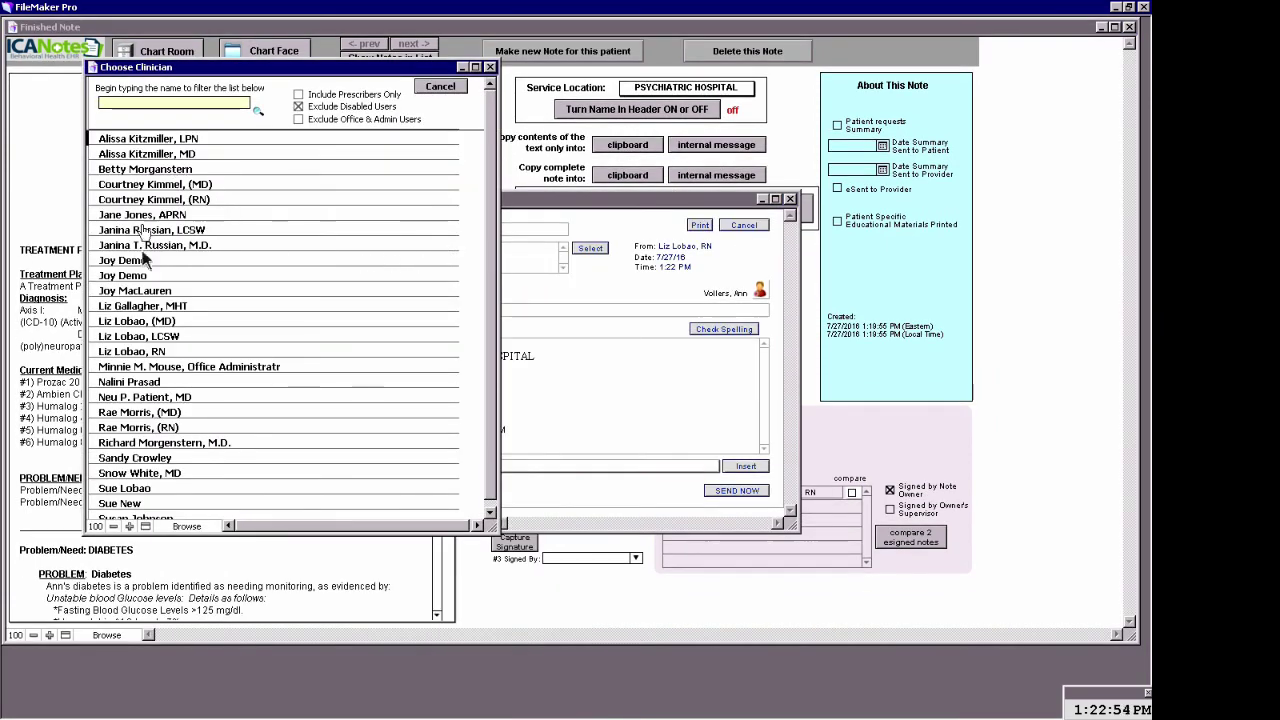
left_click(155, 354)
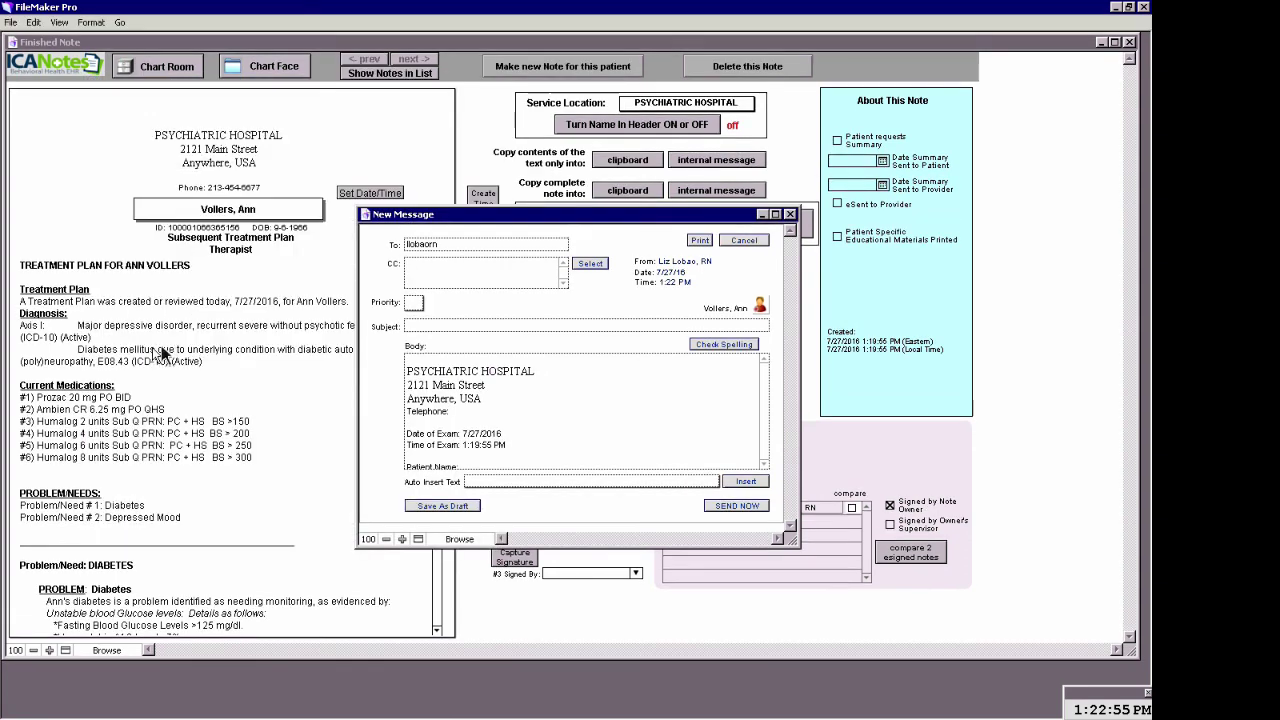
left_click(590, 265)
left_click(305, 232)
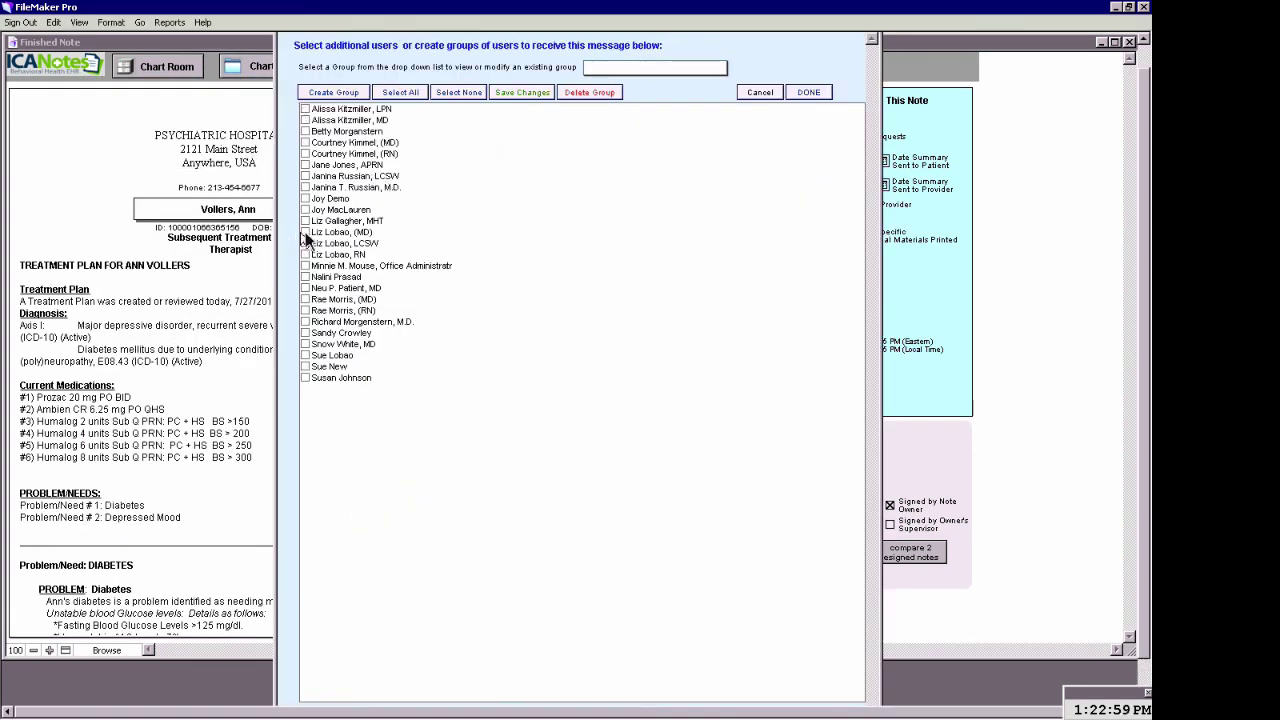
left_click(305, 265)
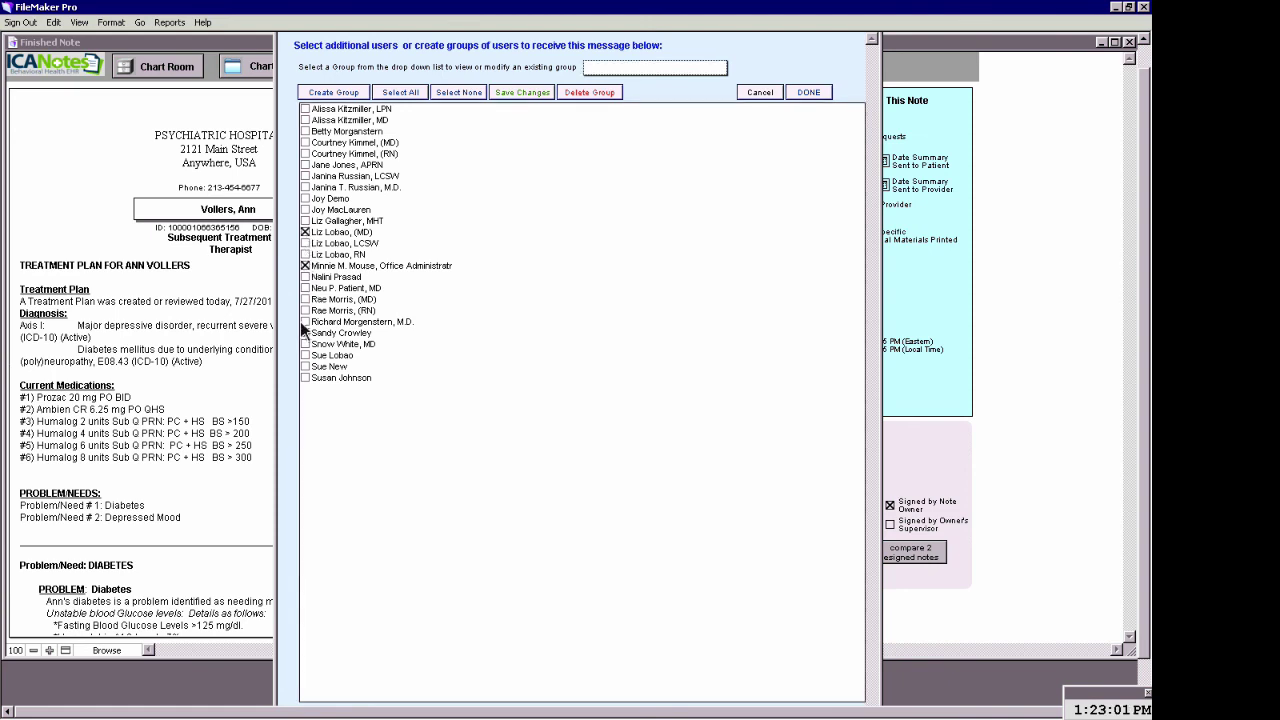
left_click(805, 93)
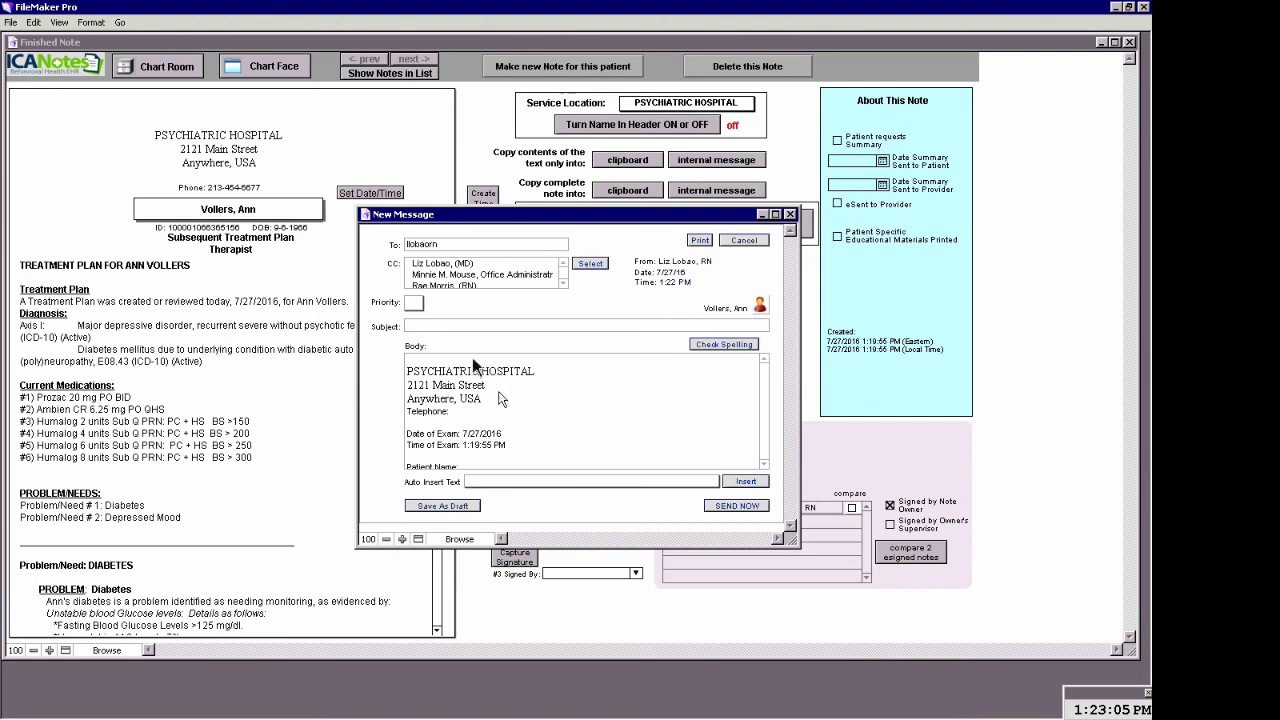
Set priority 1 and subject 'TX PLAN: REVIEW AND CO-SIGN', then send the message
left_click(420, 304)
left_click(420, 326)
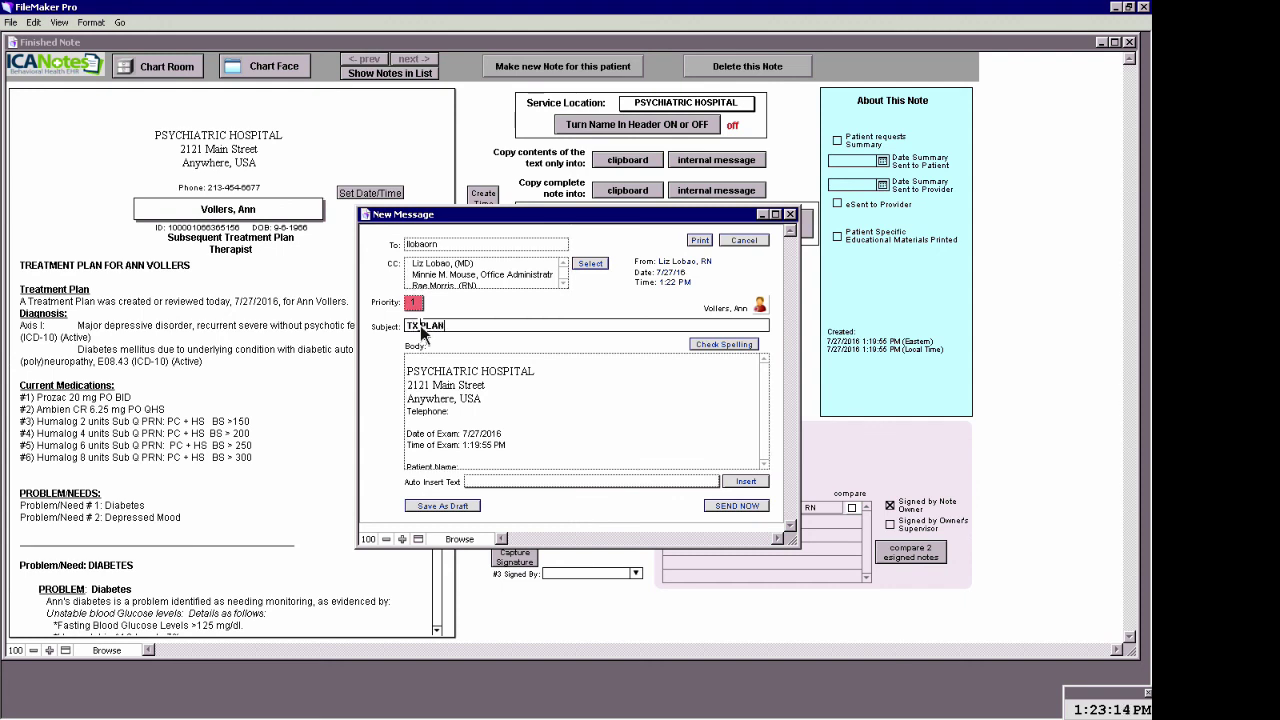
type("TX PLAN: REVIEW ND")
key("BackSpace")
key("BackSpace")
key("BackSpace")
type("AND CO-SIGN")
left_click(739, 505)
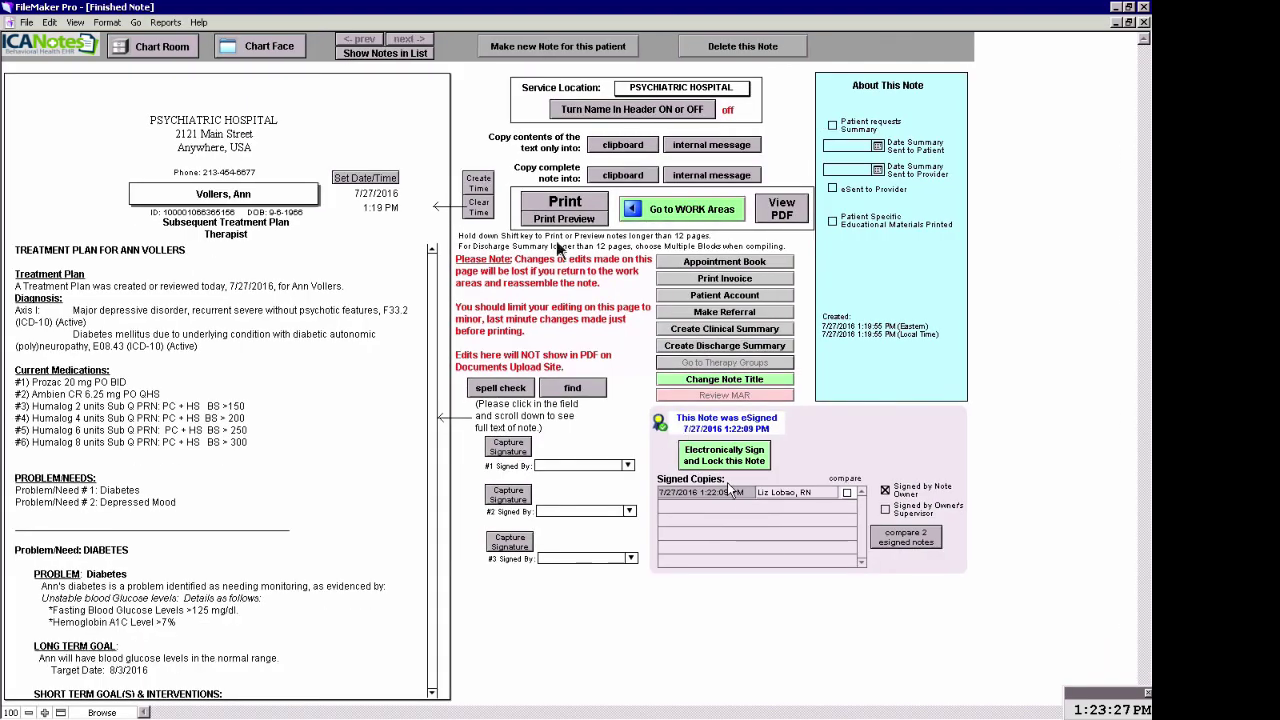
Go from the Chart Room to the Messaging Center and open the 'TX PLAN: REVIEW AND CO-SIGN' message
left_click(176, 52)
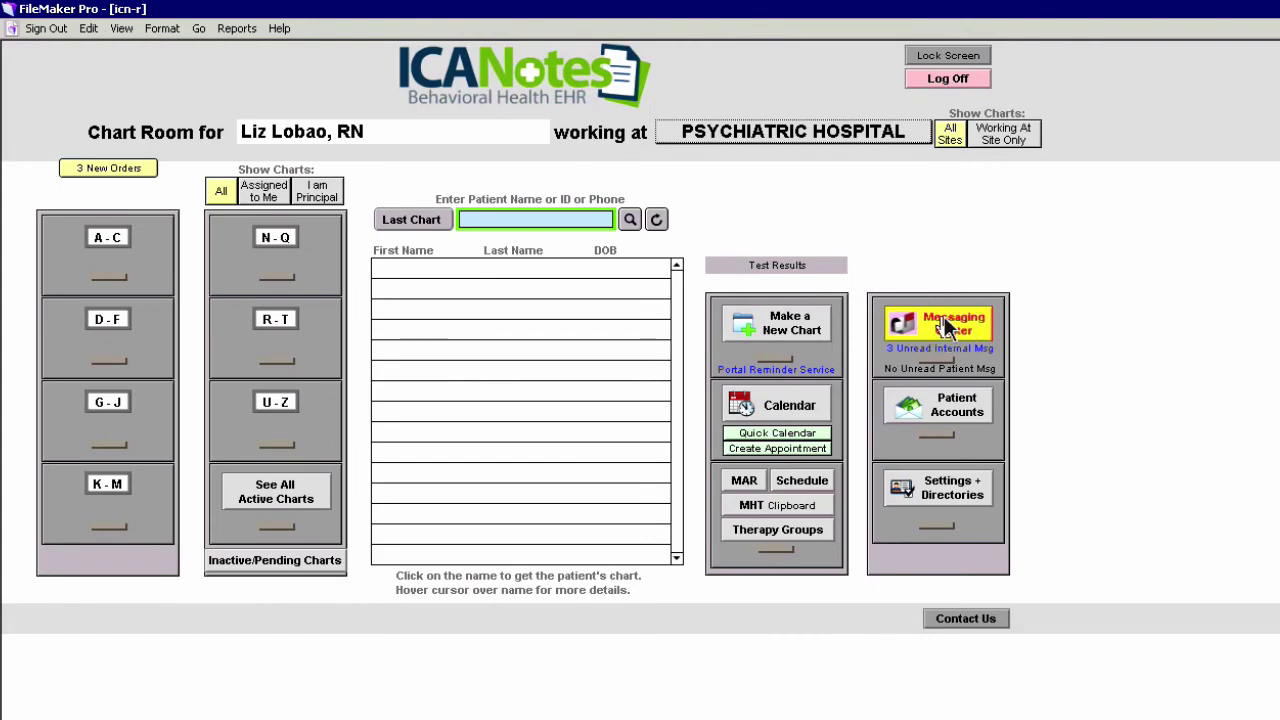
left_click(945, 330)
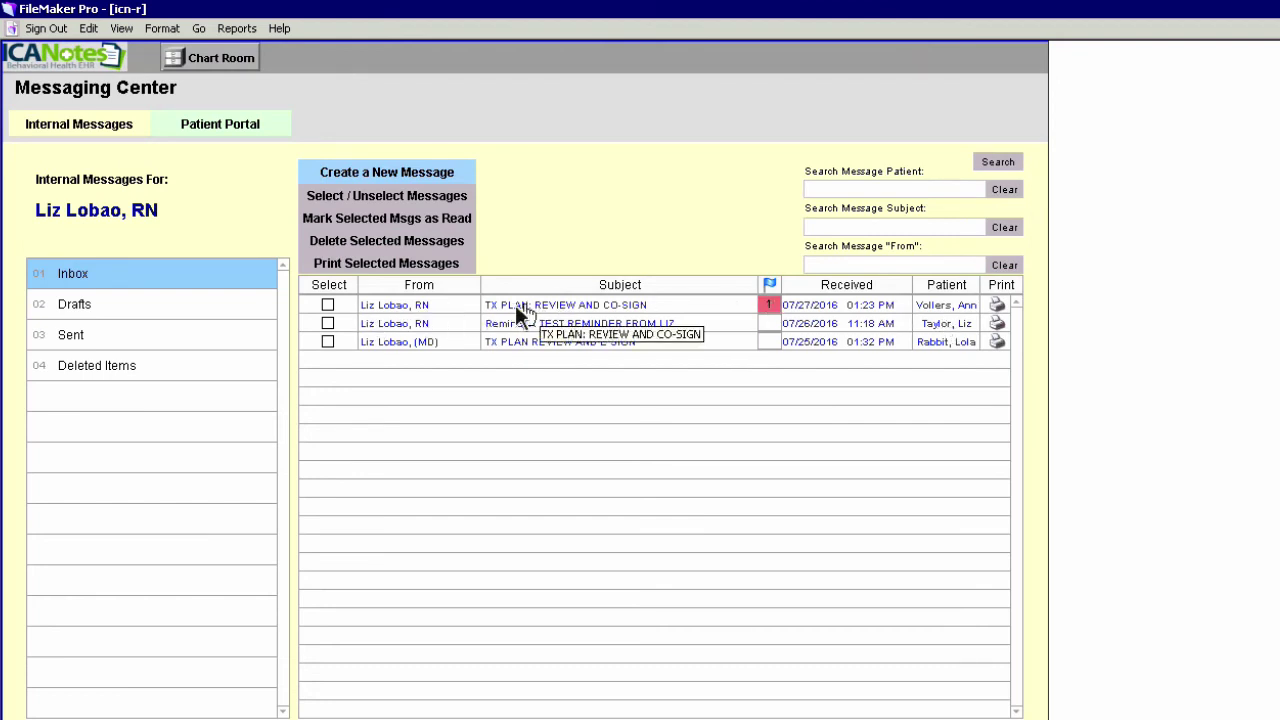
left_click(583, 308)
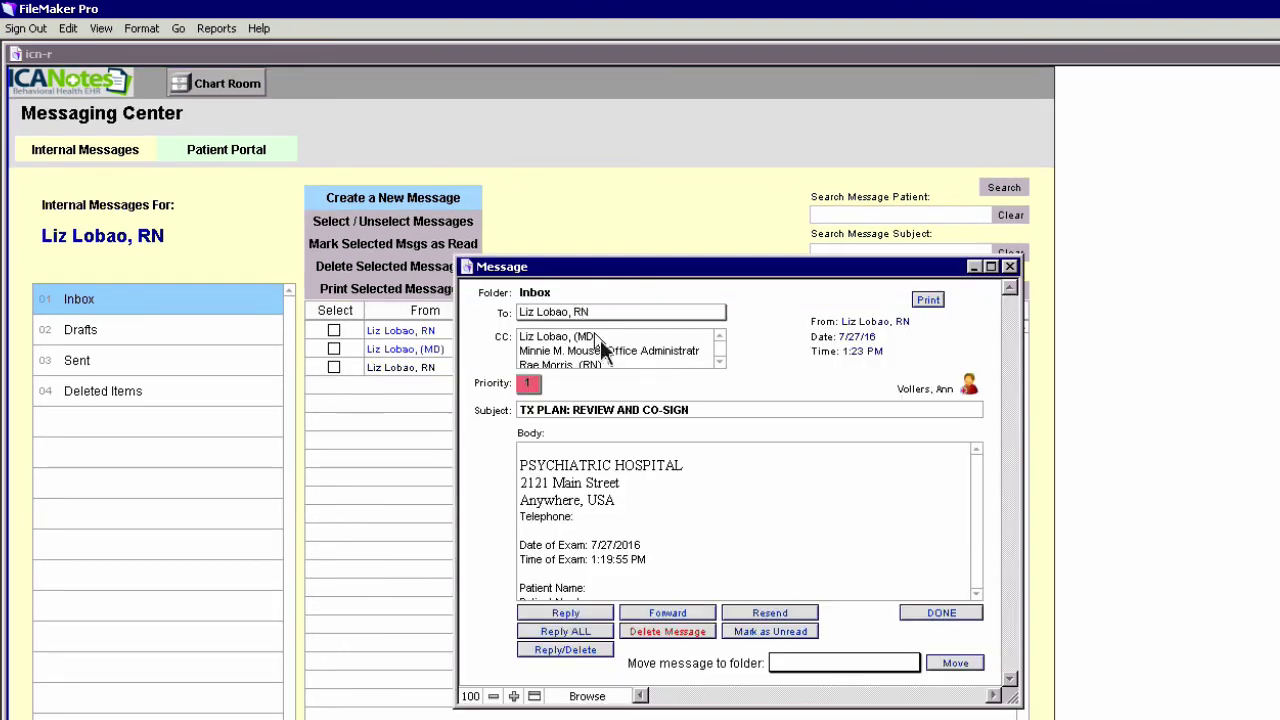
Jump from the message to the patient's chart and open the compiled Subsequent Treatment Plan note
left_click(968, 386)
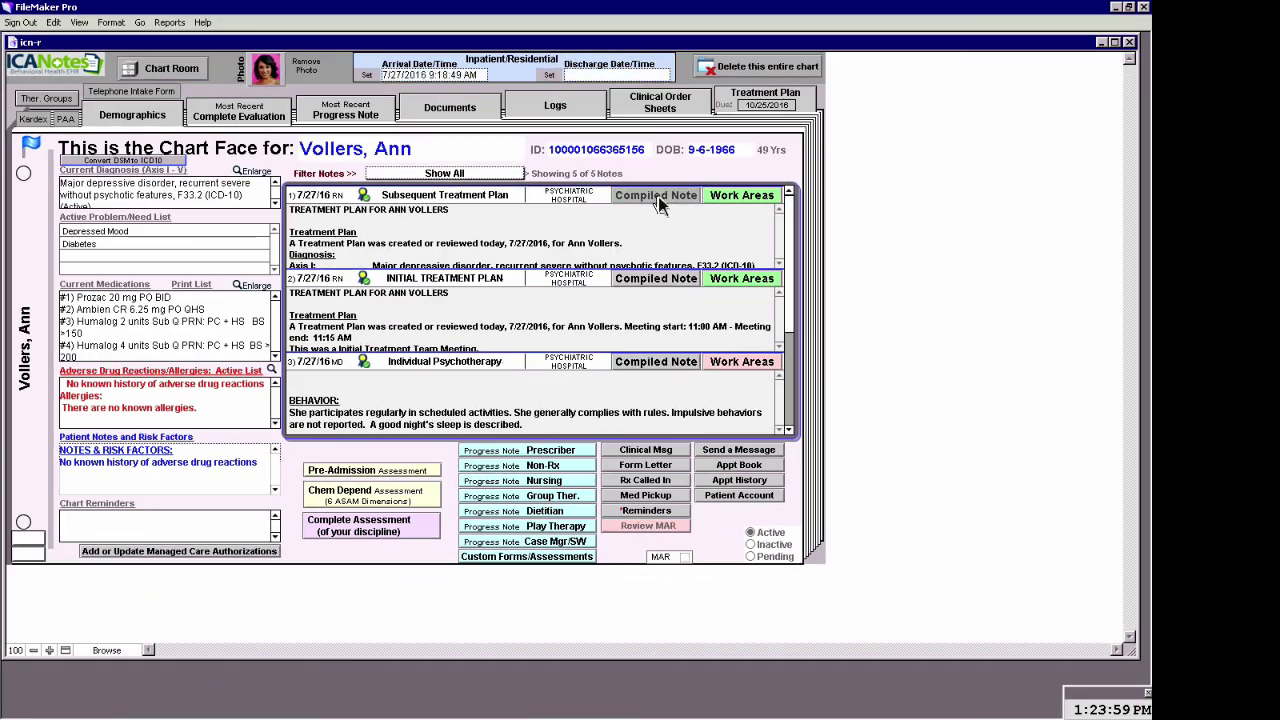
left_click(656, 196)
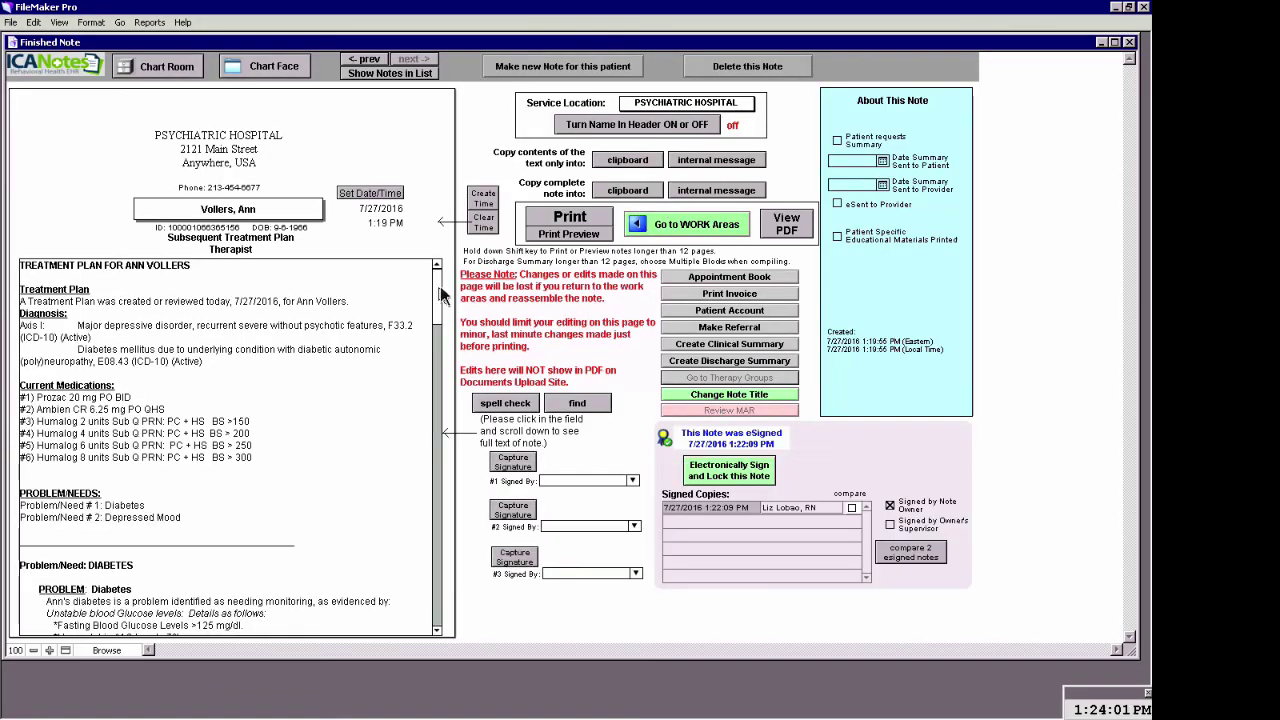
left_click_drag(440, 290, 435, 625)
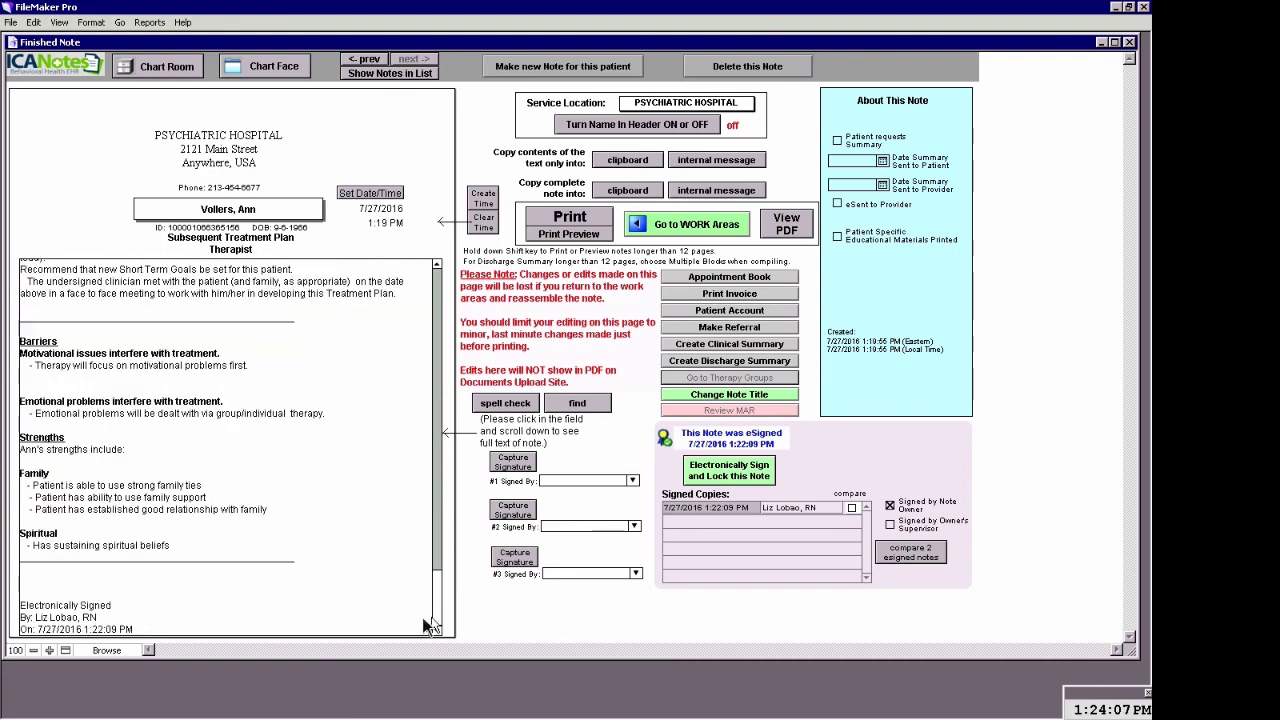
scroll(205, 617, "down", 2)
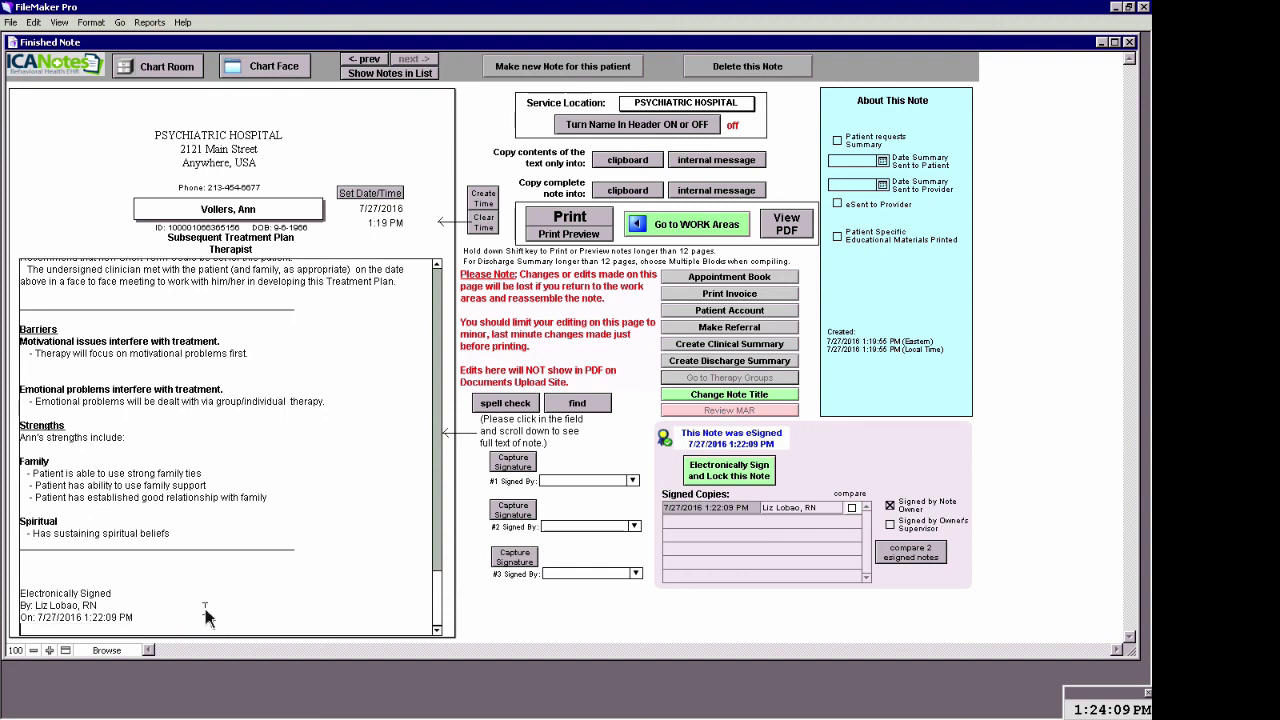
Electronically sign the note twice more, giving three signed copies stamped up to 7/27/2016 1:24:20 PM
left_click(733, 474)
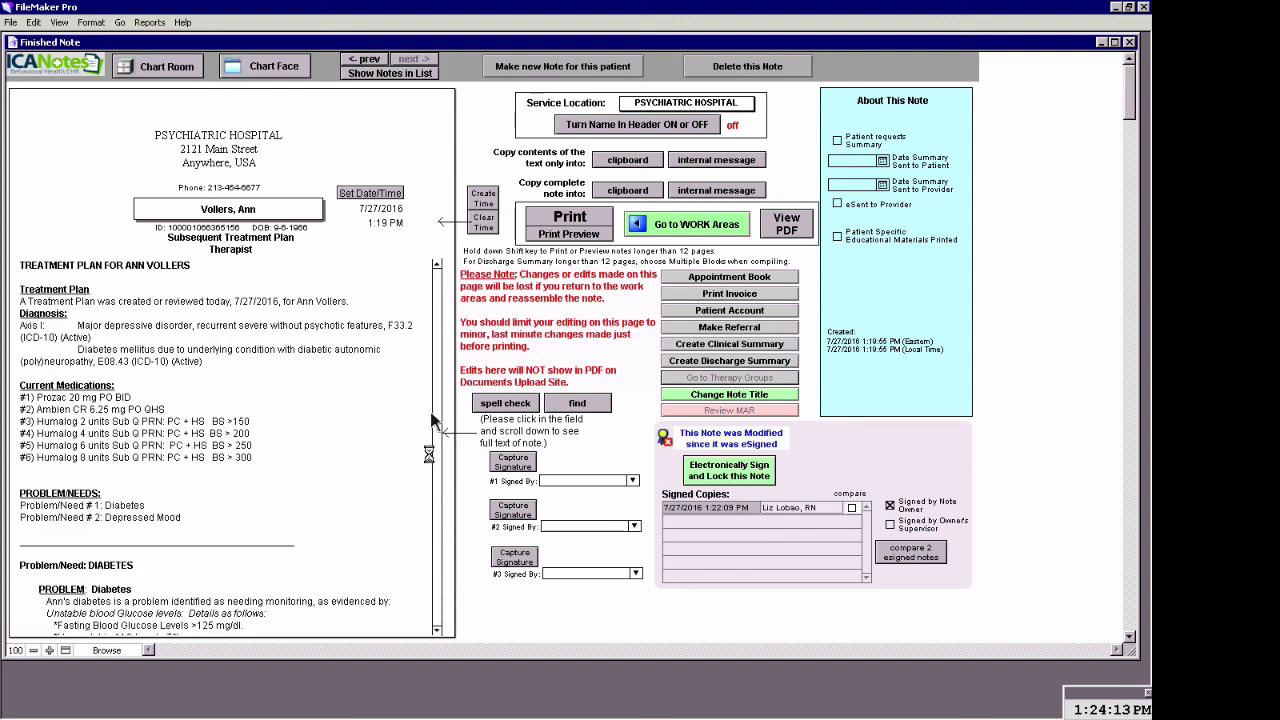
left_click(440, 317)
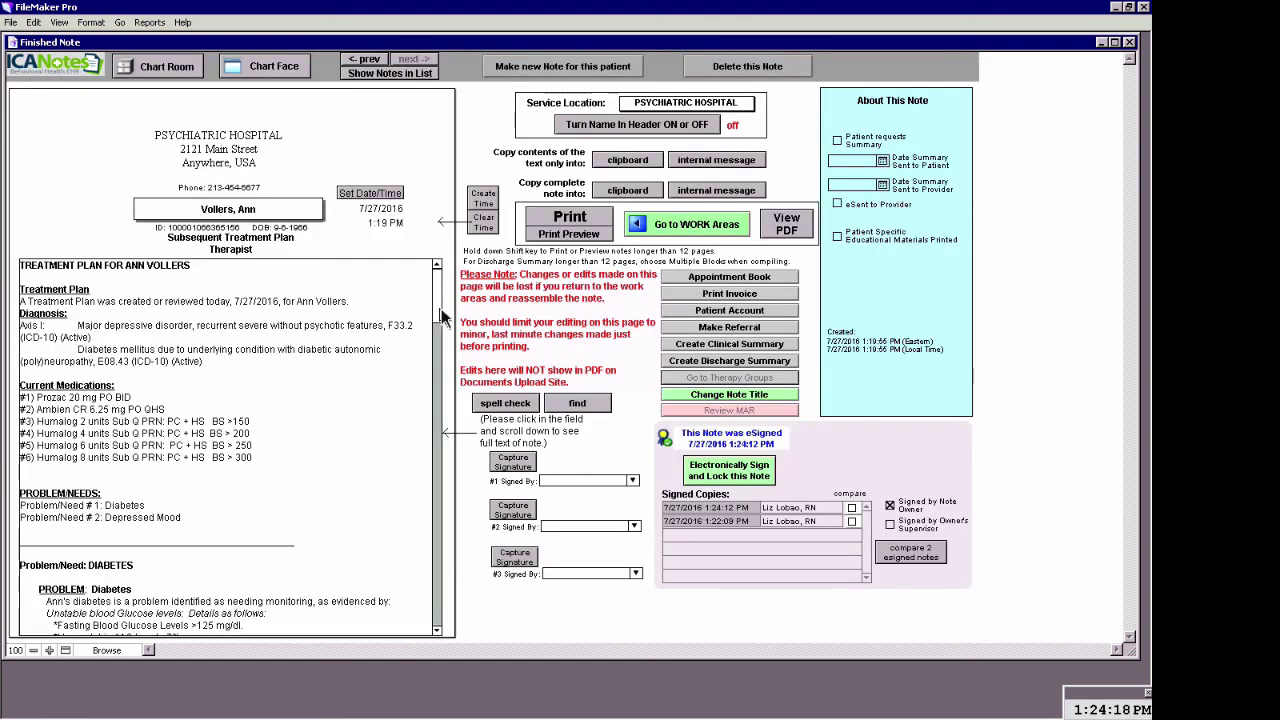
left_click(730, 470)
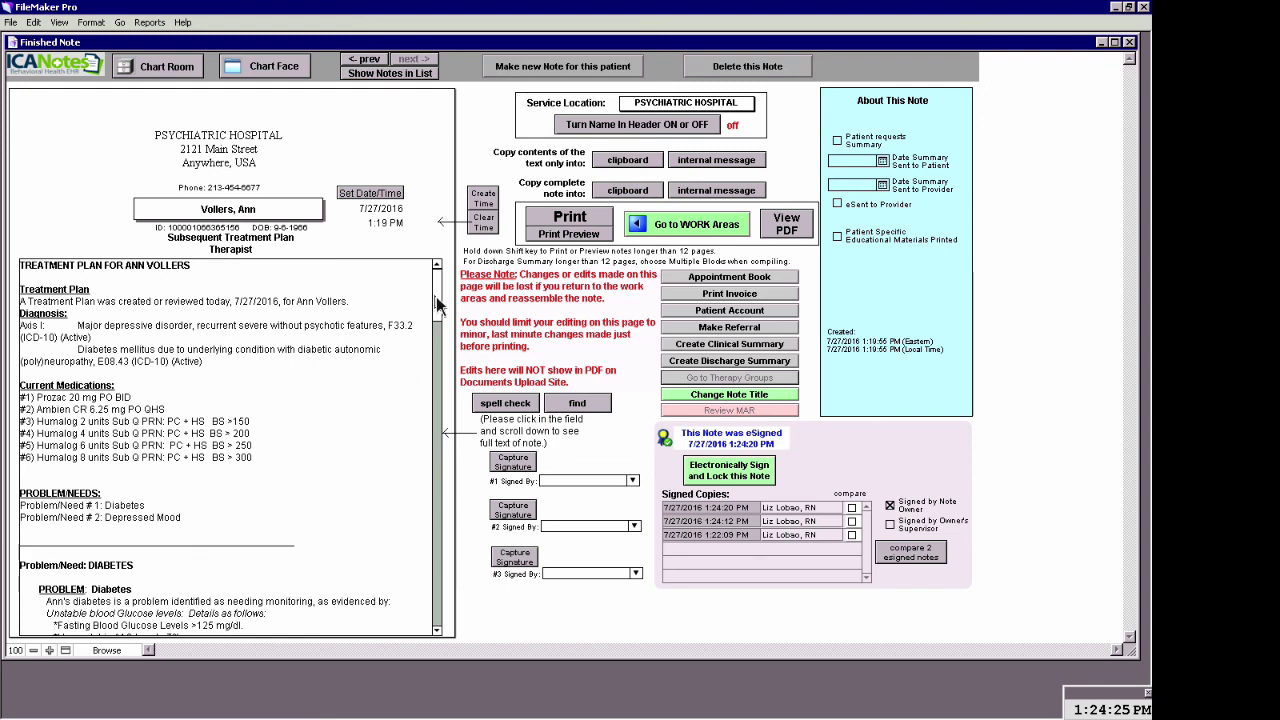
scroll(436, 402, "down", 1)
left_click_drag(436, 396, 420, 629)
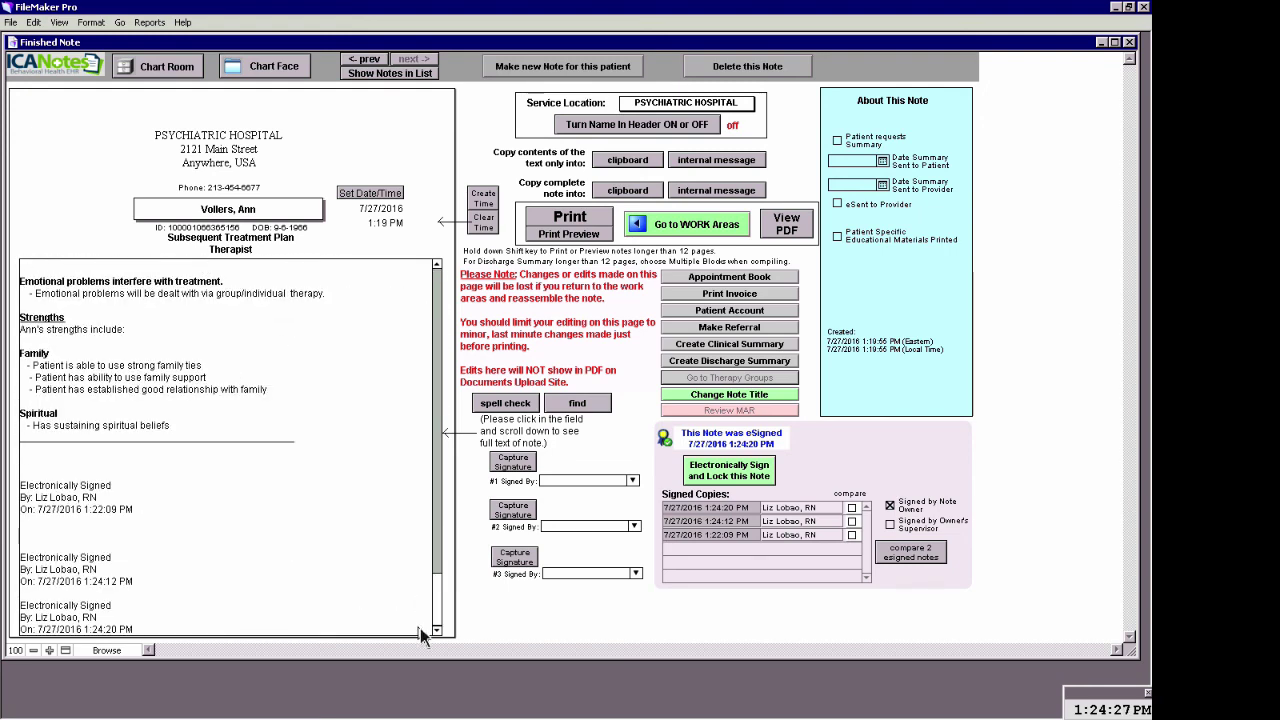